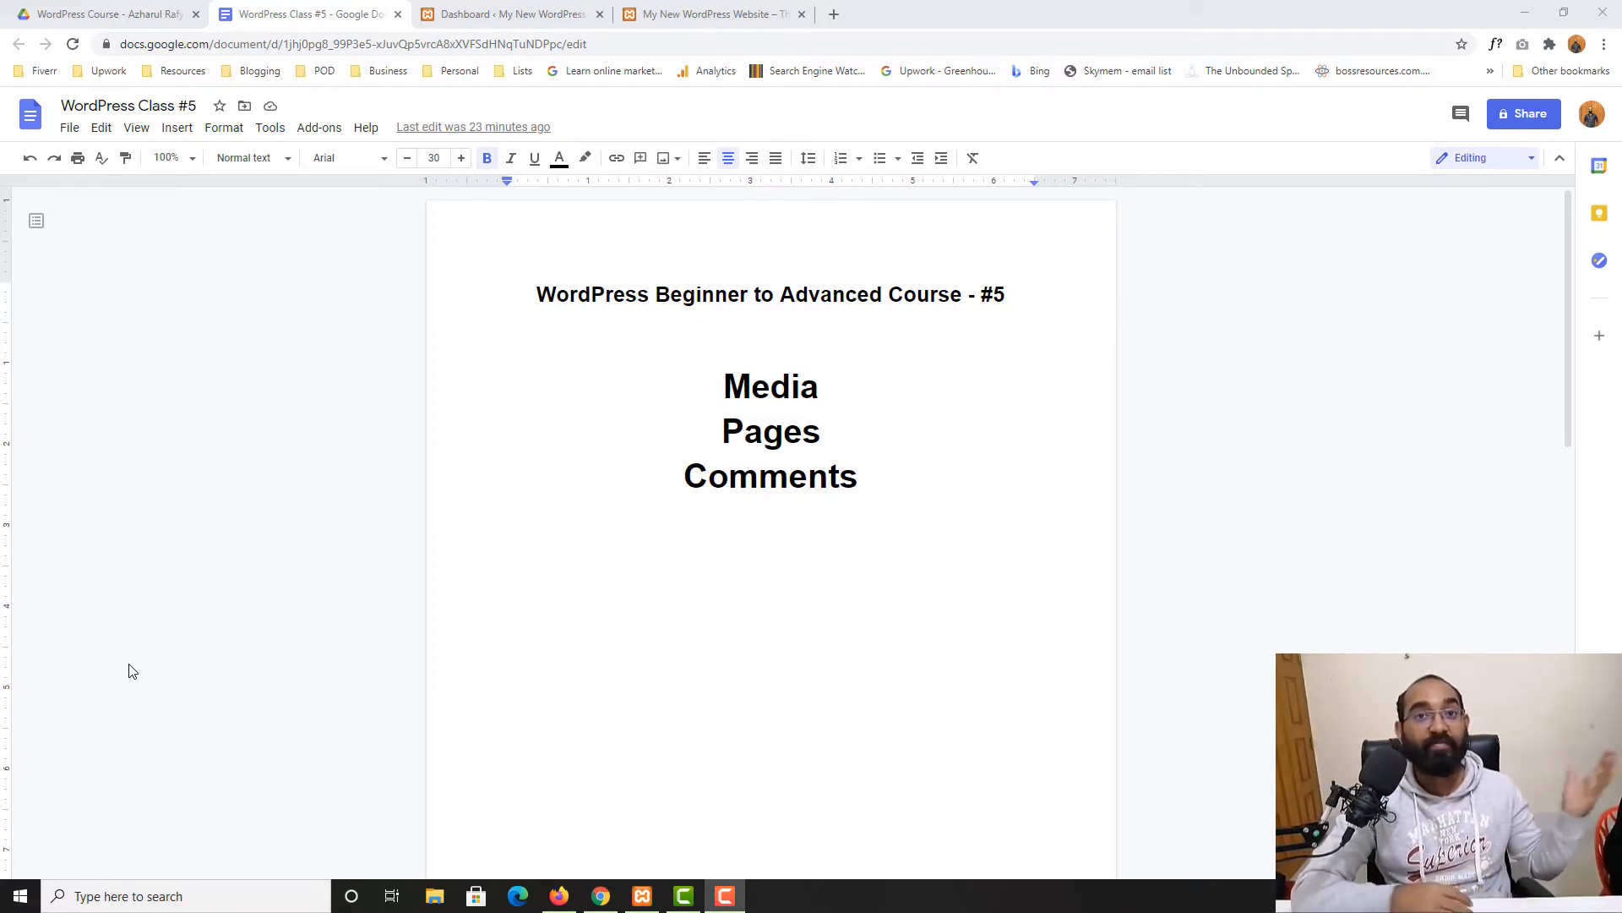
- Switch to the WordPress website and review its home page from the header down to the footer
left_click(710, 14)
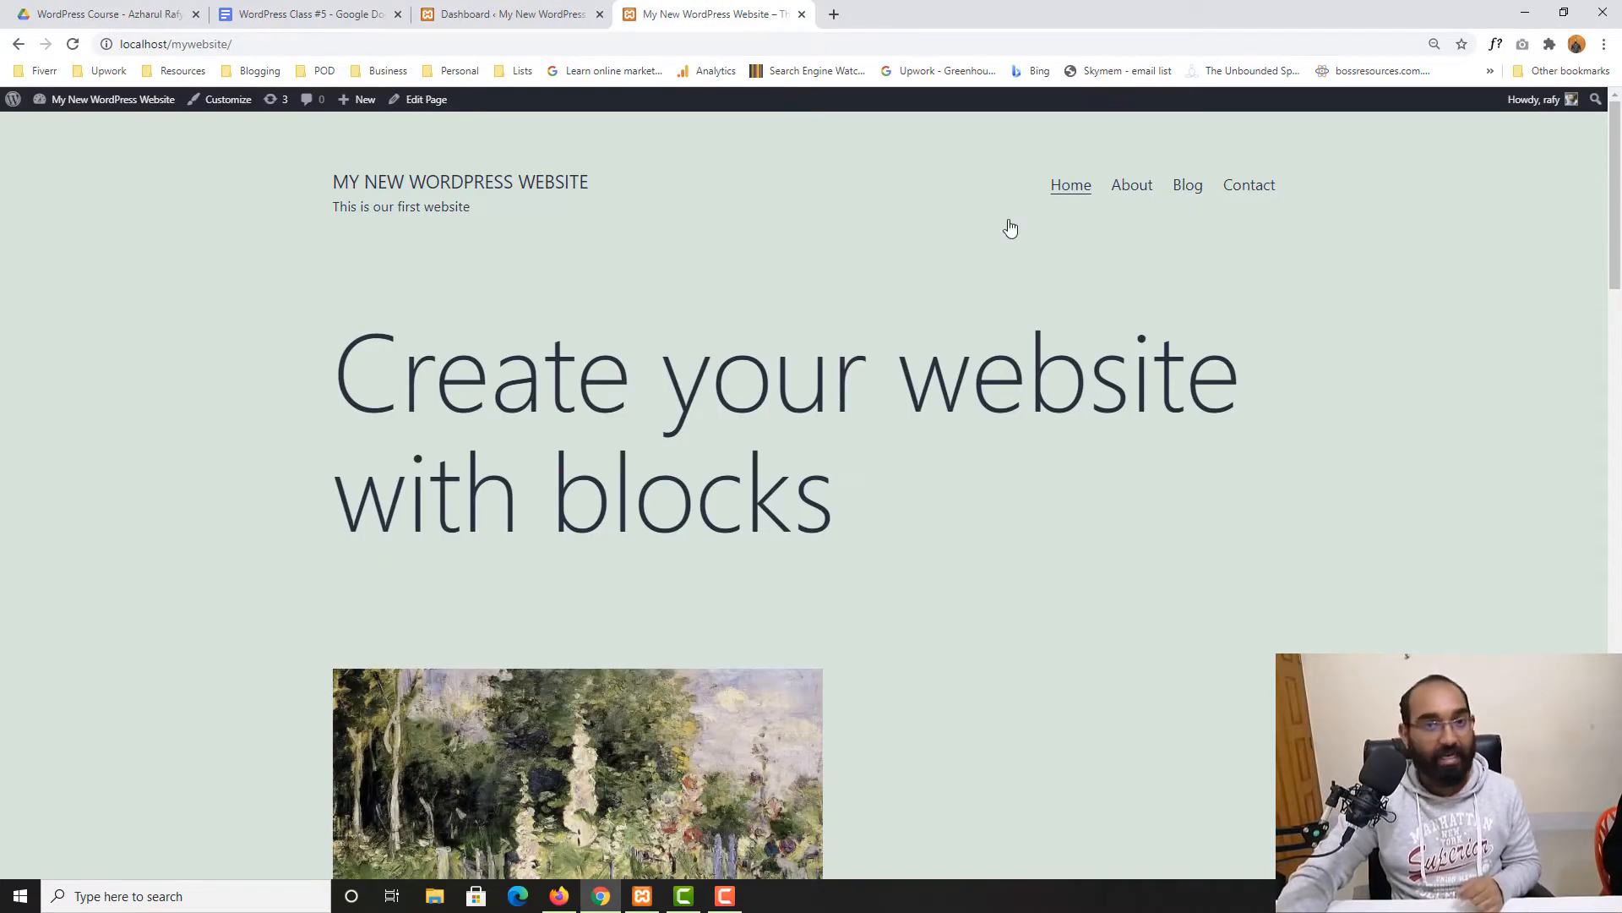
scroll(1, 549, "down", 15)
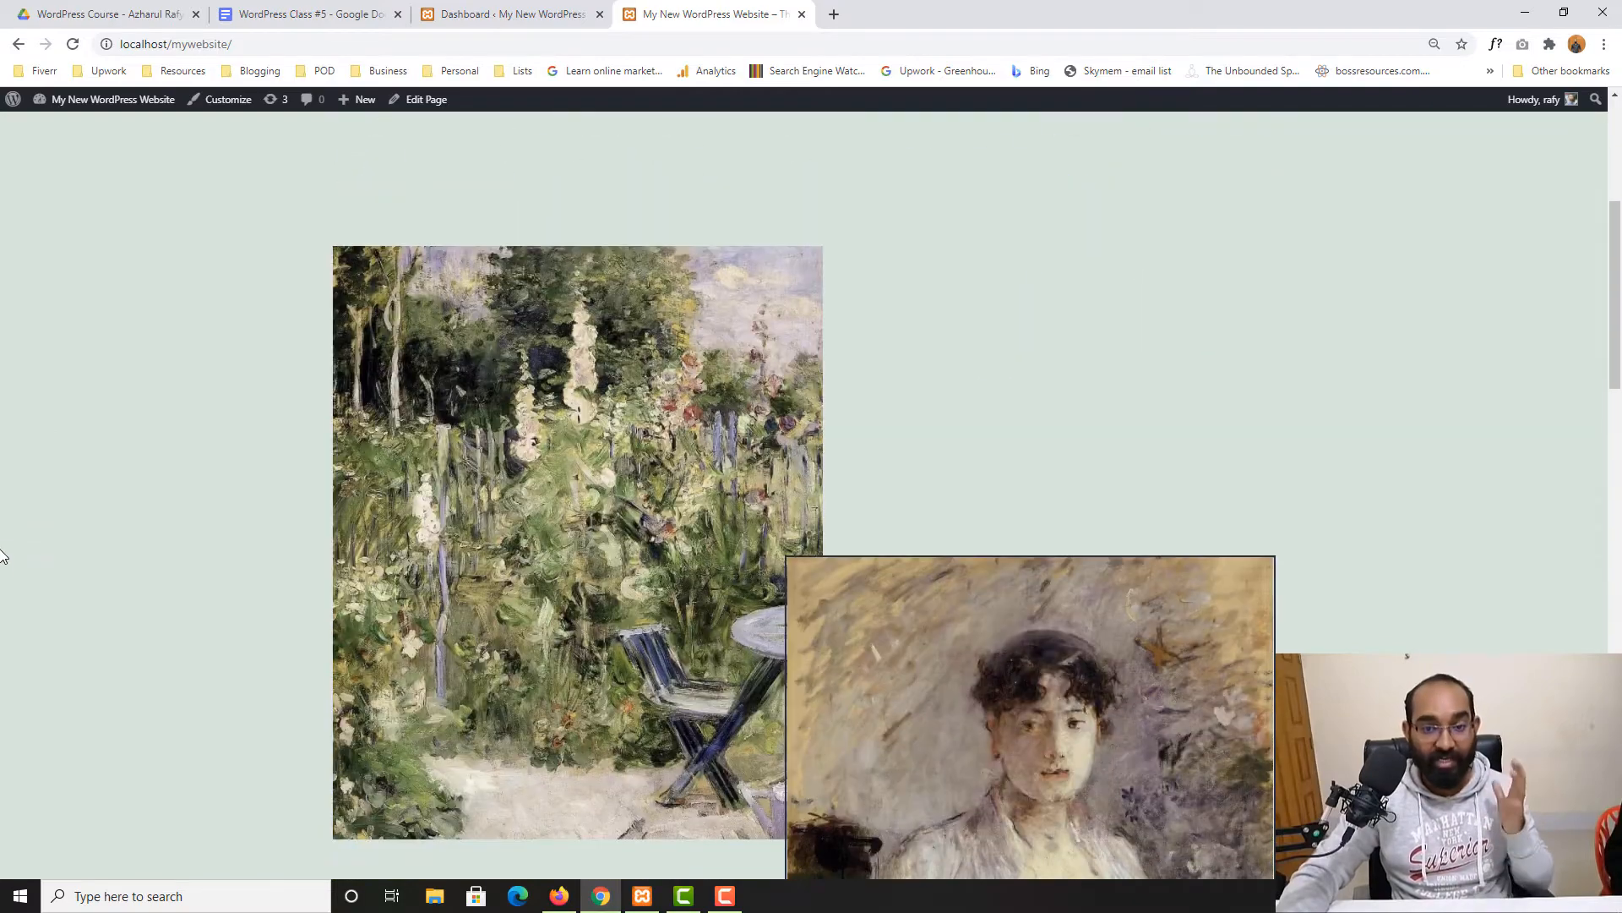
scroll(2, 580, "down", 10)
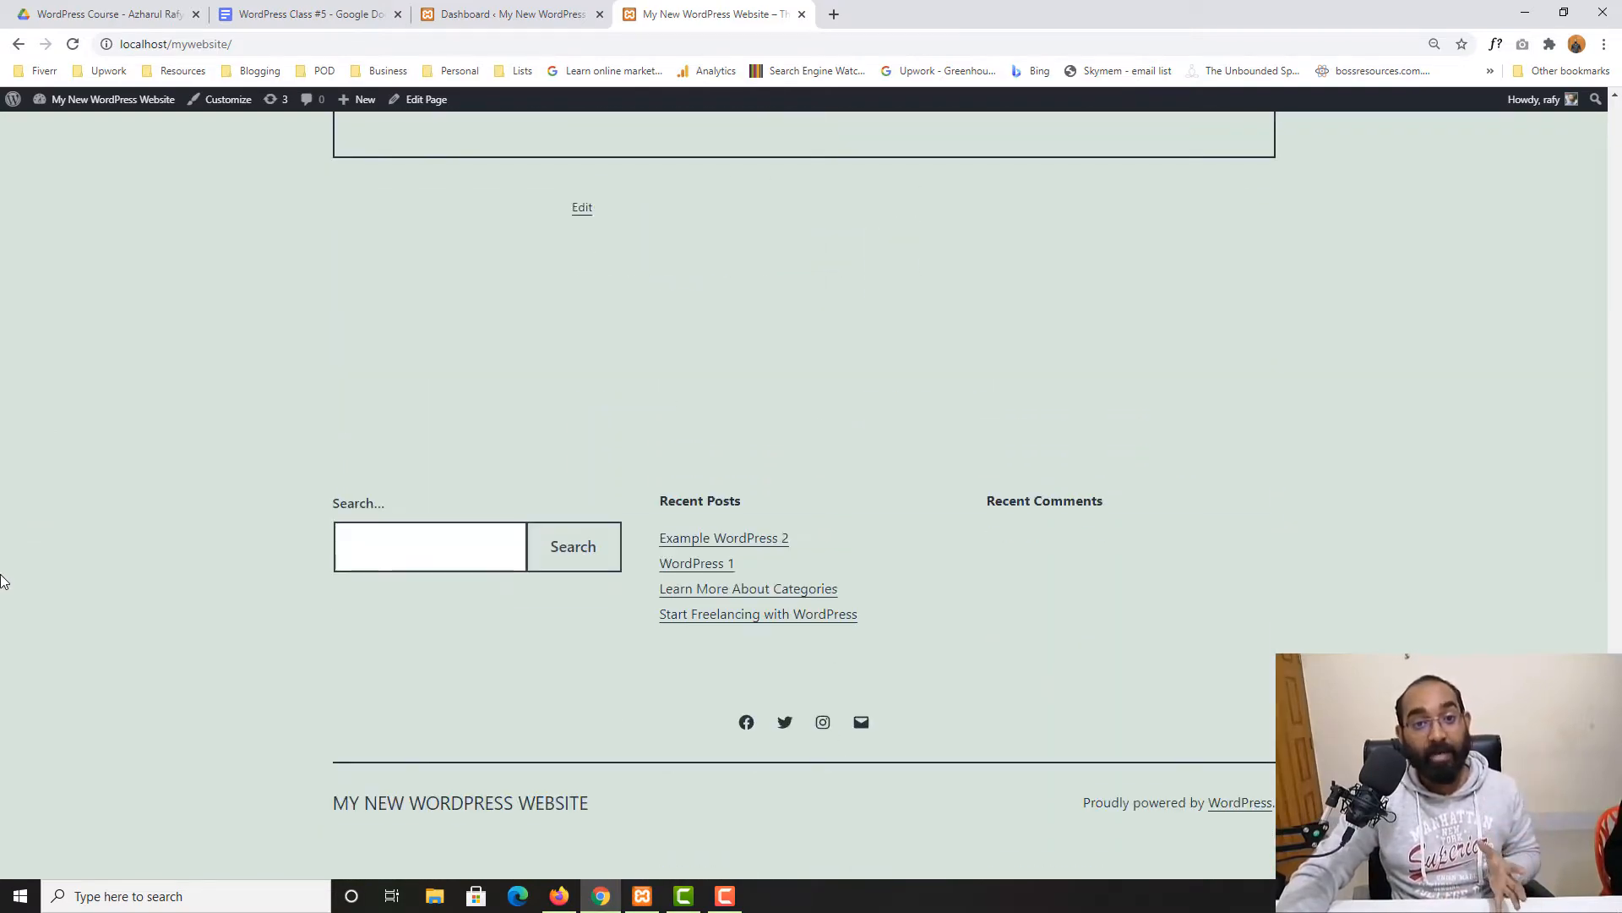
scroll(2, 580, "up", 7)
scroll(1, 581, "up", 18)
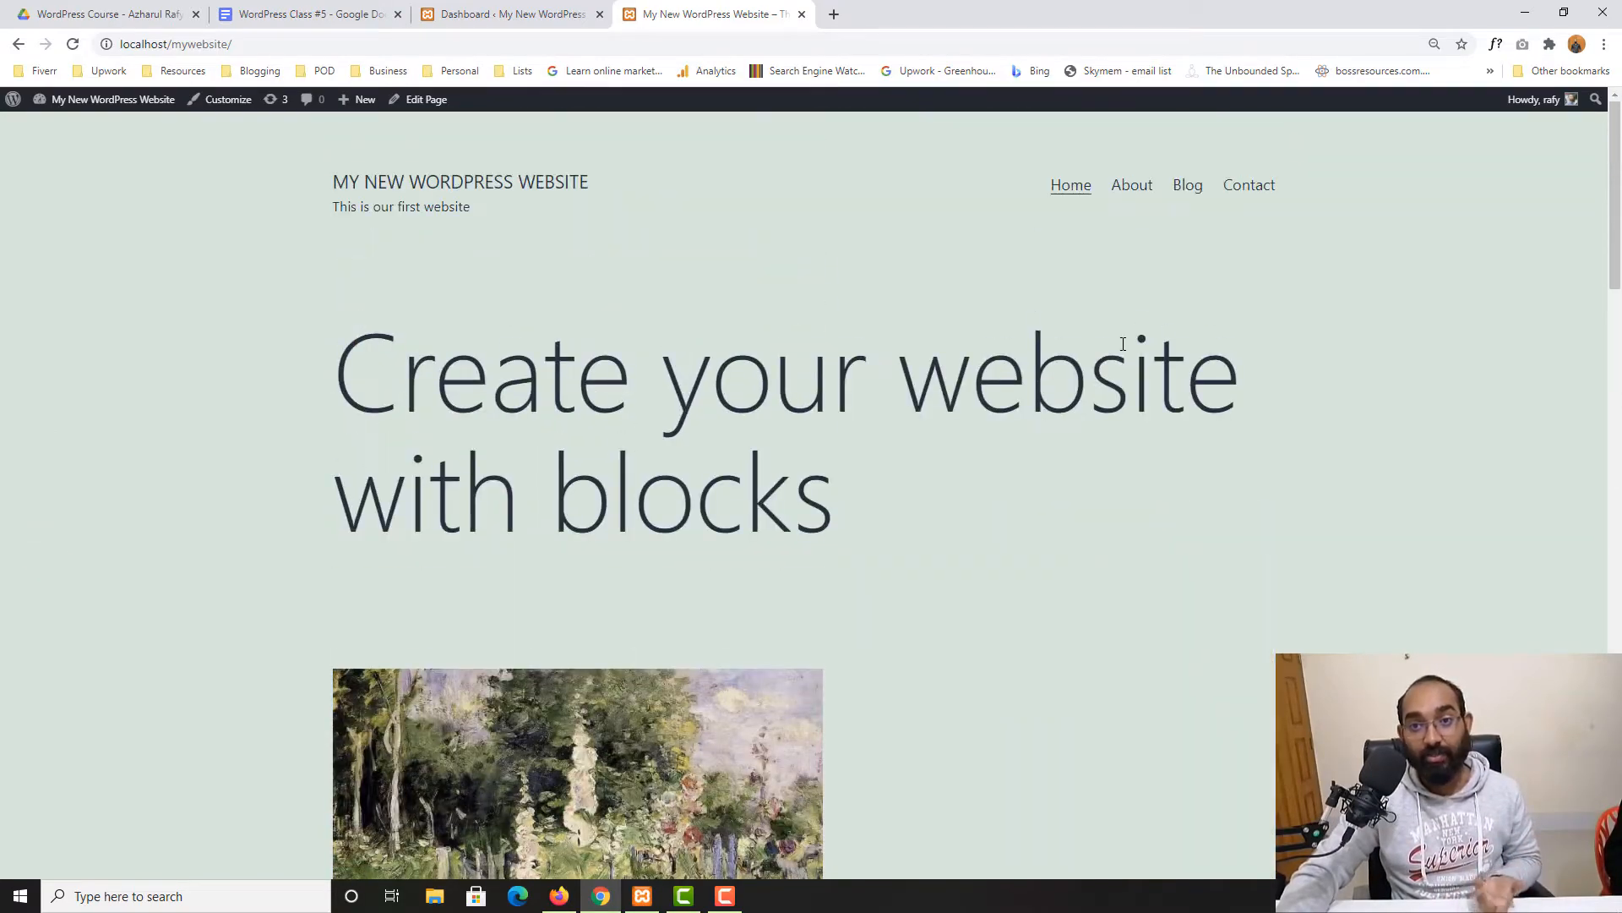
- Open the site's Blog page and look through the listed posts
left_click(1187, 205)
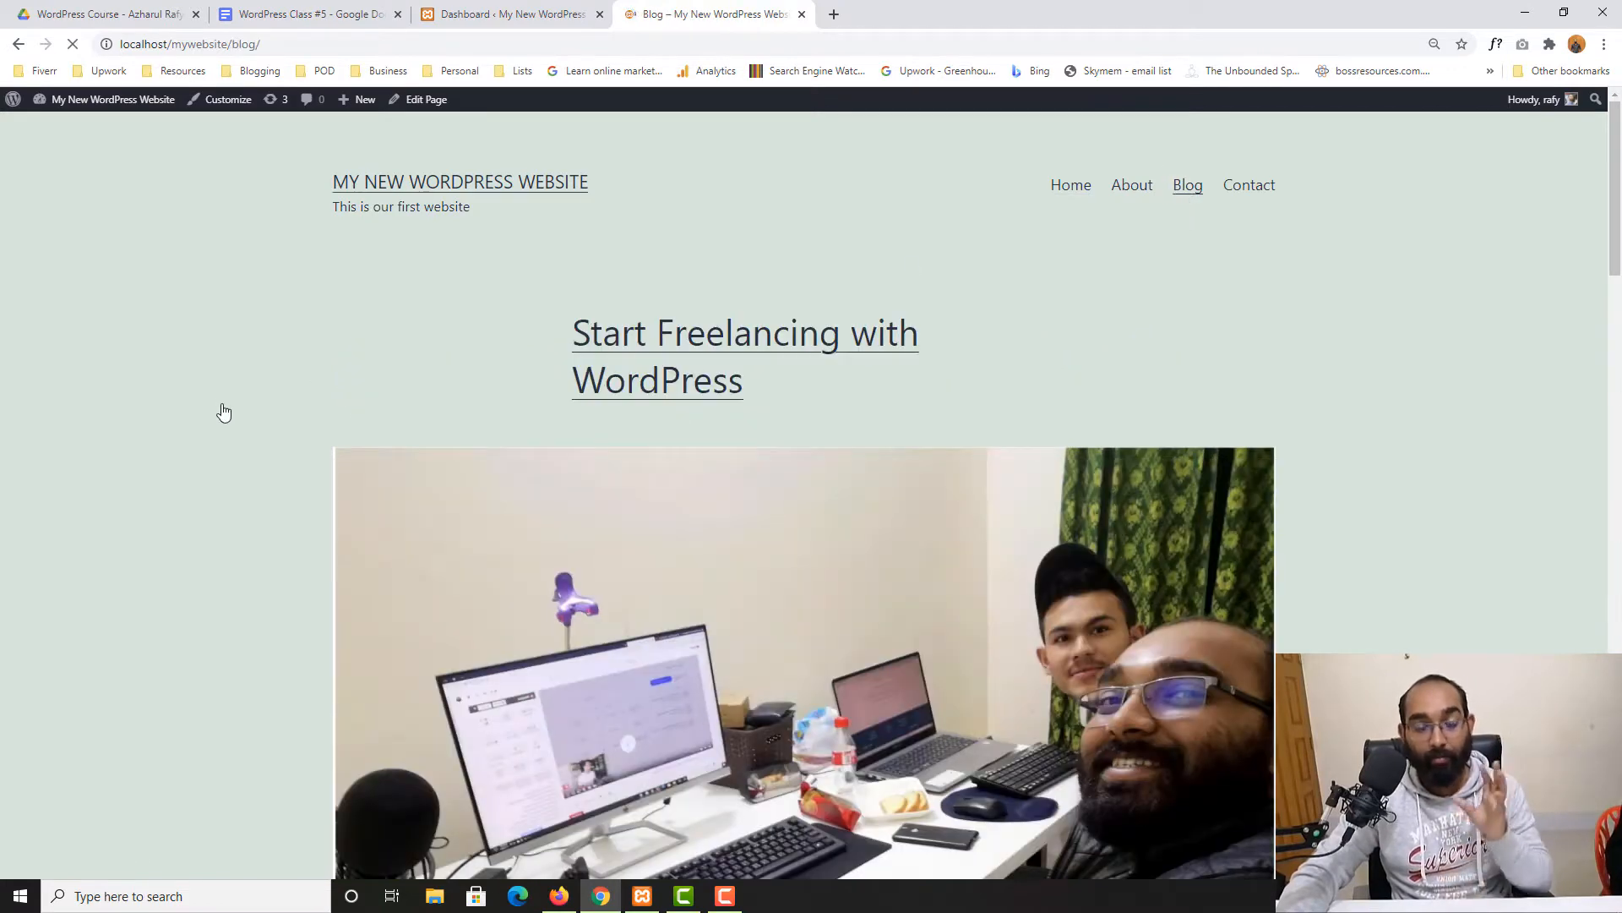
scroll(214, 425, "down", 20)
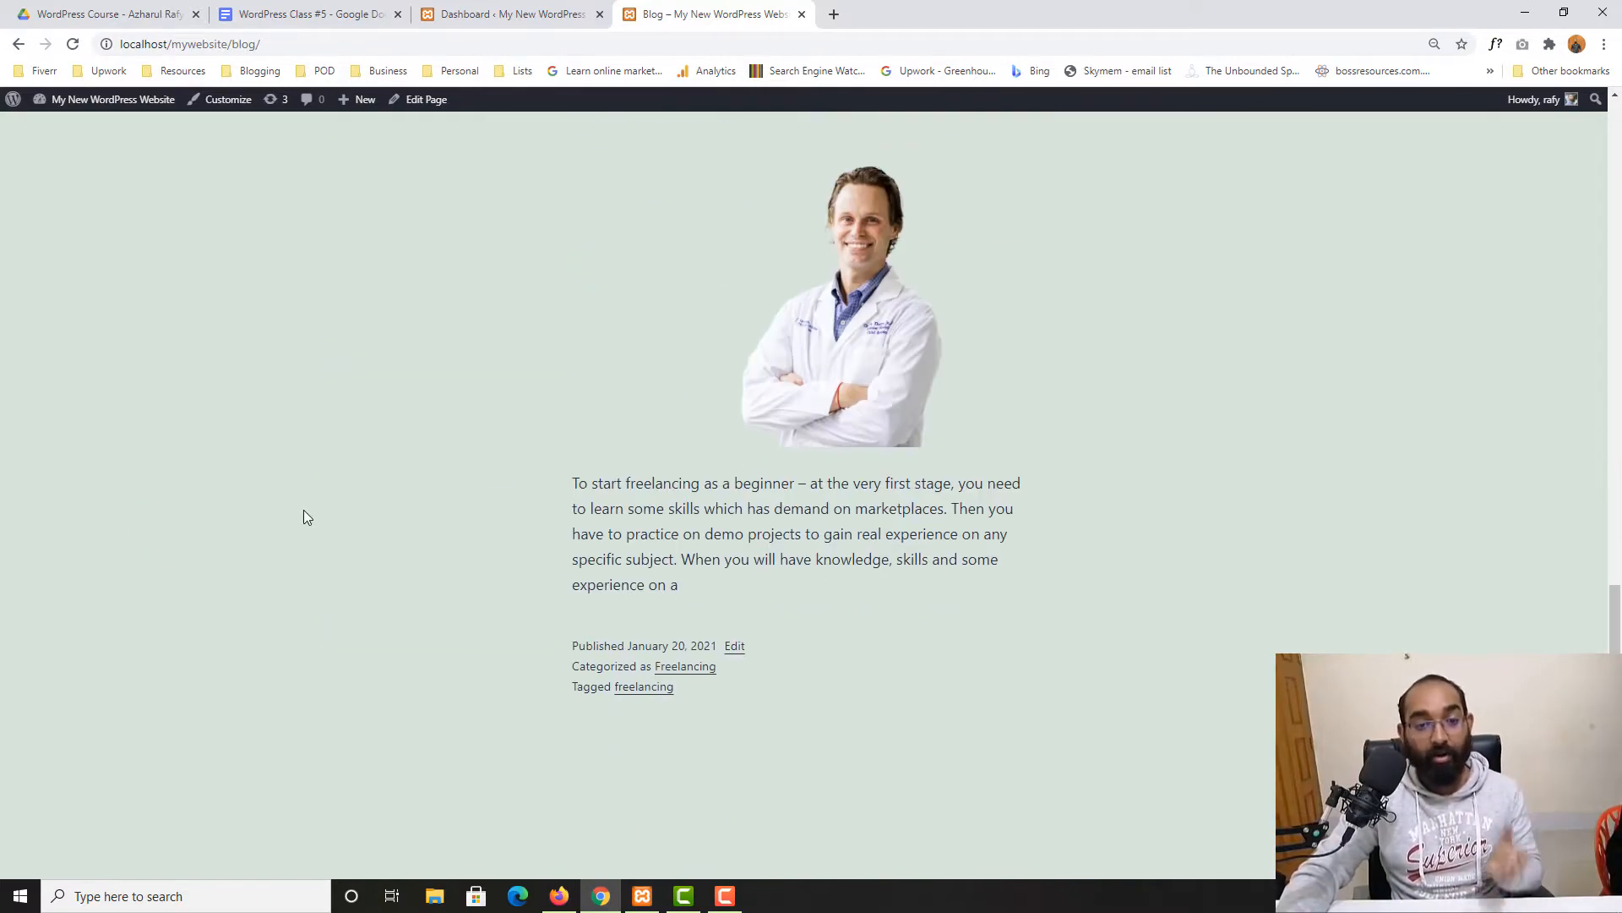
scroll(305, 516, "up", 20)
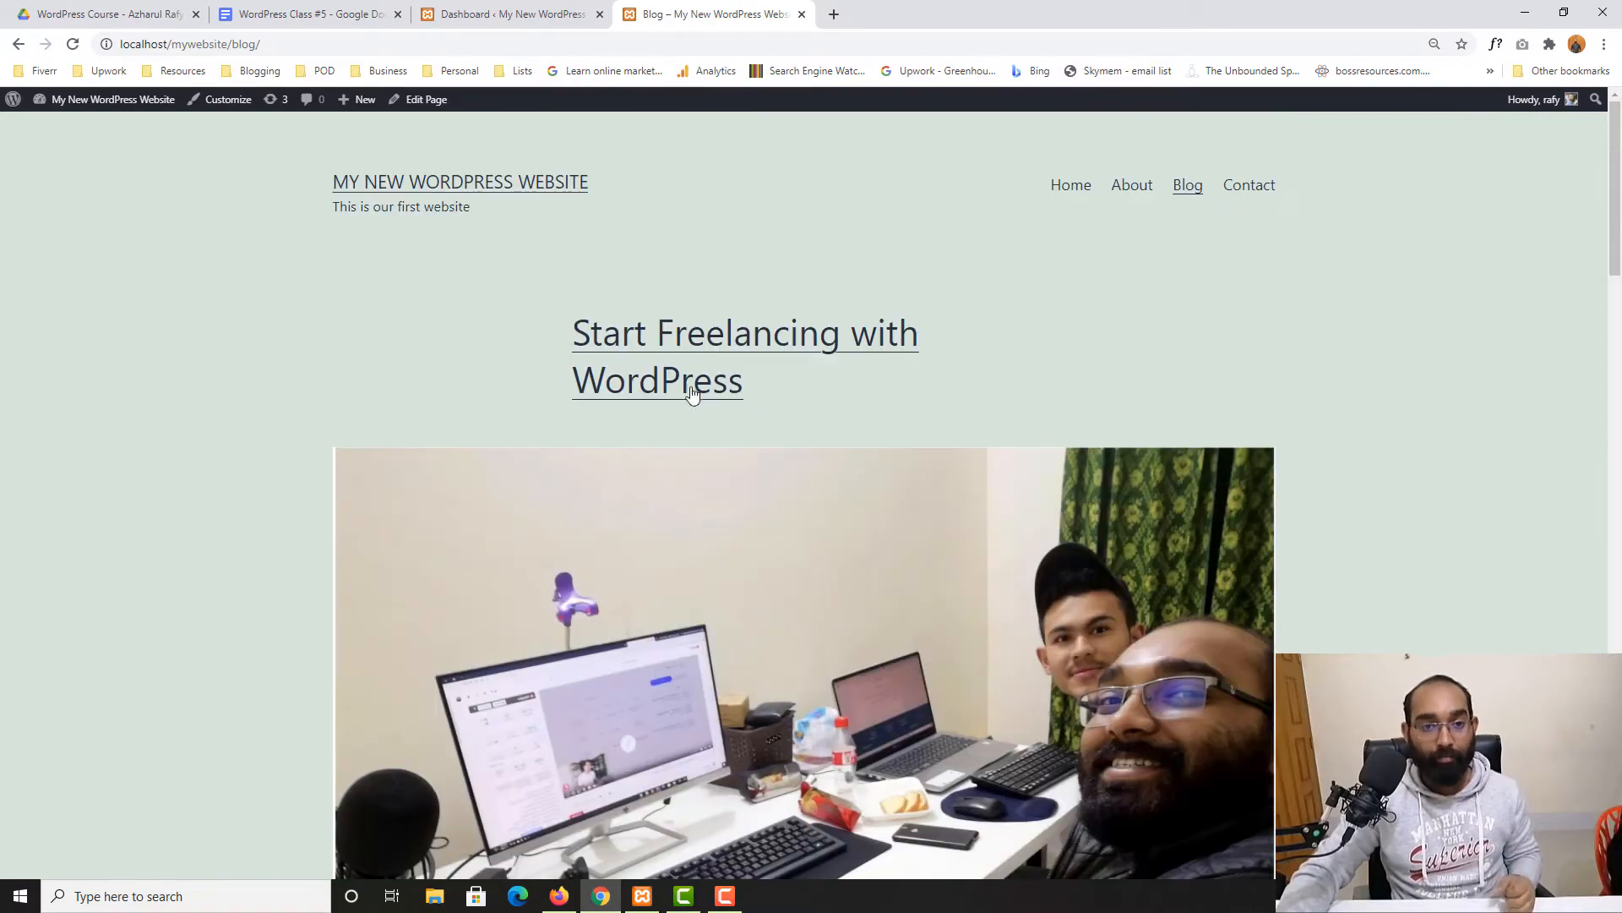
- Open the "Start Freelancing with WordPress" post and view its featured image and opening paragraph
left_click(693, 385)
scroll(140, 504, "down", 5)
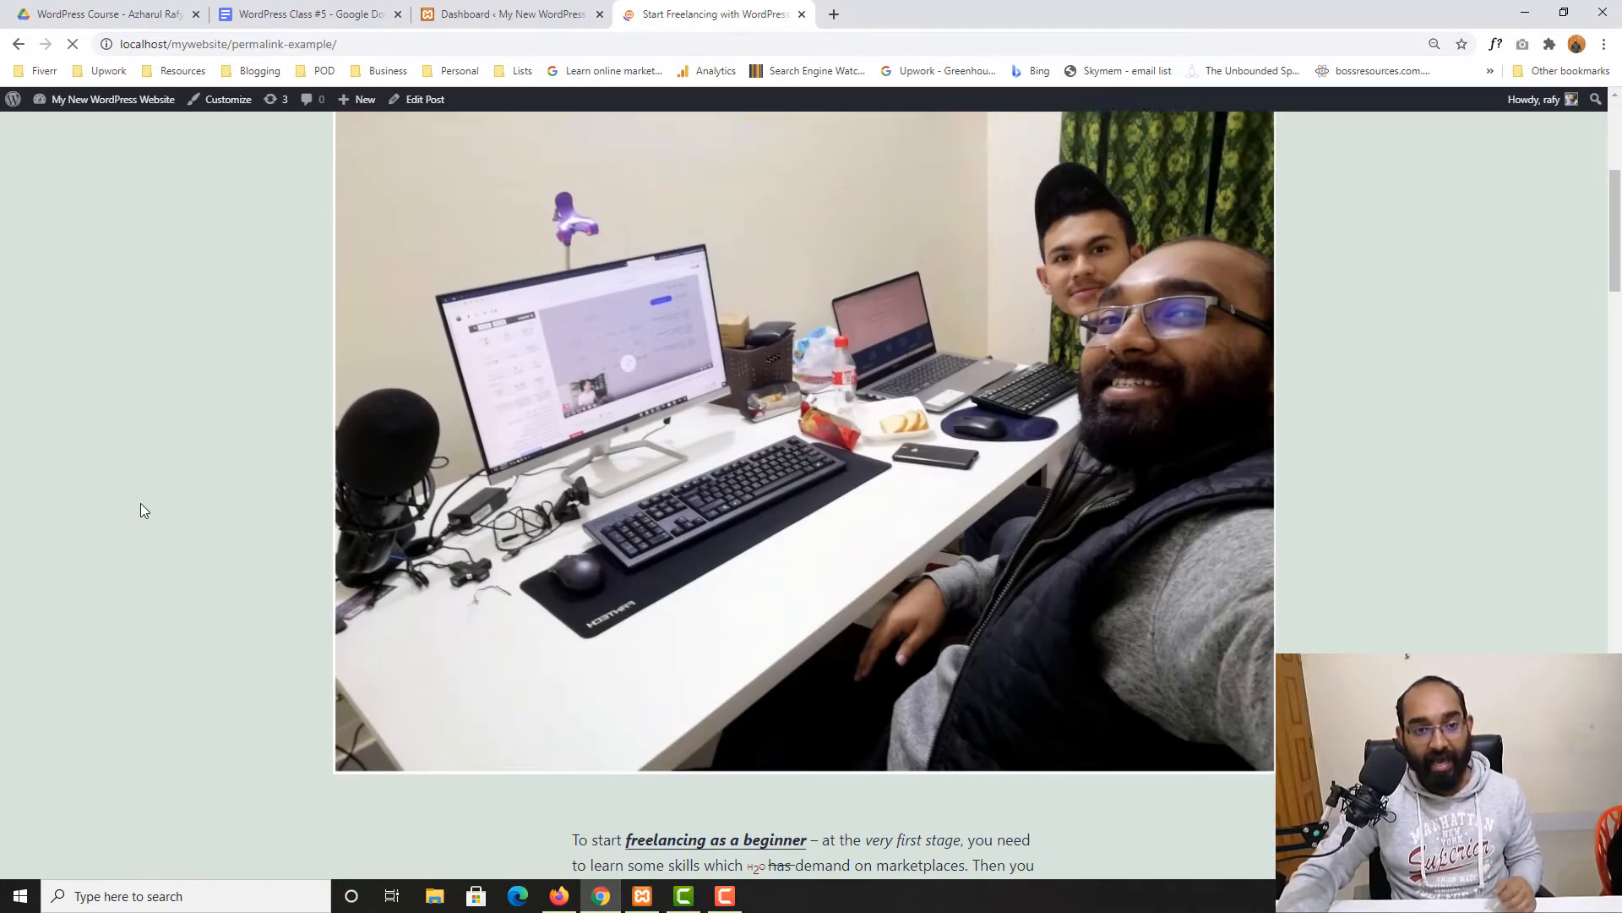
scroll(507, 473, "up", 5)
scroll(864, 419, "down", 3)
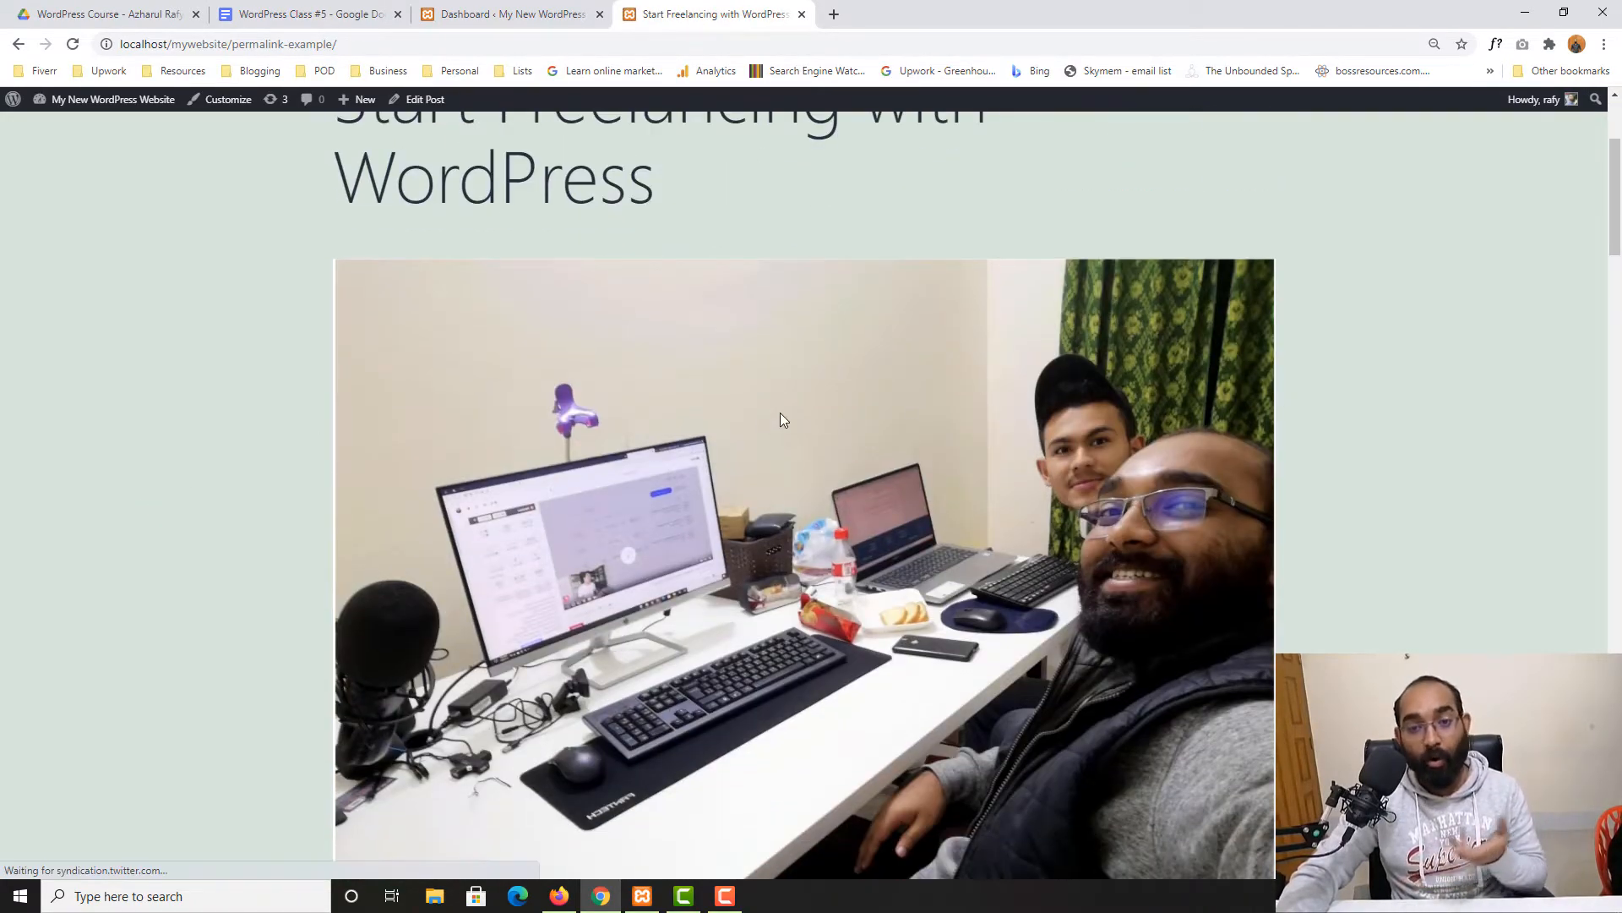
scroll(784, 419, "down", 4)
scroll(1241, 343, "down", 5)
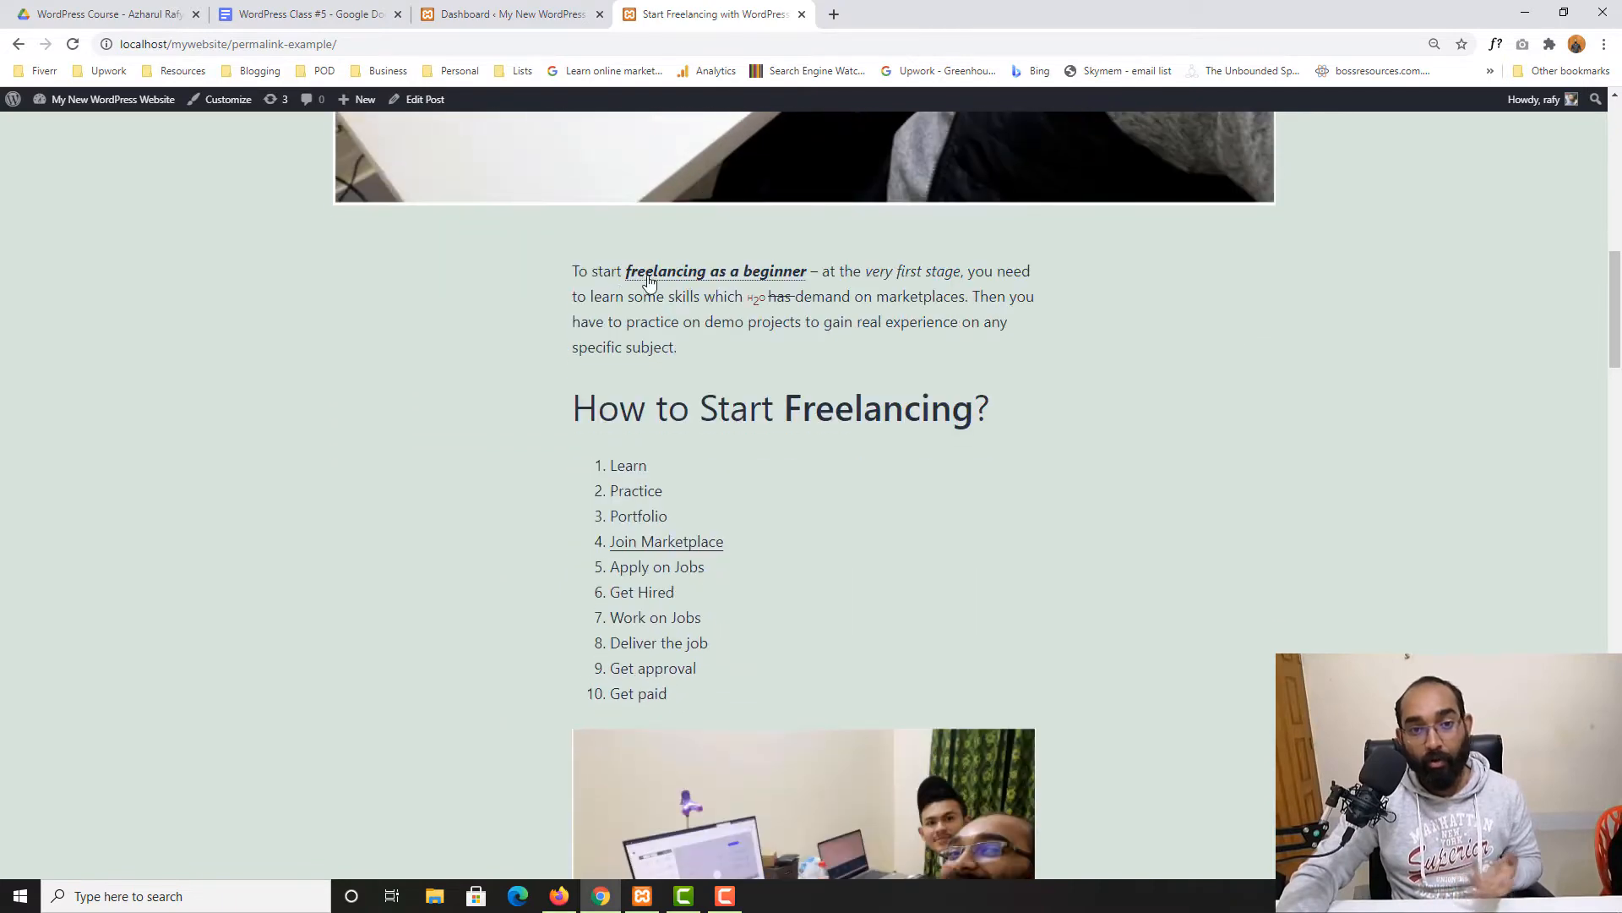
- Test the "freelancing as a beginner" link in the post's first paragraph and close the pages it opens
right_click(723, 280)
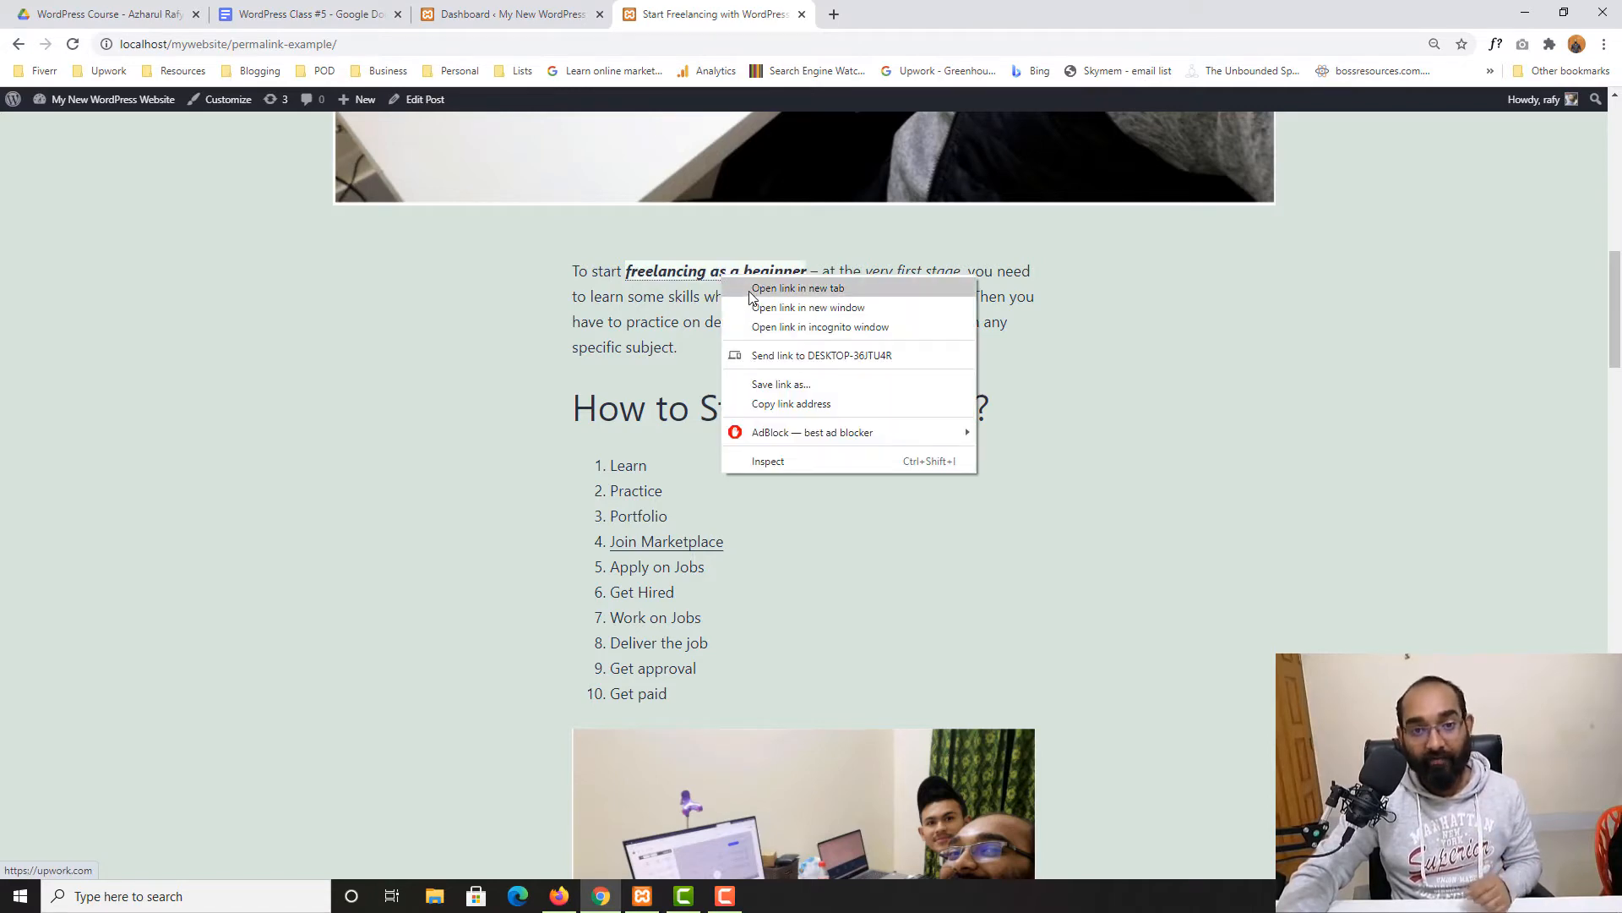
left_click(666, 276)
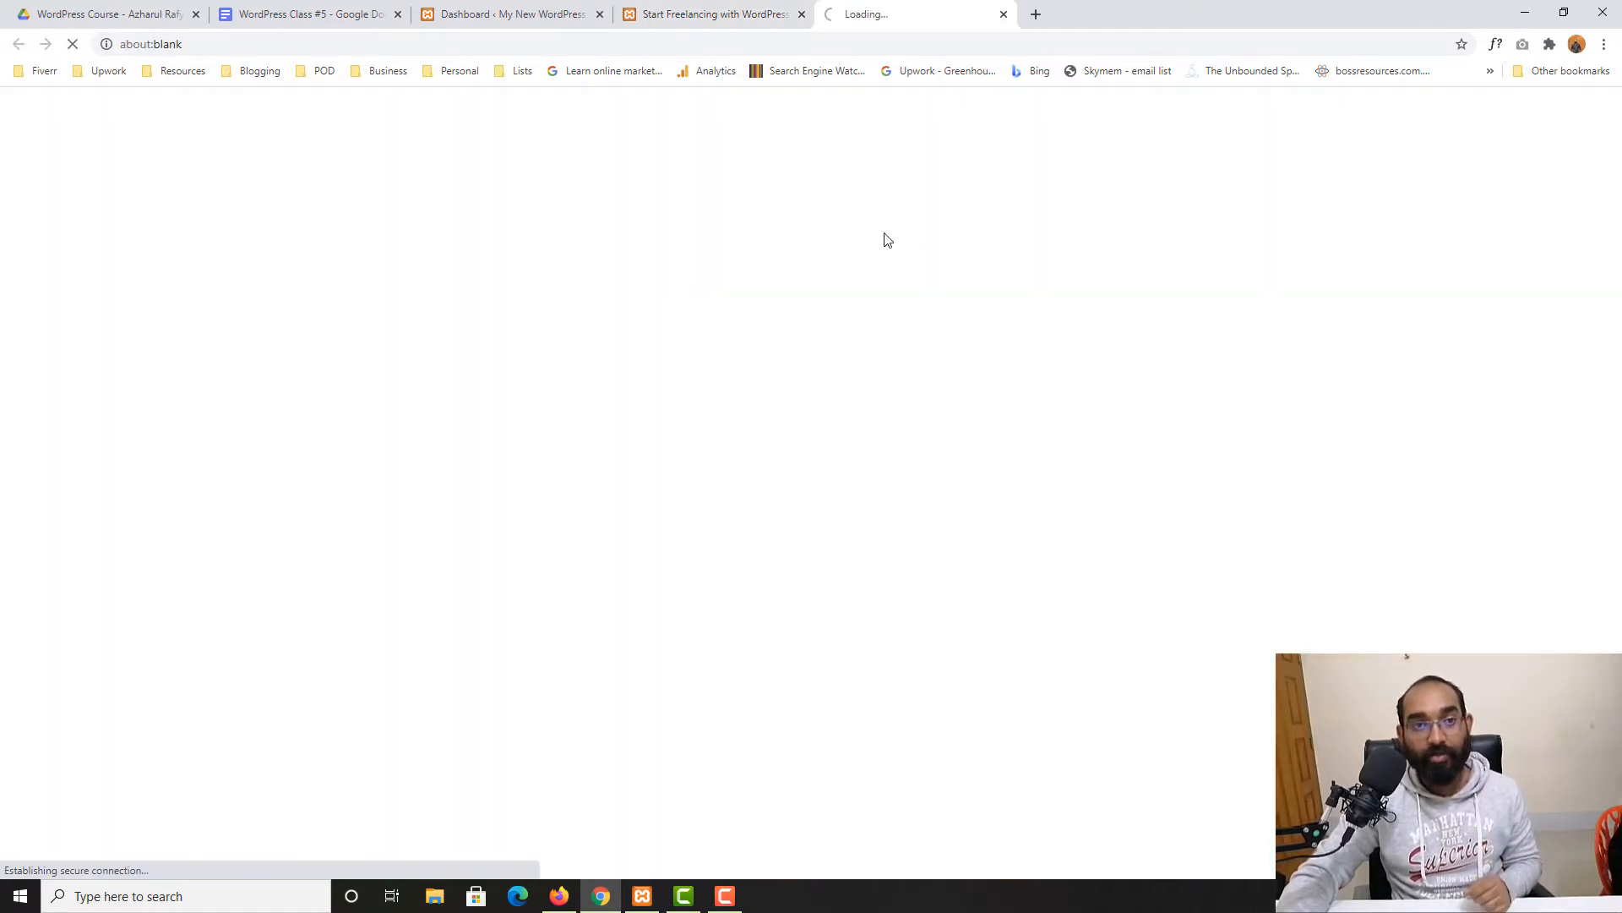
left_click(763, 19)
left_click(673, 281)
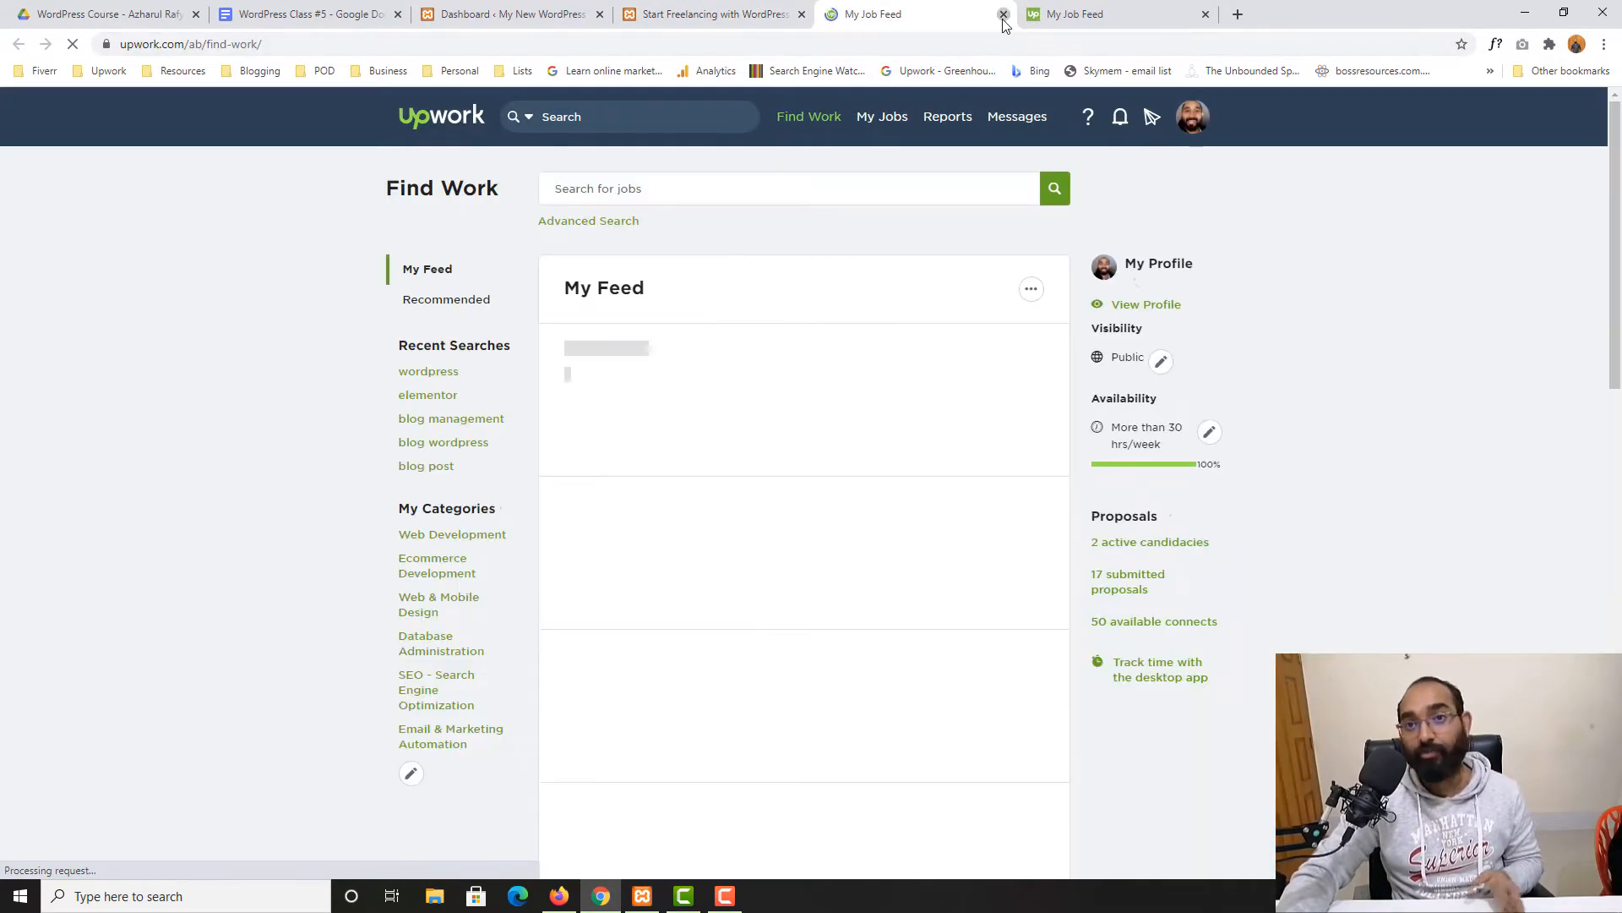
left_click(1003, 15)
left_click(1003, 15)
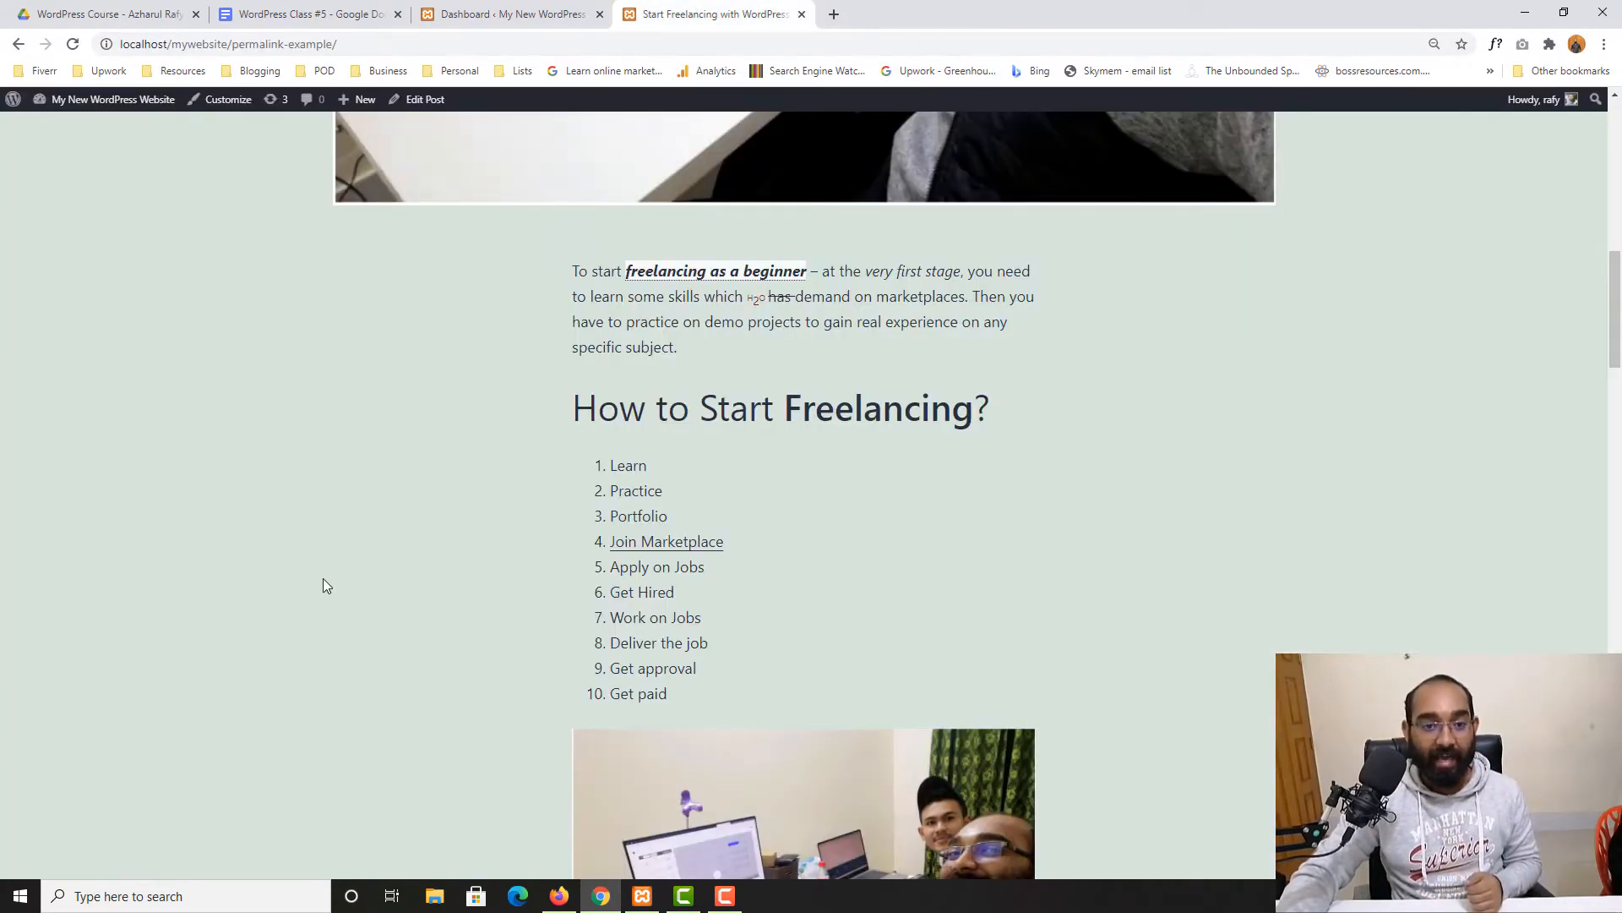
- Test the "Join Marketplace" link in the post's numbered list and close the page it opens
scroll(355, 549, "down", 4)
scroll(651, 338, "up", 2)
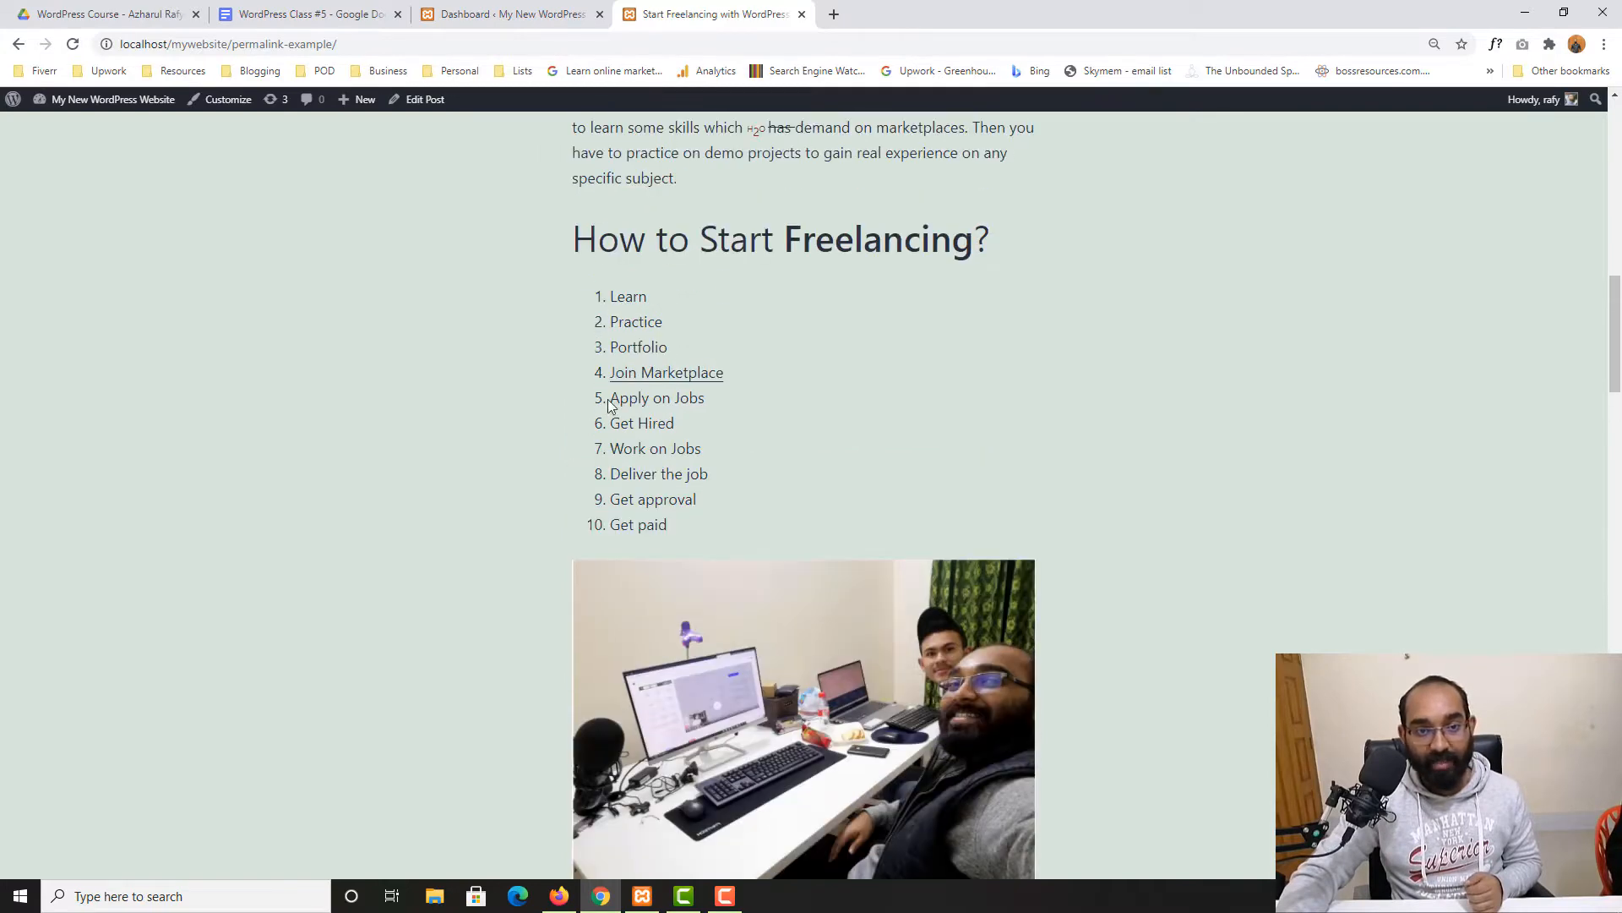
left_click(647, 374)
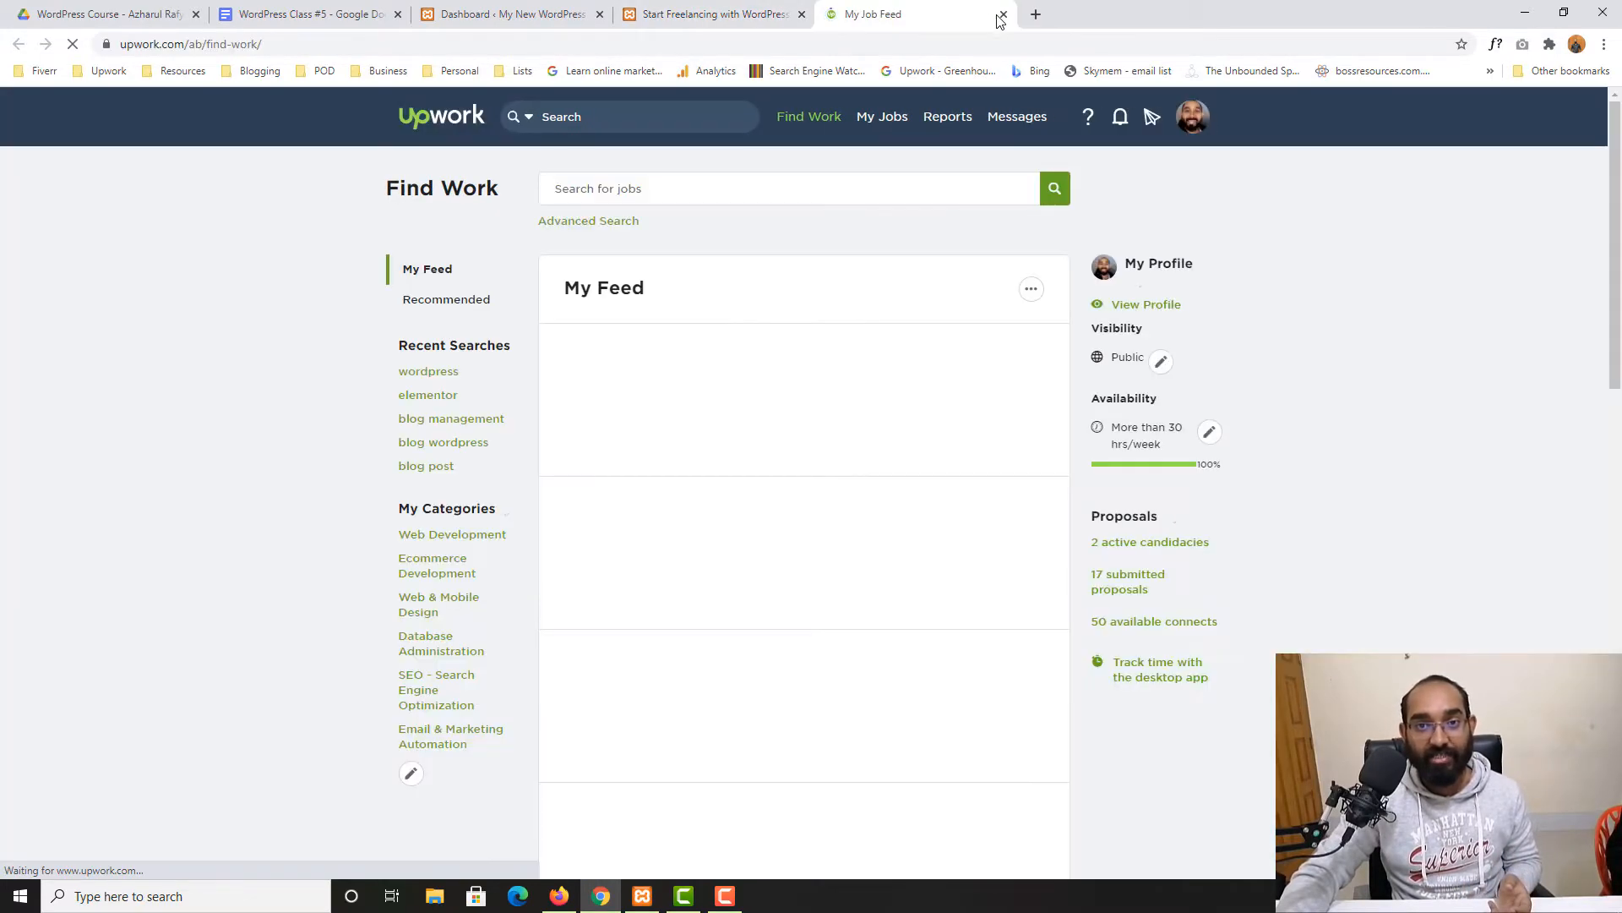
left_click(1003, 15)
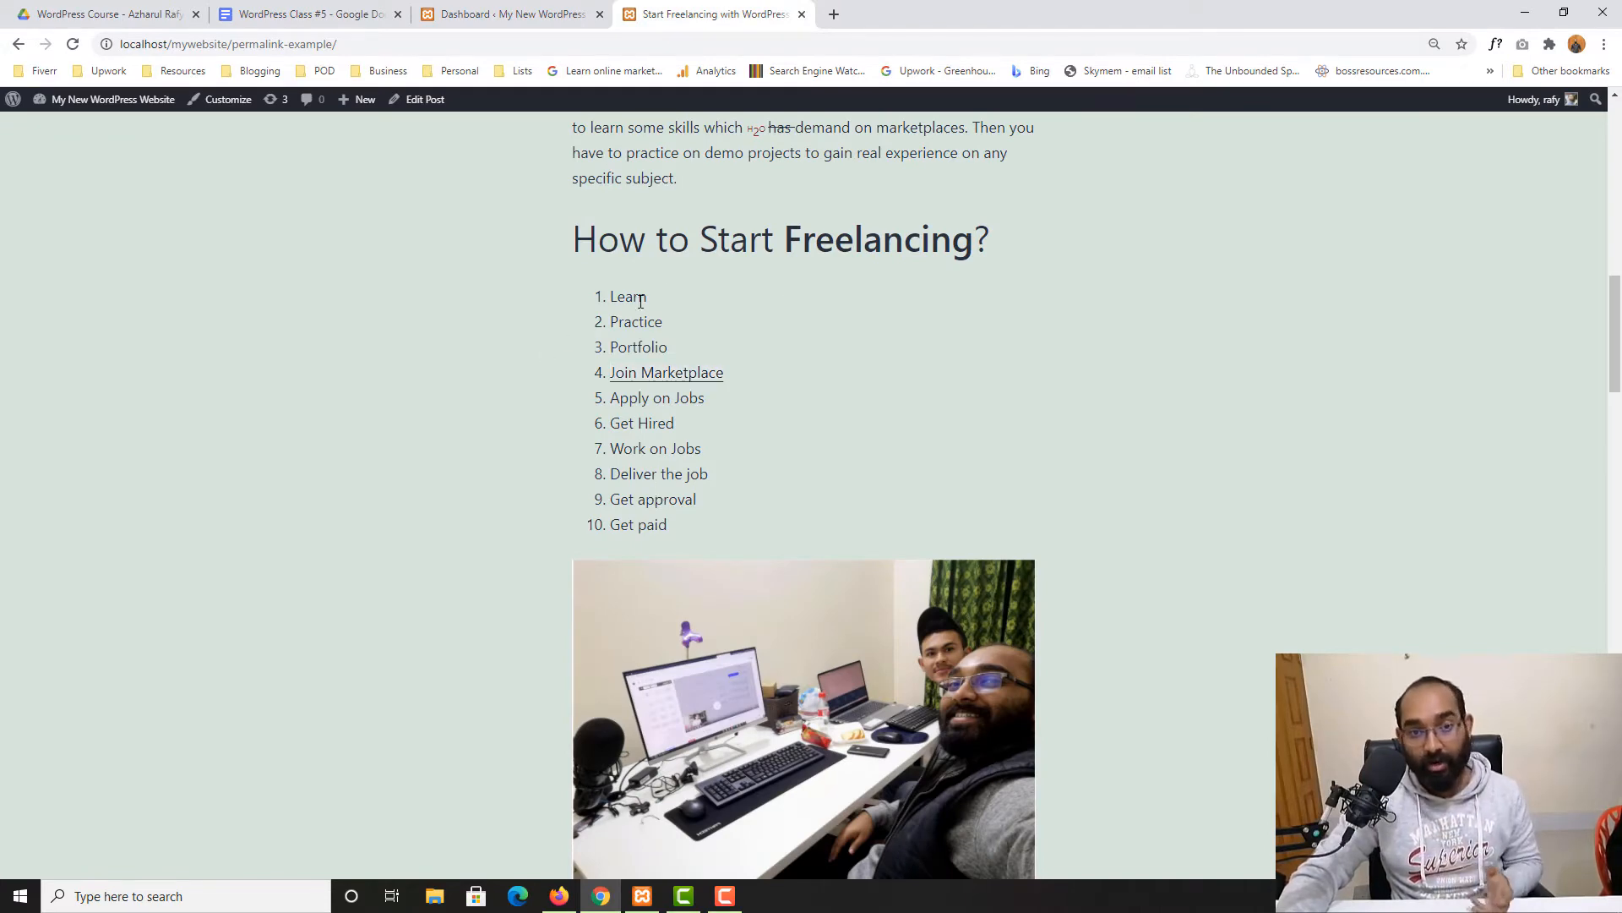
- Examine the rest of the post, including its list, office image, video, PDF button, embedded tweet, quote, table and latest posts
scroll(849, 279, "up", 1)
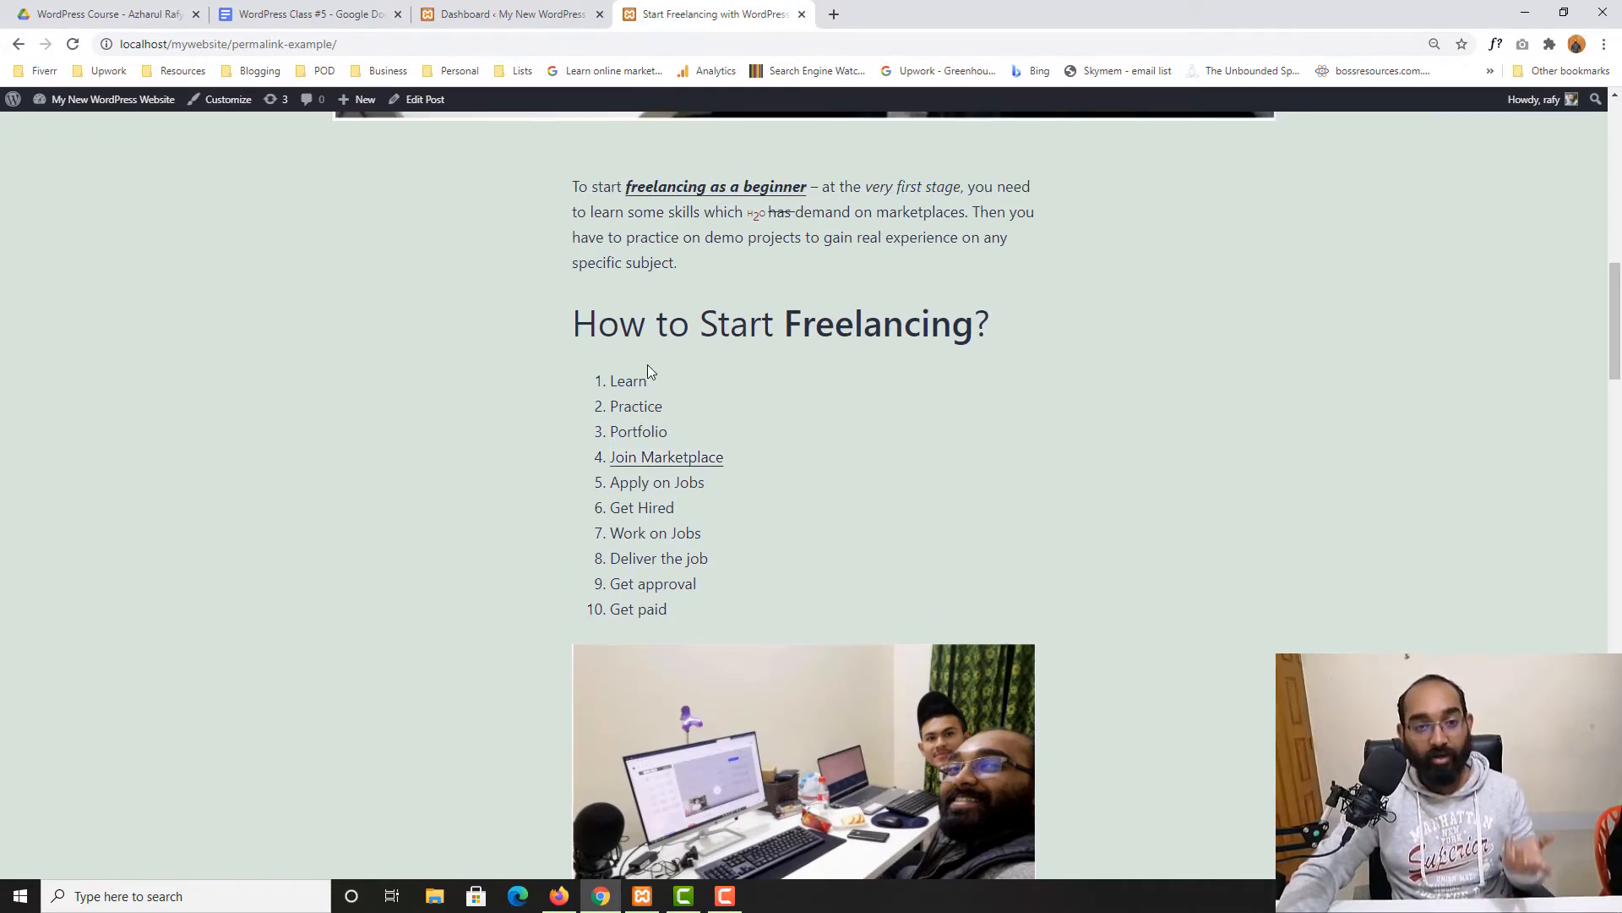
scroll(599, 605, "down", 7)
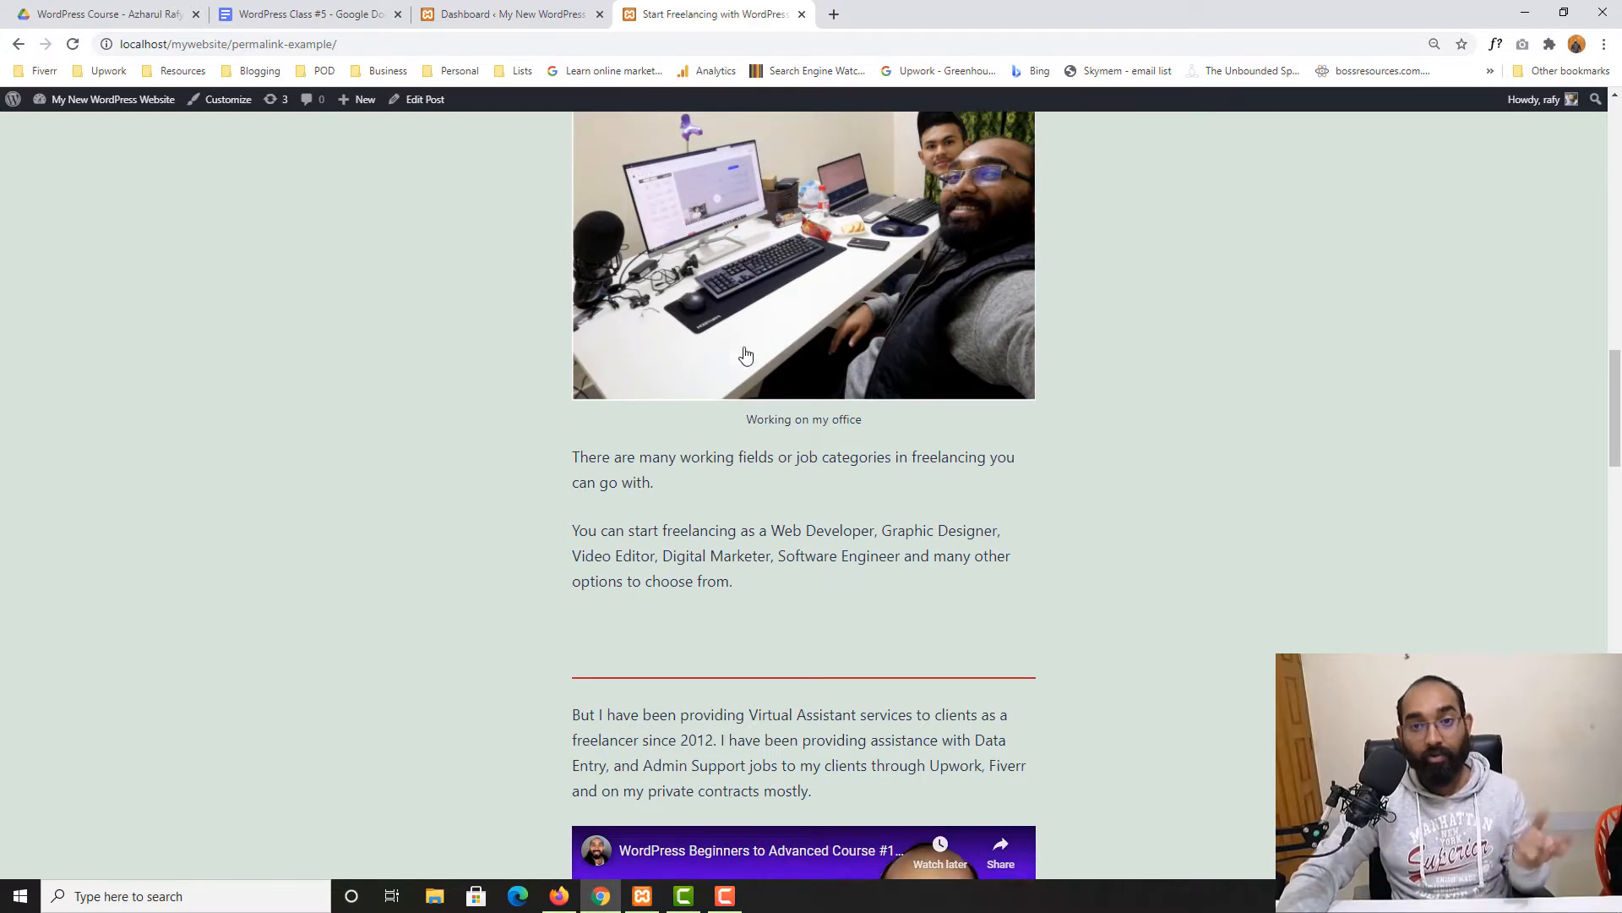
scroll(745, 355, "up", 2)
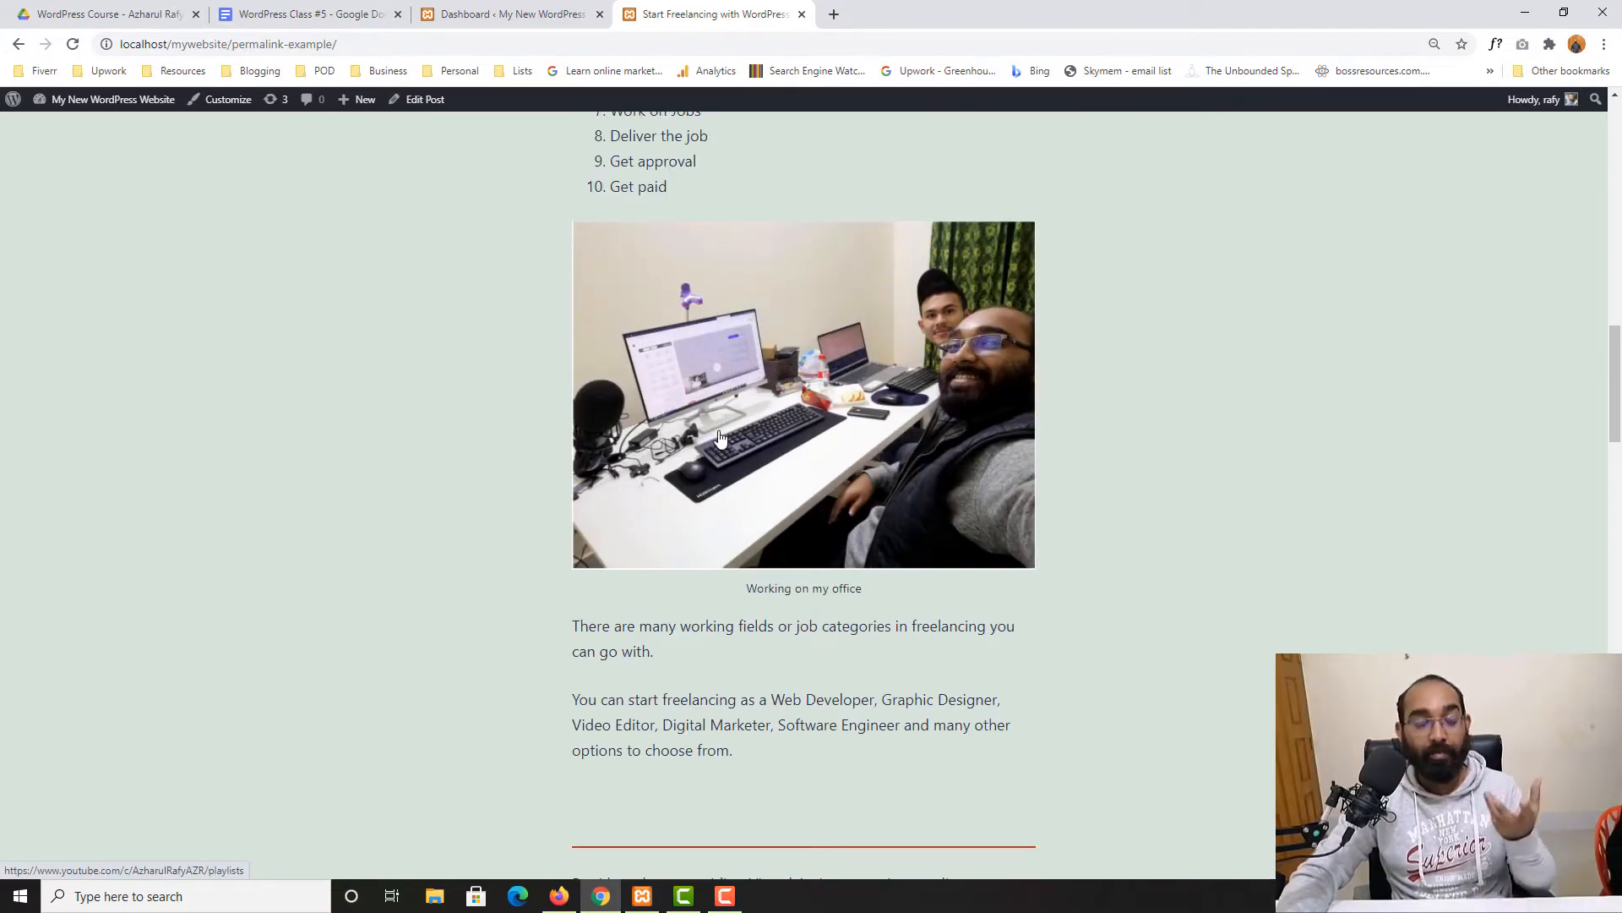
scroll(365, 500, "down", 5)
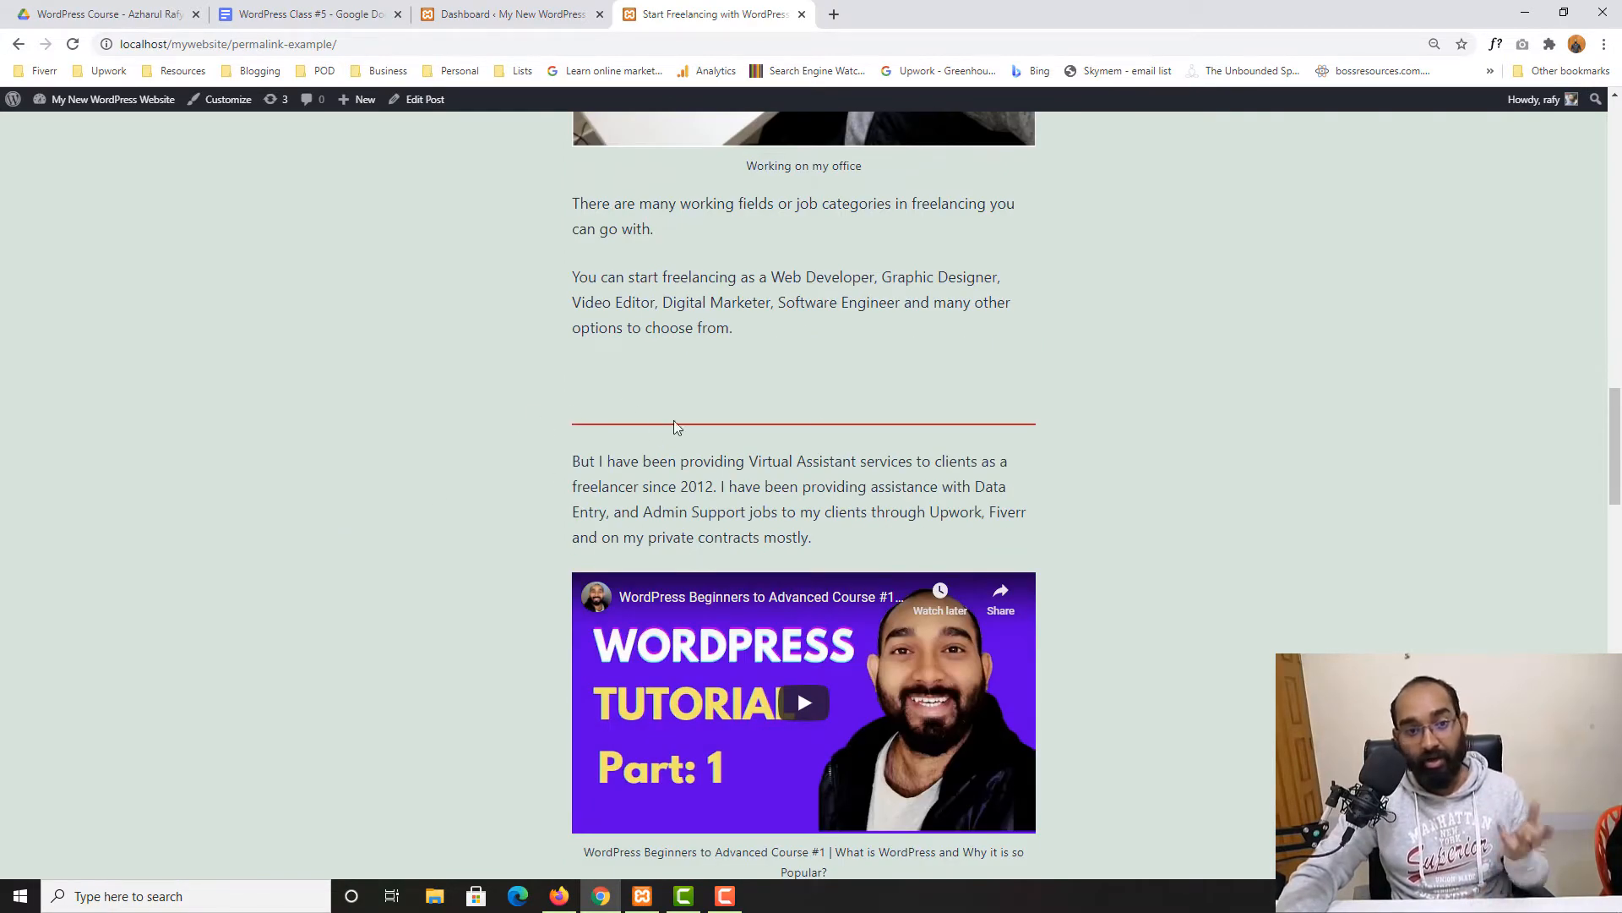
scroll(1090, 507, "down", 3)
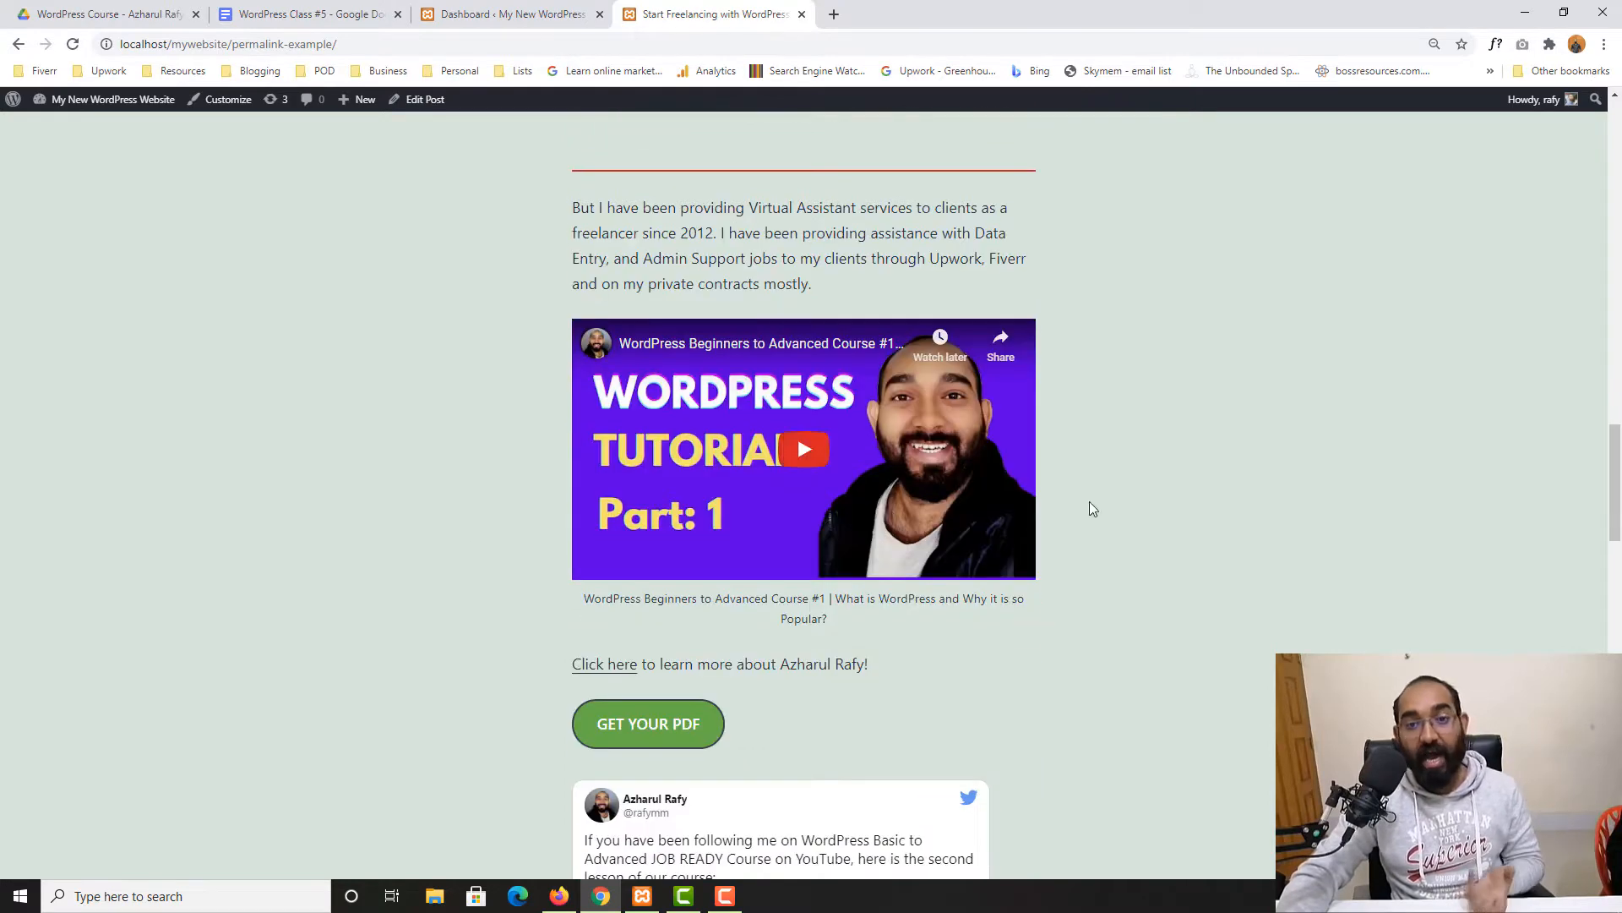
scroll(535, 605, "down", 4)
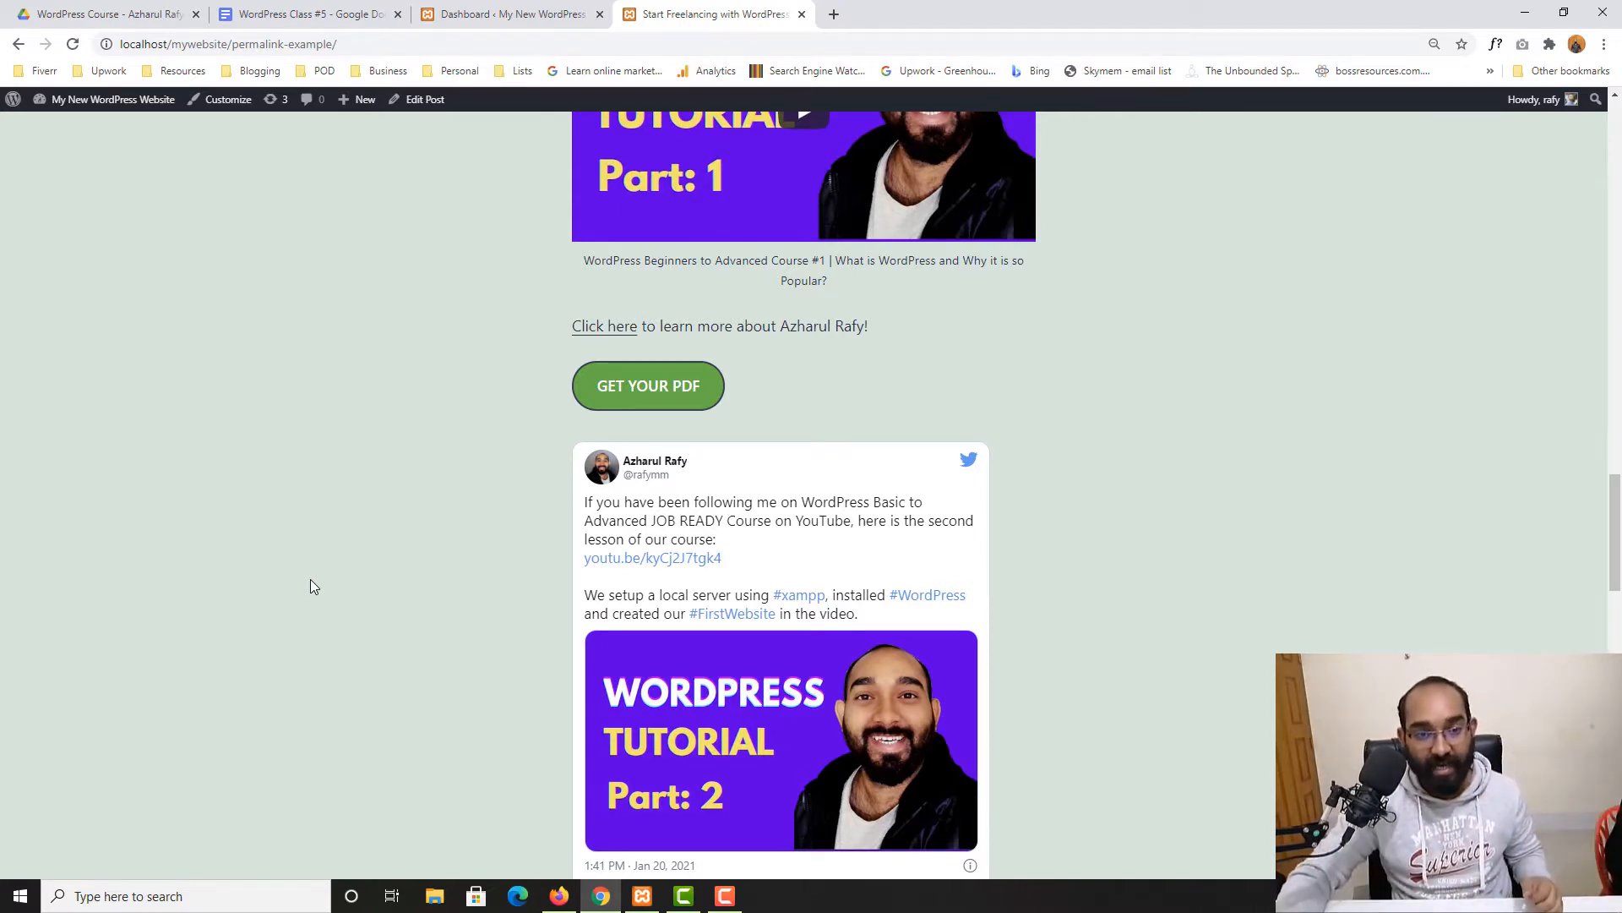
scroll(463, 557, "down", 7)
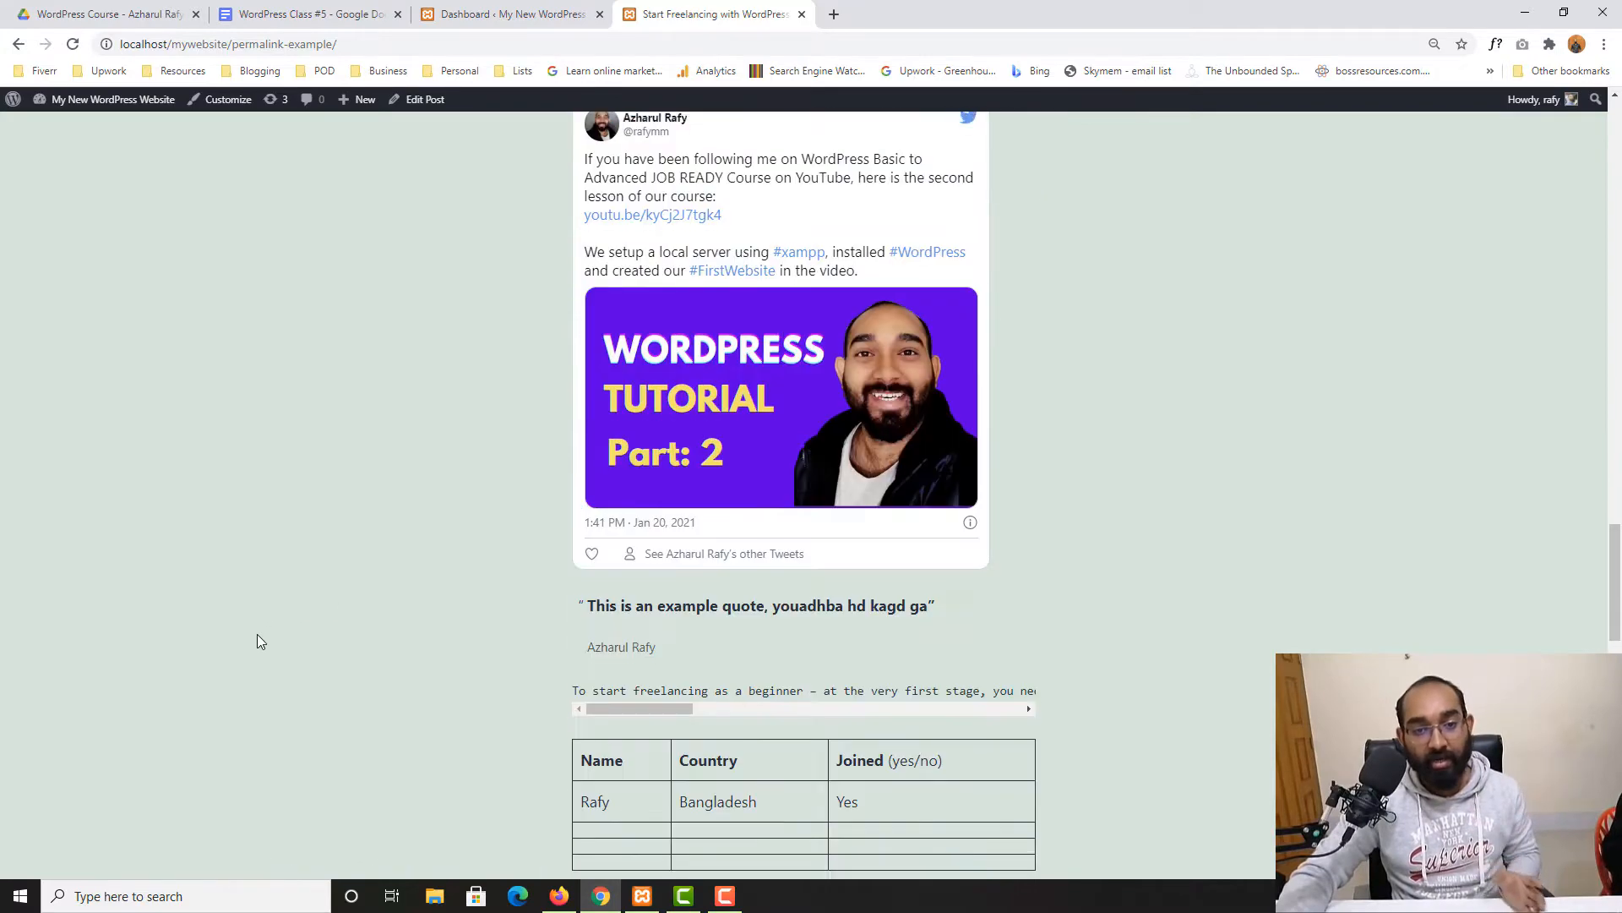
scroll(546, 510, "down", 2)
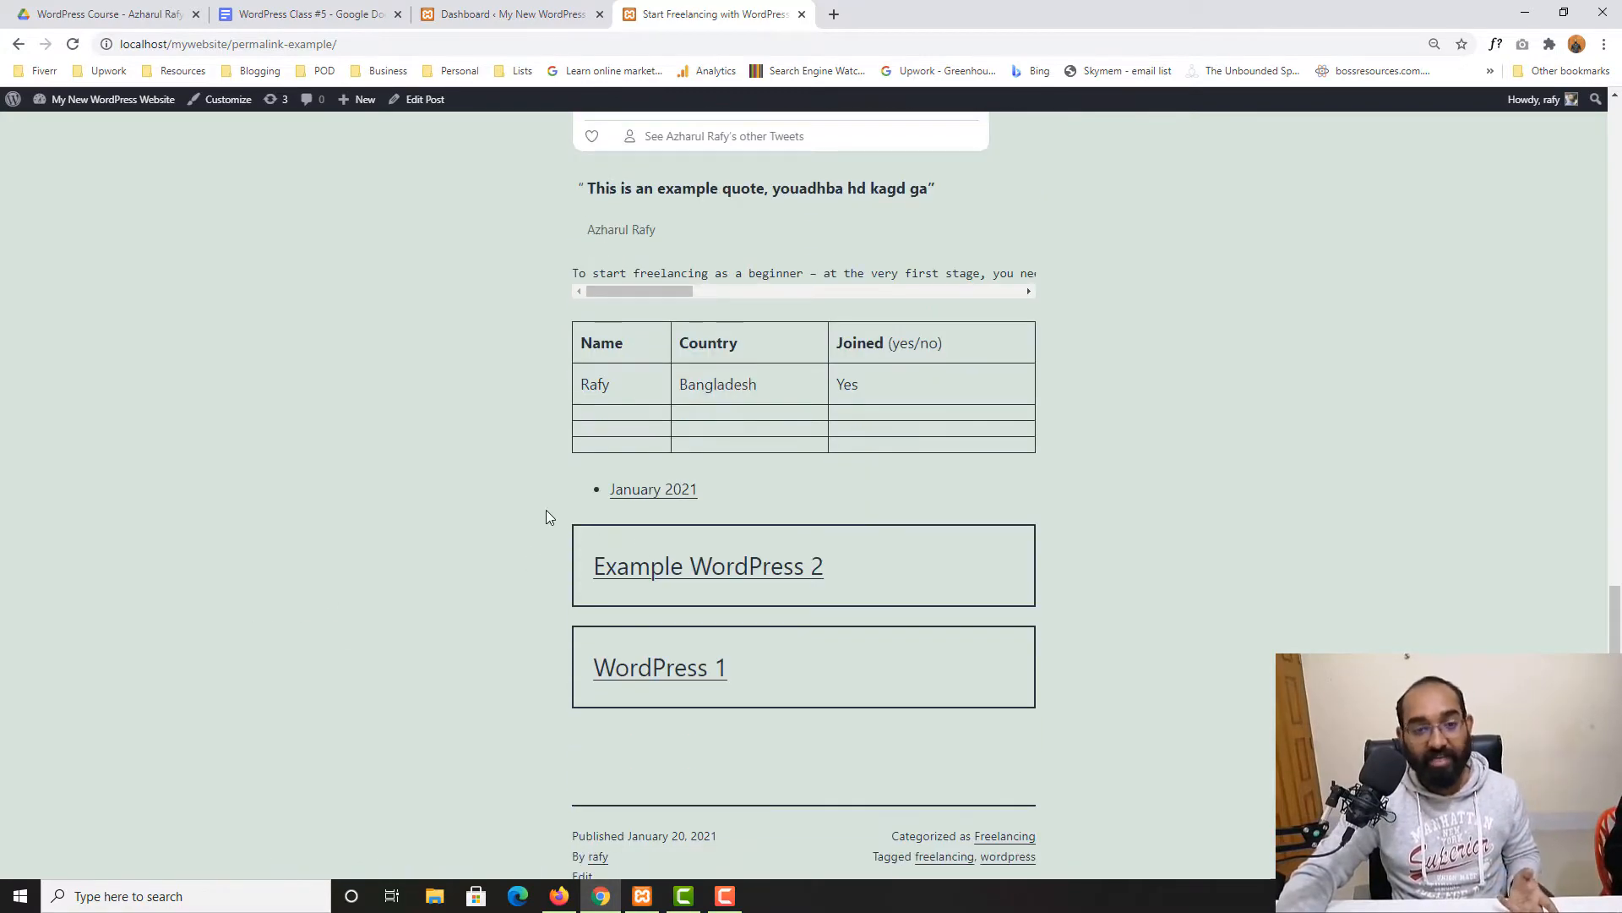
scroll(383, 688, "down", 3)
scroll(397, 678, "up", 15)
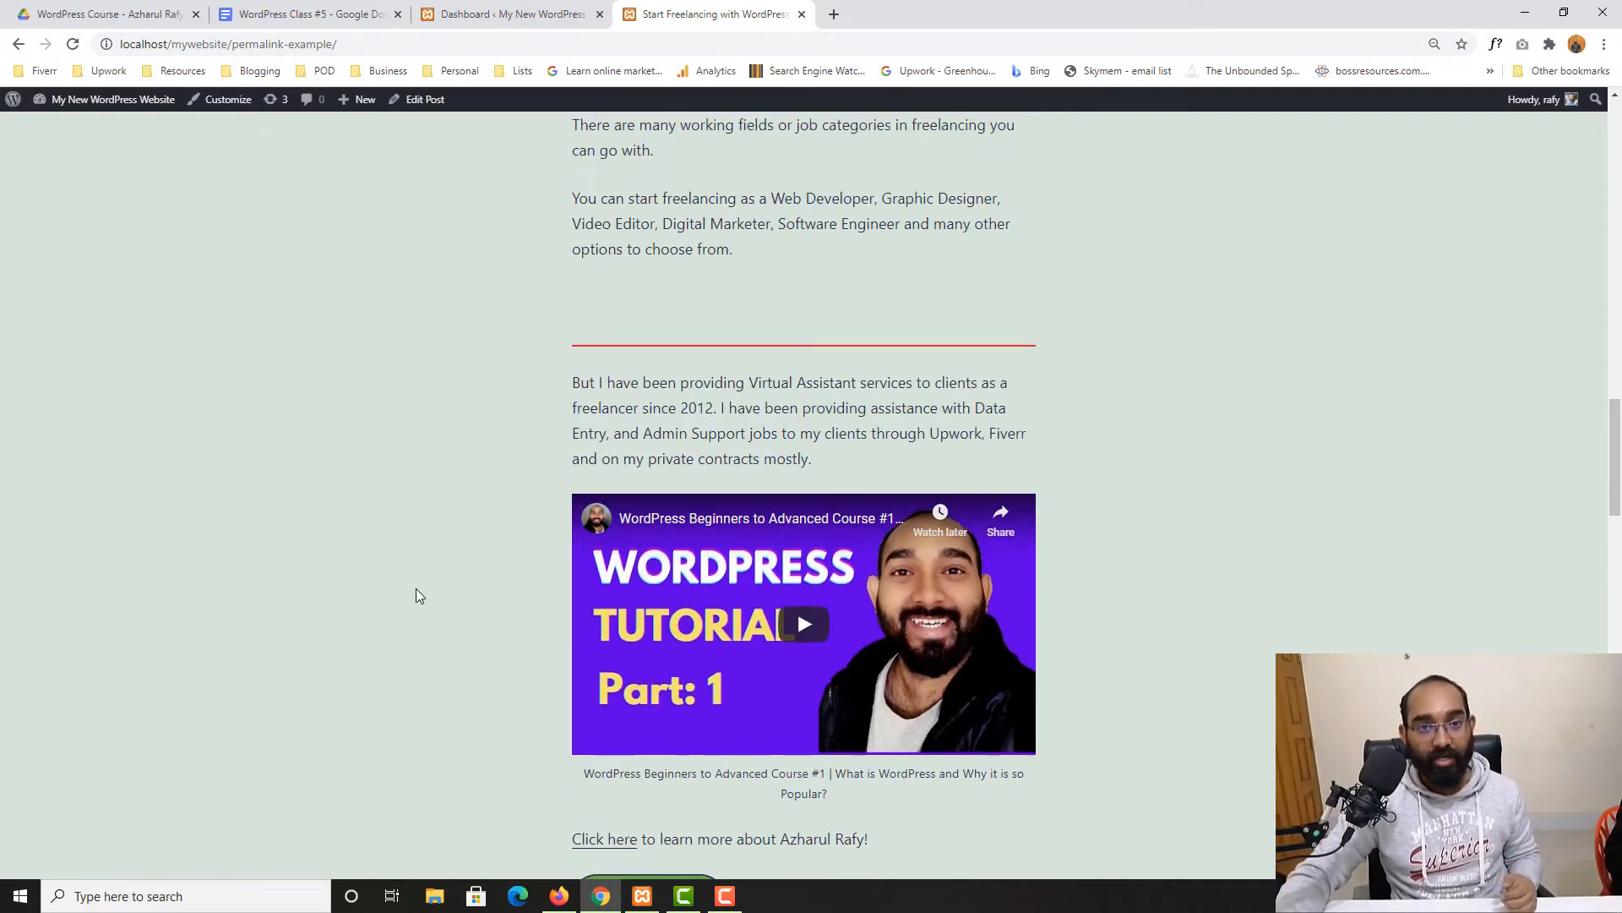
scroll(426, 543, "up", 12)
- Switch to the WordPress admin dashboard and open the Media Library
left_click(505, 17)
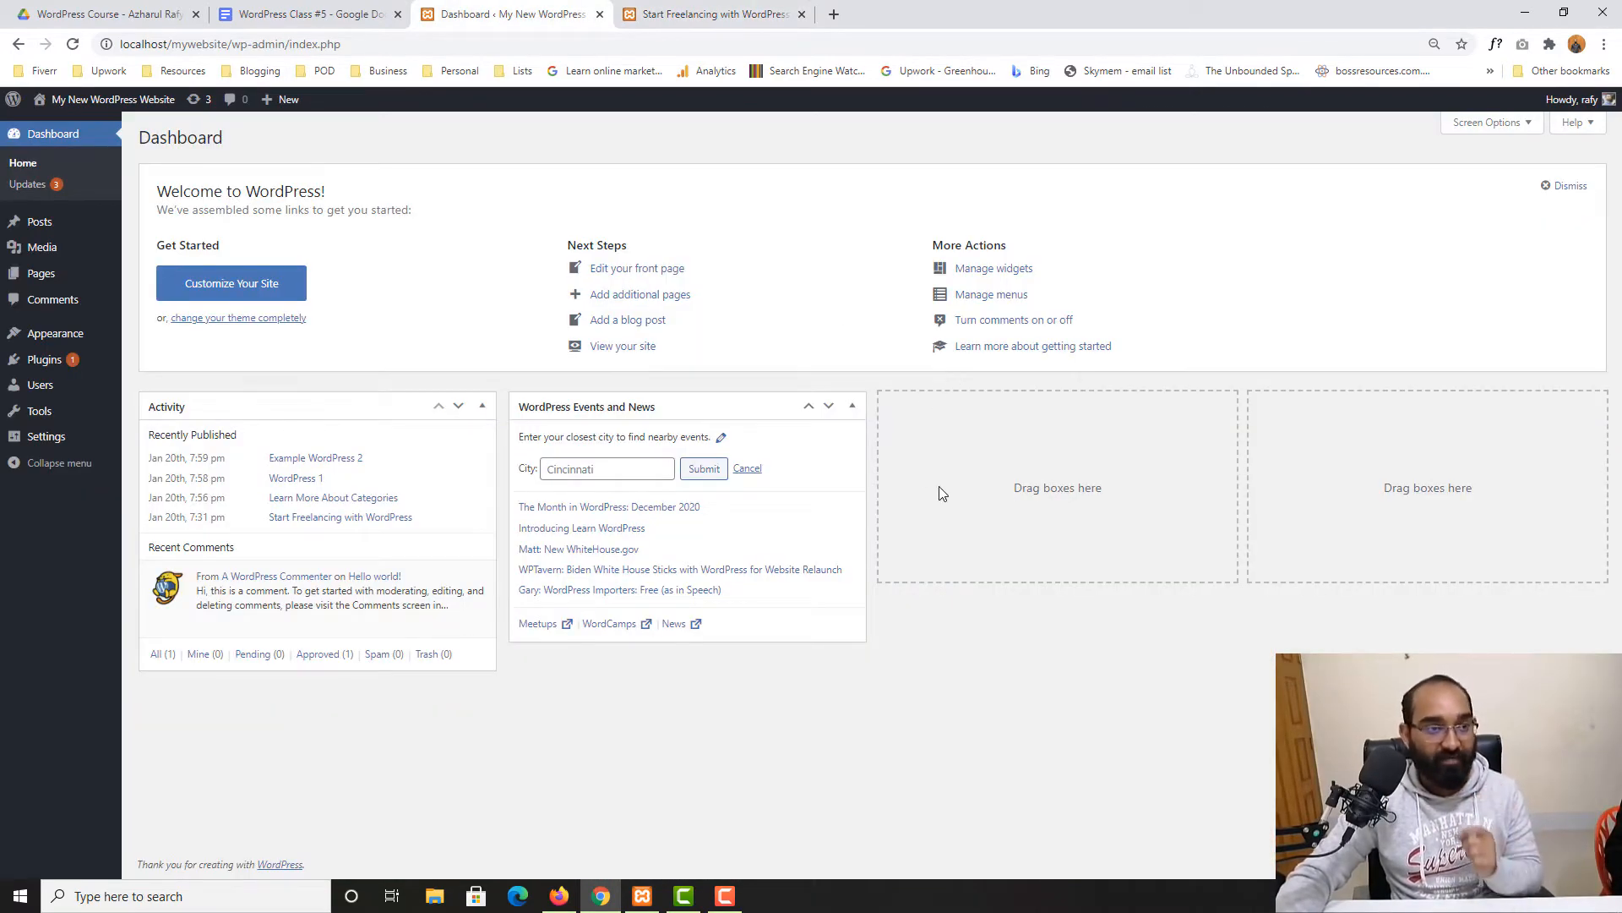
mouse_move(66, 250)
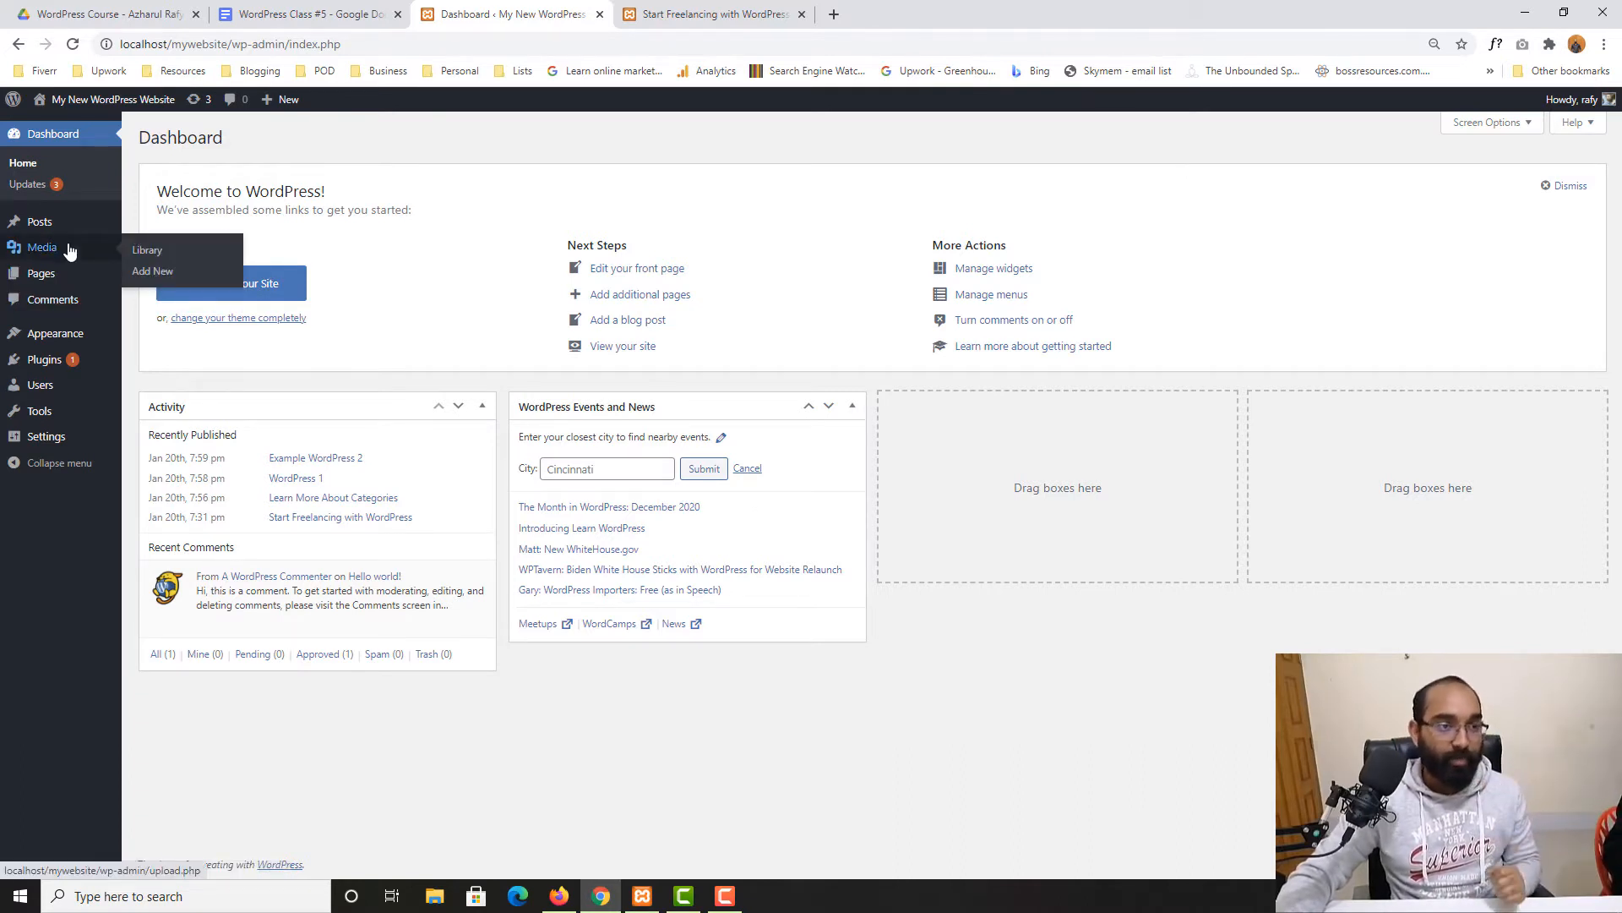
left_click(157, 259)
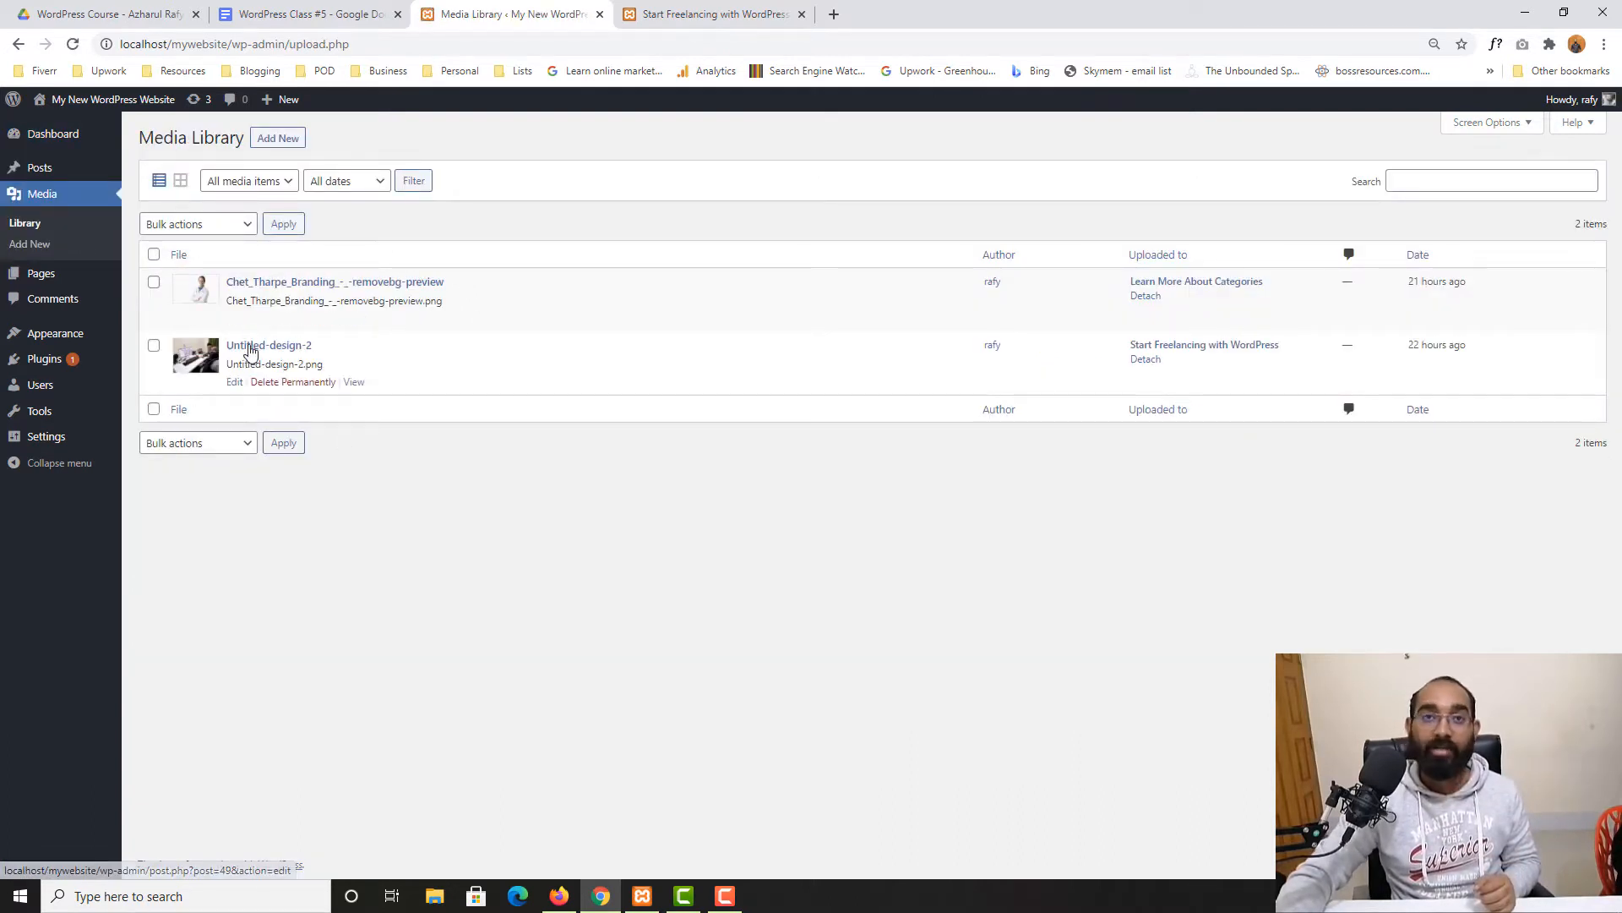
- Compare the images used in the "Start Freelancing with WordPress" post with the files in the Media Library
left_click(710, 13)
scroll(94, 580, "down", 5)
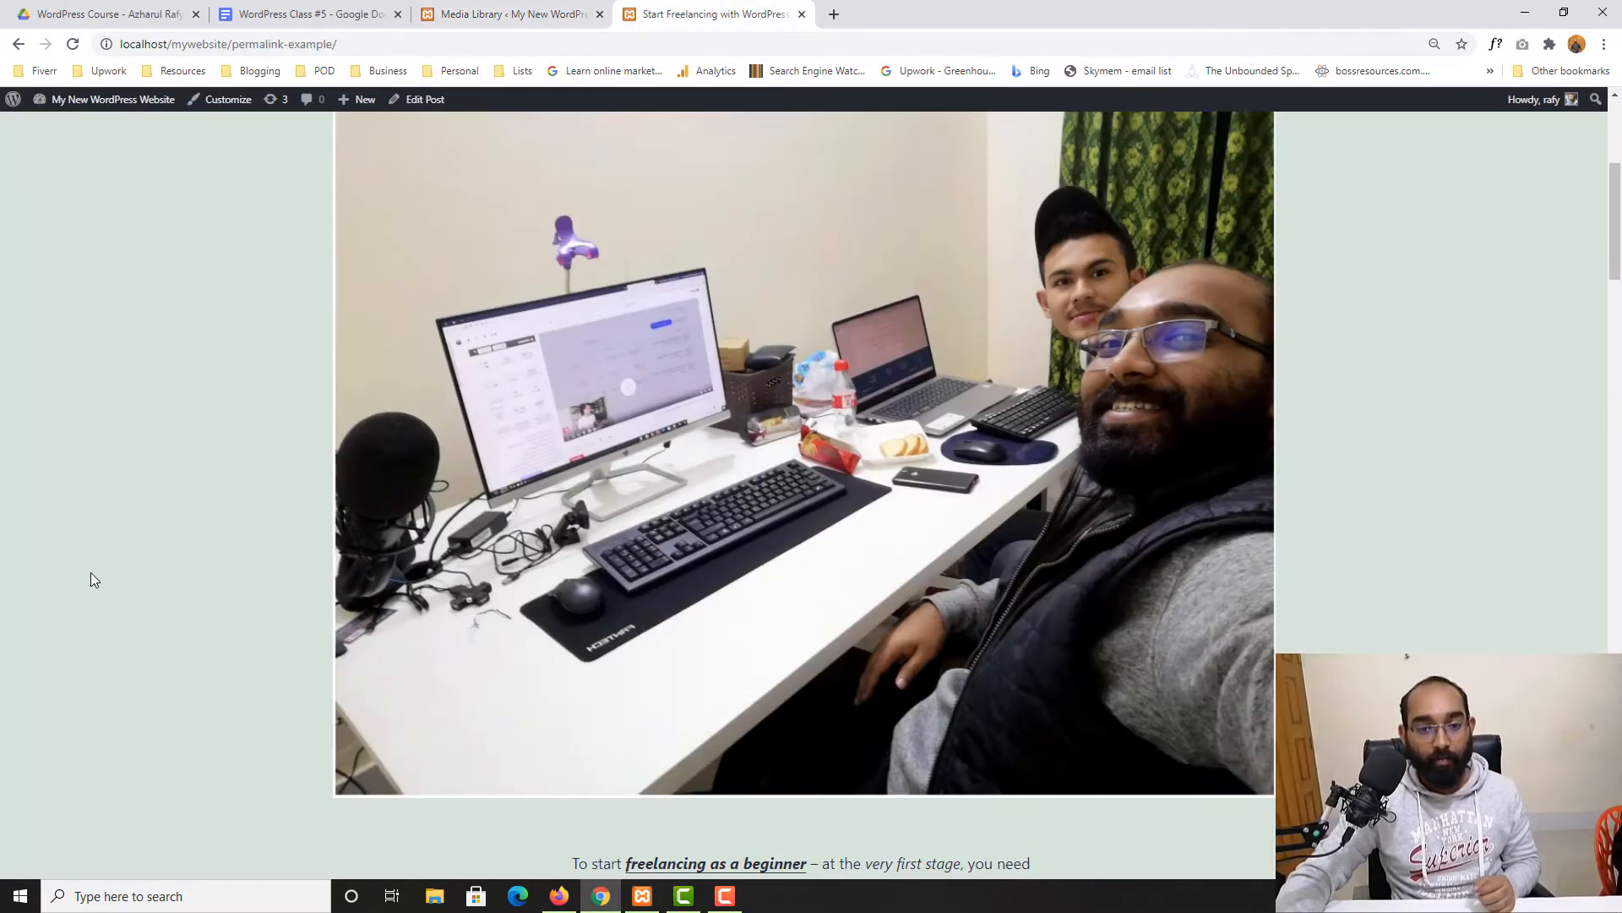
scroll(670, 422, "up", 5)
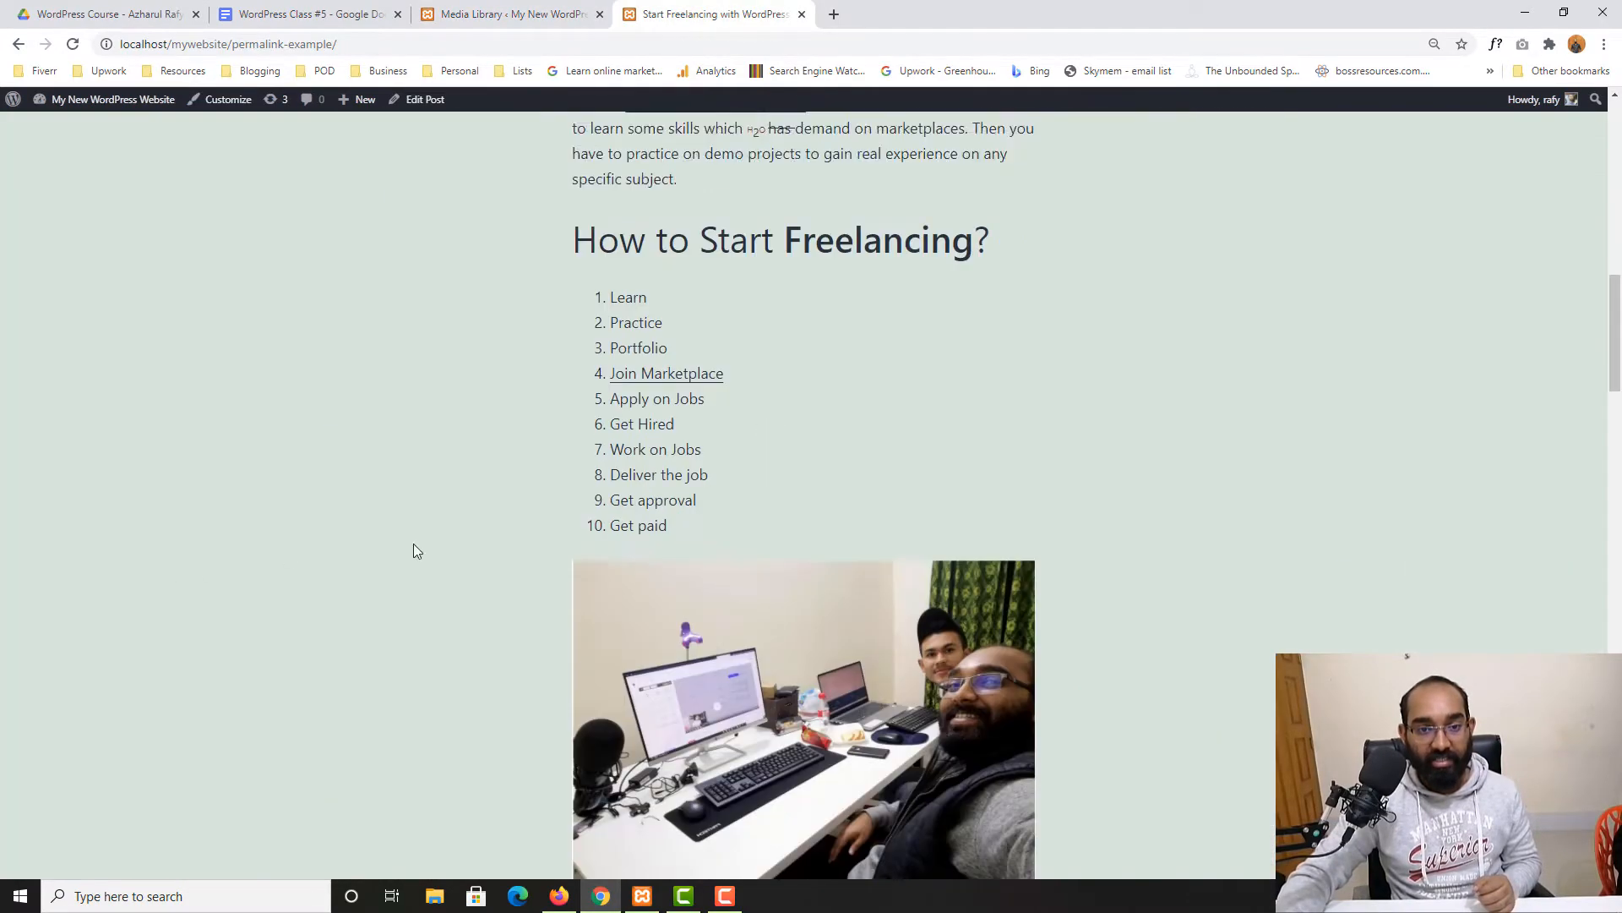
left_click(564, 17)
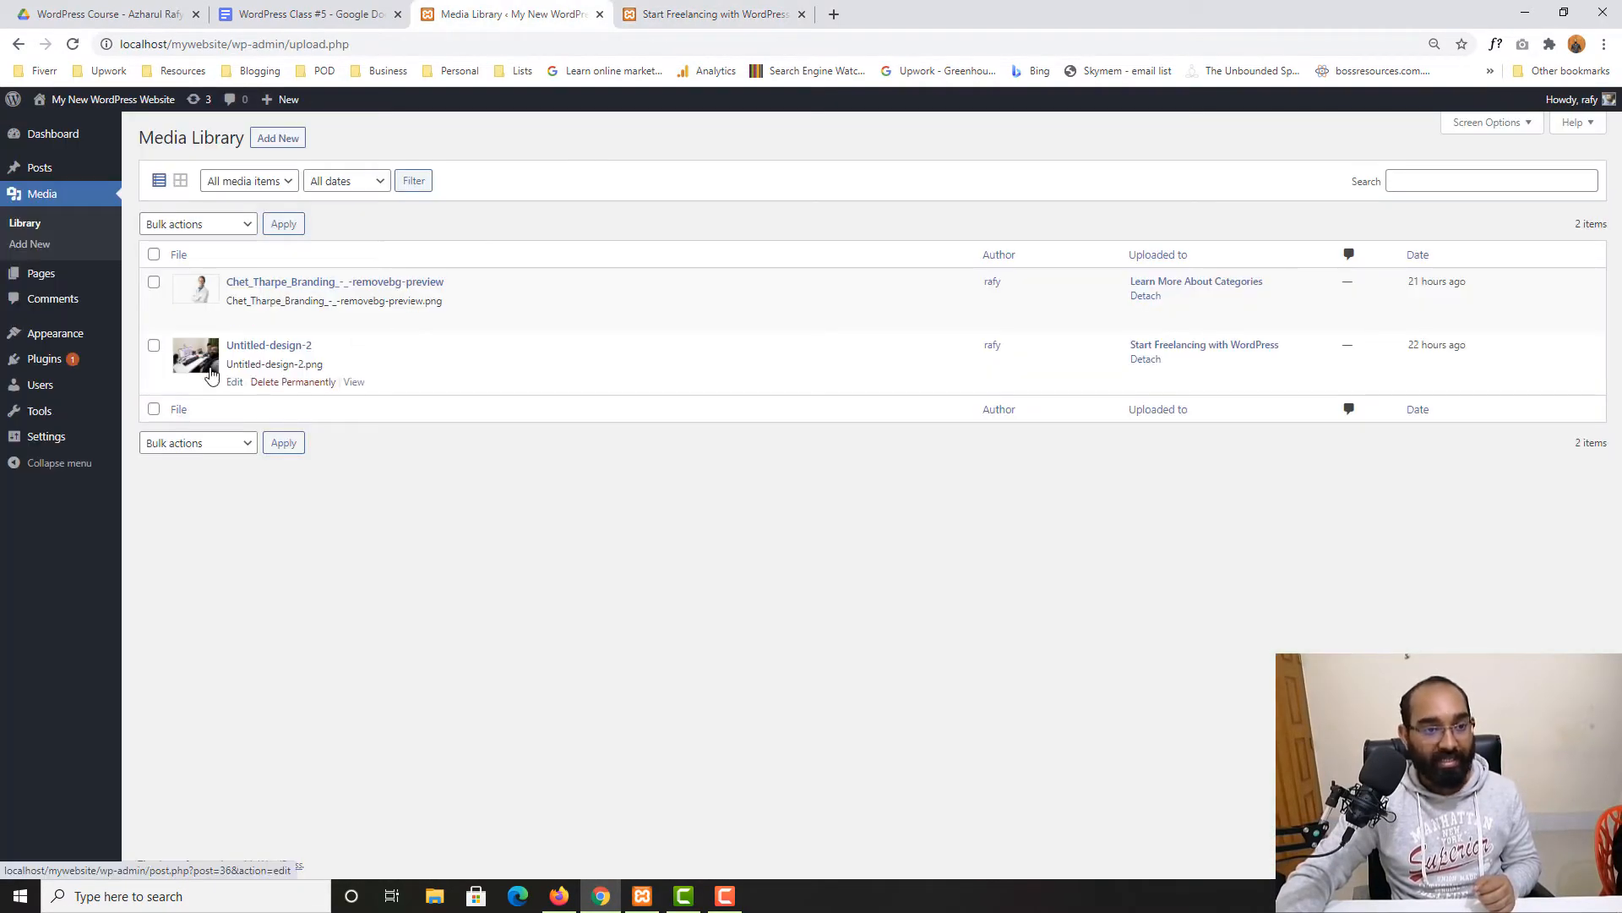
key("ctrl+Tab")
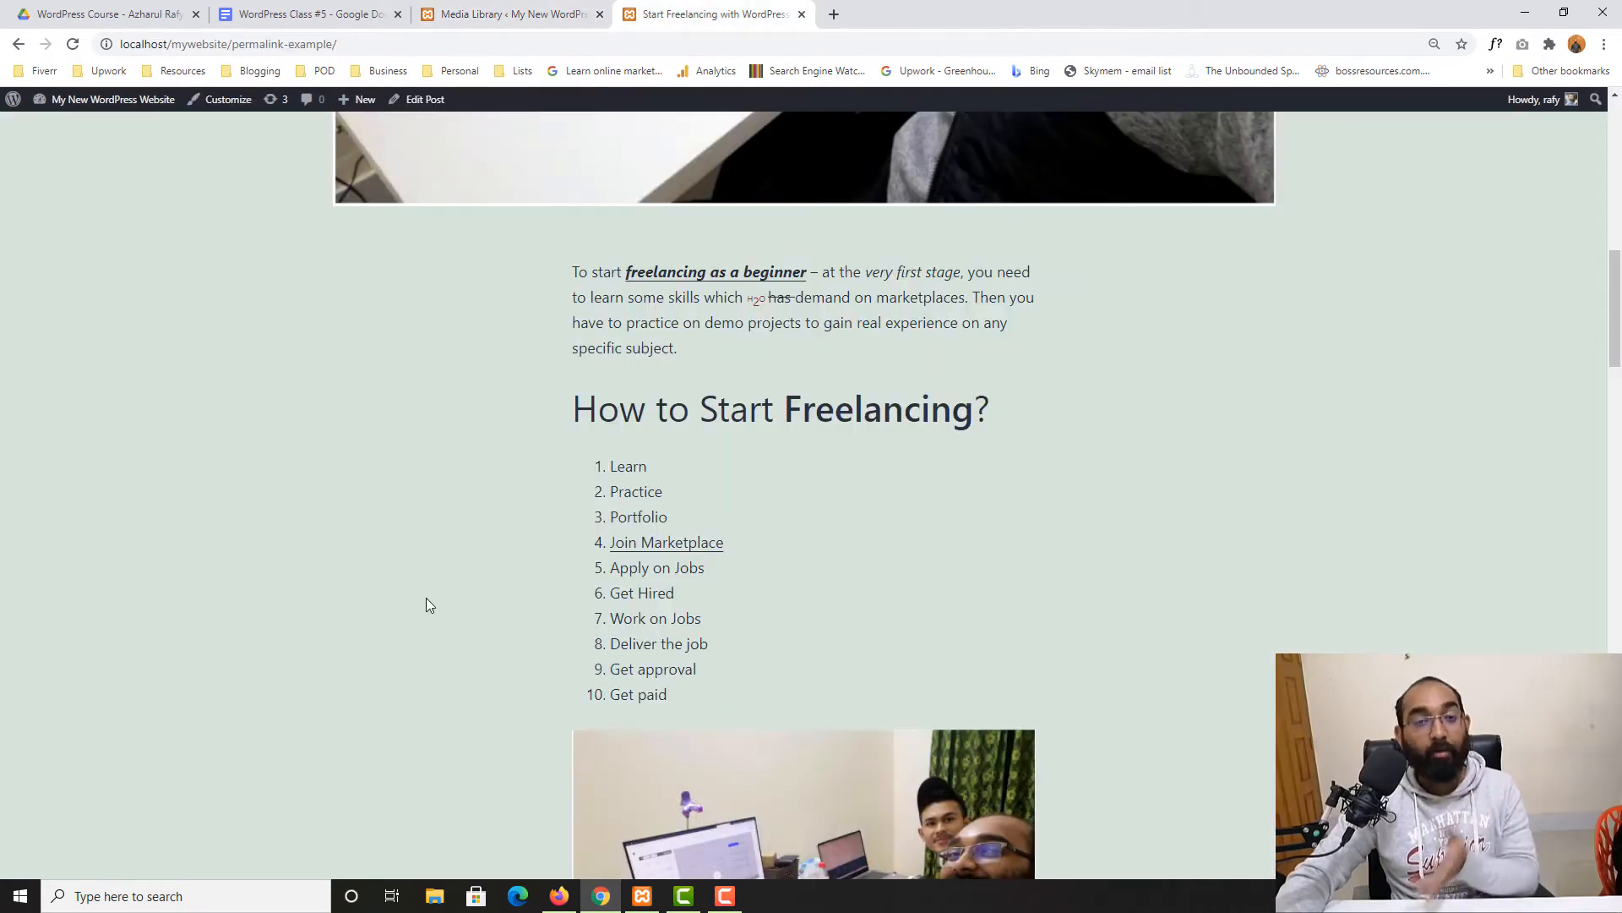
- Return to the Media Library and display its files in grid view
left_click(534, 15)
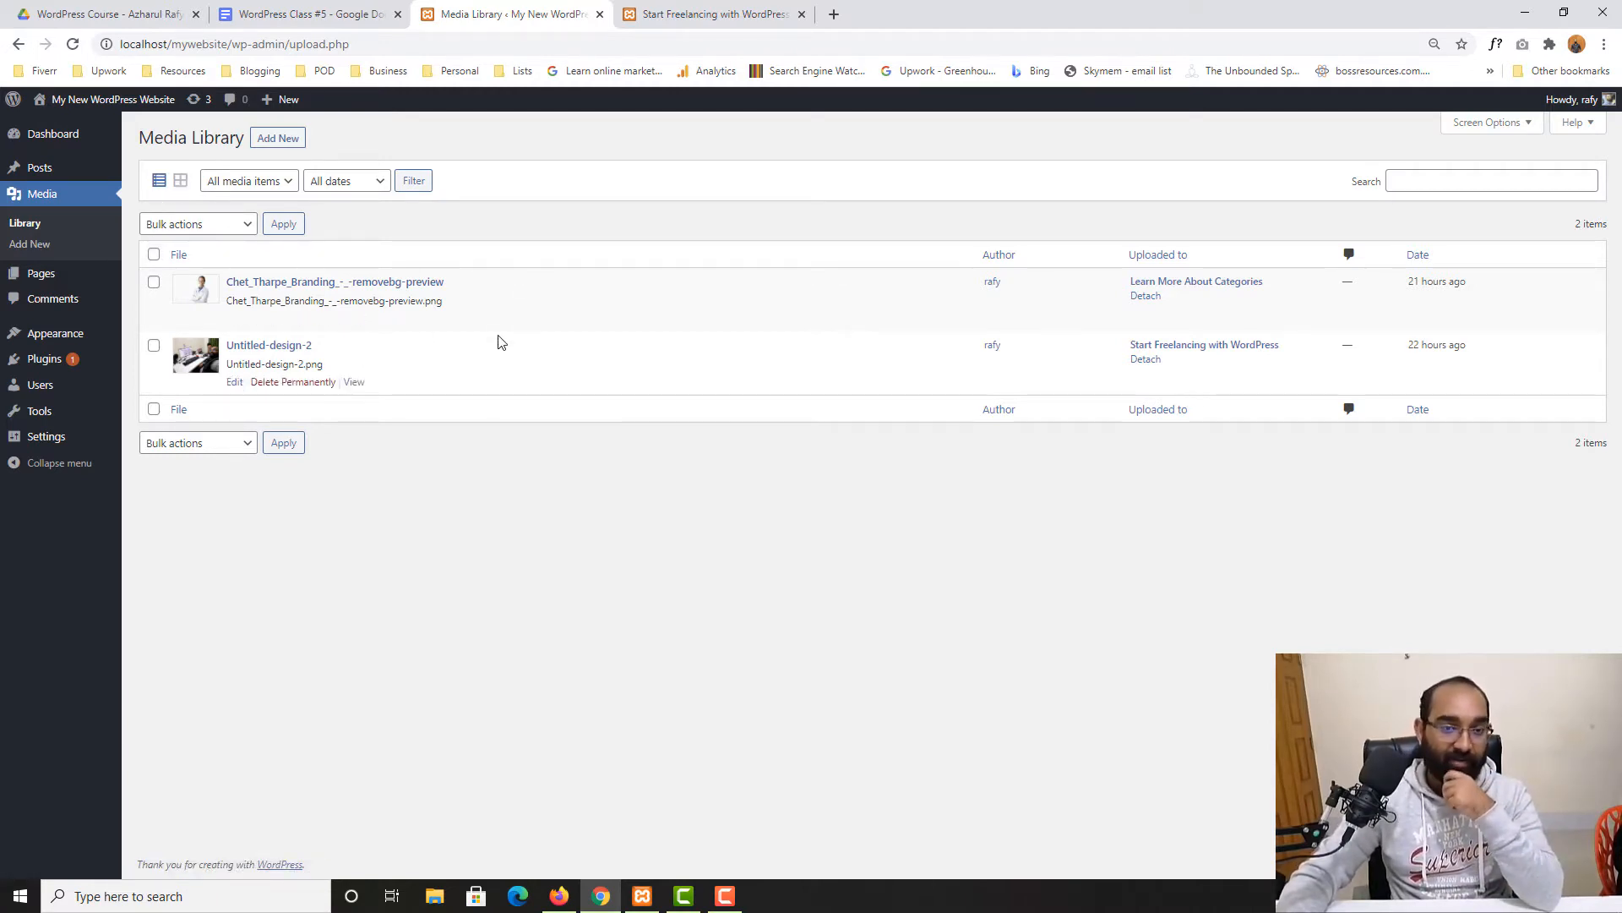
left_click(179, 191)
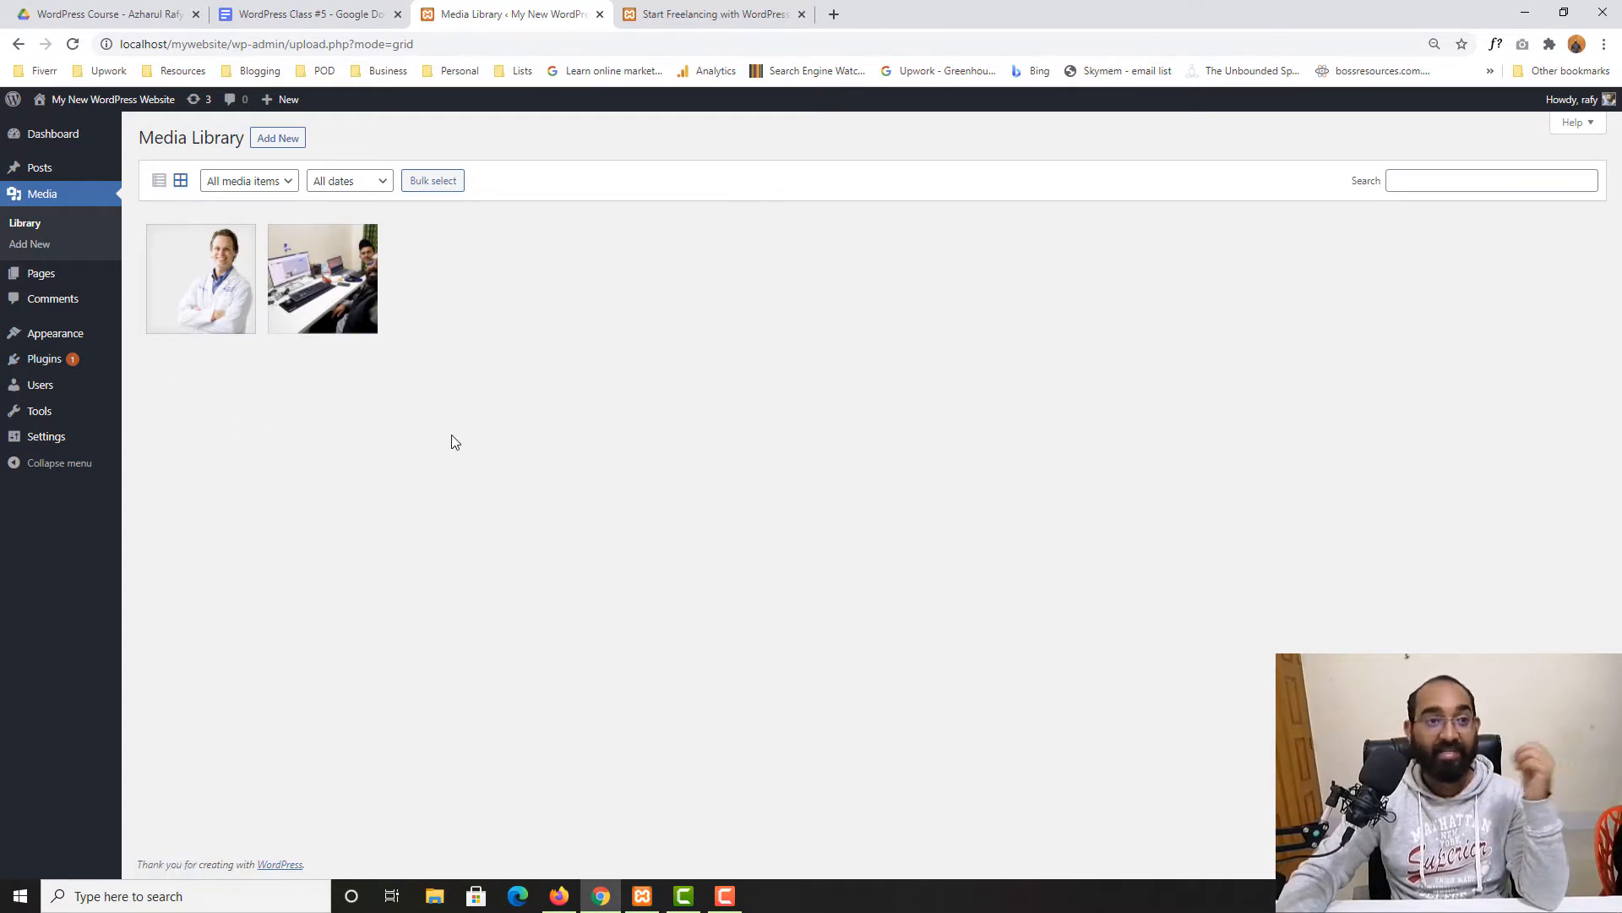
- Check the media type filter options in the Media Library and switch its files to list view
left_click(254, 186)
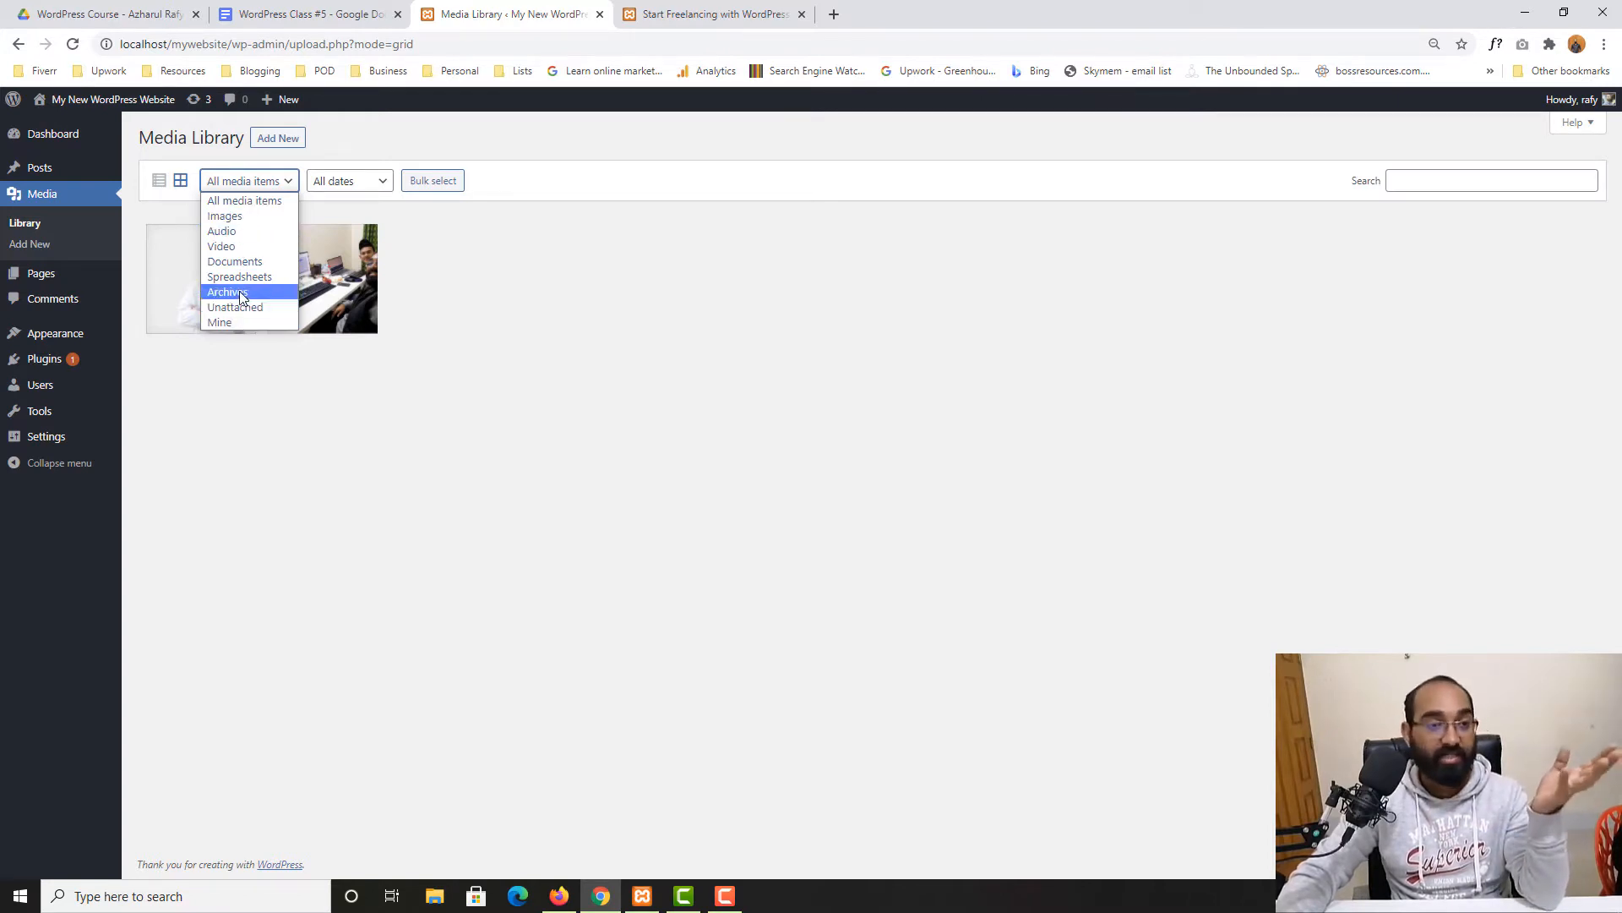
left_click(362, 489)
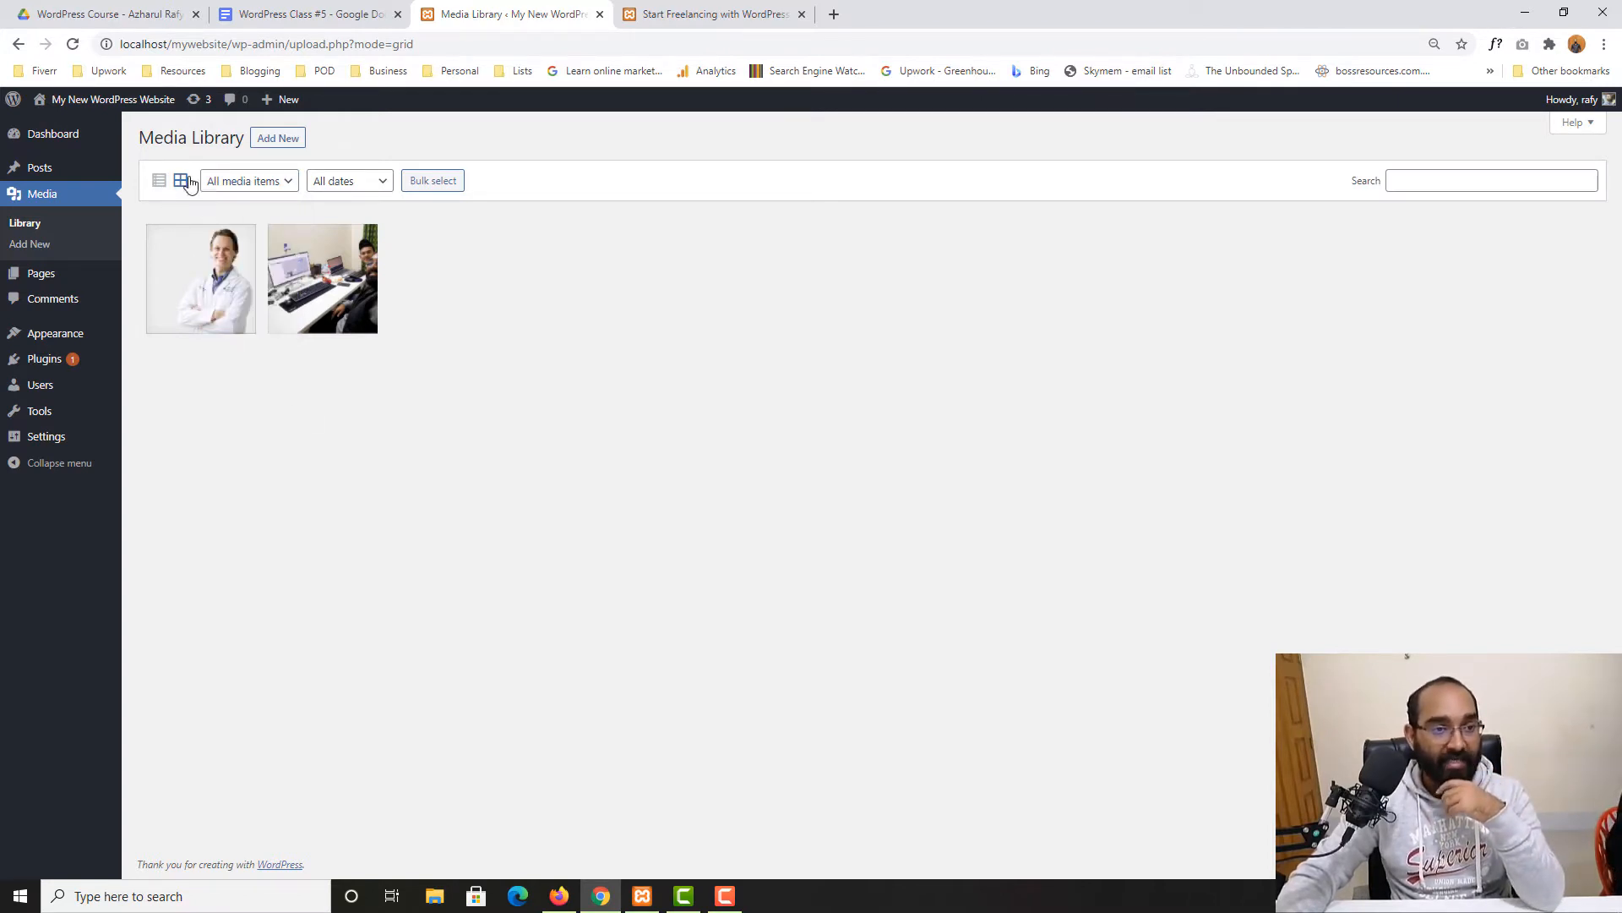
left_click(225, 182)
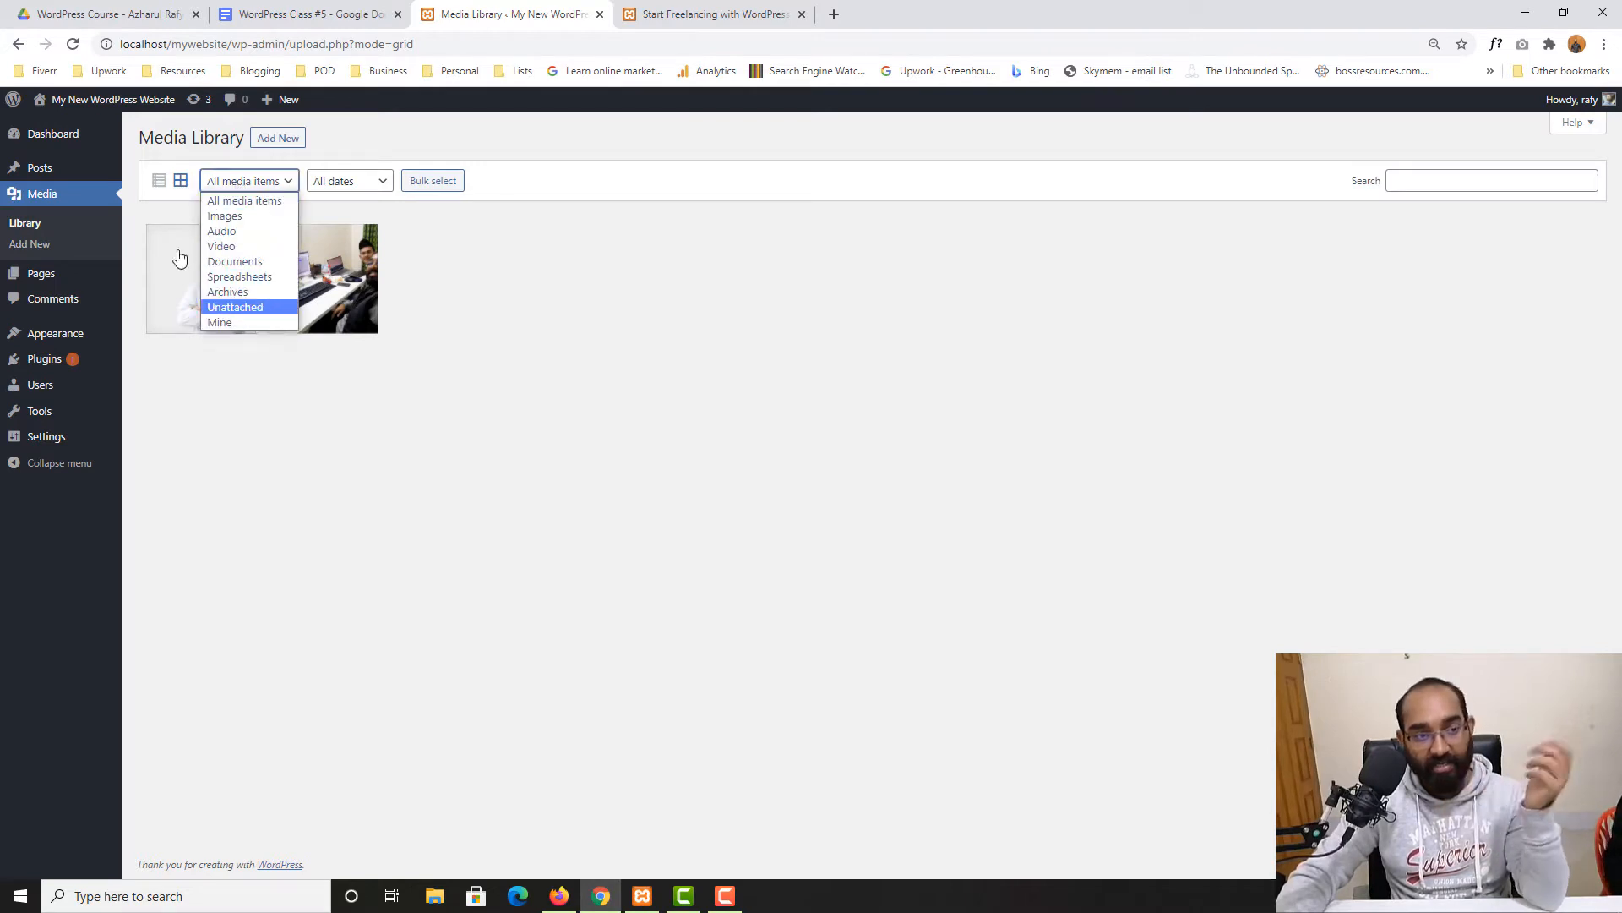
left_click(159, 181)
left_click(160, 182)
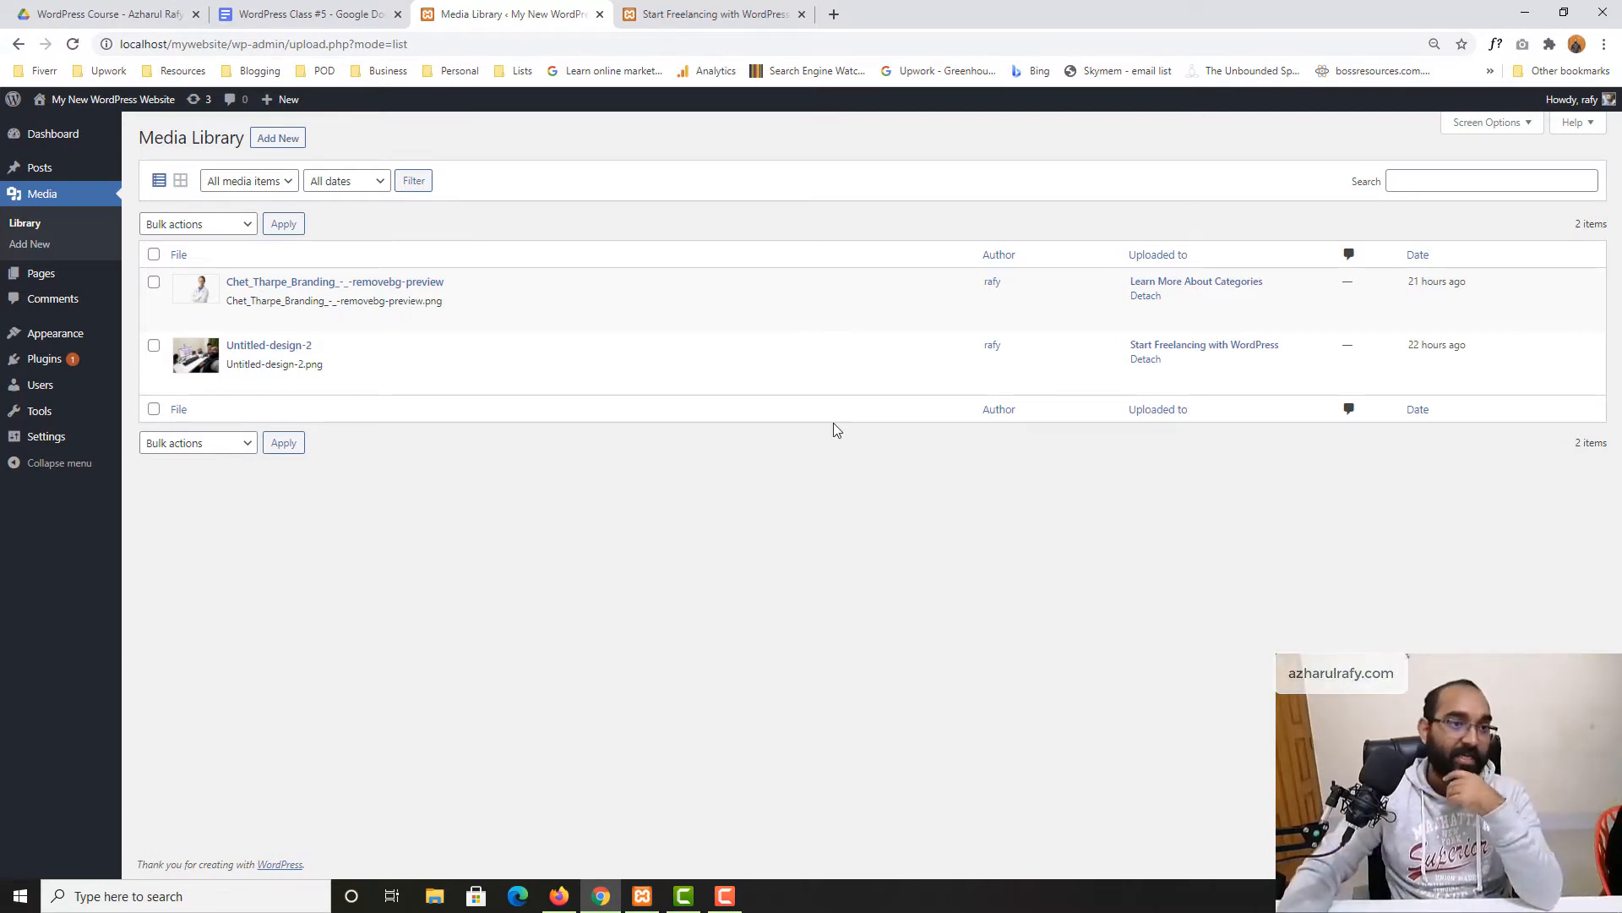
- Upload pexels-cottonbro-4709286.jpg from the Downloads folder to the Media Library and return to the file list
left_click(275, 149)
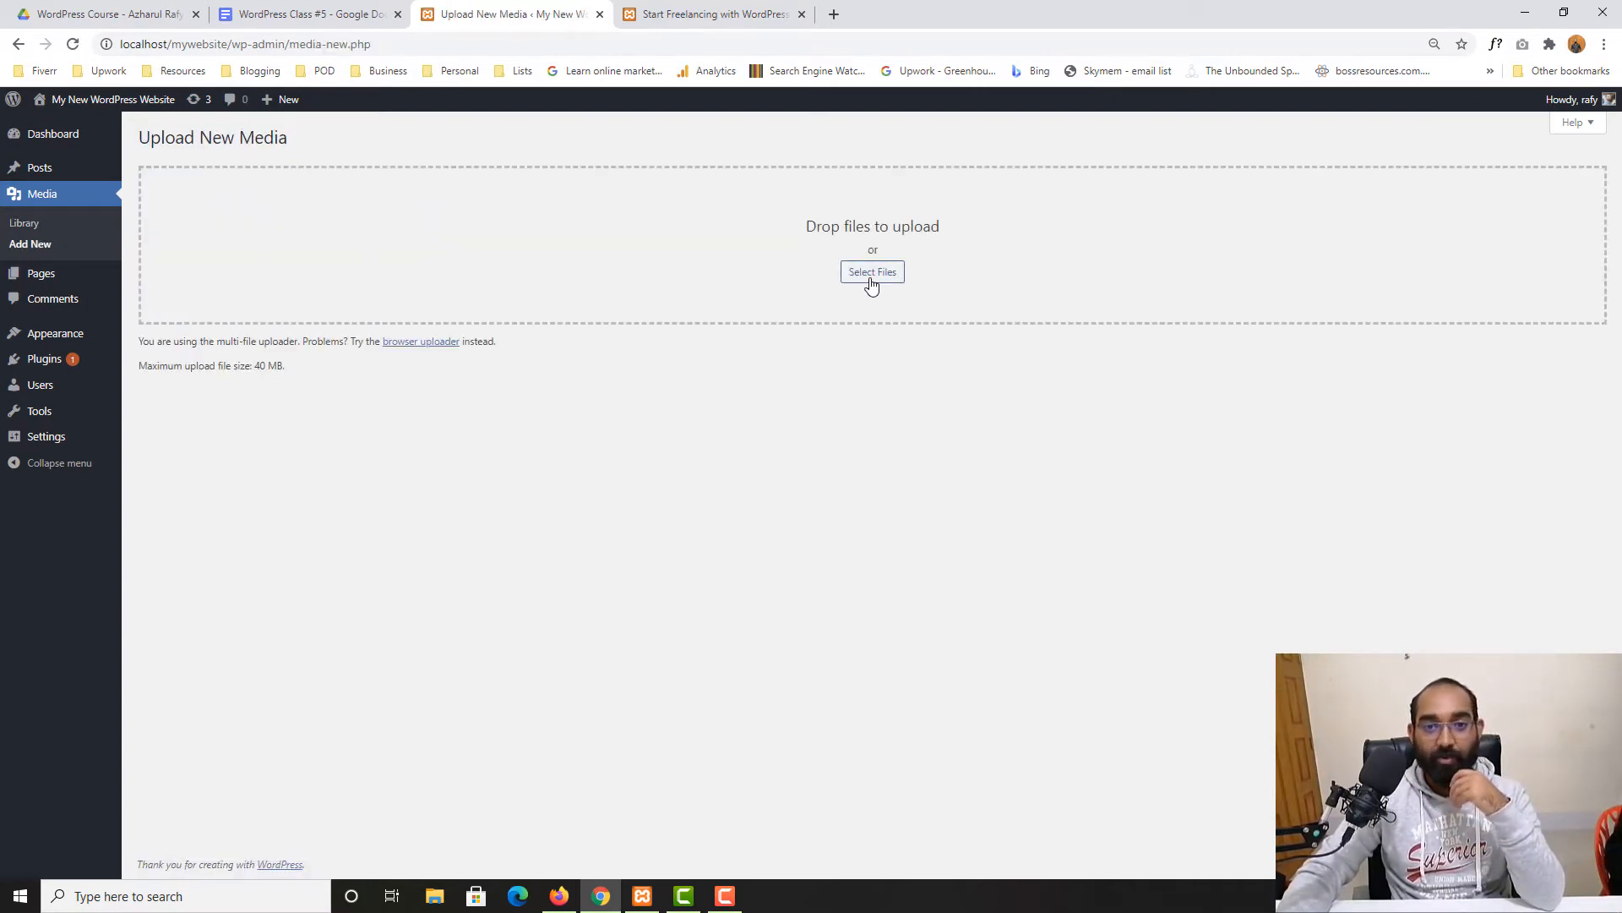
left_click(871, 284)
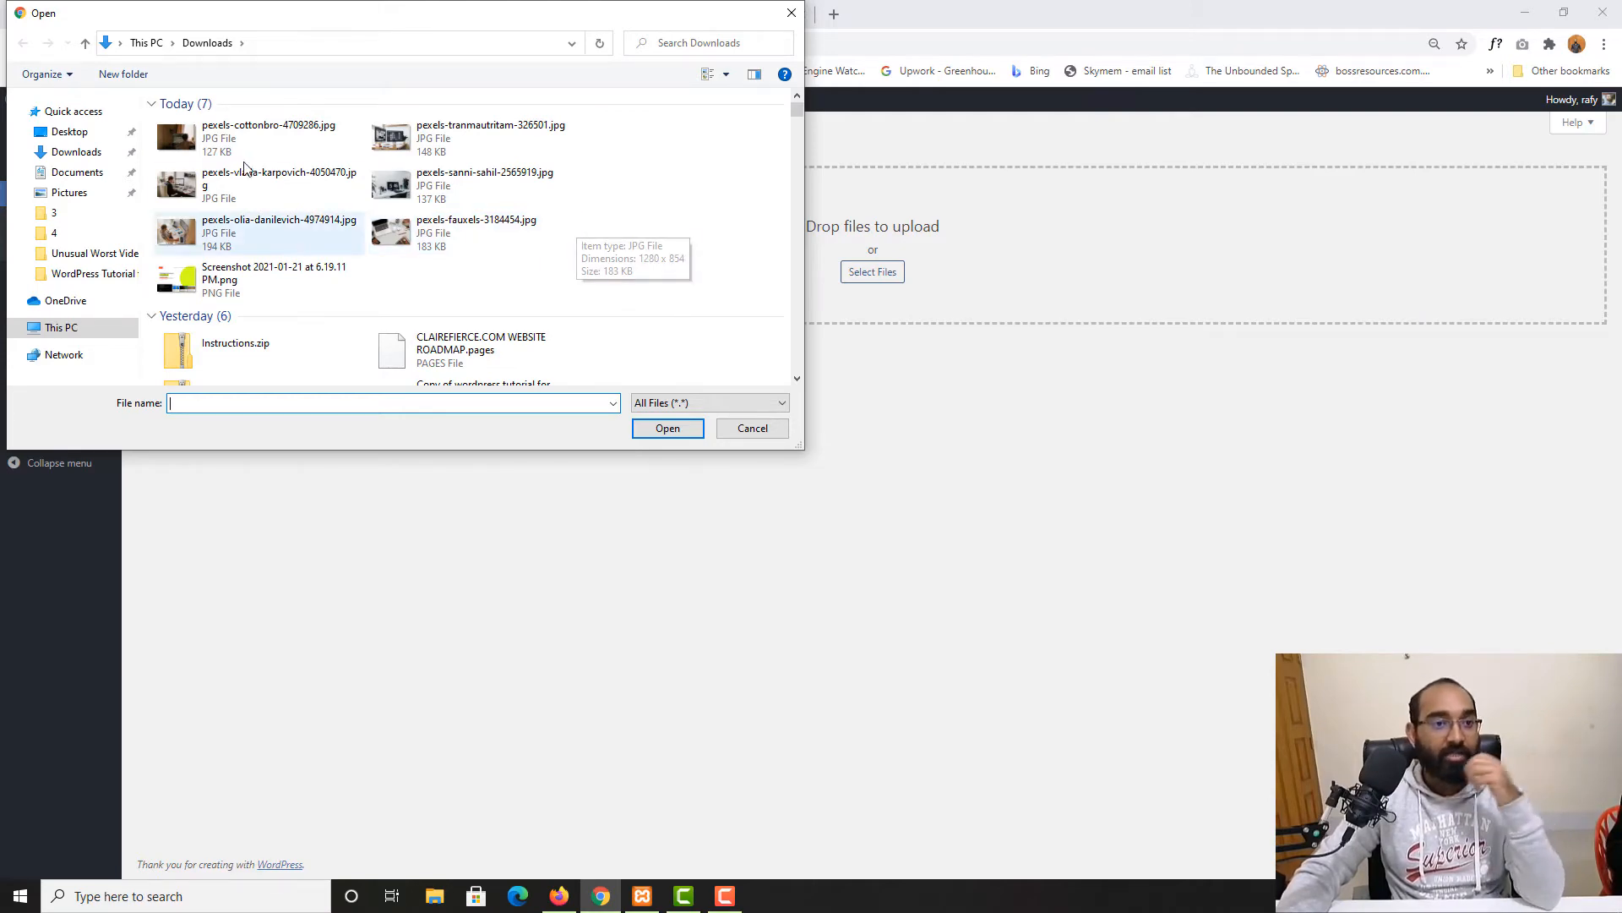
left_click(237, 138)
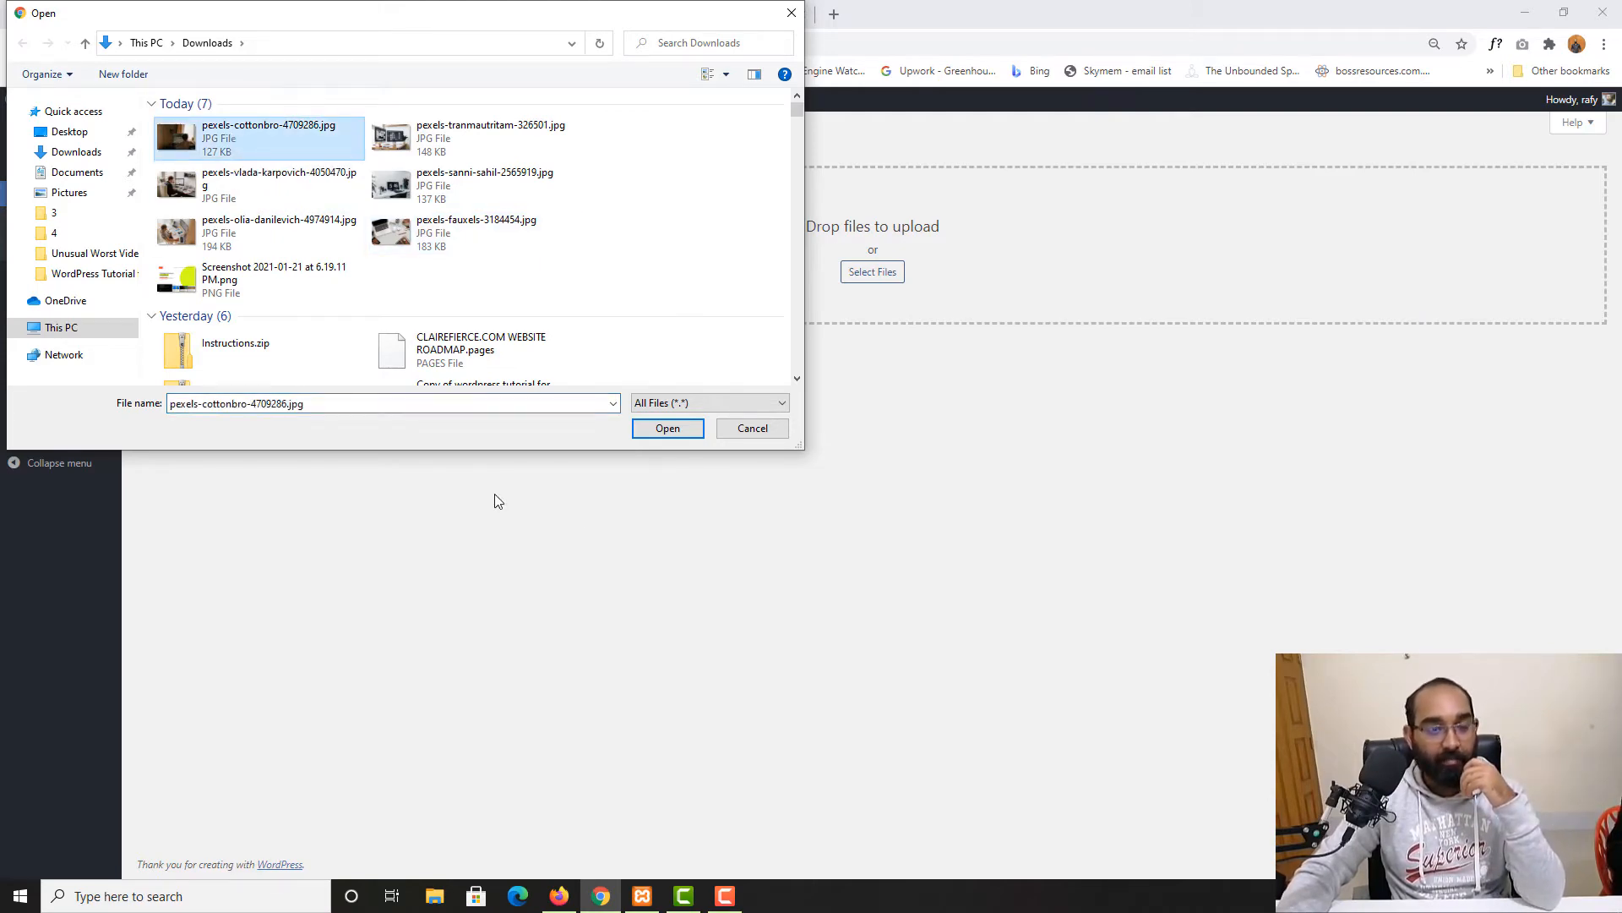
left_click(660, 430)
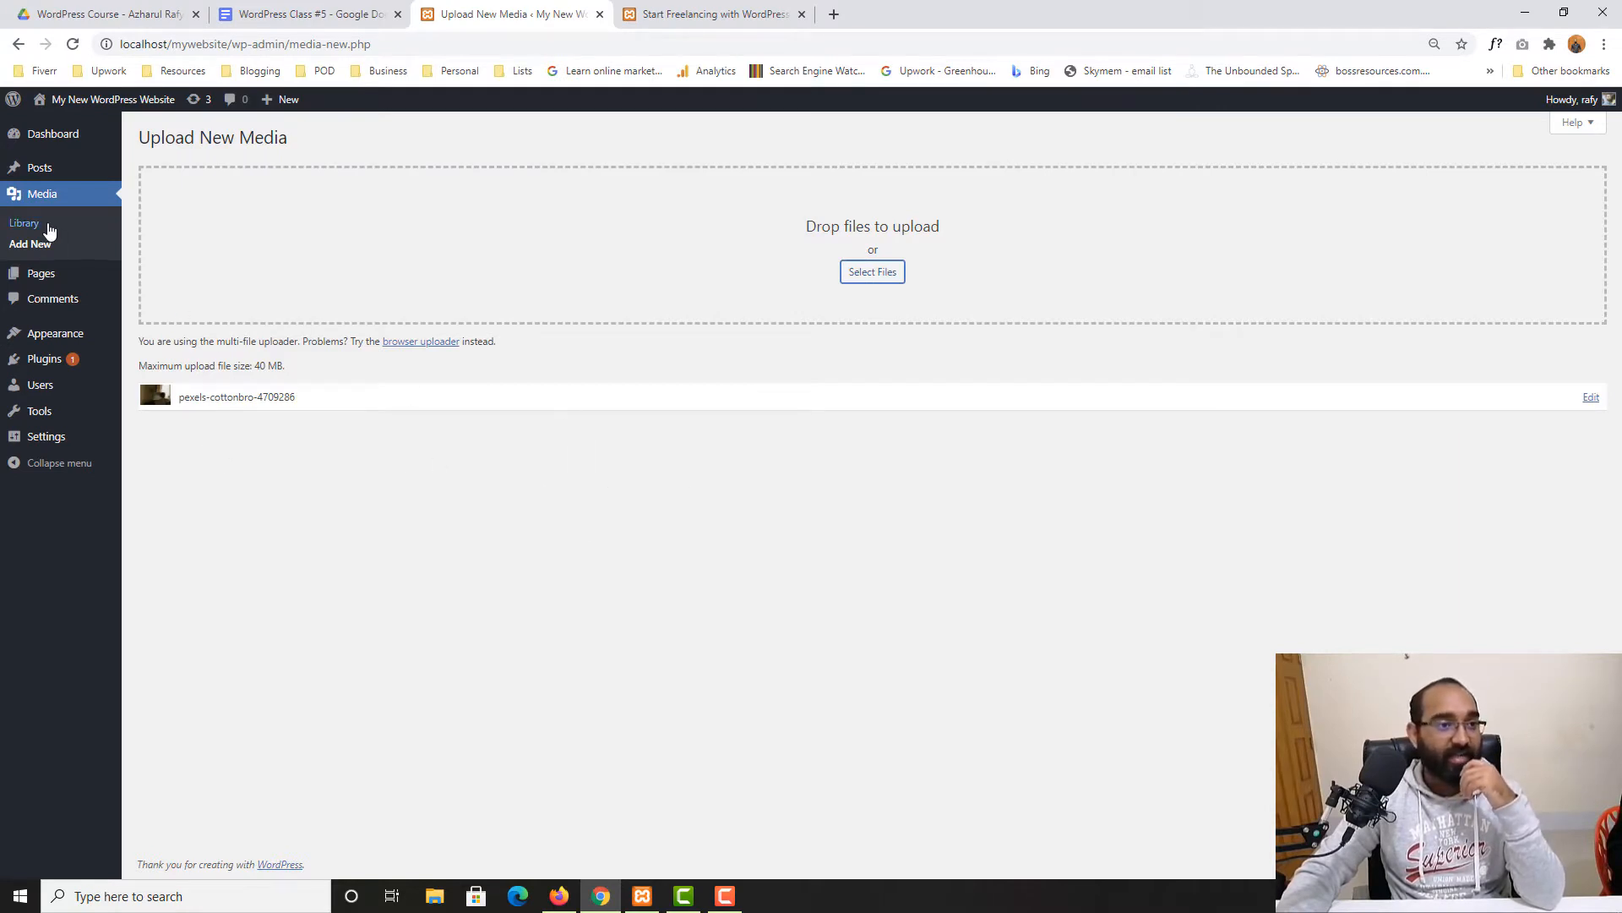
left_click(44, 225)
mouse_move(268, 281)
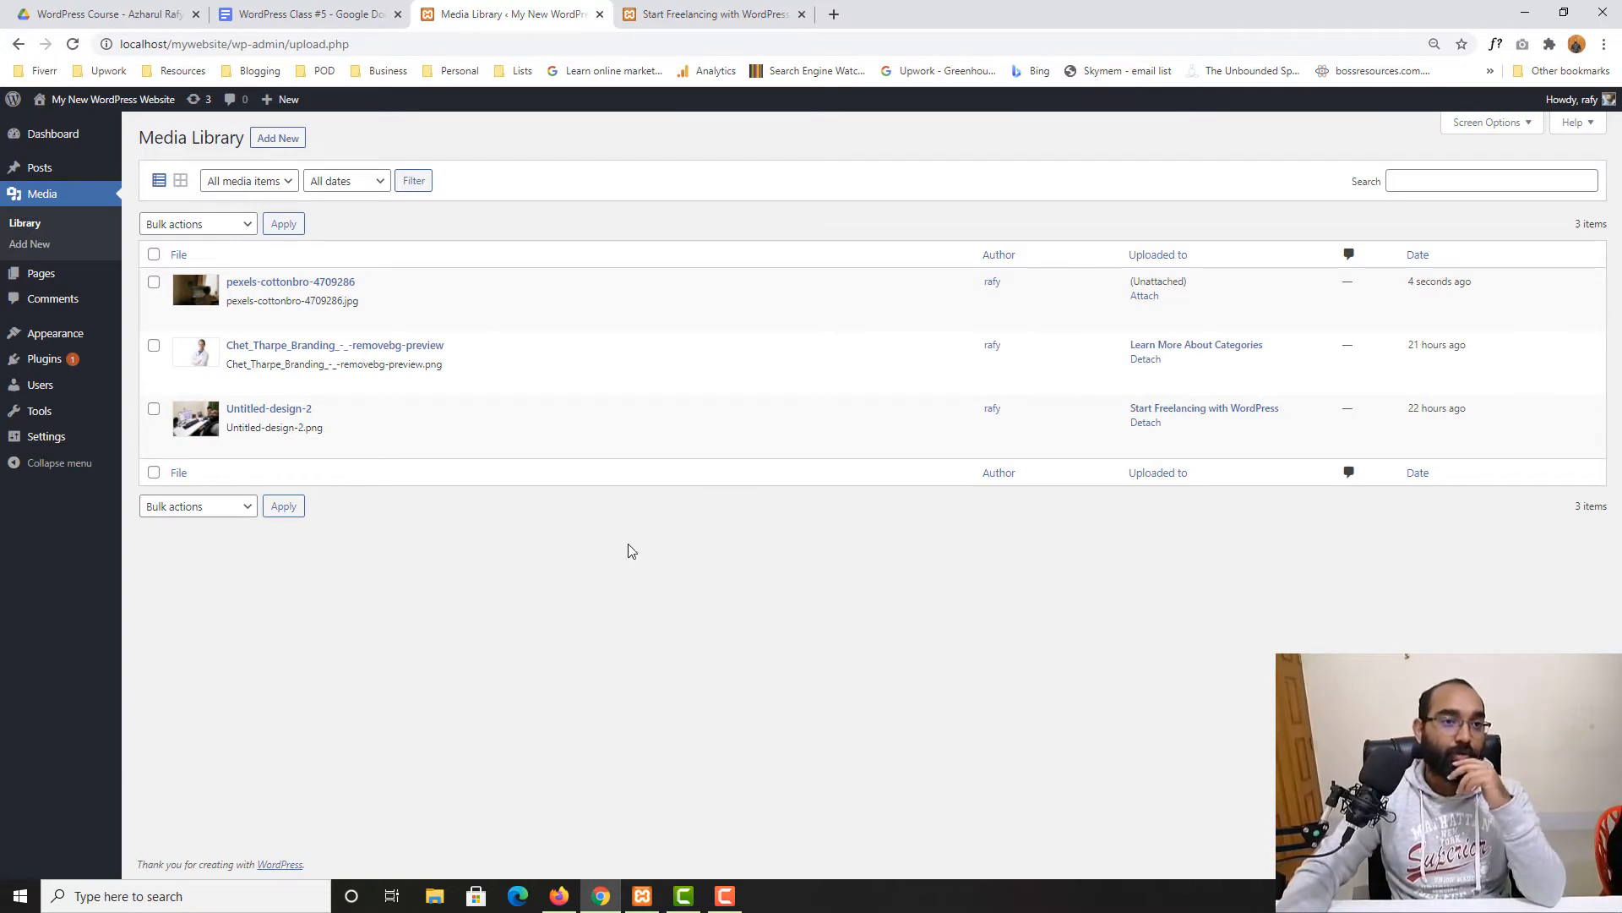
- Upload all six pexels JPG images from Downloads at once and display the Media Library in grid view
left_click(267, 140)
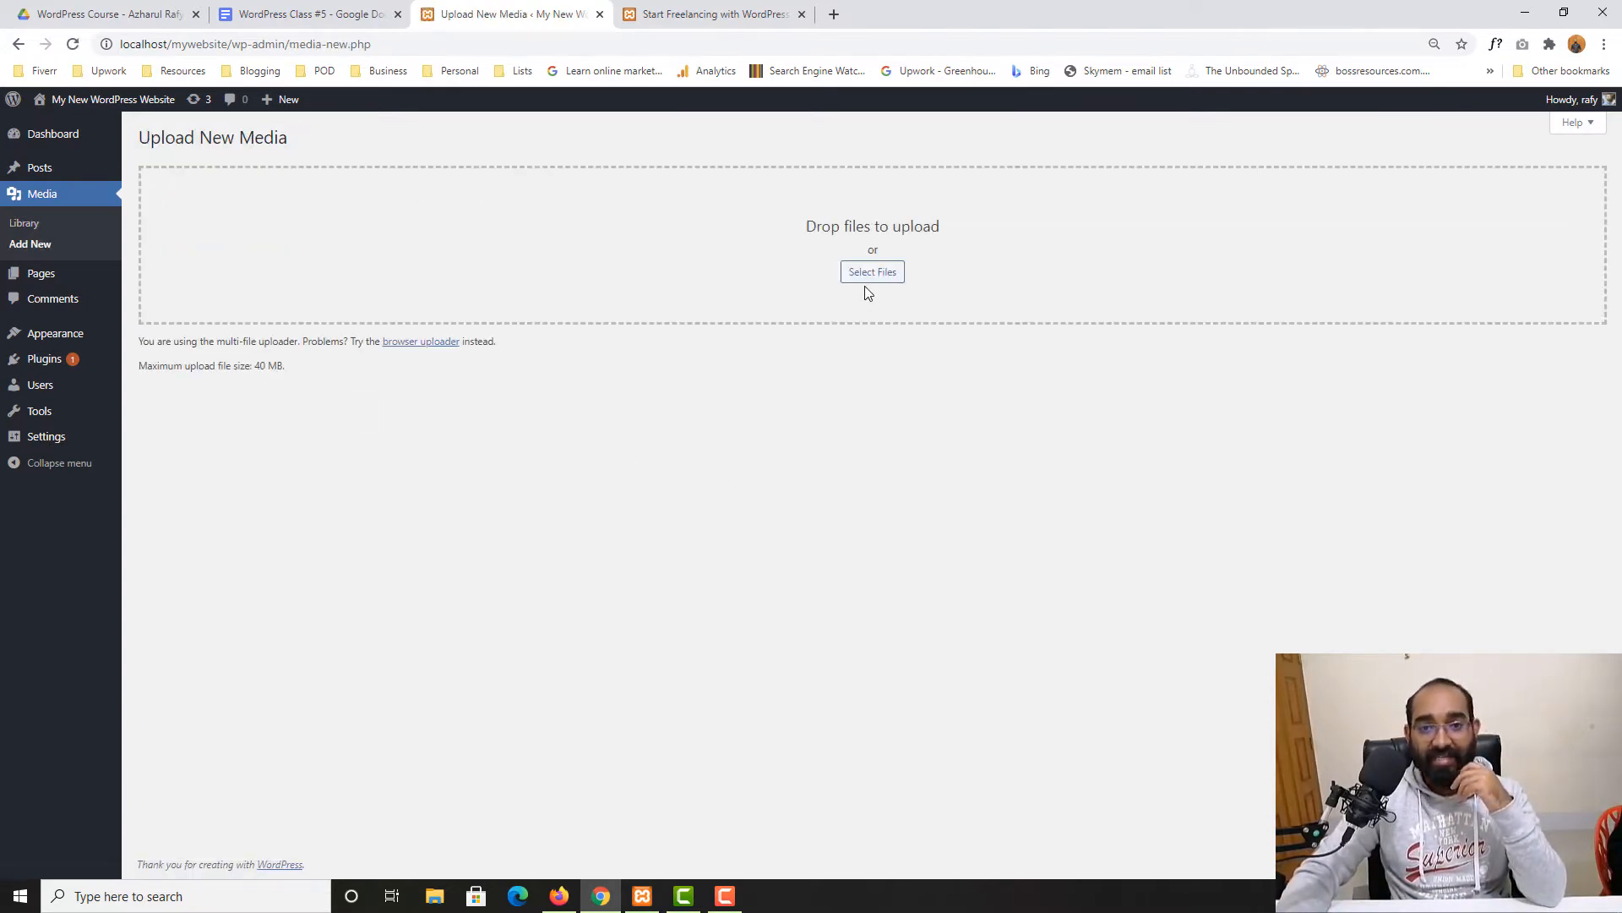
left_click(875, 276)
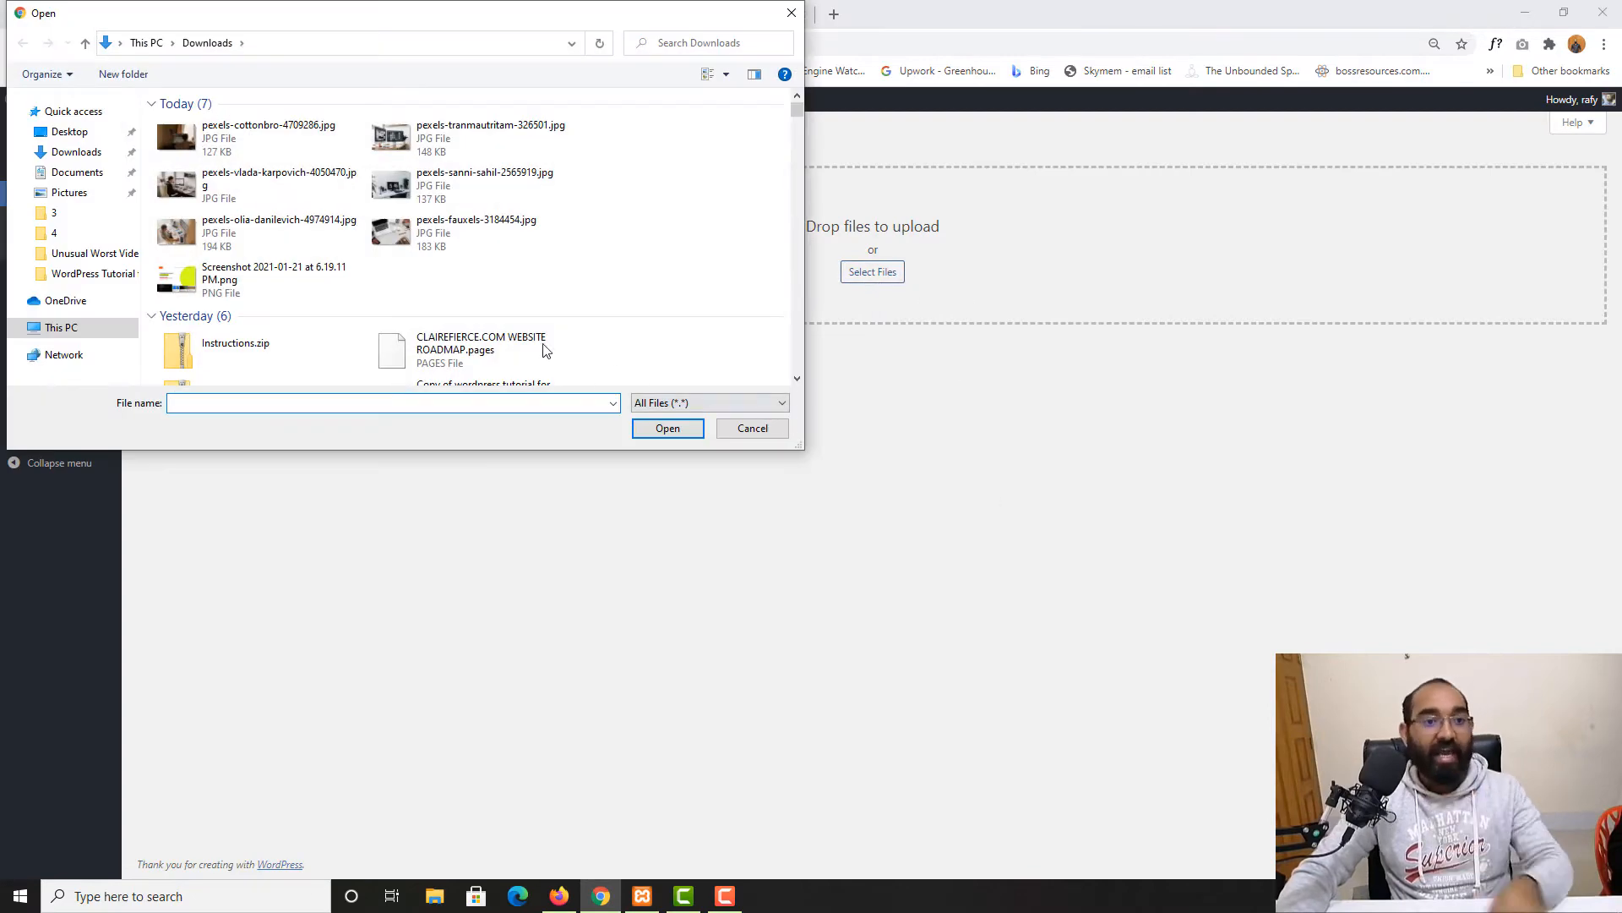
left_click(460, 247)
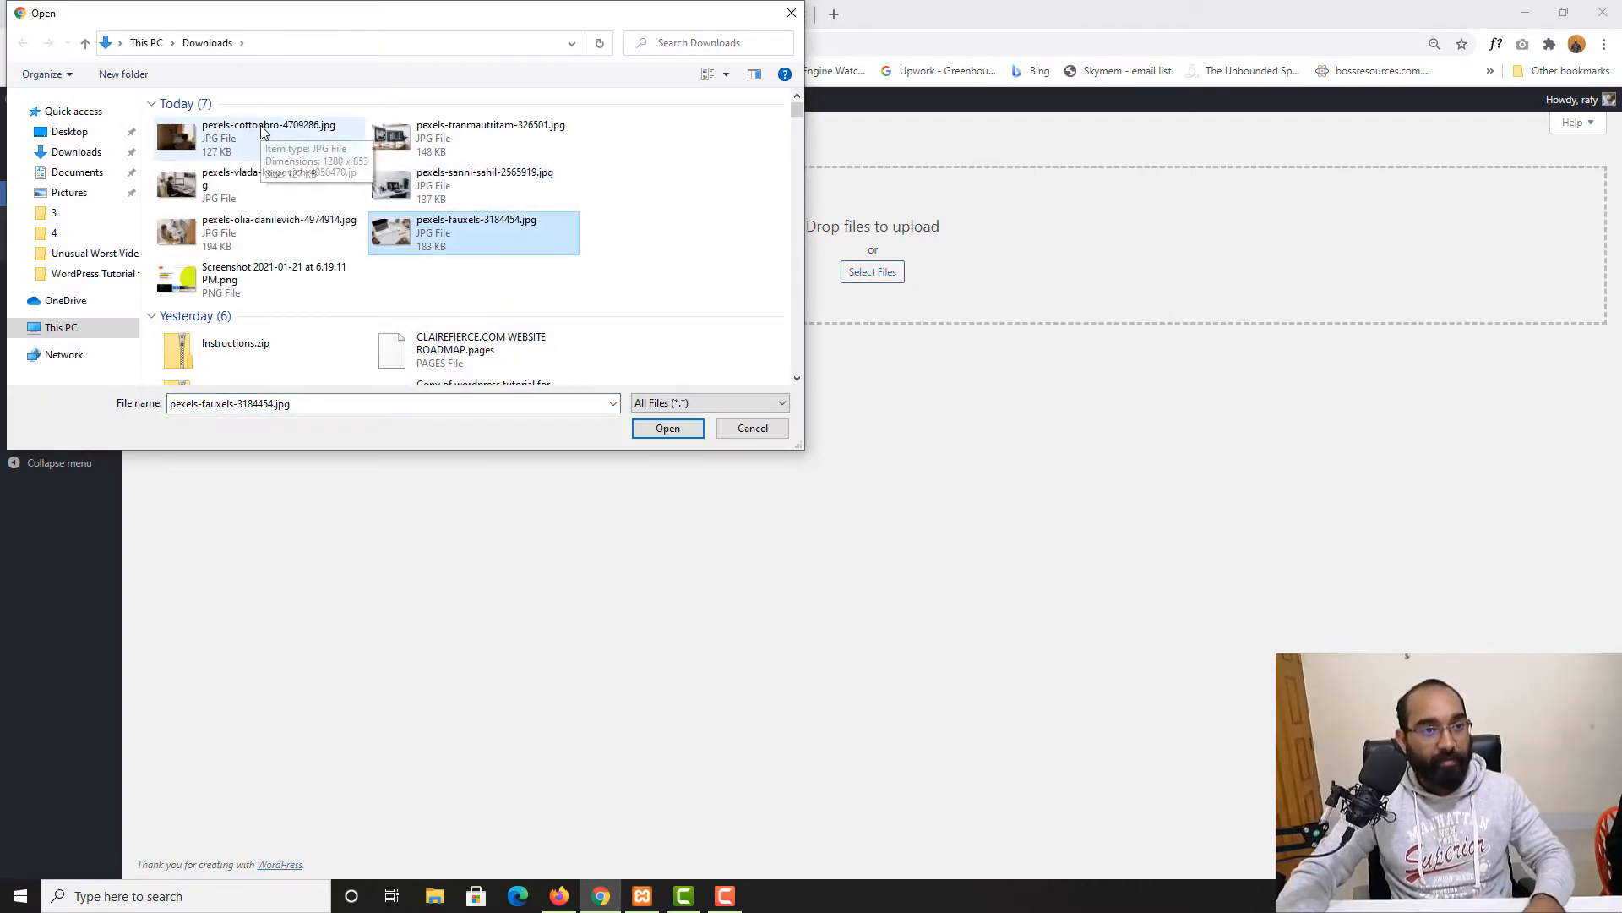
left_click(313, 151, "shift")
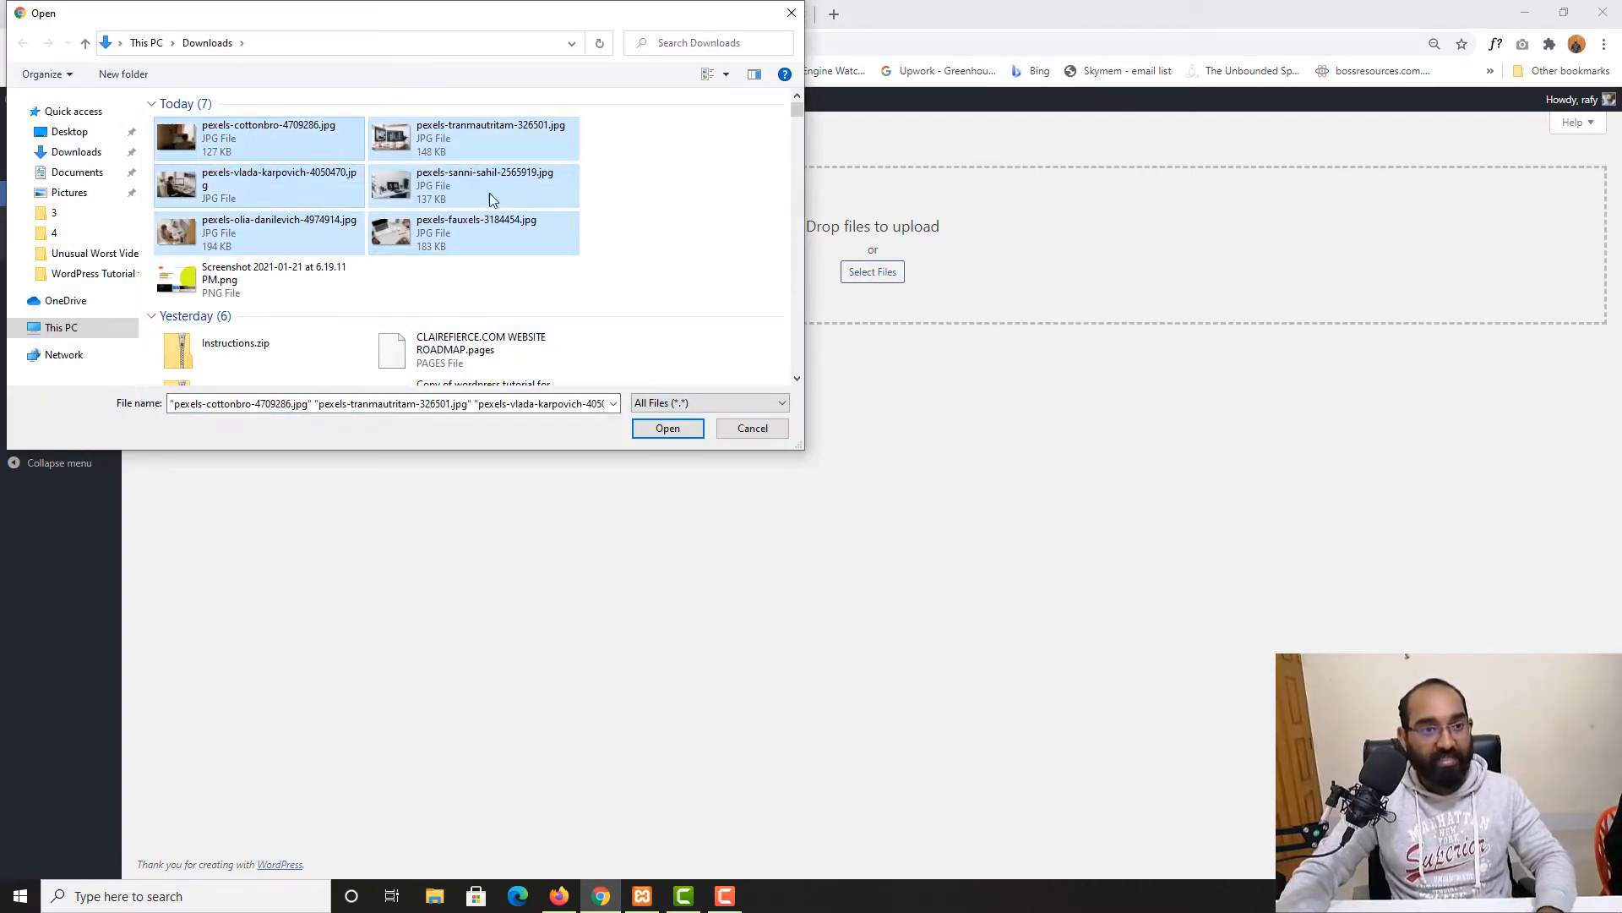
left_click(661, 431)
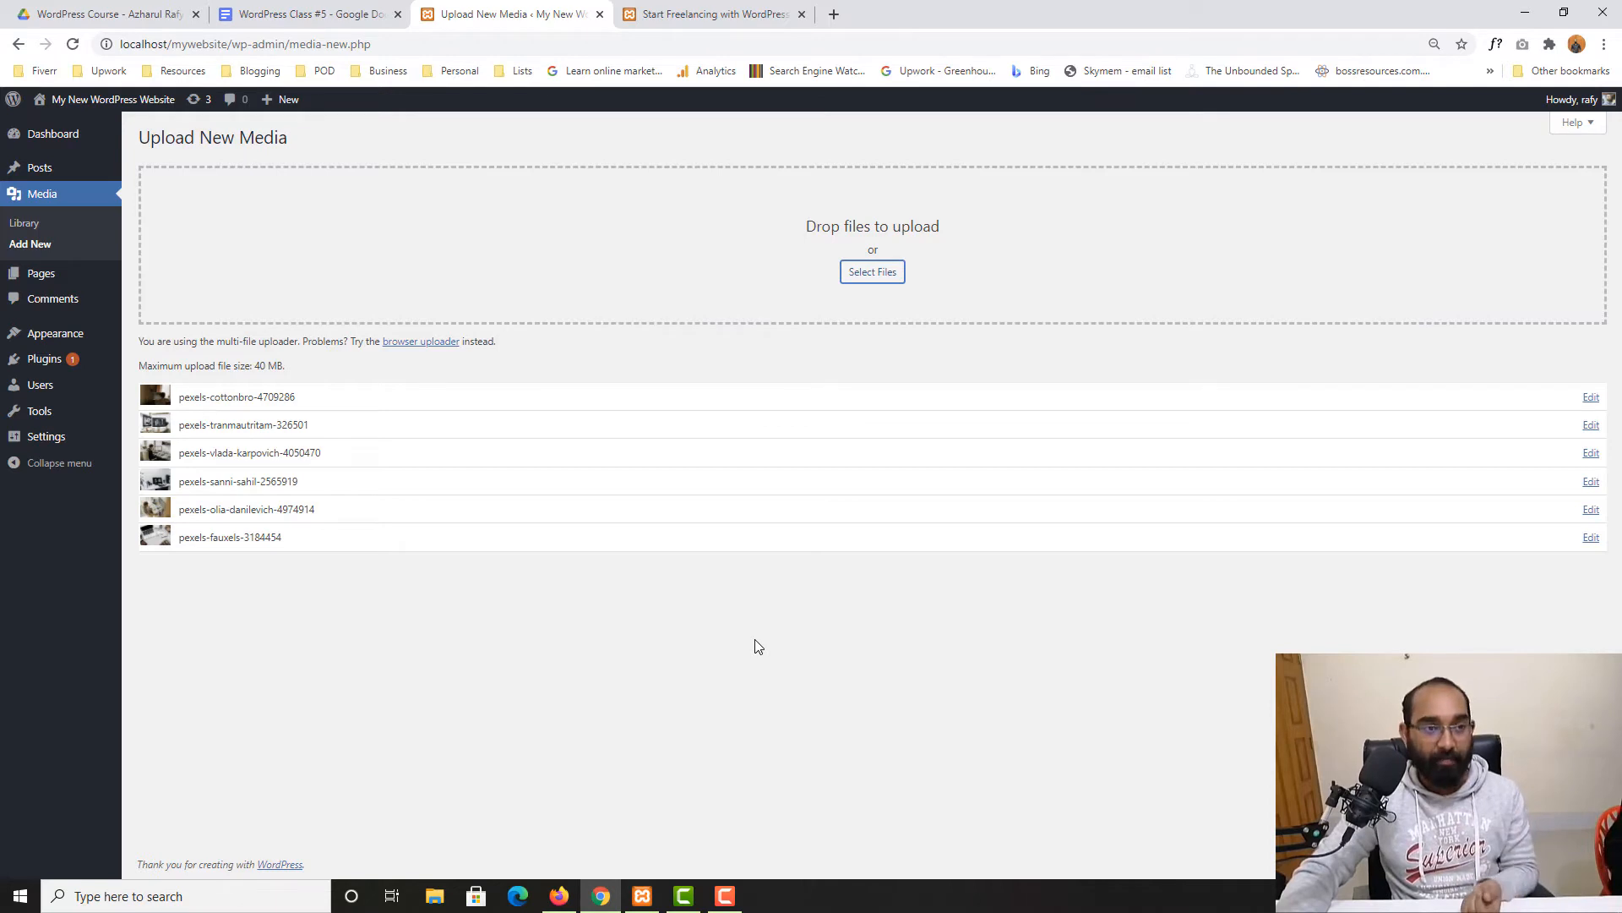
left_click(44, 196)
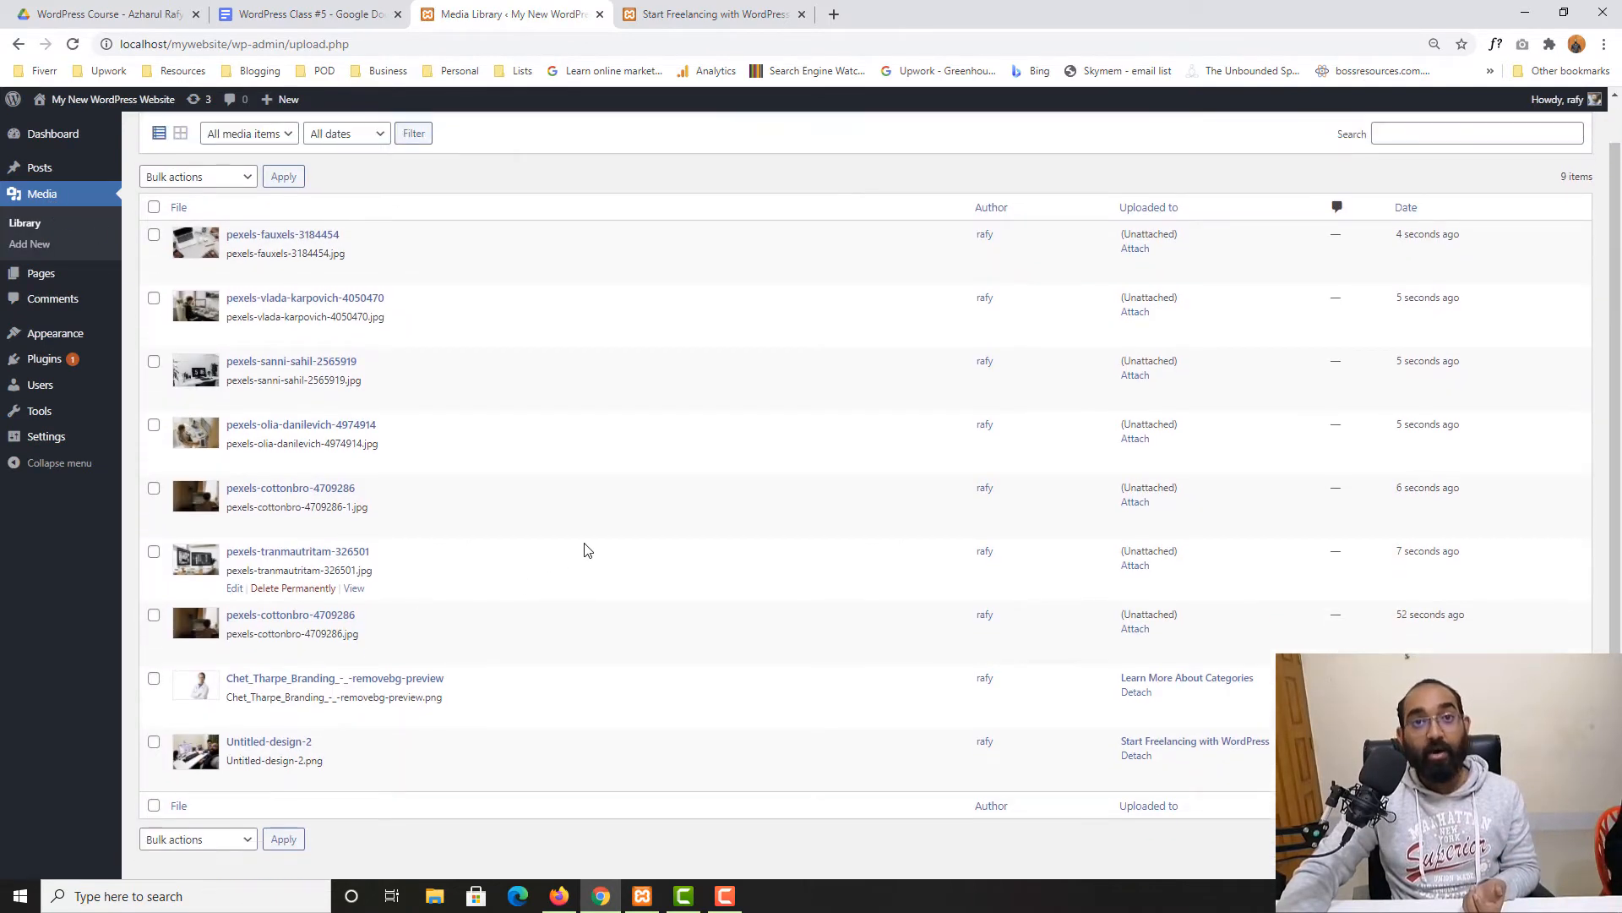
left_click(180, 180)
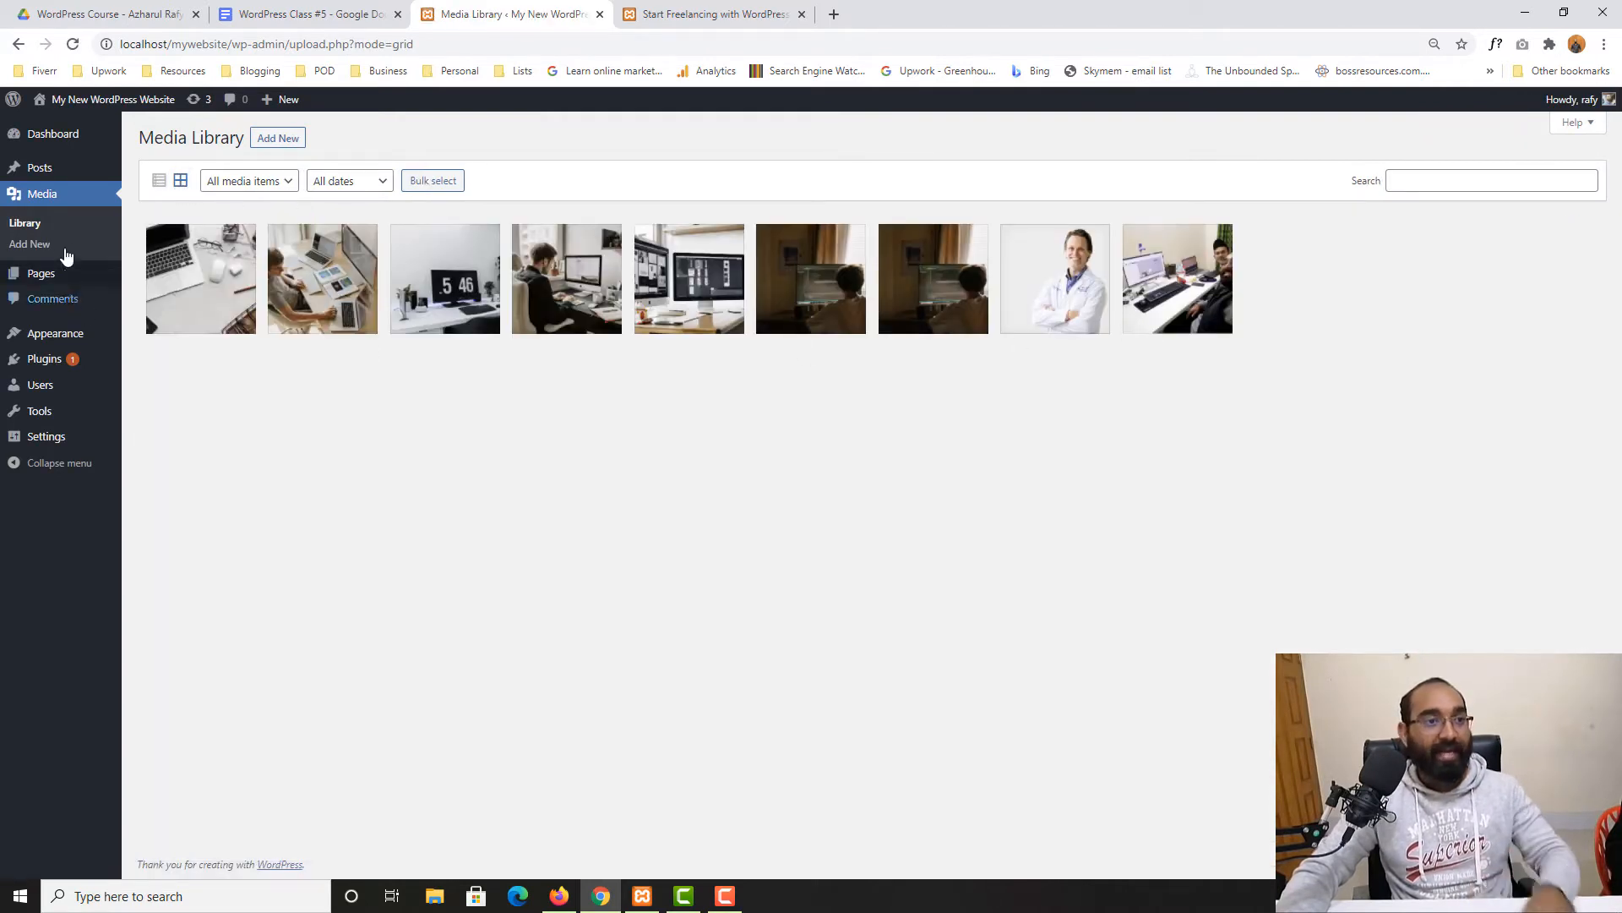
- Create a new post with the title "How to use Media Library?"
left_click(44, 180)
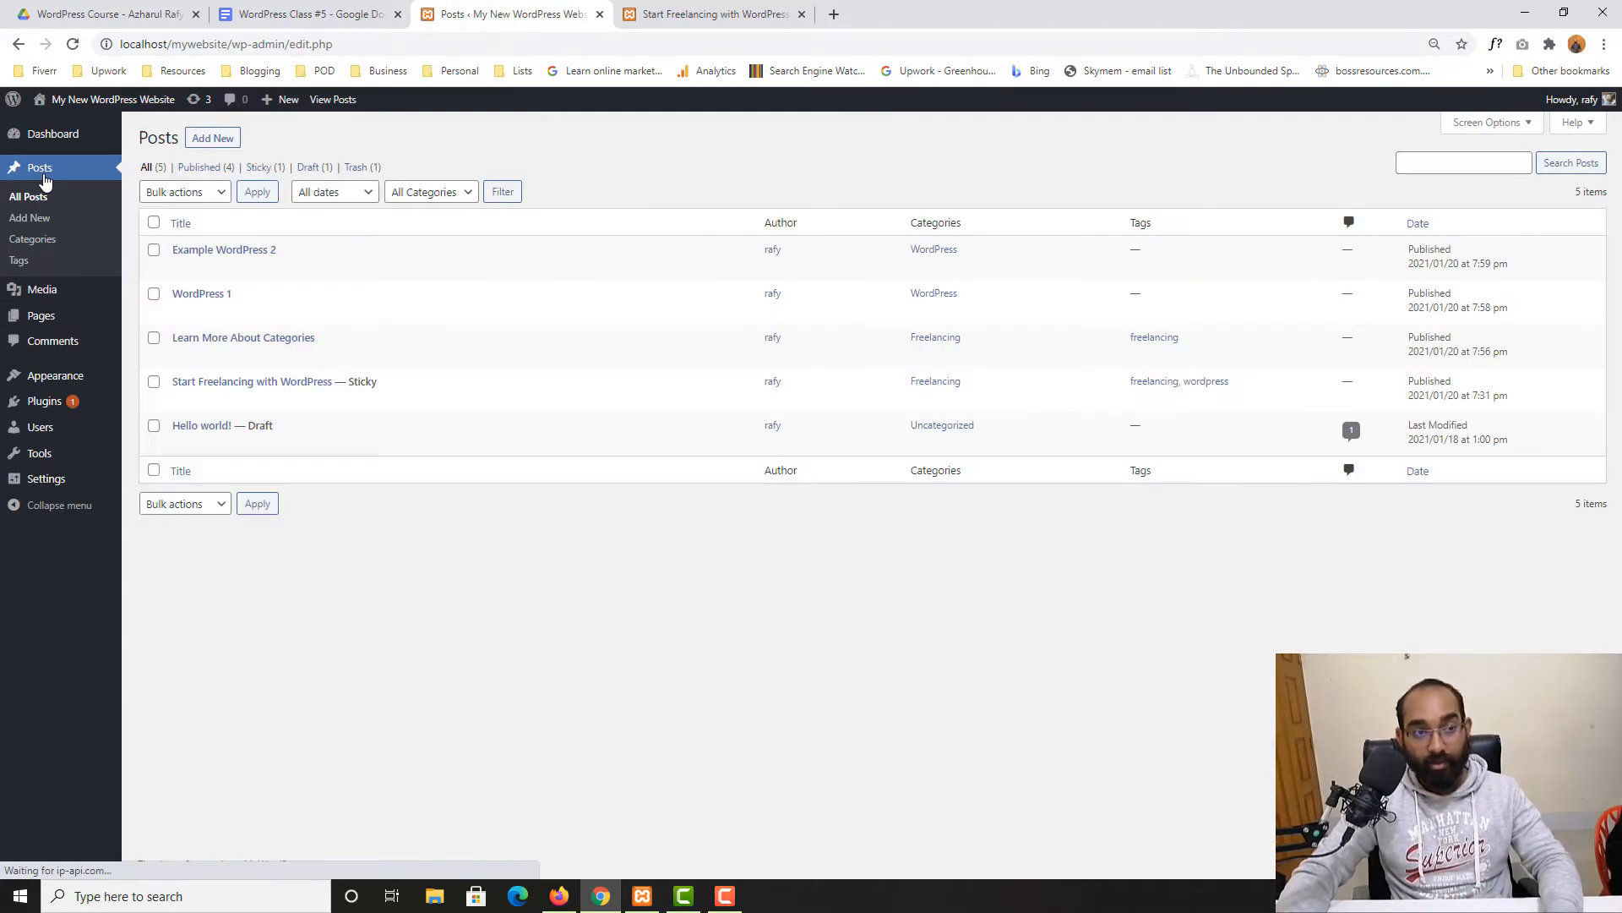
left_click(210, 146)
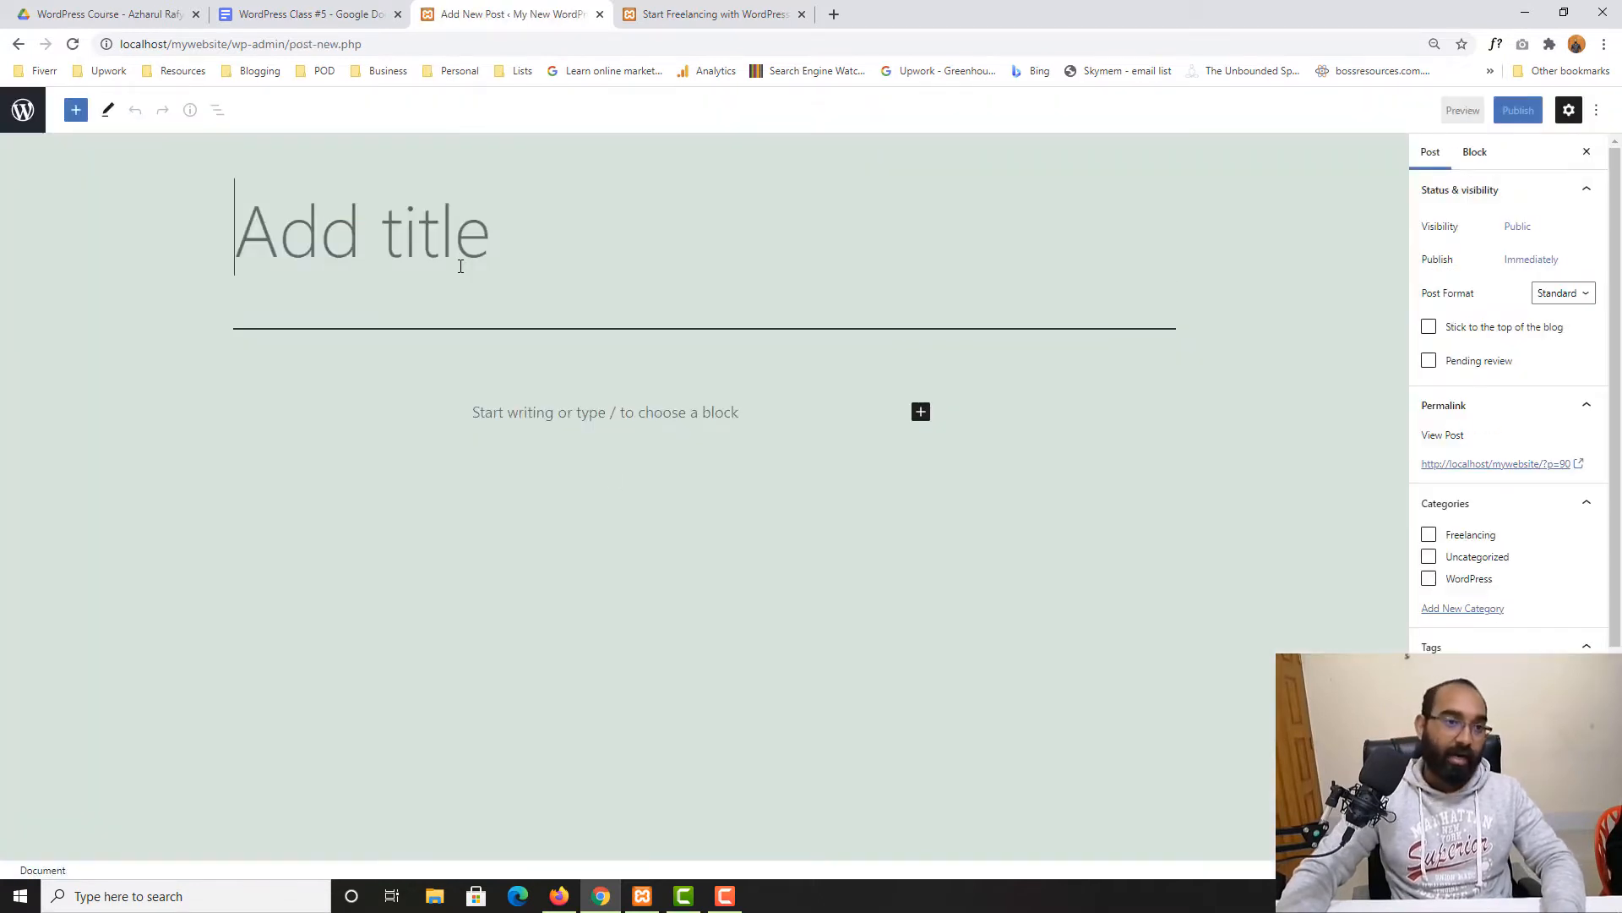
type("hOW TO")
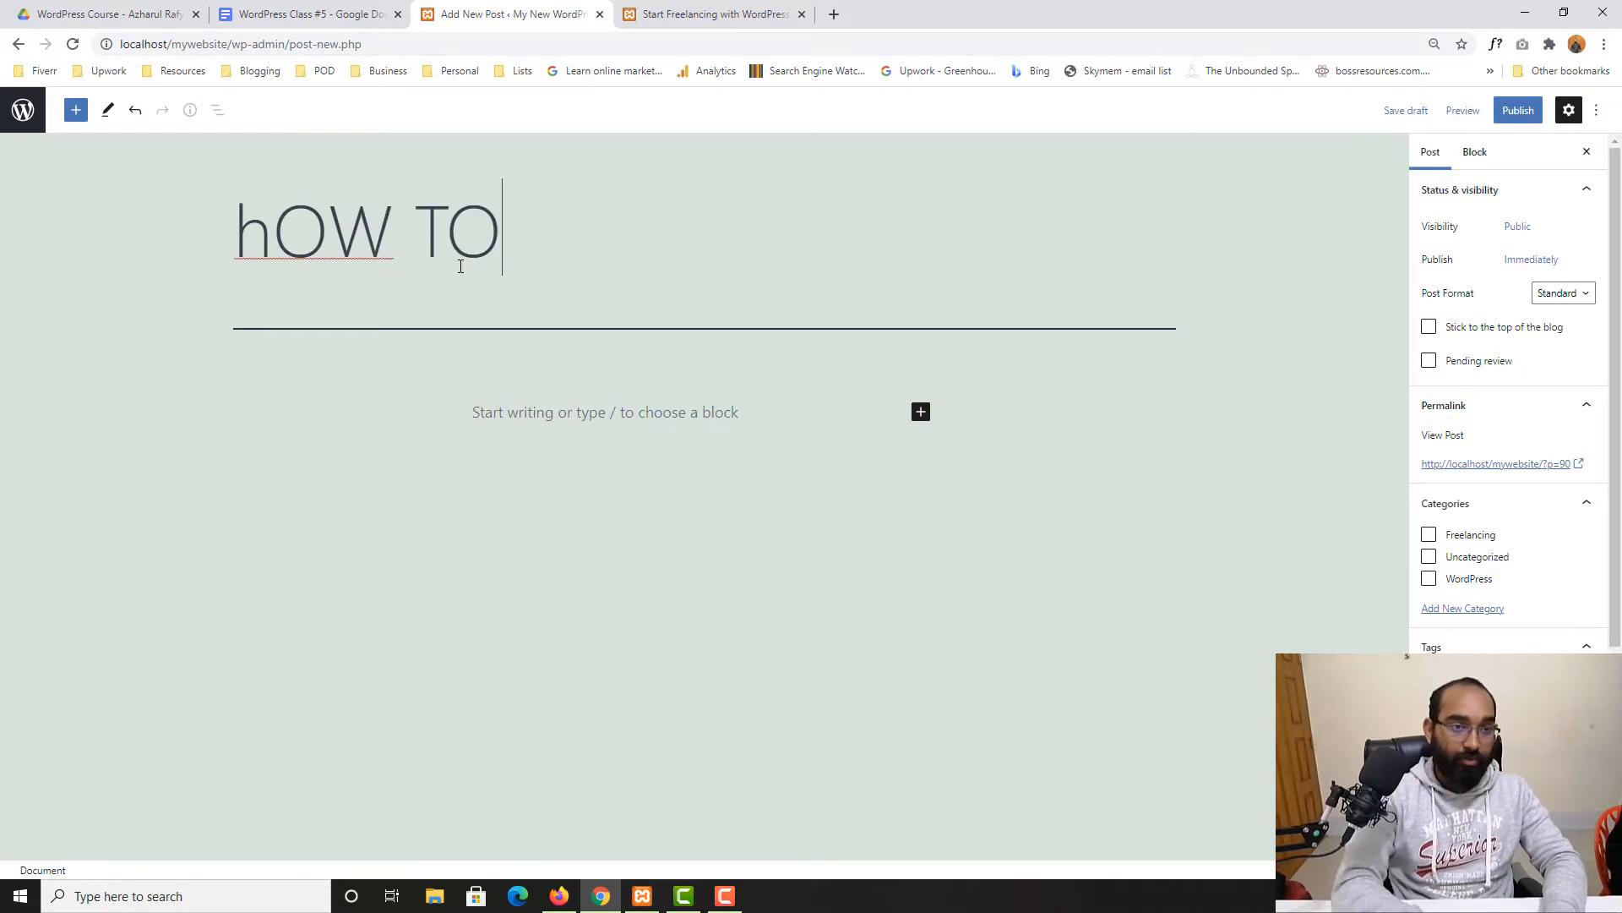
key("ctrl+a")
type("H")
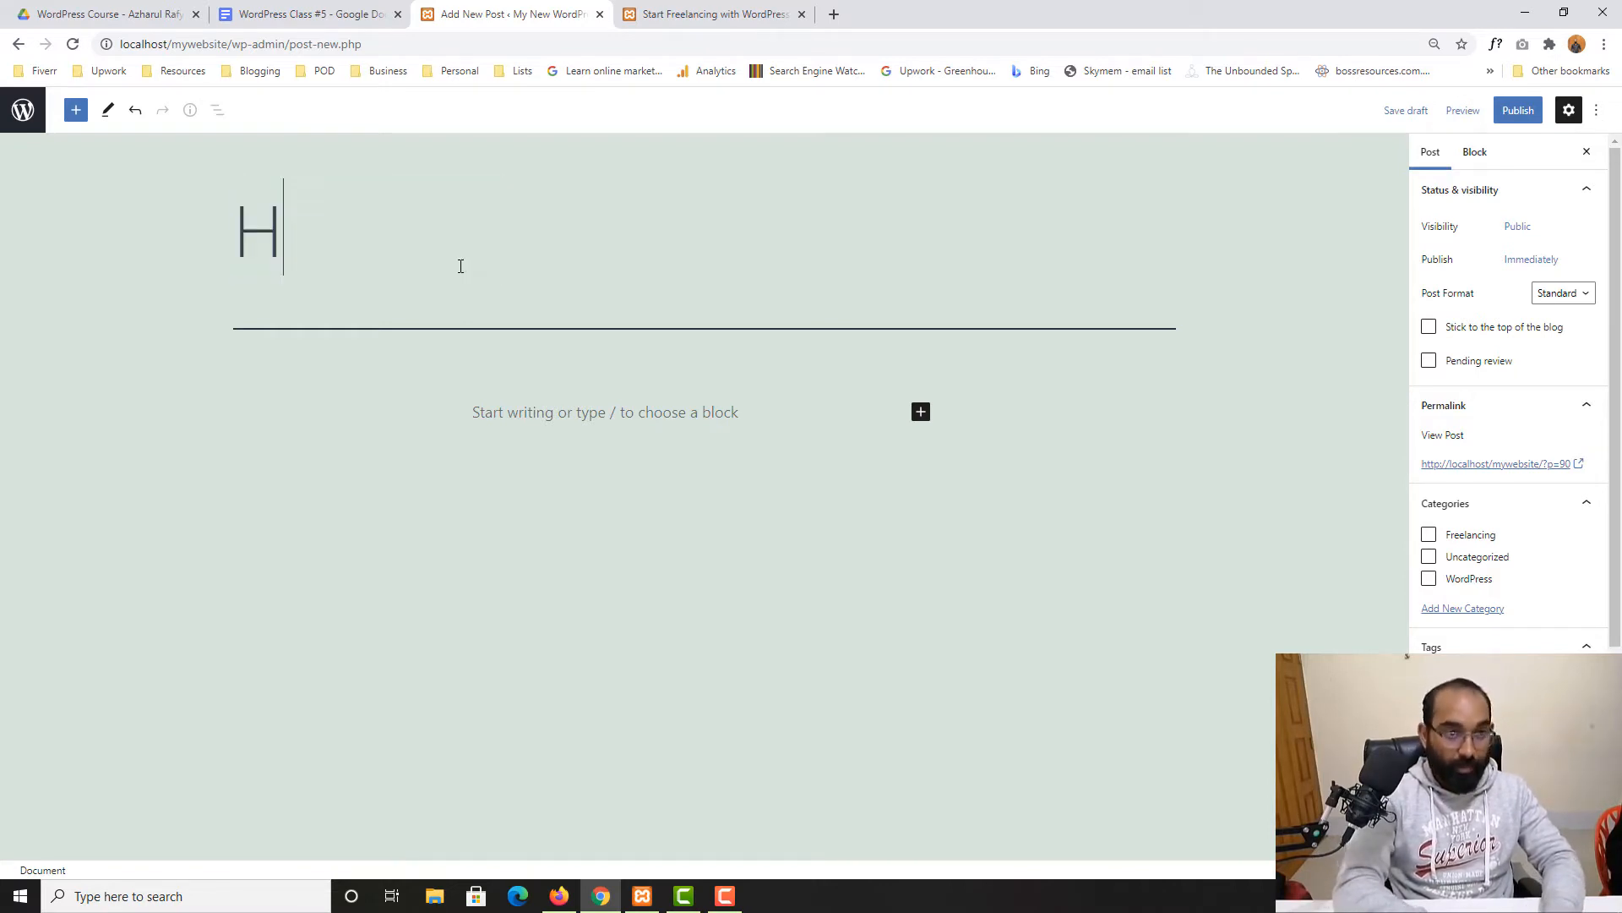
type("ow to use Media")
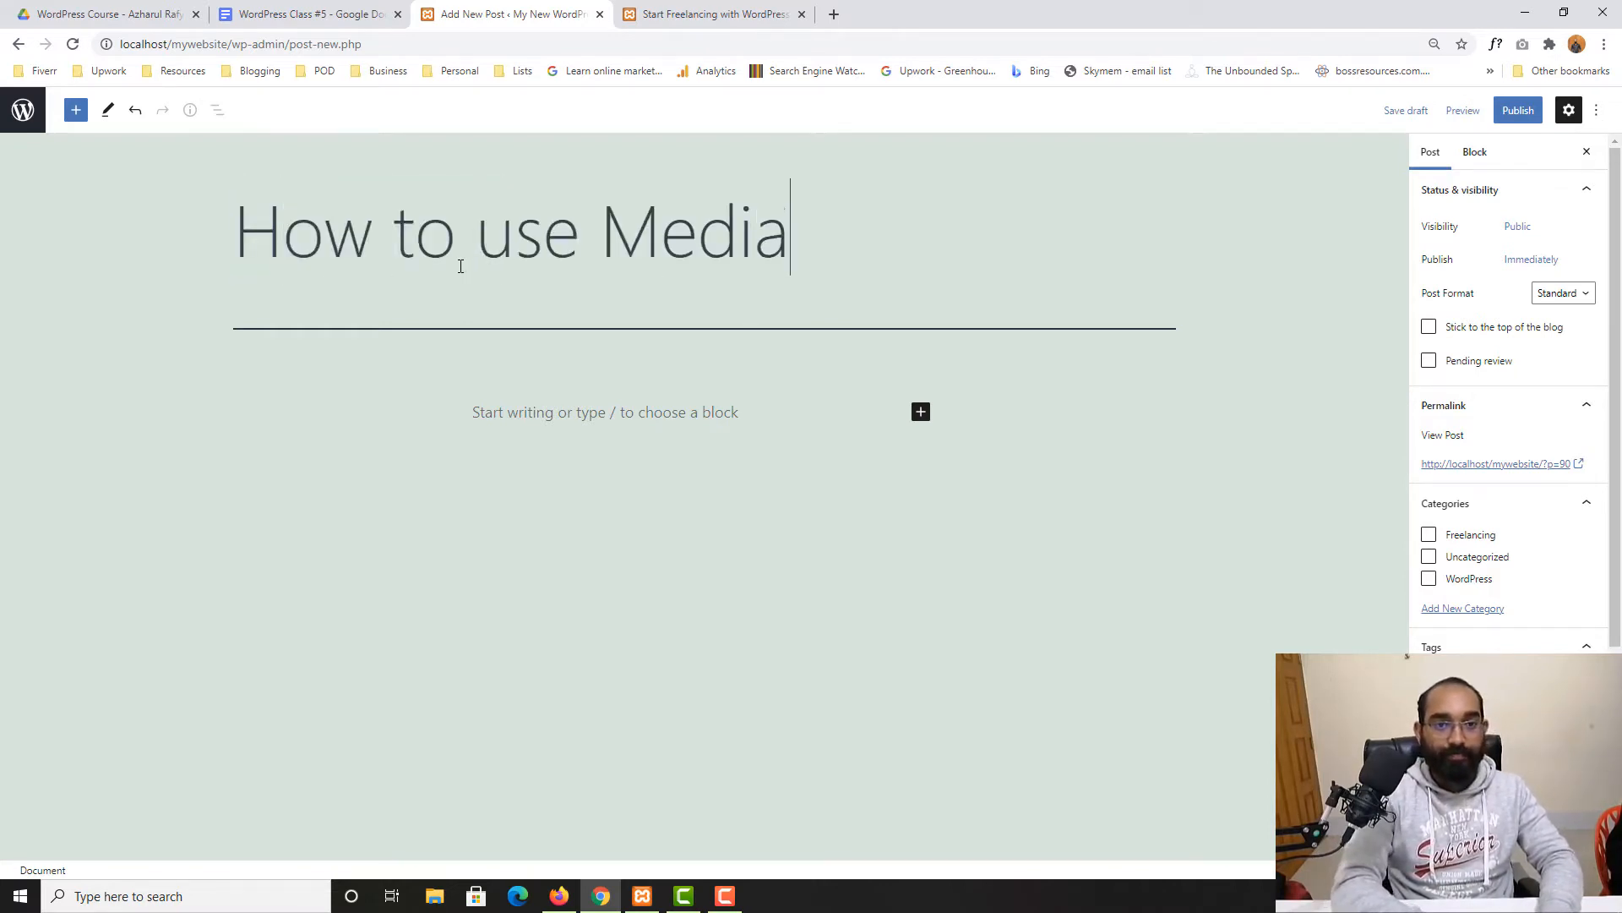
type(" Library")
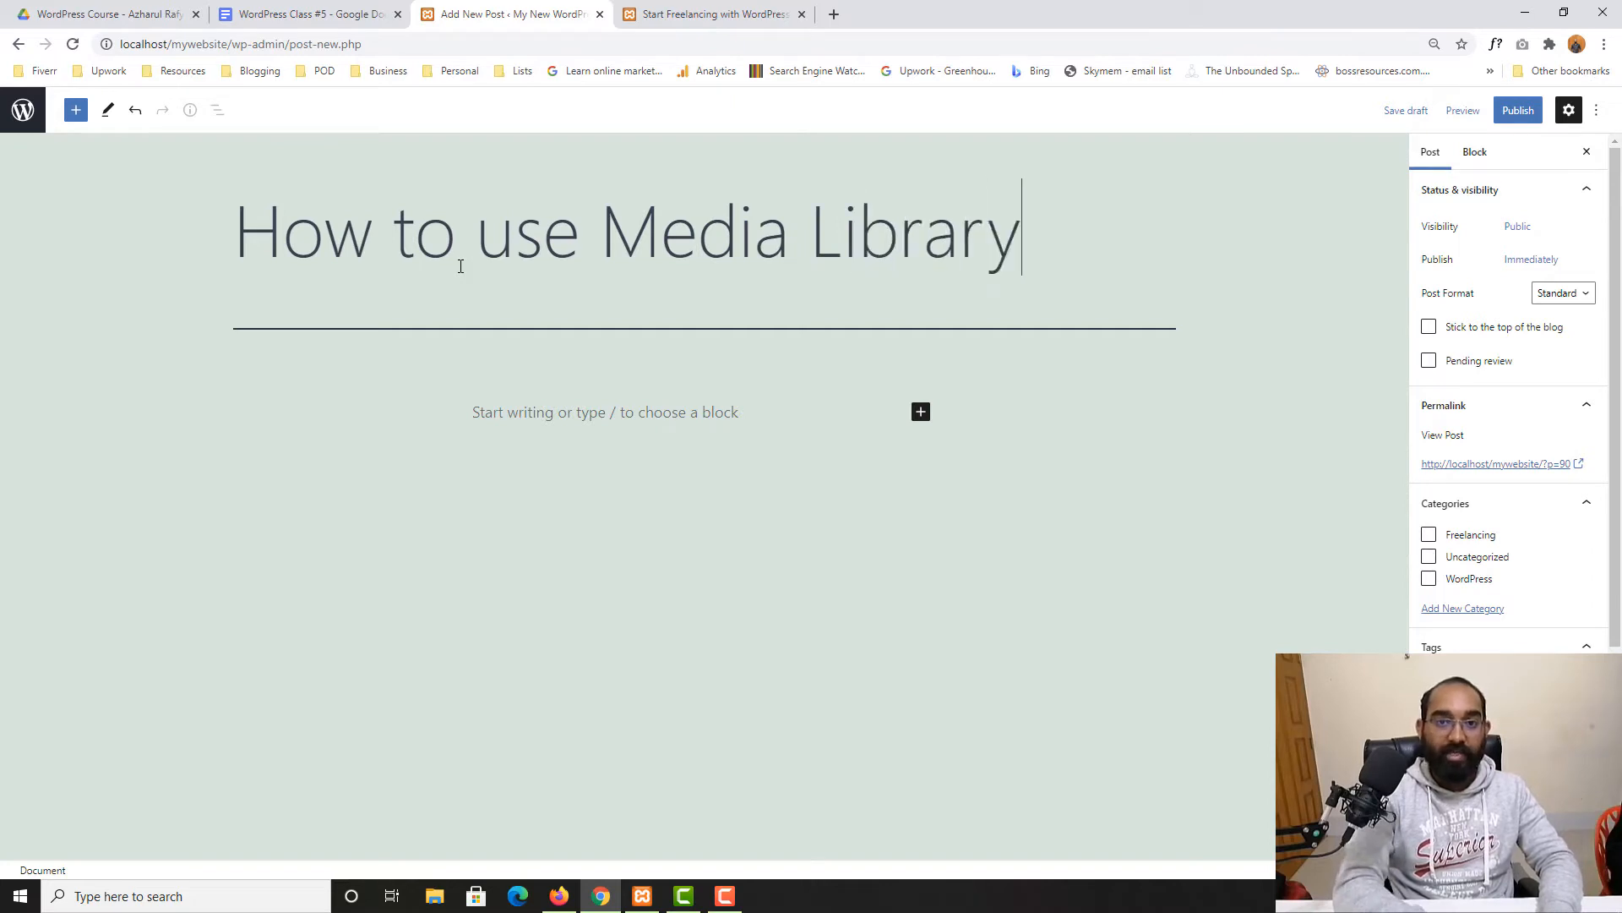
type("?")
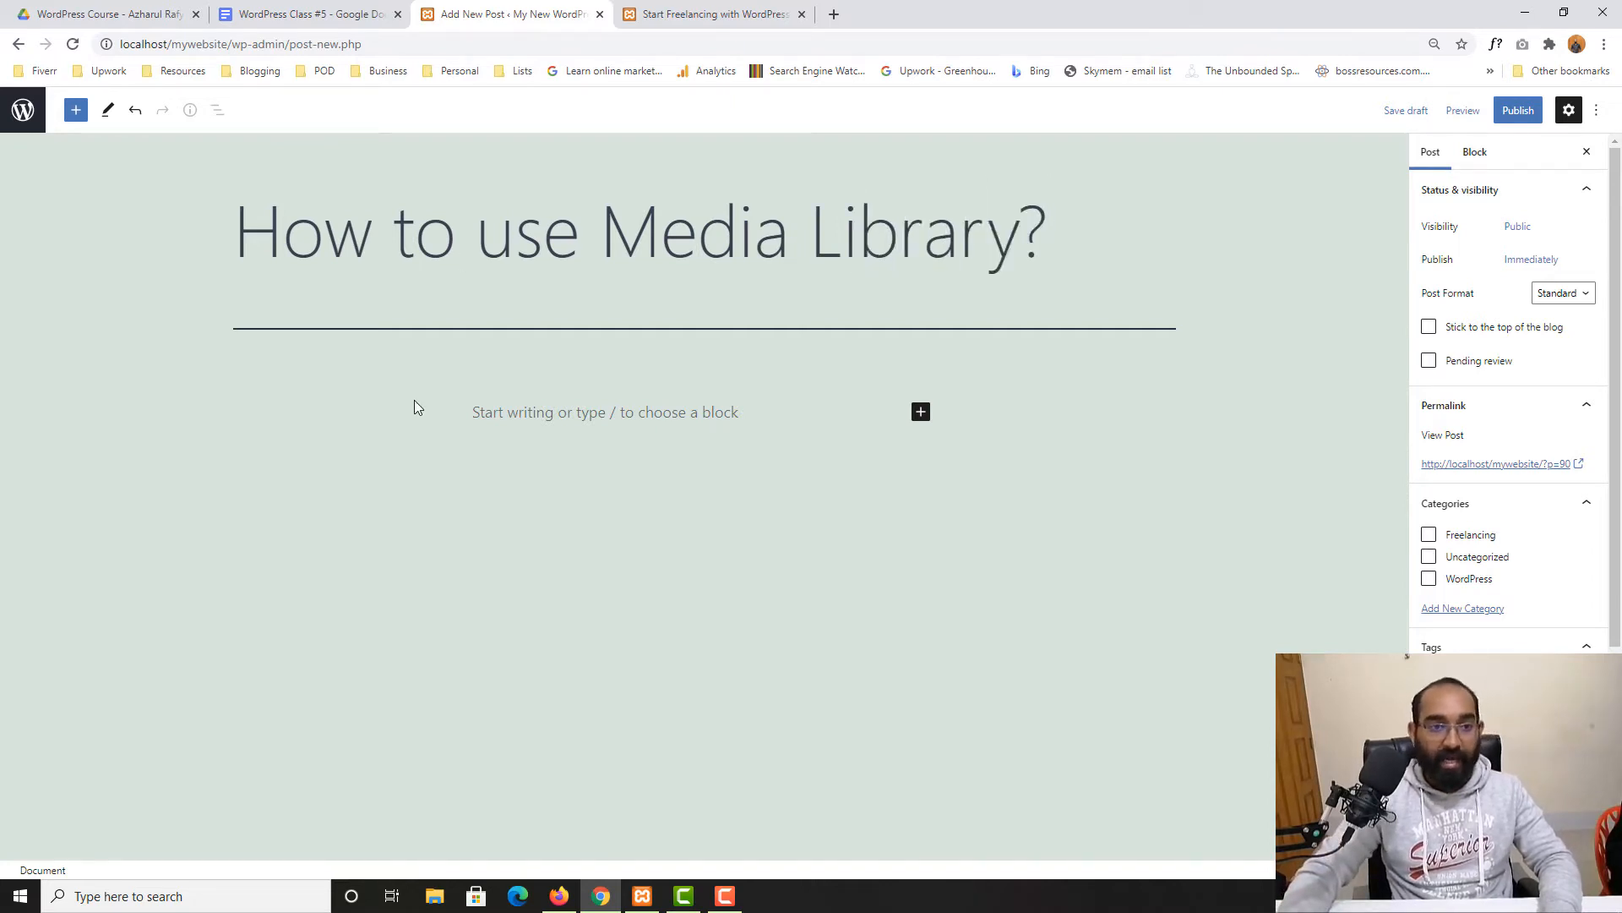
- Copy the "To start freelancing as a beginner" paragraph from the published freelancing post into the new post's body and start an empty block below it
left_click(756, 12)
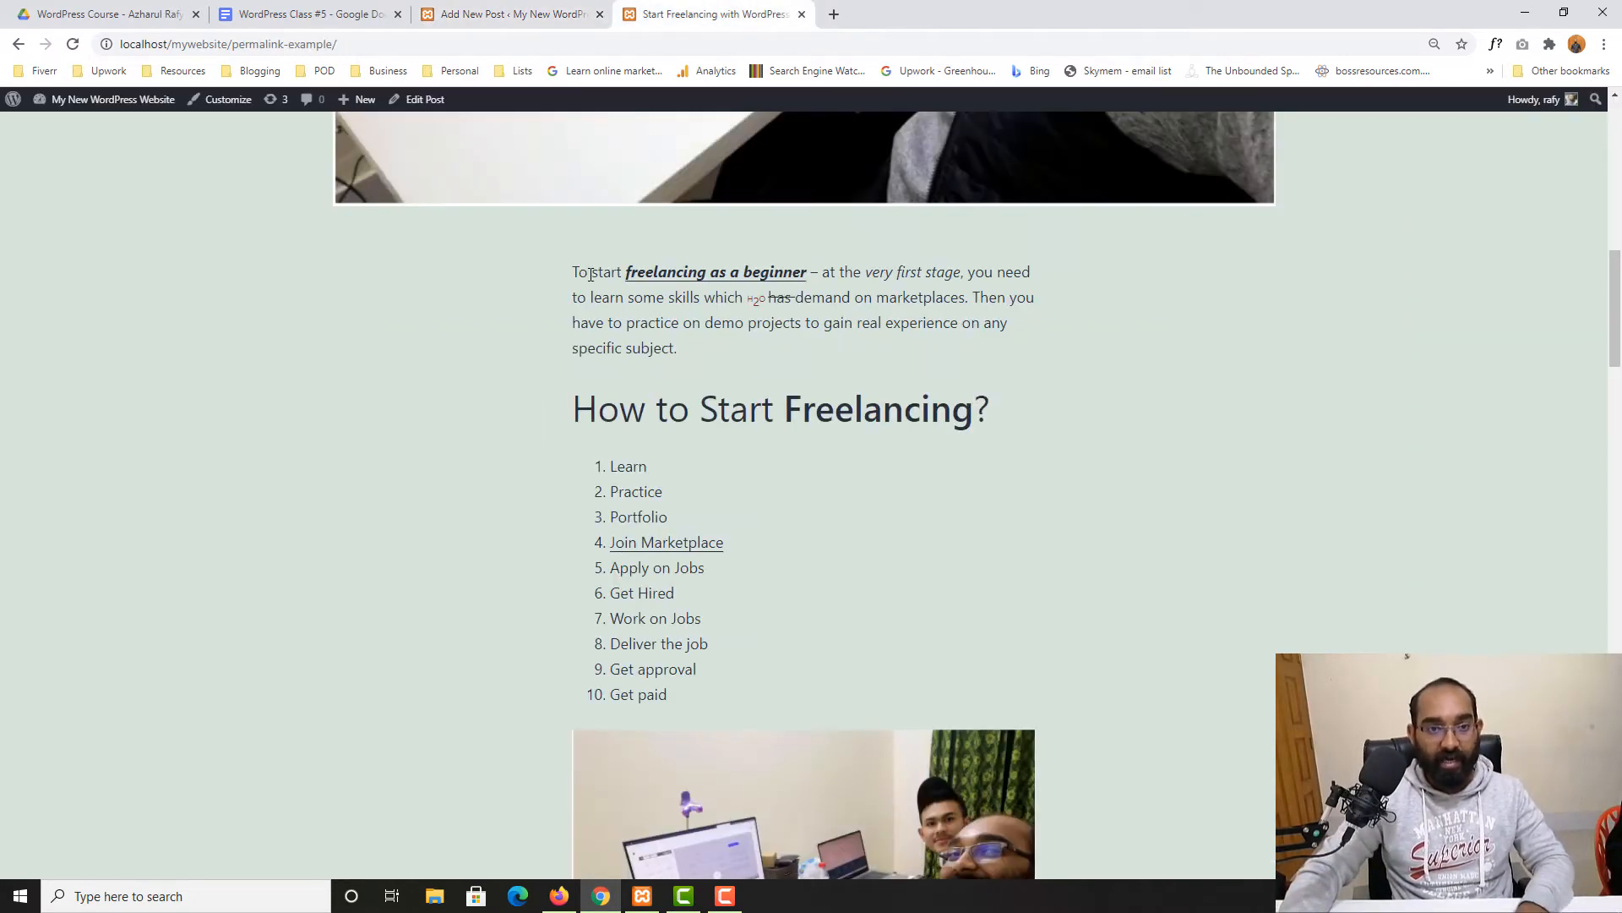
triple_click(590, 275)
right_click(597, 311)
left_click(616, 327)
left_click(533, 10)
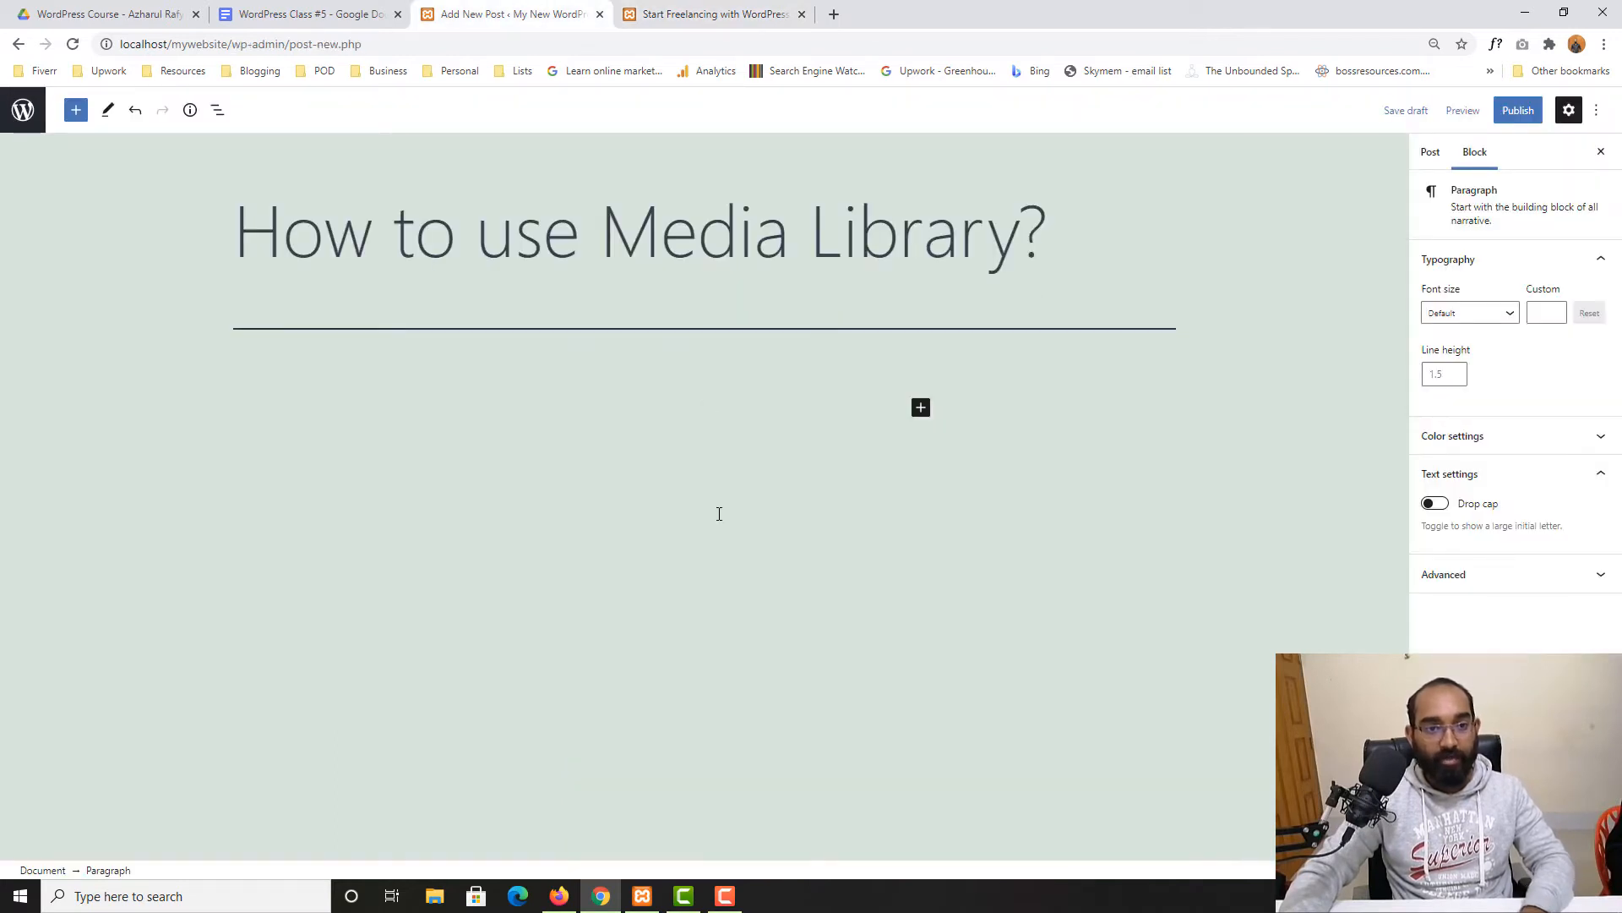
key("ctrl+v")
key("Return")
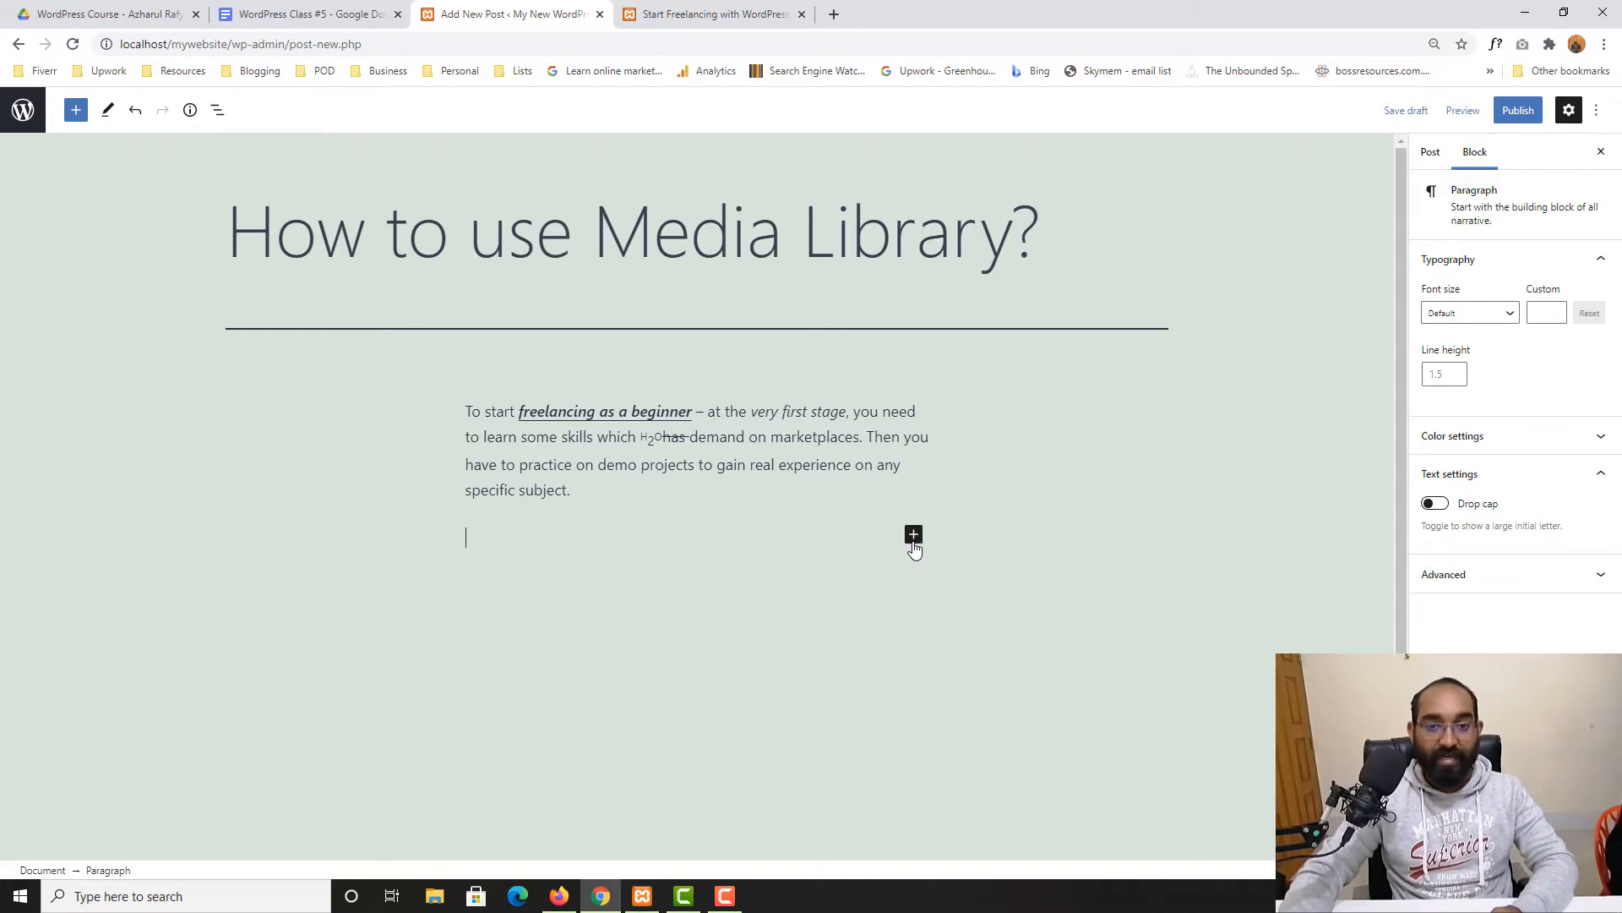
- Insert an Image block below the paragraph, using pexels-fauxels-3184454.jpg from the Media Library
left_click(913, 541)
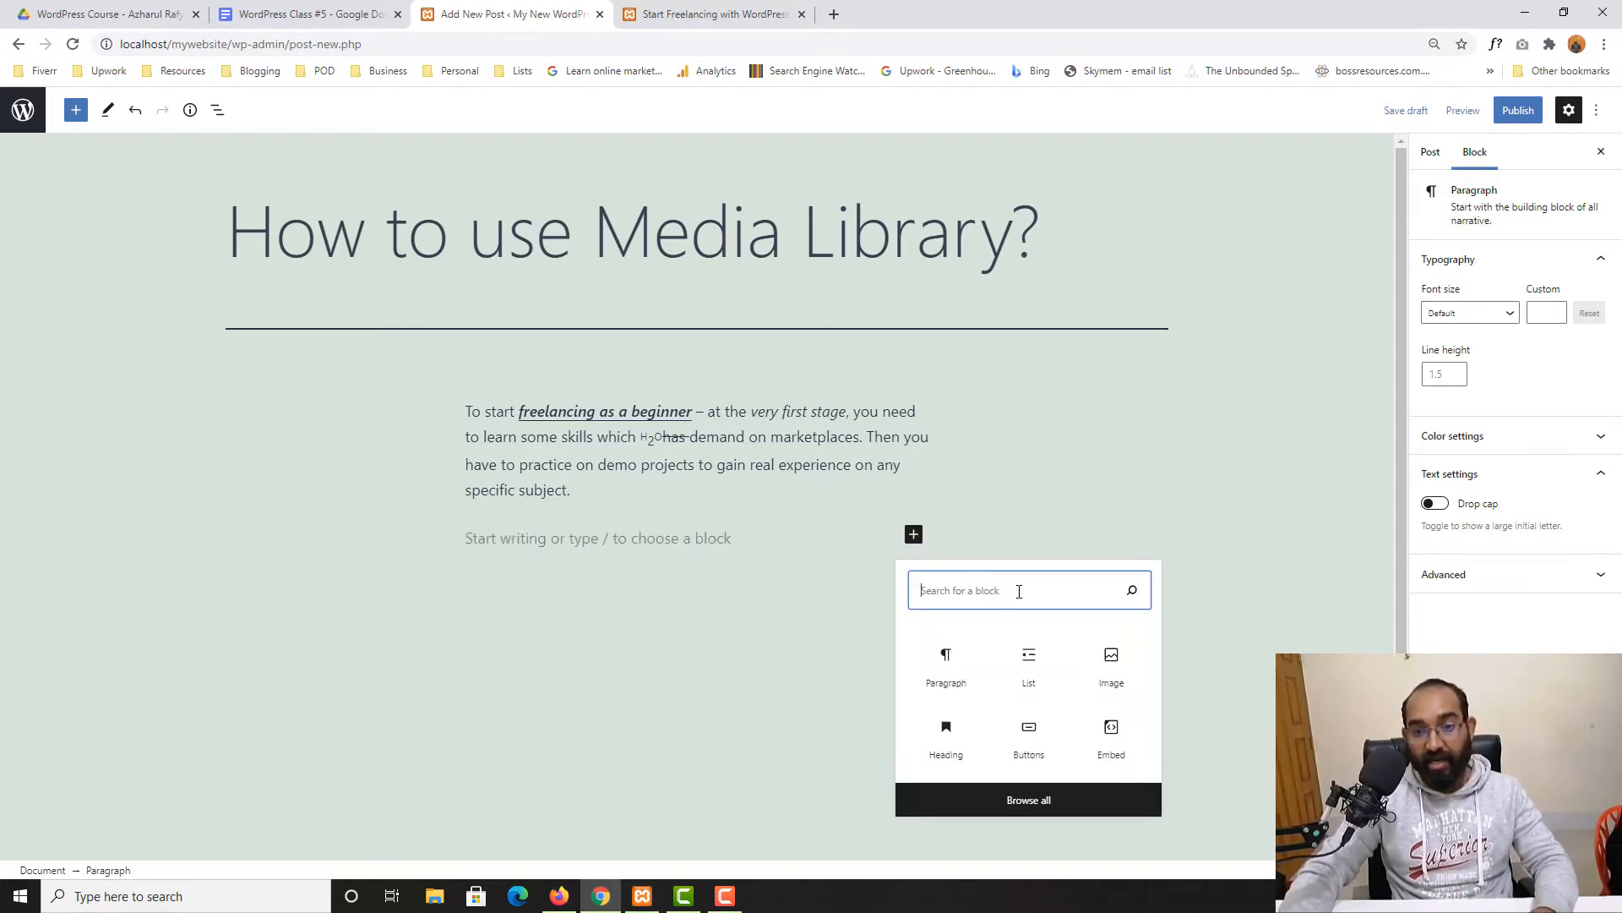
left_click(1128, 680)
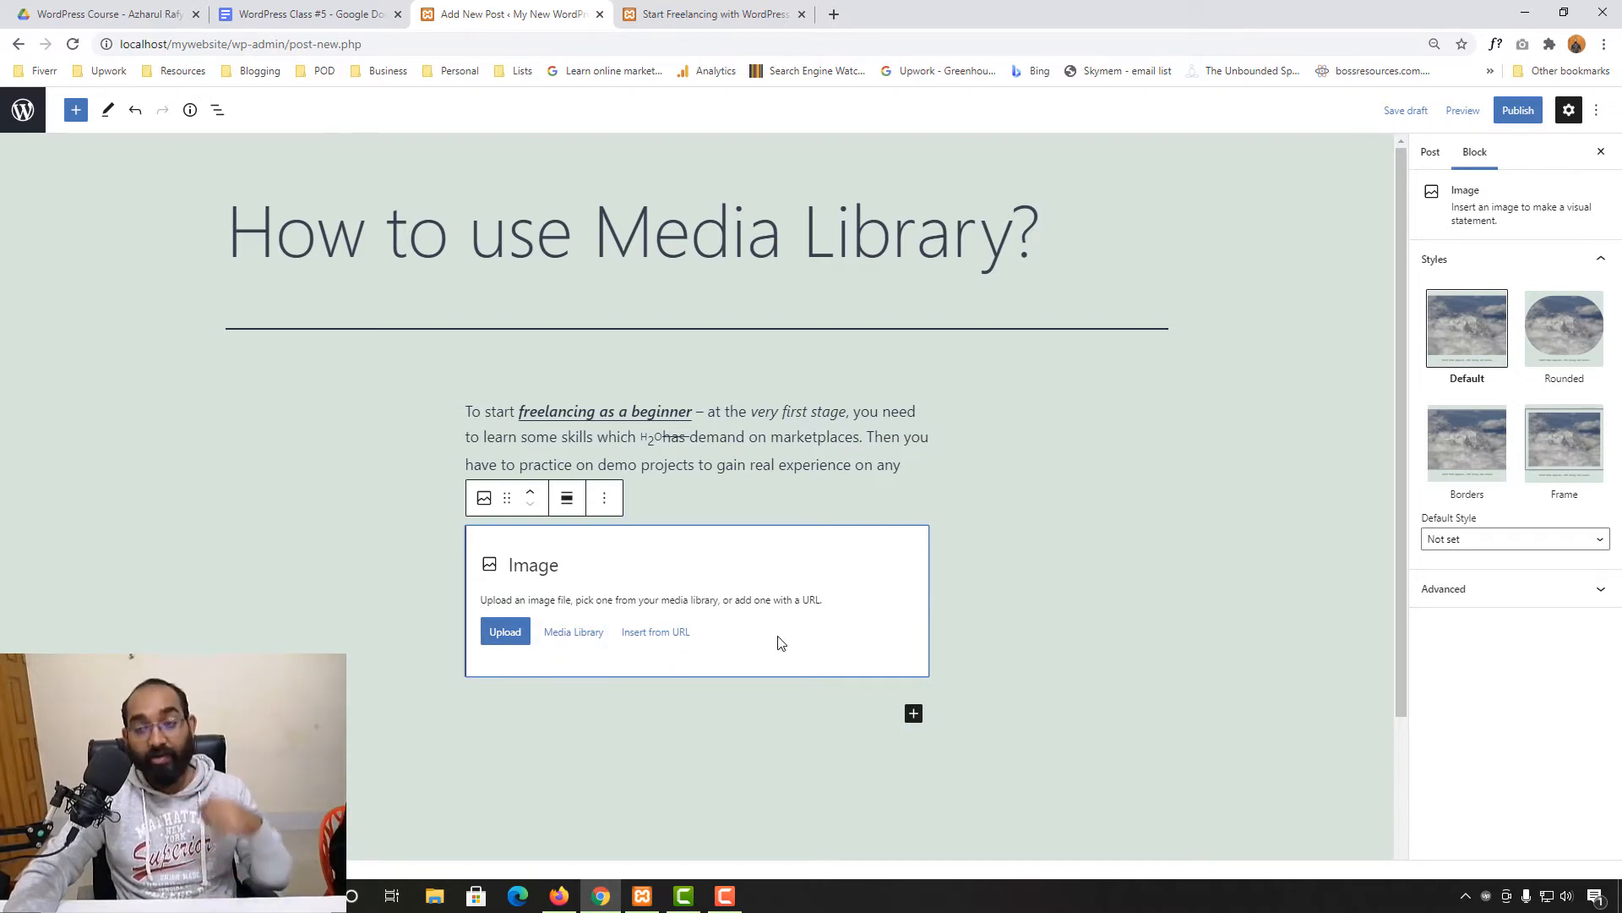
left_click(566, 638)
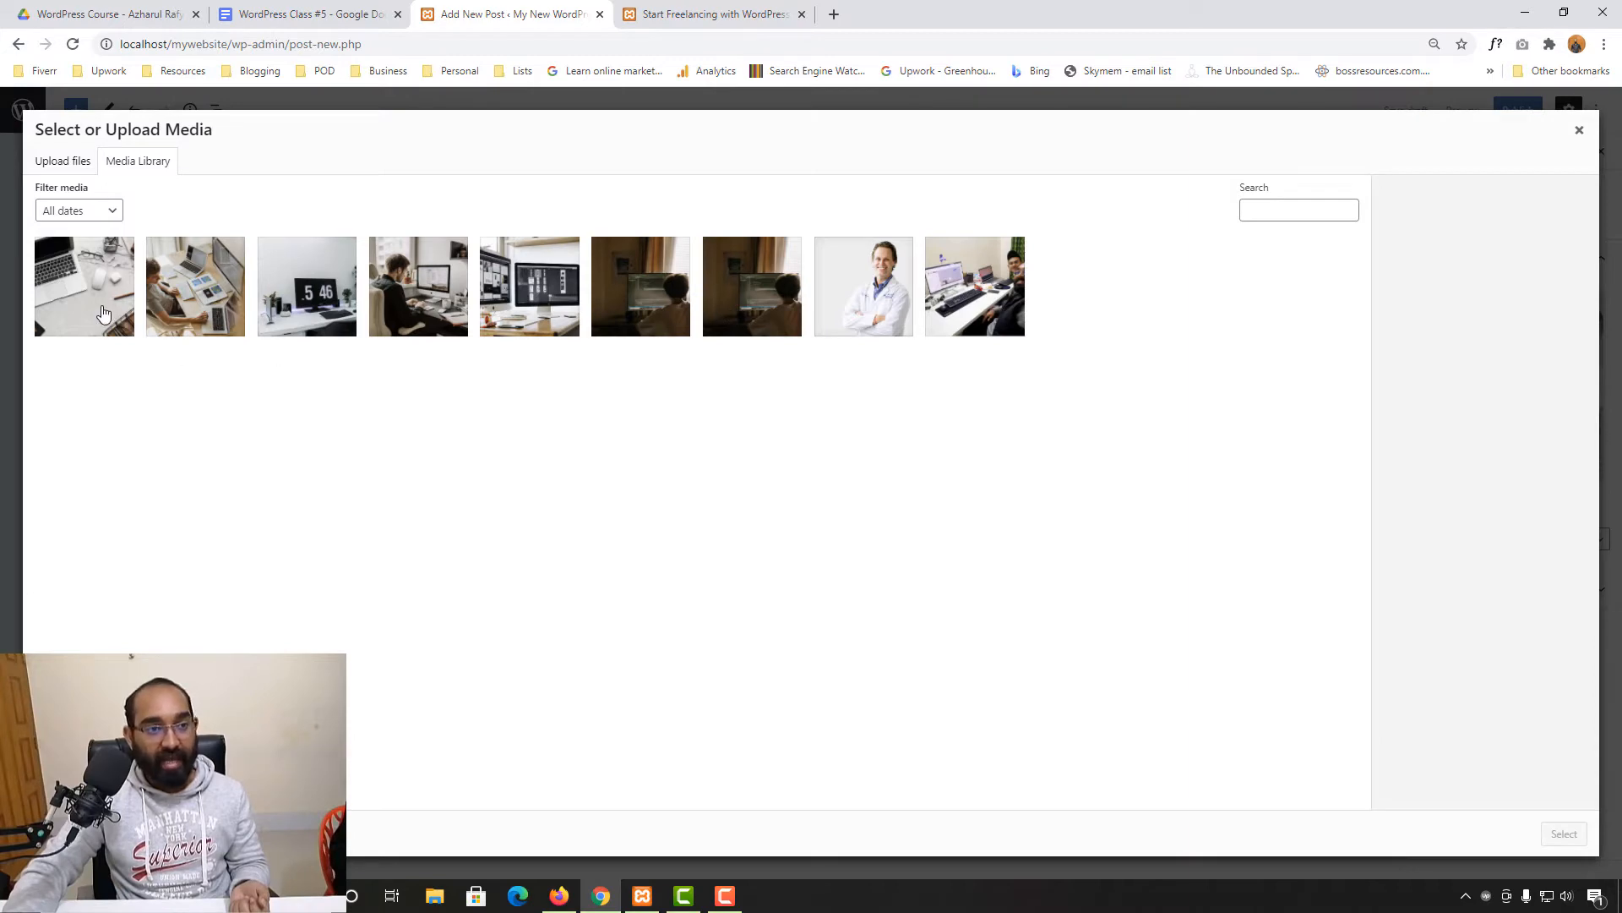
left_click(102, 314)
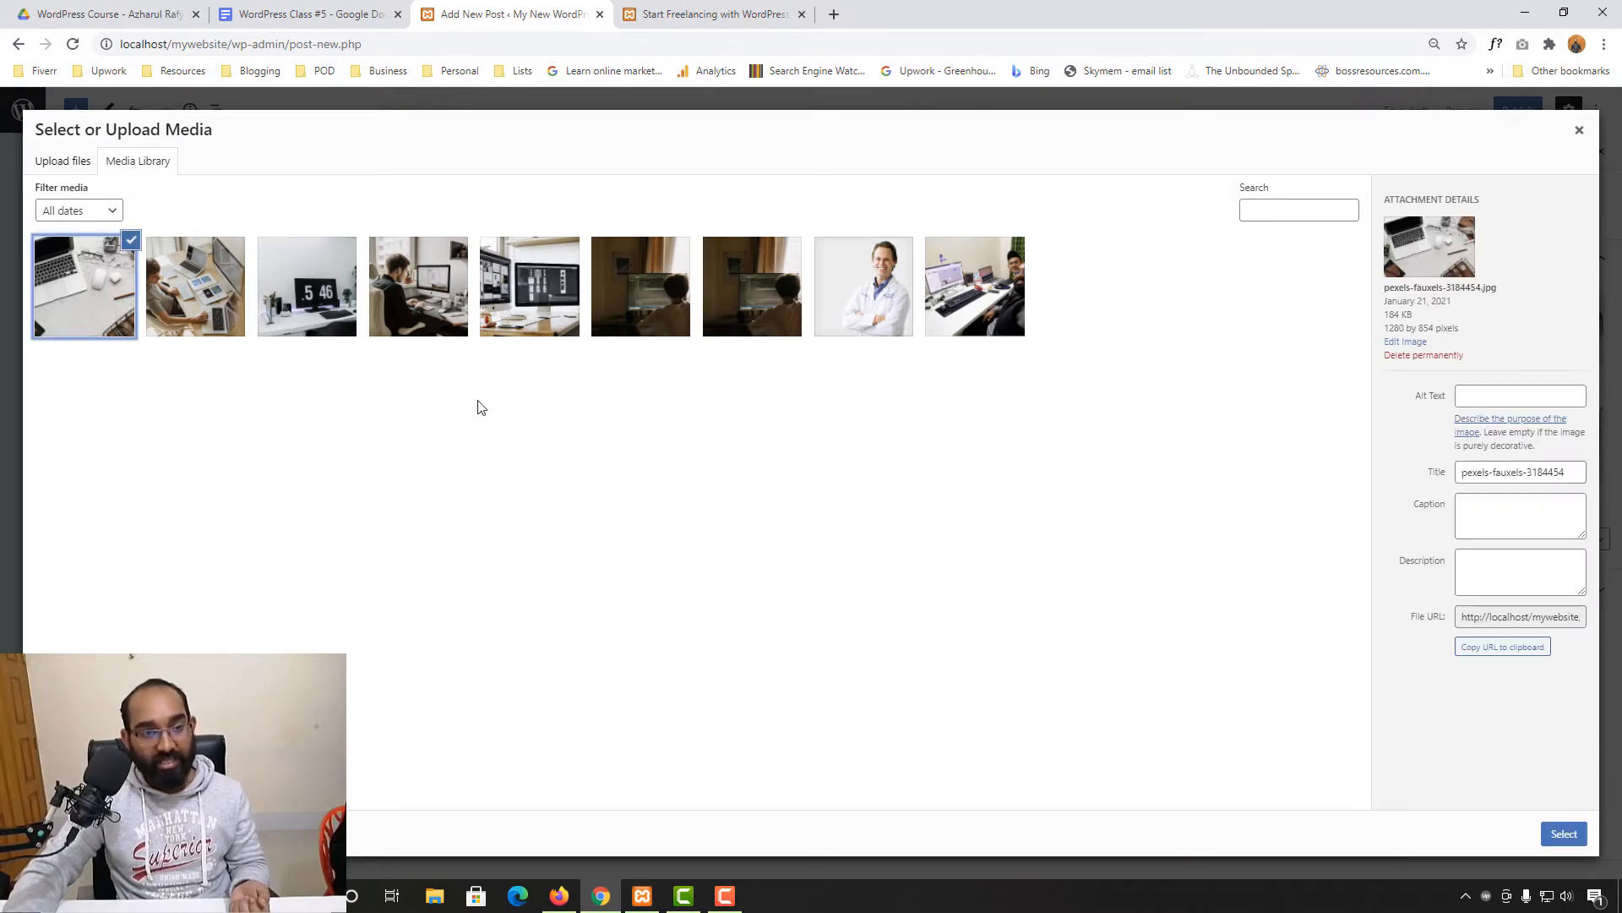
left_click(1565, 834)
scroll(758, 764, "down", 4)
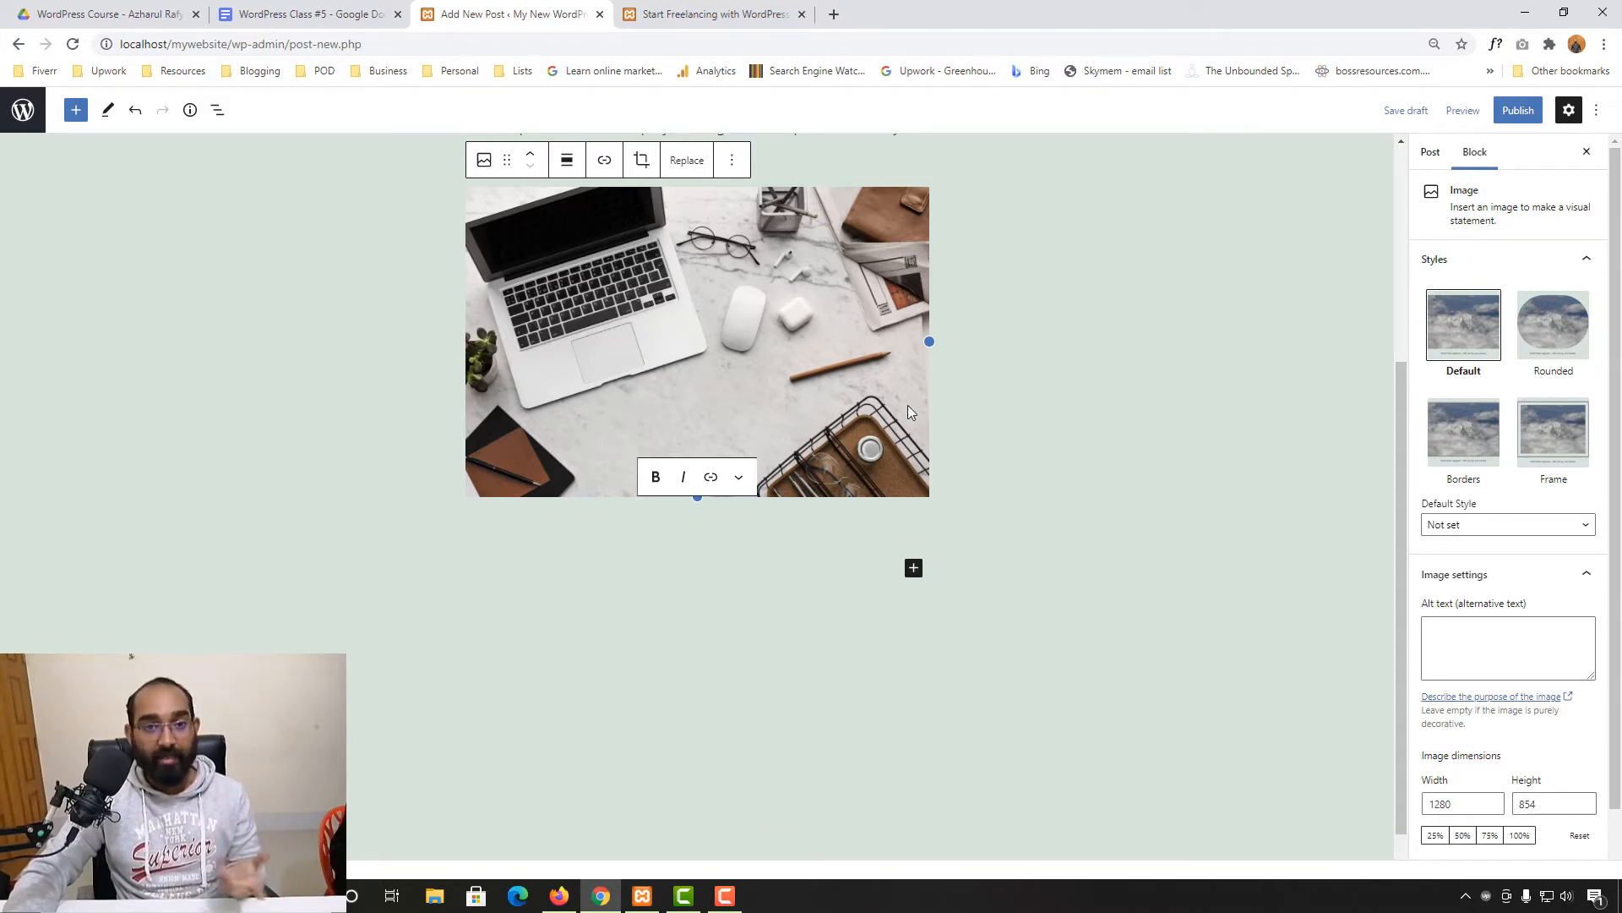
scroll(909, 412, "up", 1)
- Set pexels-fauxels-3184454.jpg from the Media Library as the post's featured image
left_click(1428, 153)
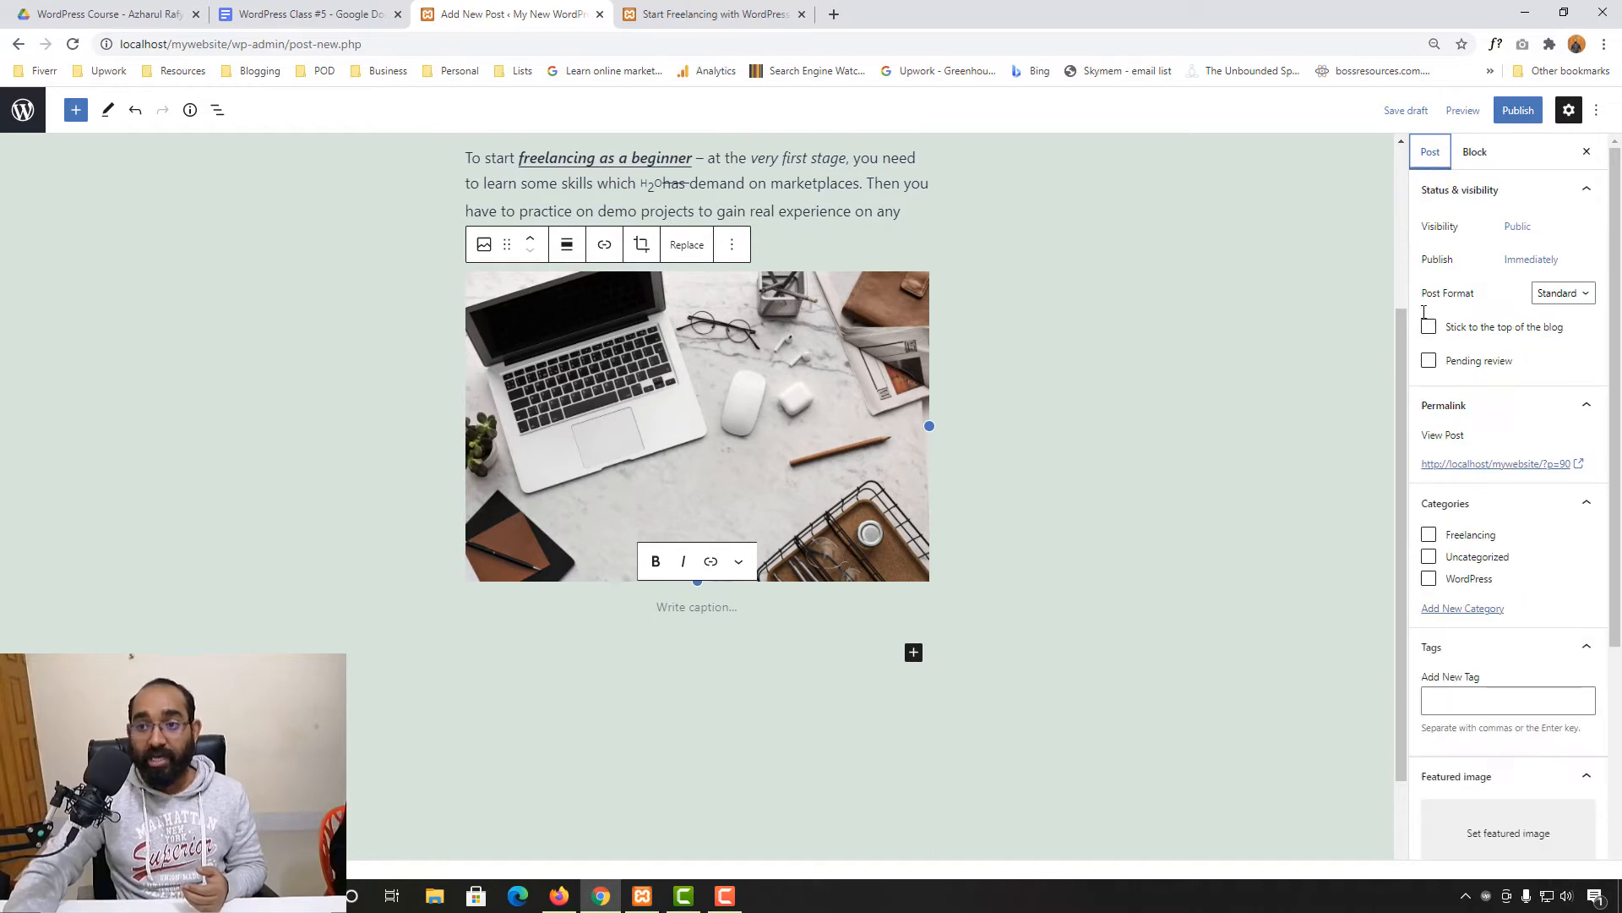
scroll(1484, 609, "down", 4)
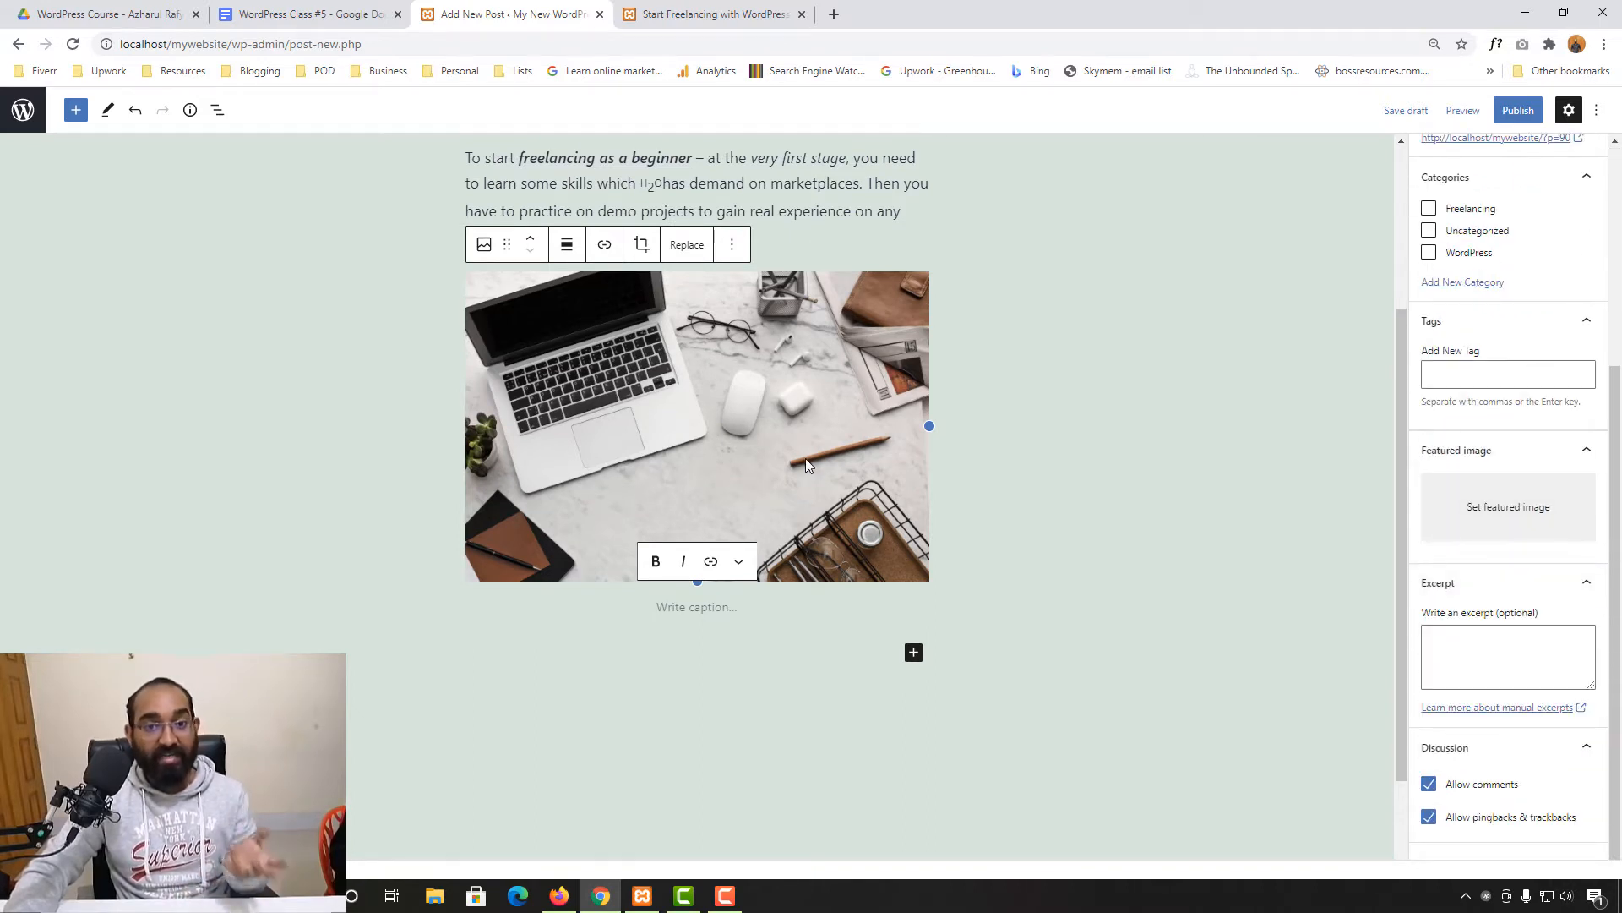
left_click(1546, 519)
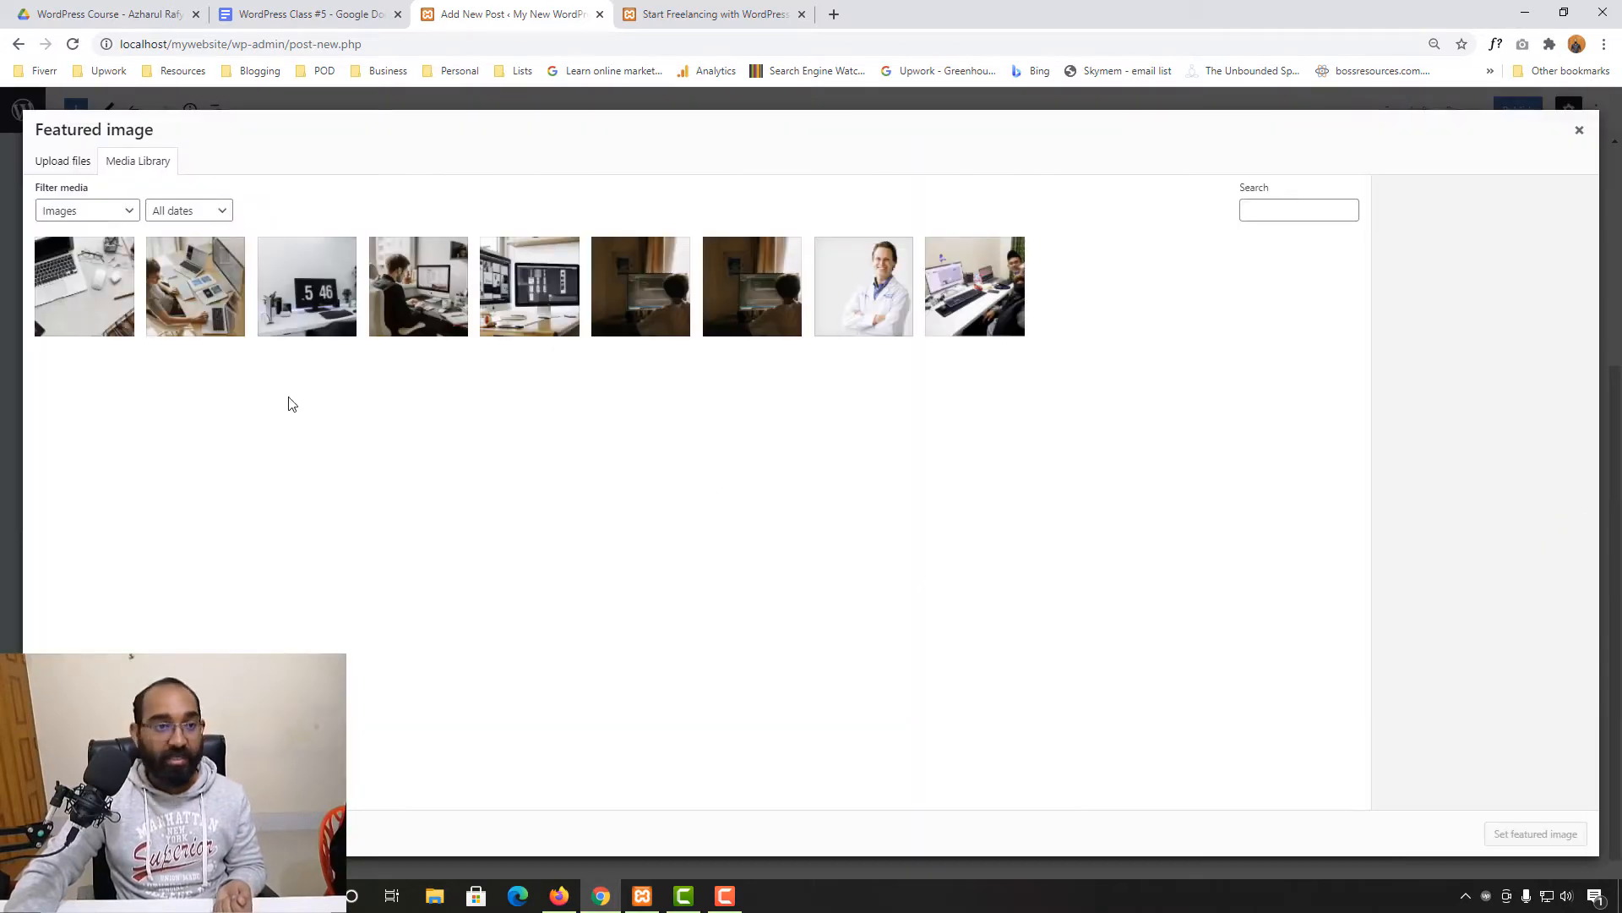
left_click(94, 316)
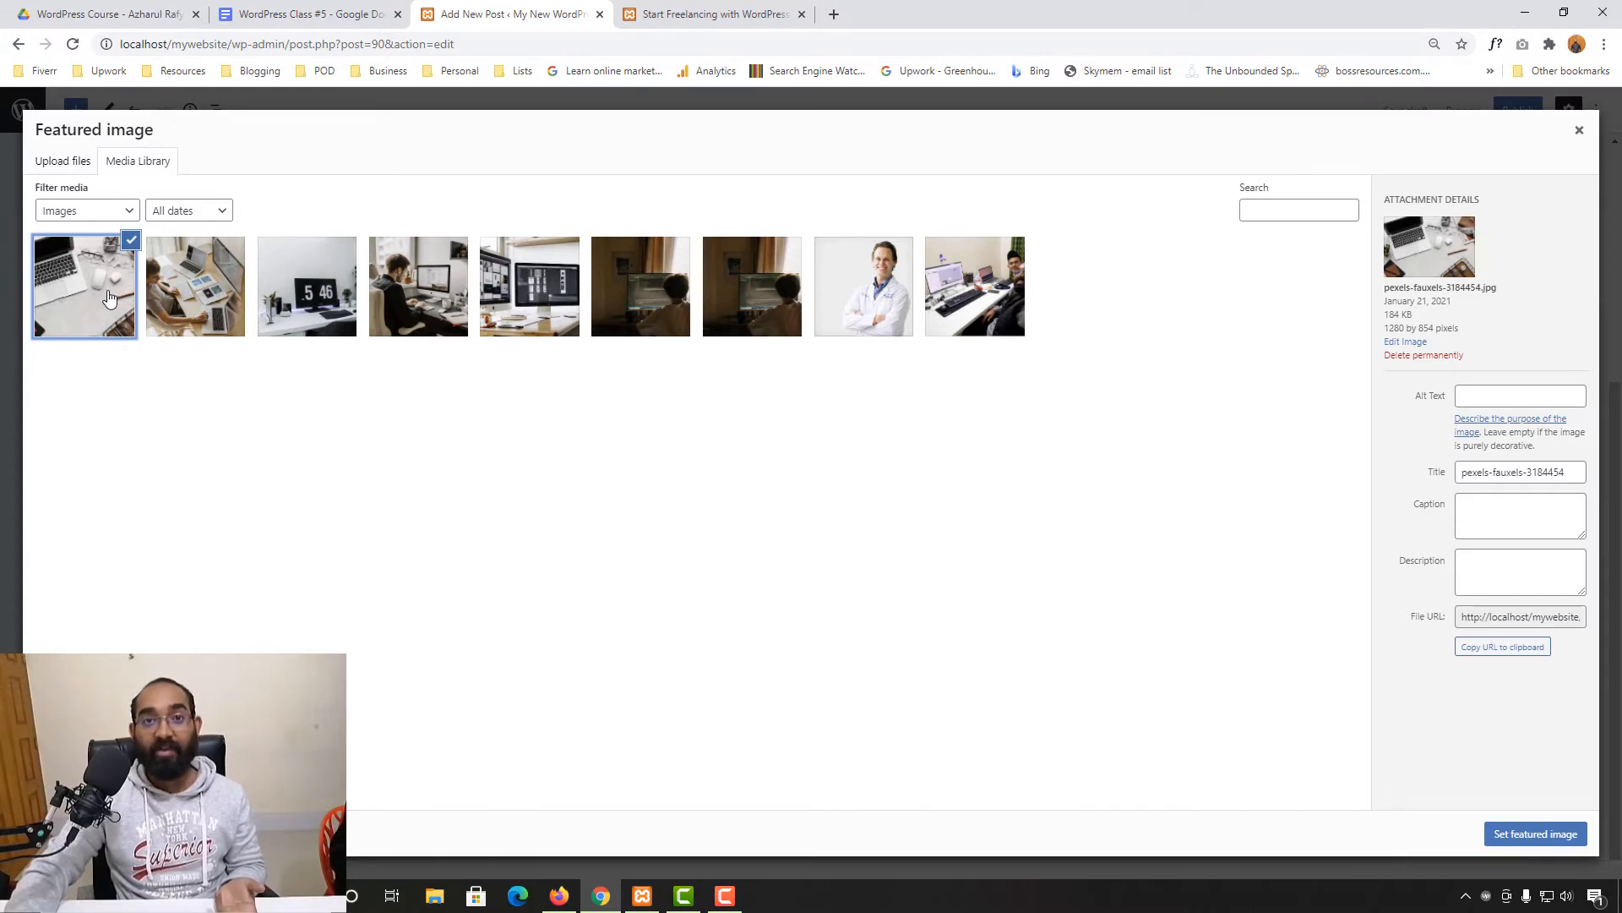
left_click(1546, 837)
- Publish the "How to use Media Library?" post and return to the list of all posts
scroll(1503, 561, "up", 4)
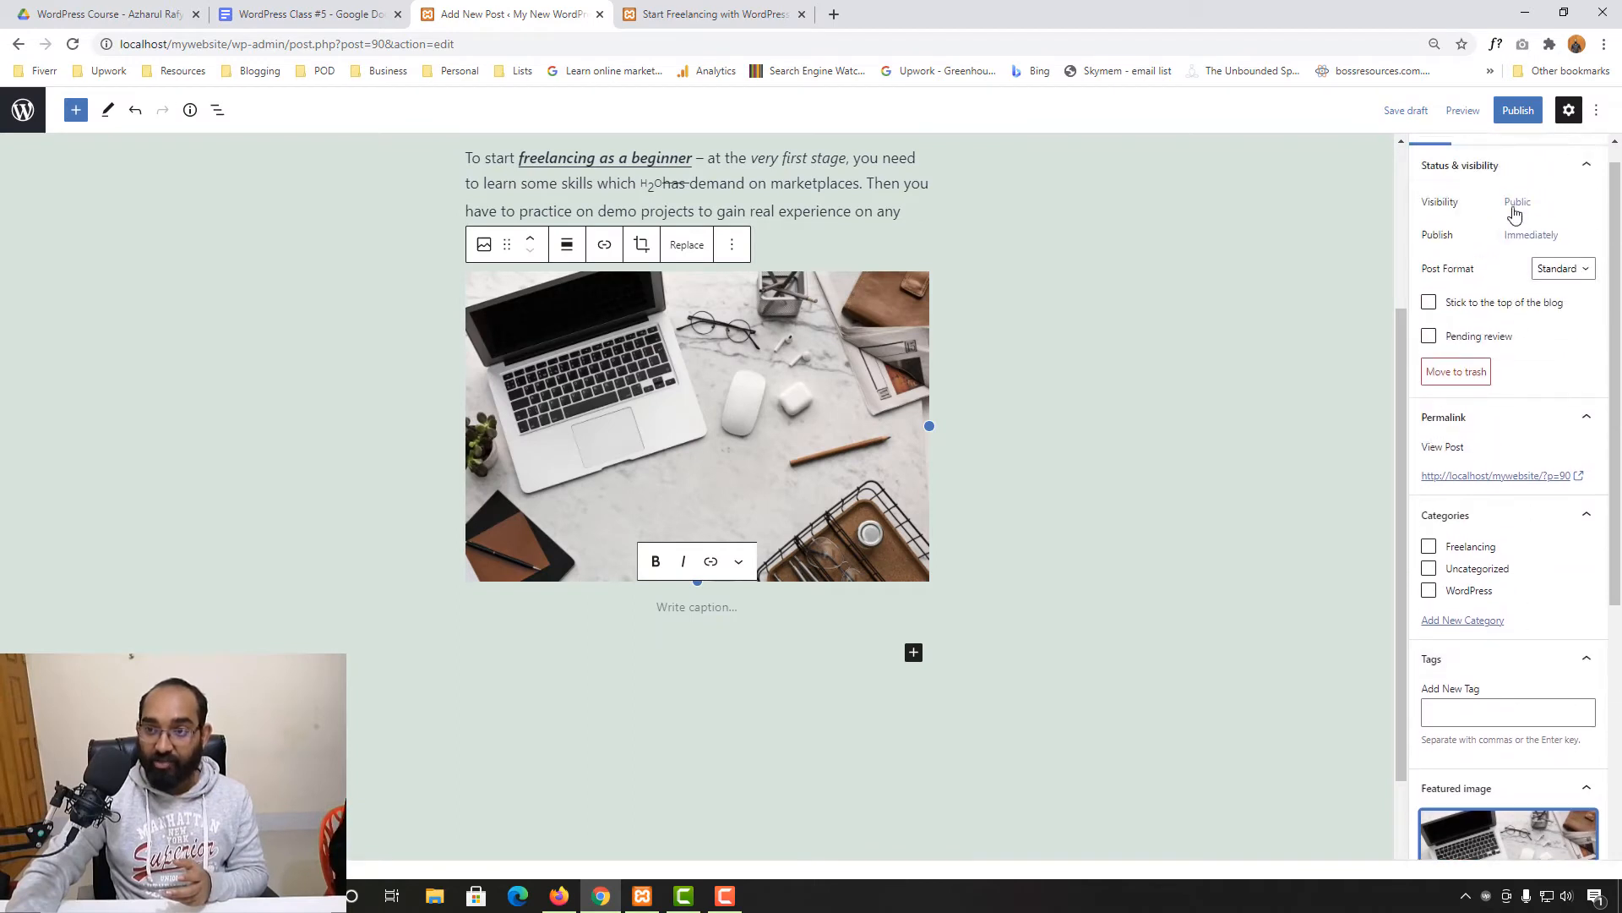
left_click(1518, 110)
left_click(1468, 110)
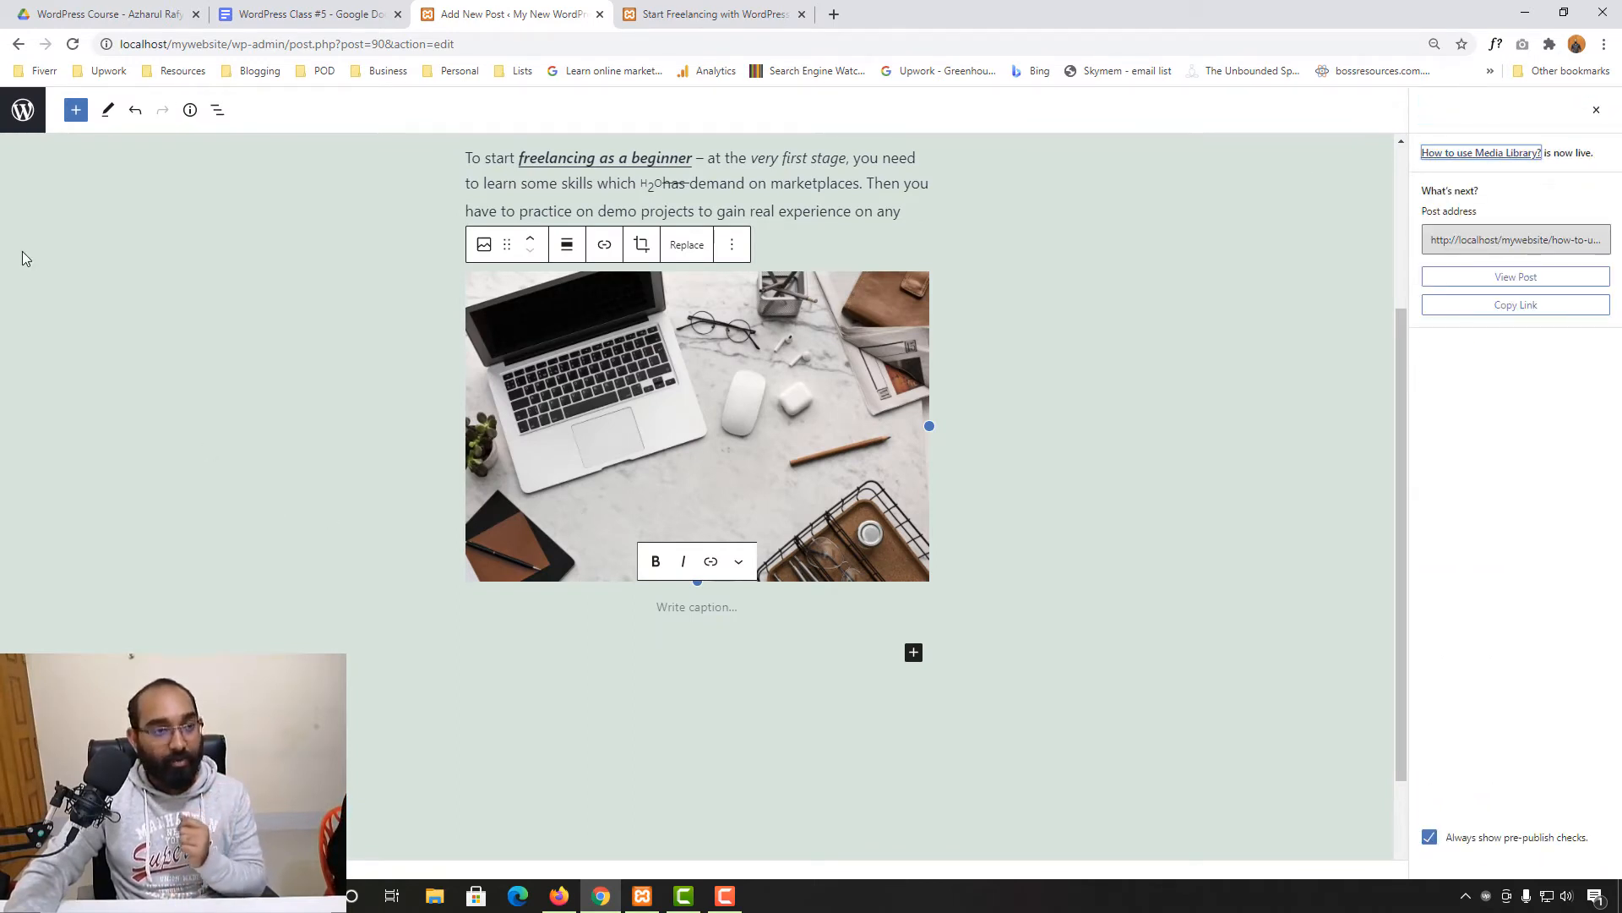
left_click(23, 110)
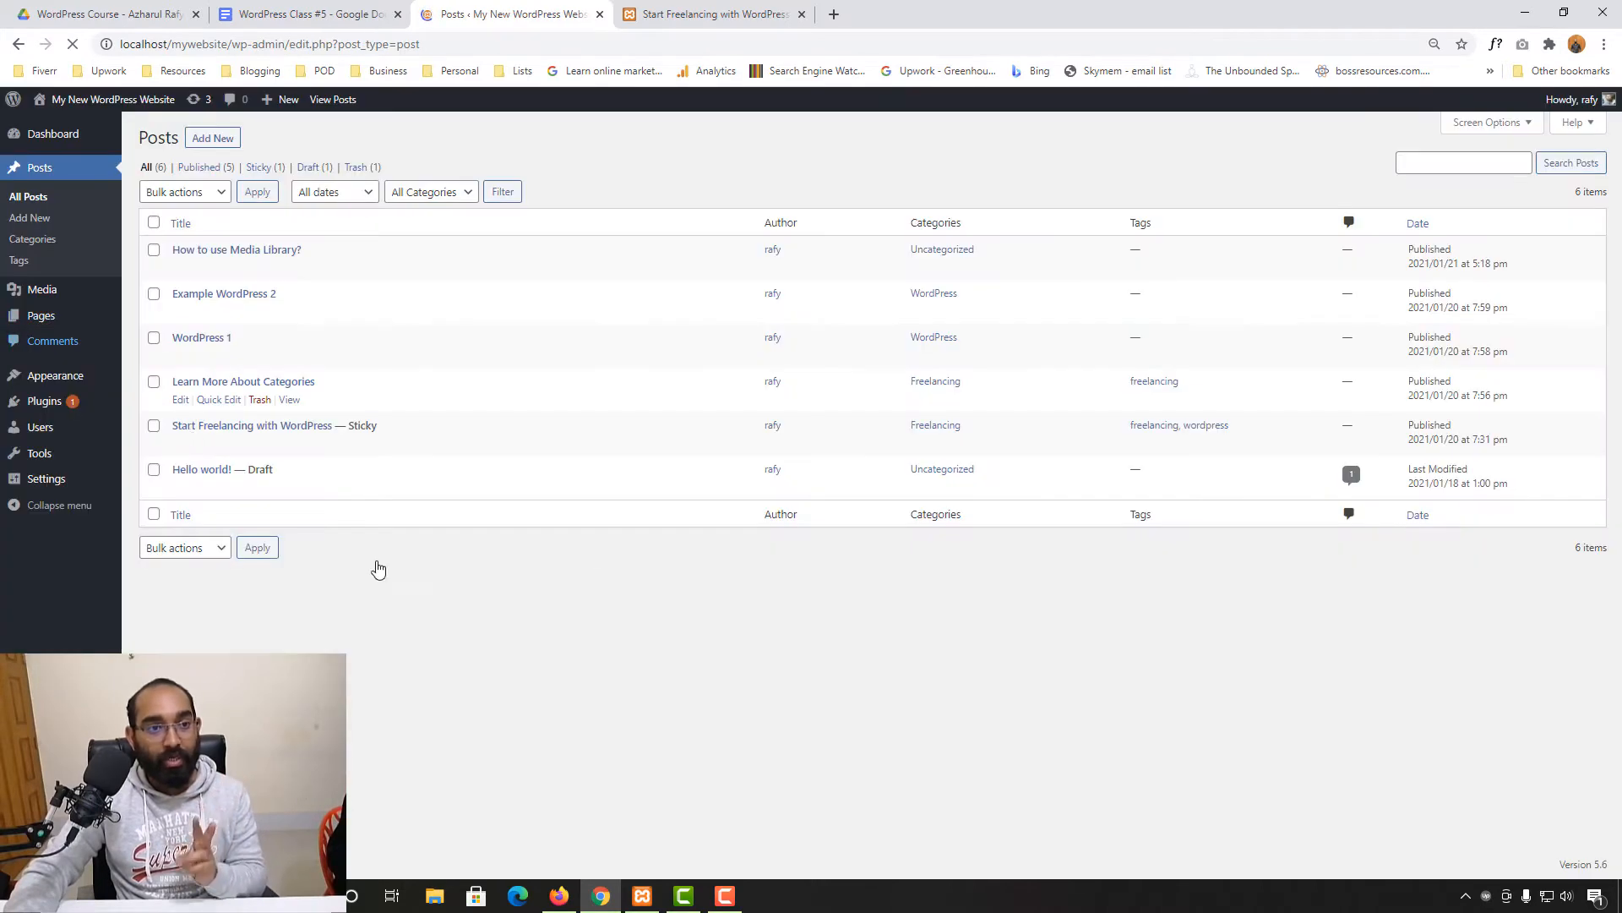
- Permanently delete the duplicate image pexels-cottonbro-4709286-1.jpg from the Media Library
left_click(62, 293)
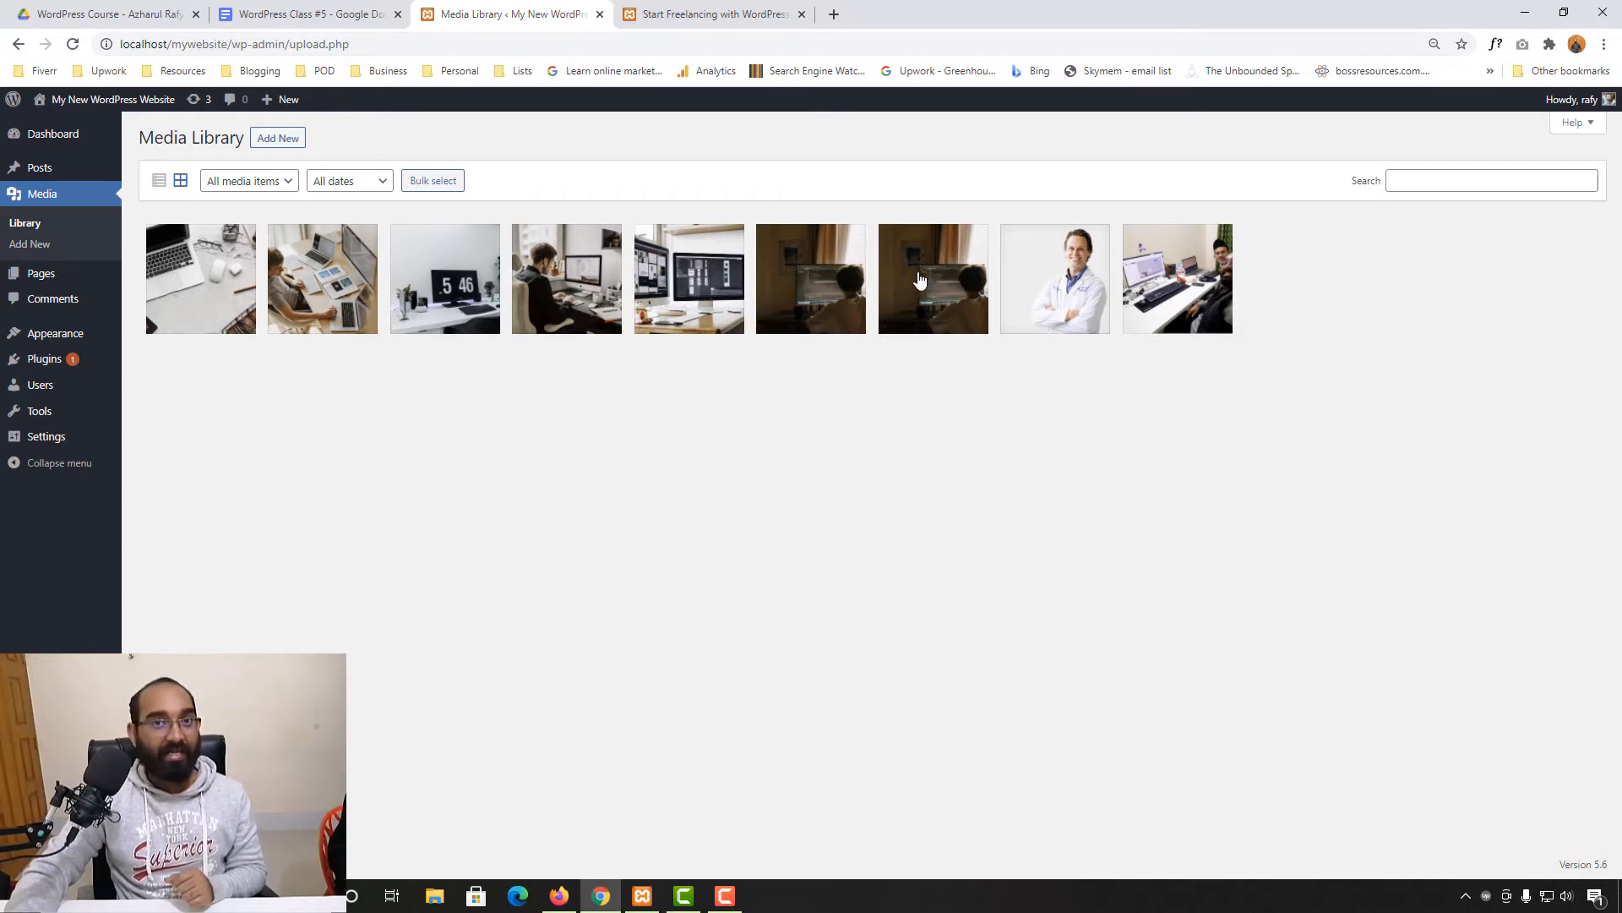
left_click(810, 274)
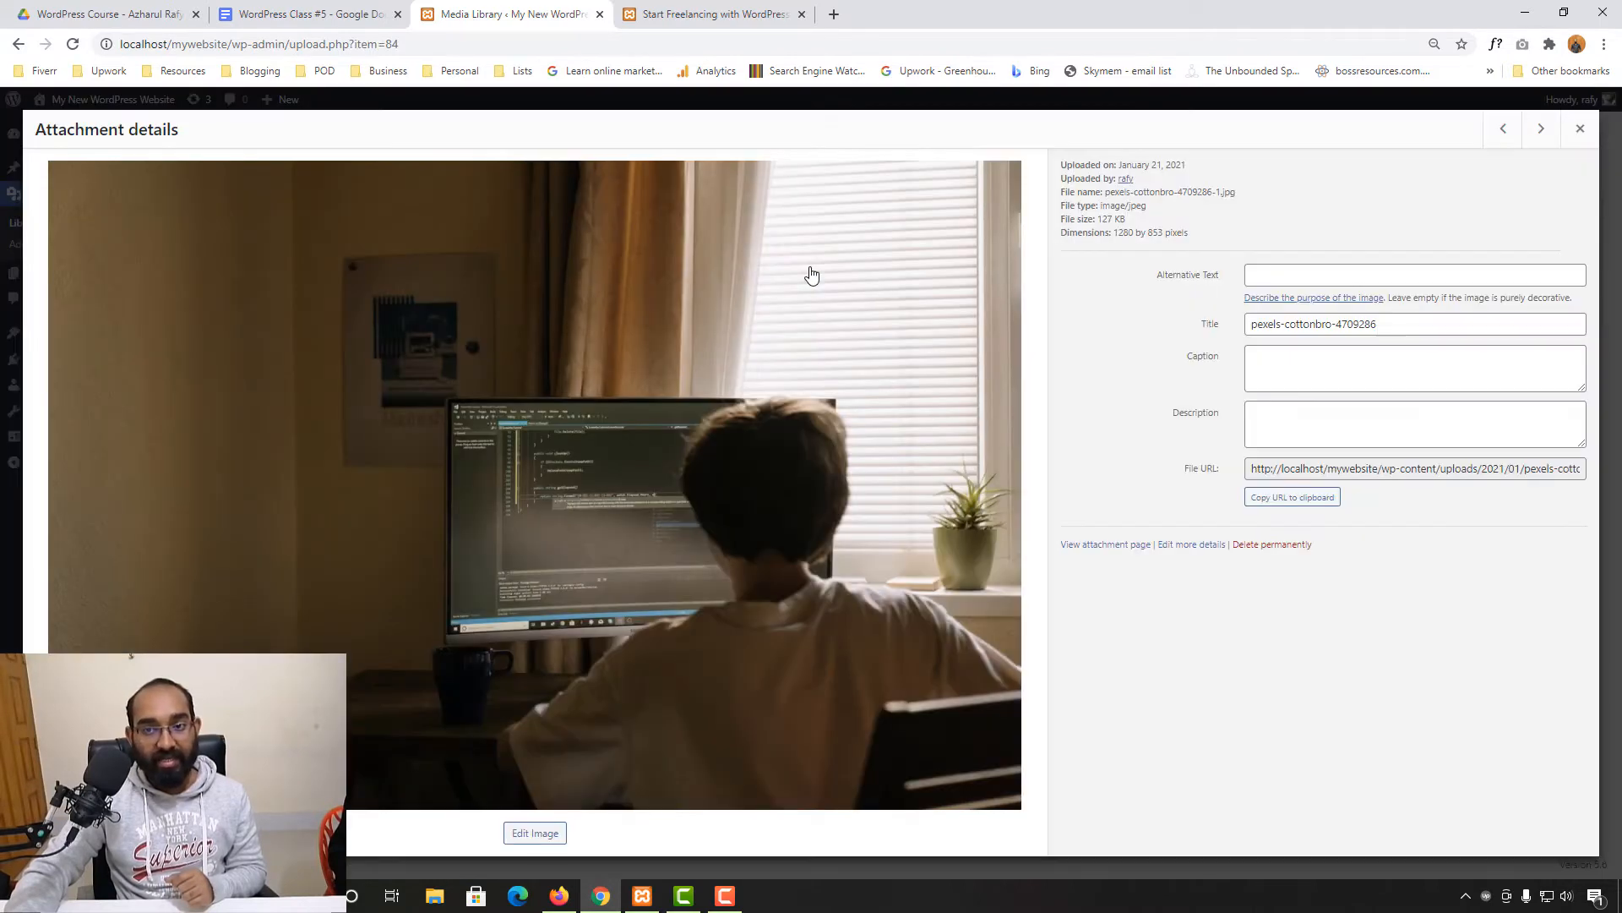
left_click(1269, 546)
left_click(891, 174)
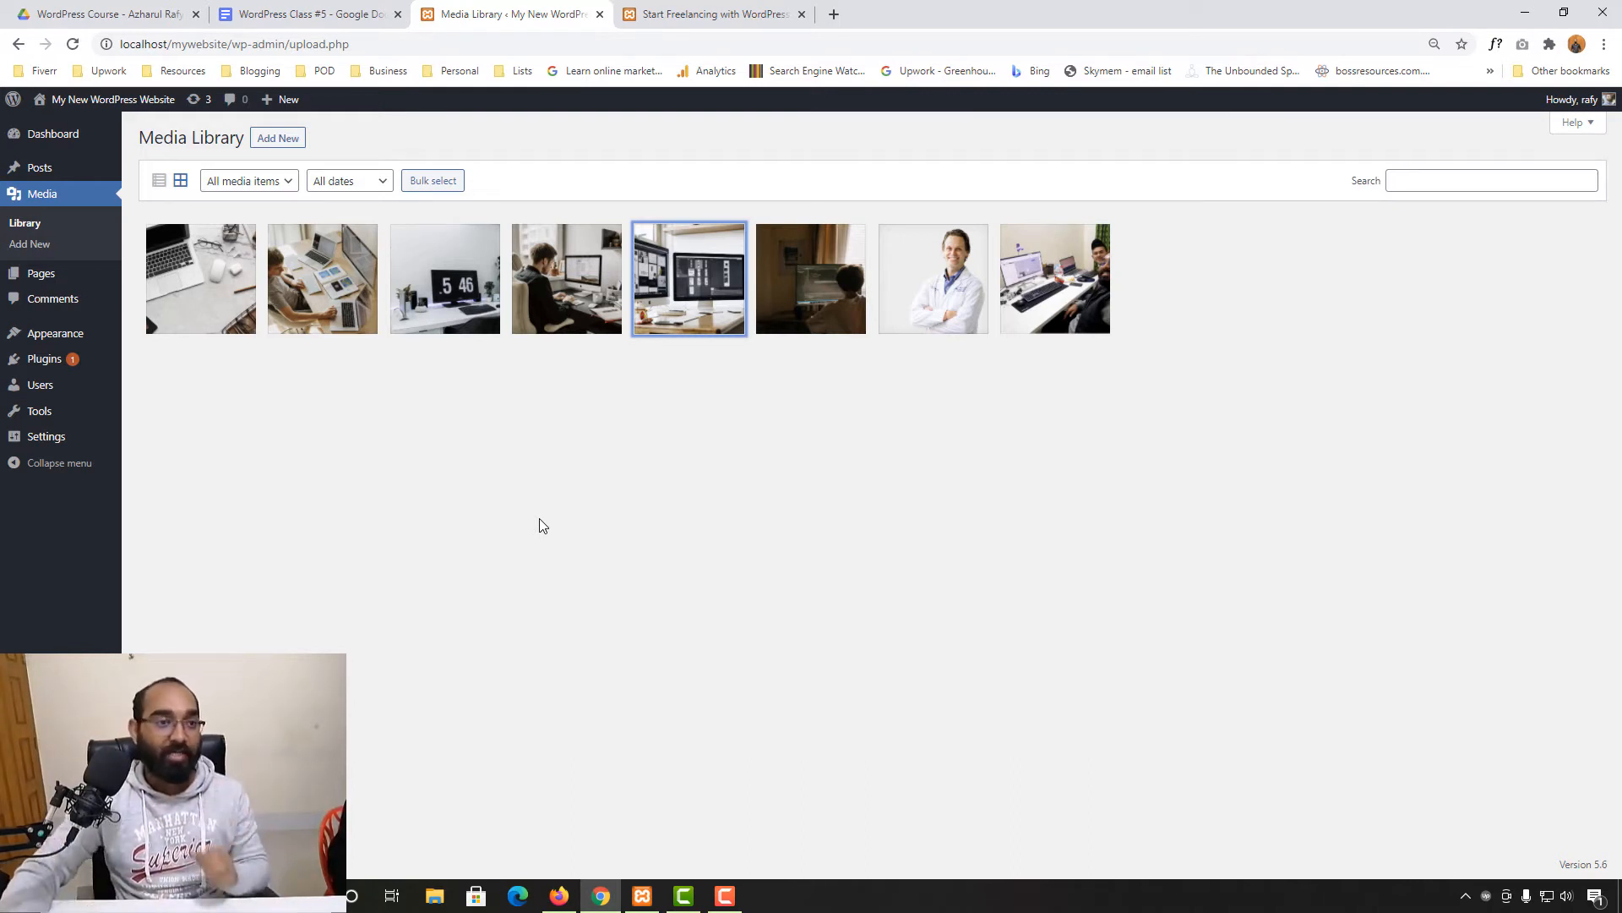
- Display the list of all the site's pages
mouse_move(68, 279)
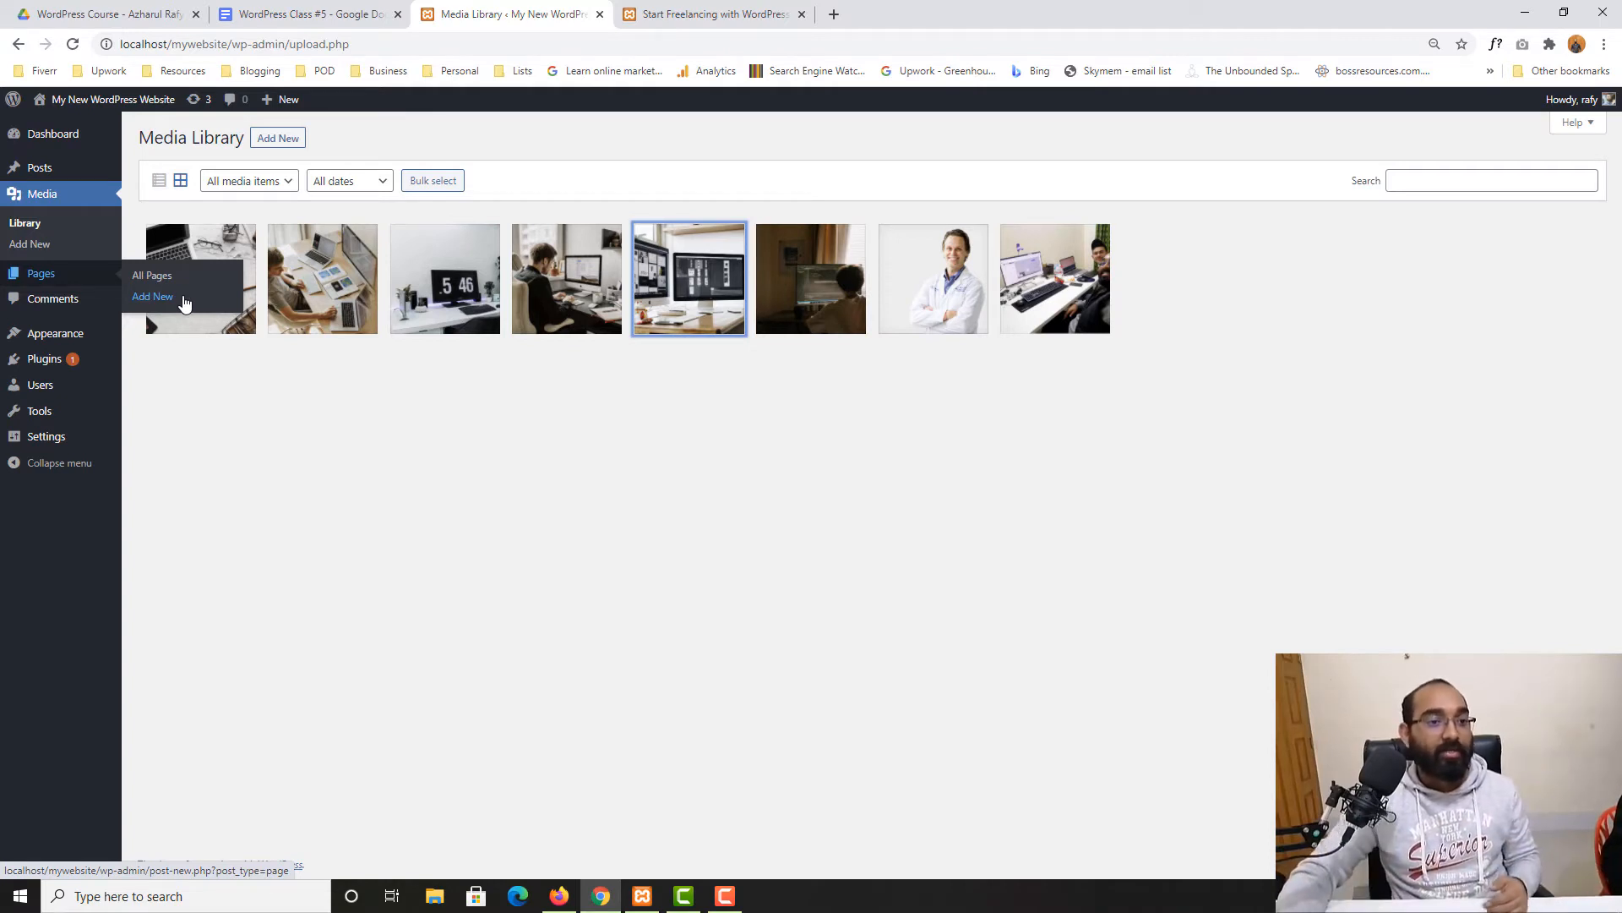
left_click(150, 283)
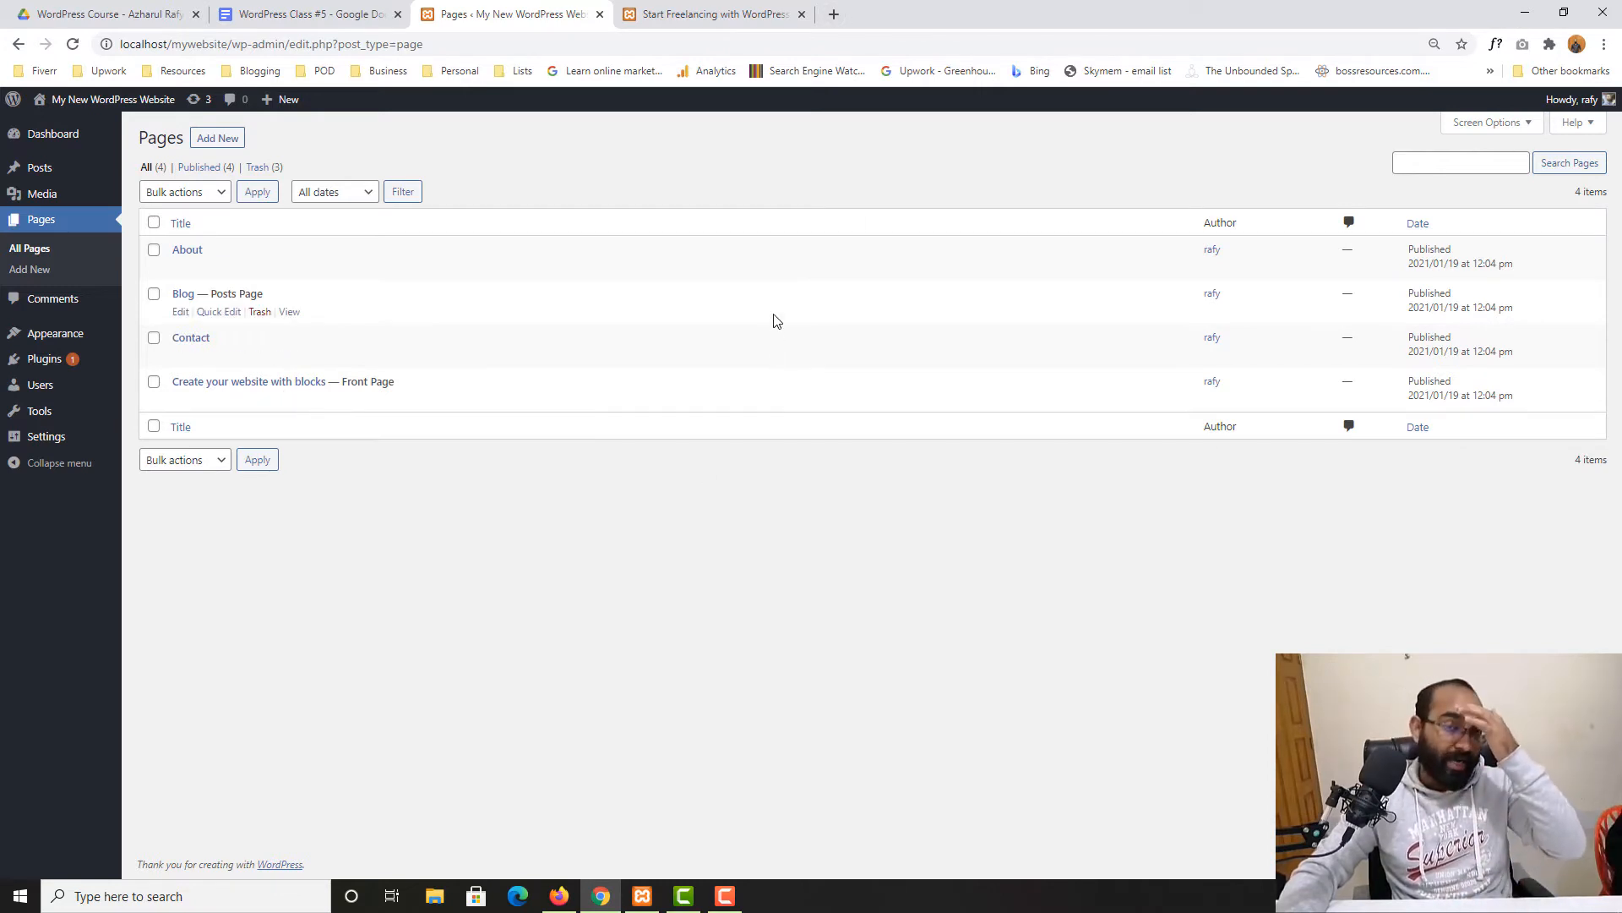
- Open learners.world in a new browser tab and examine the pages linked in its header menu and footer
left_click(834, 13)
type("learners.world")
key("Return")
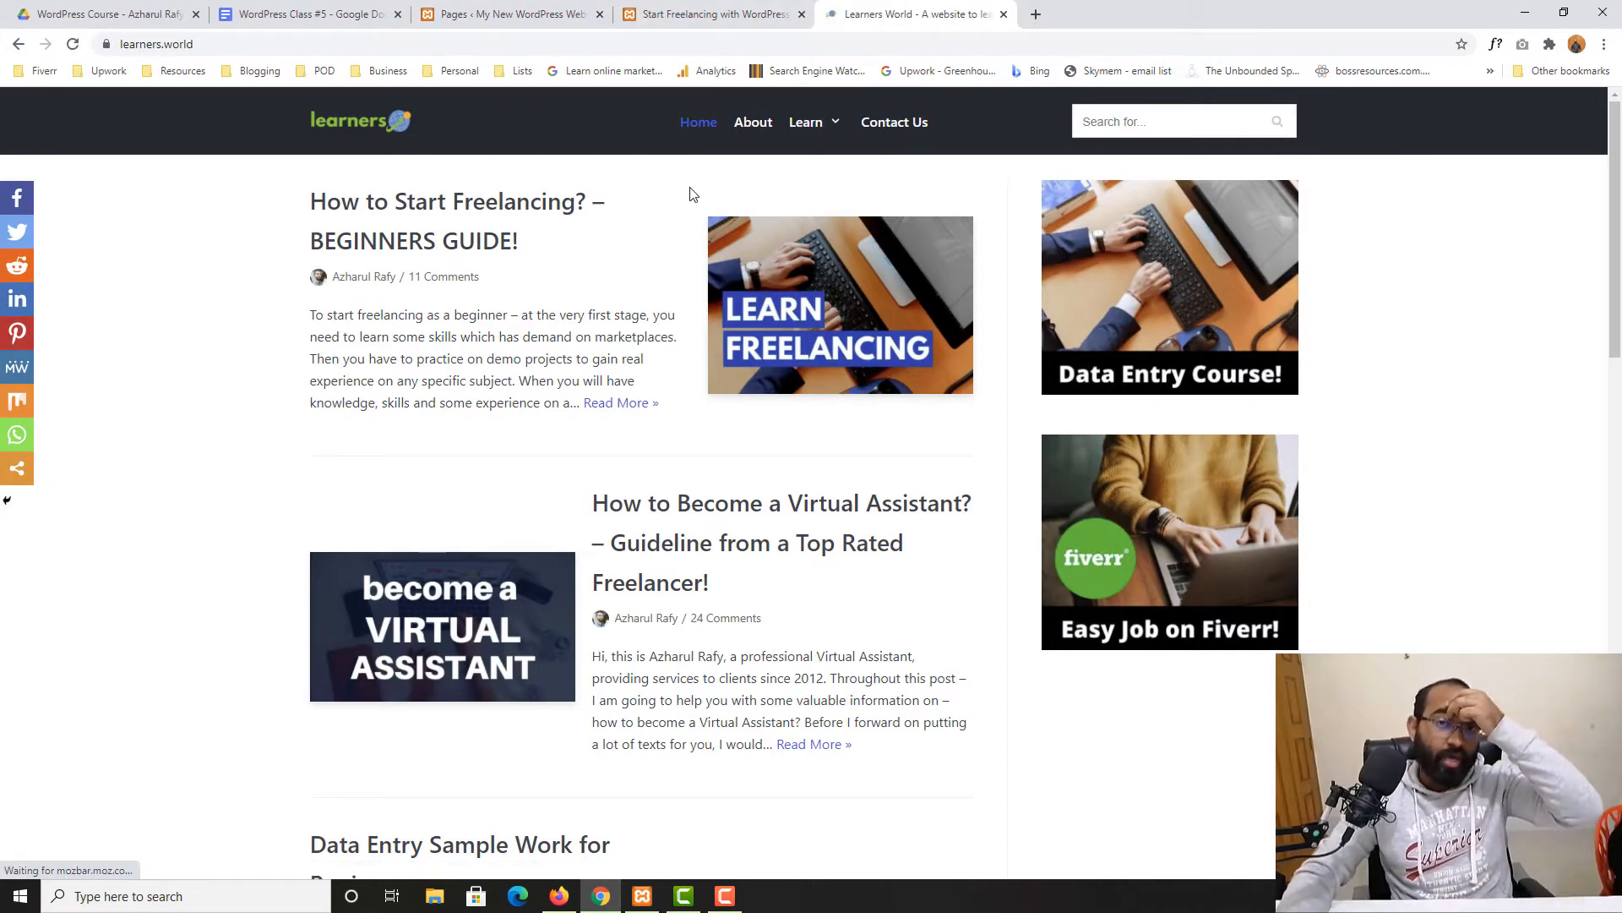
mouse_move(808, 137)
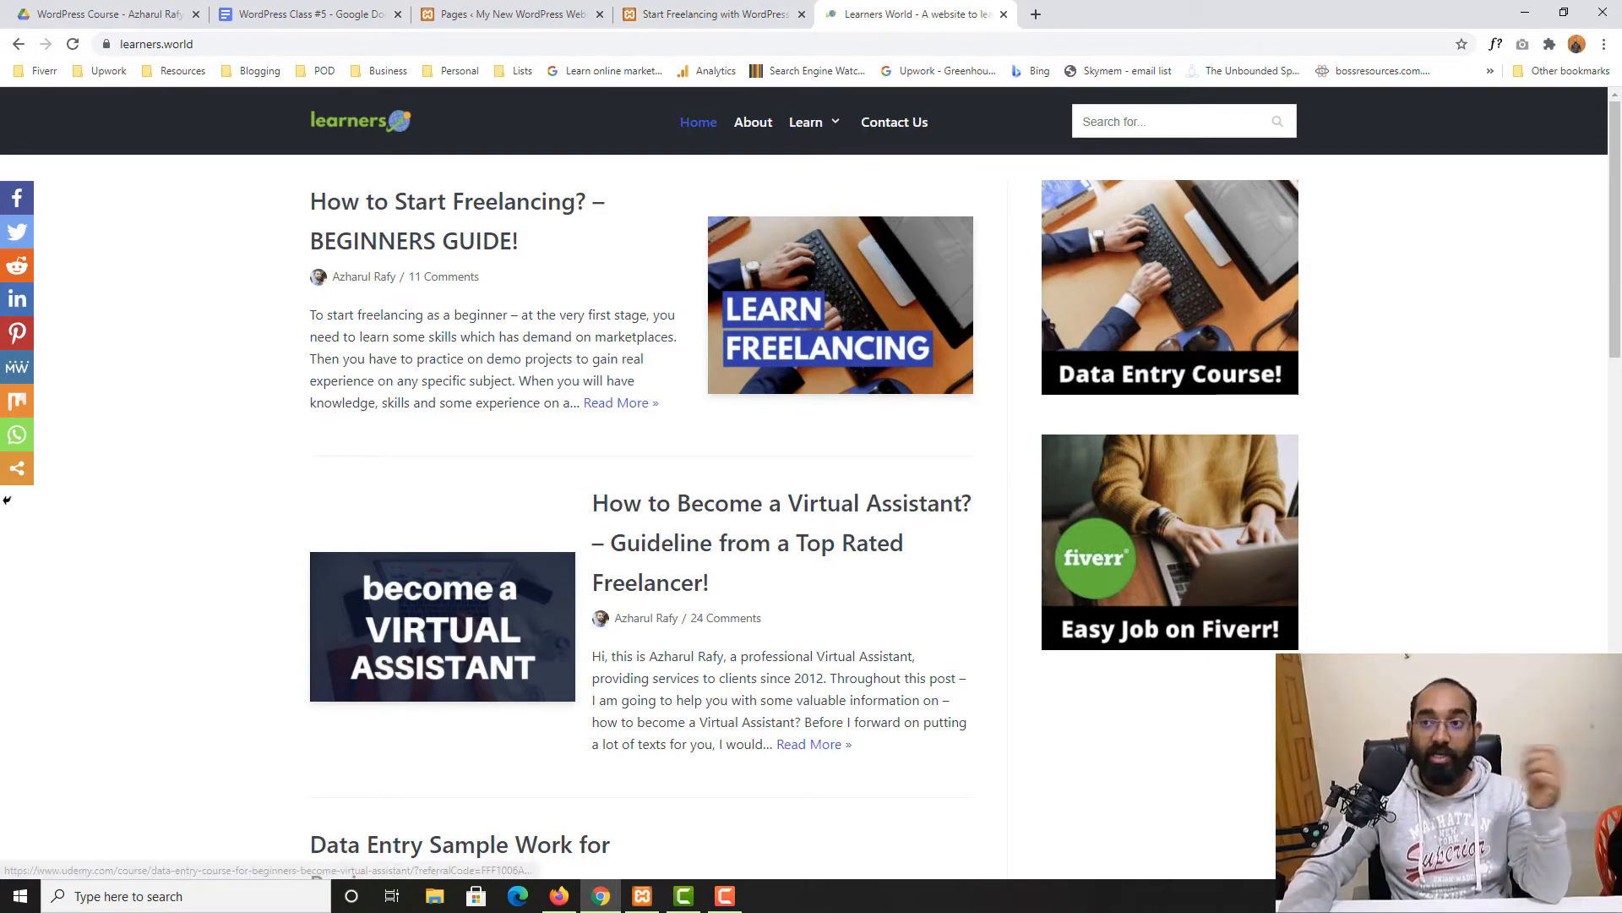
left_click_drag(1617, 125, 1614, 630)
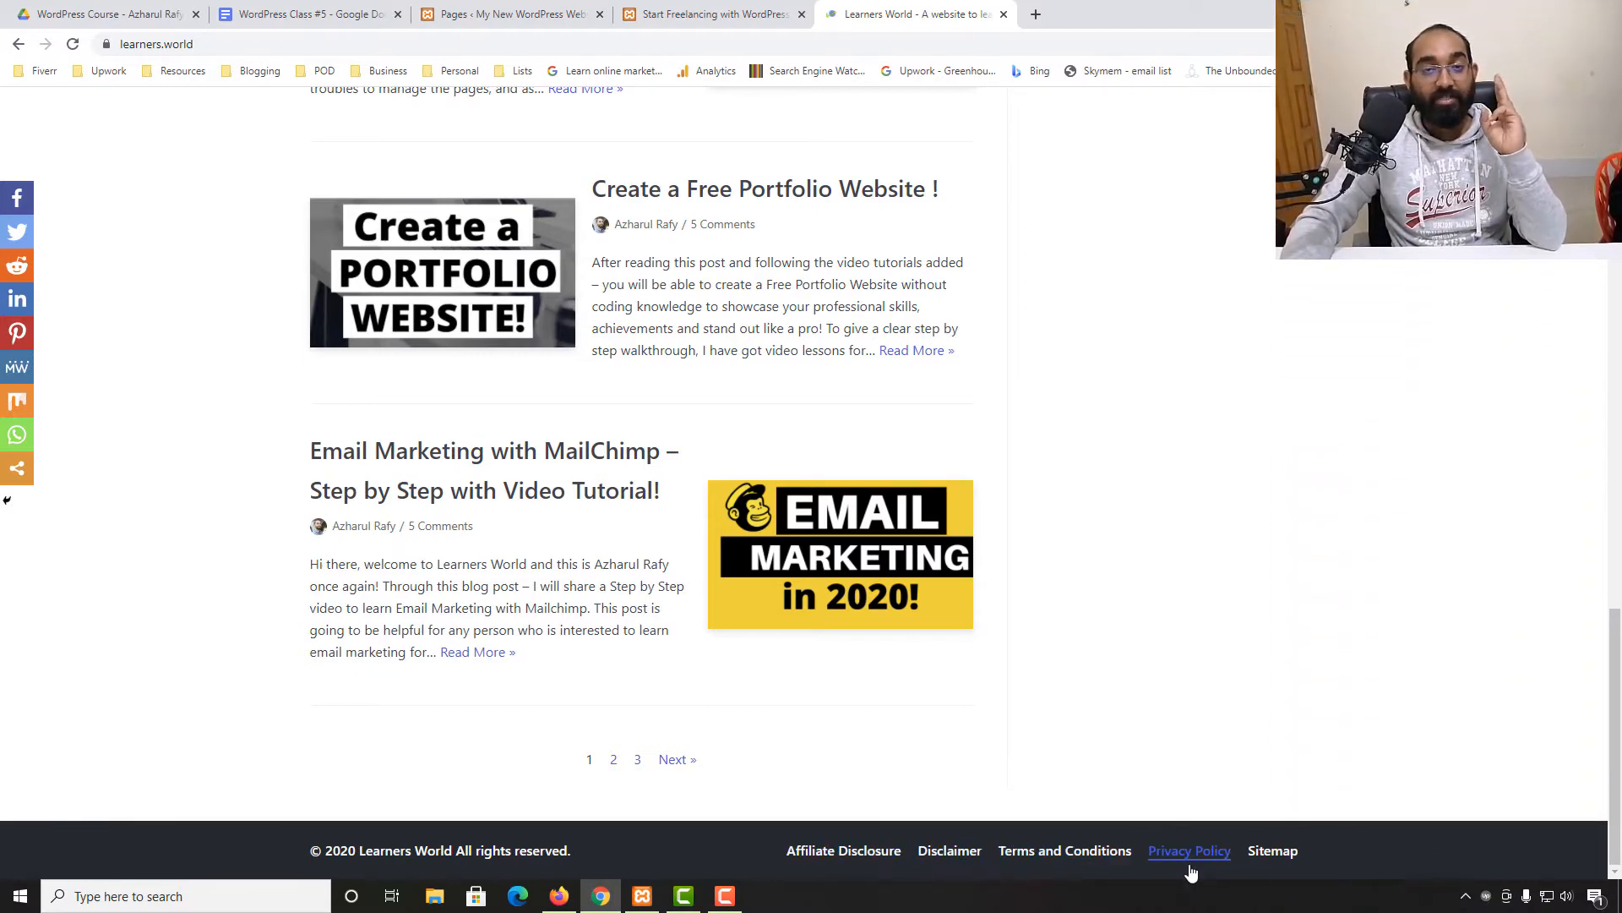
scroll(82, 648, "up", 8)
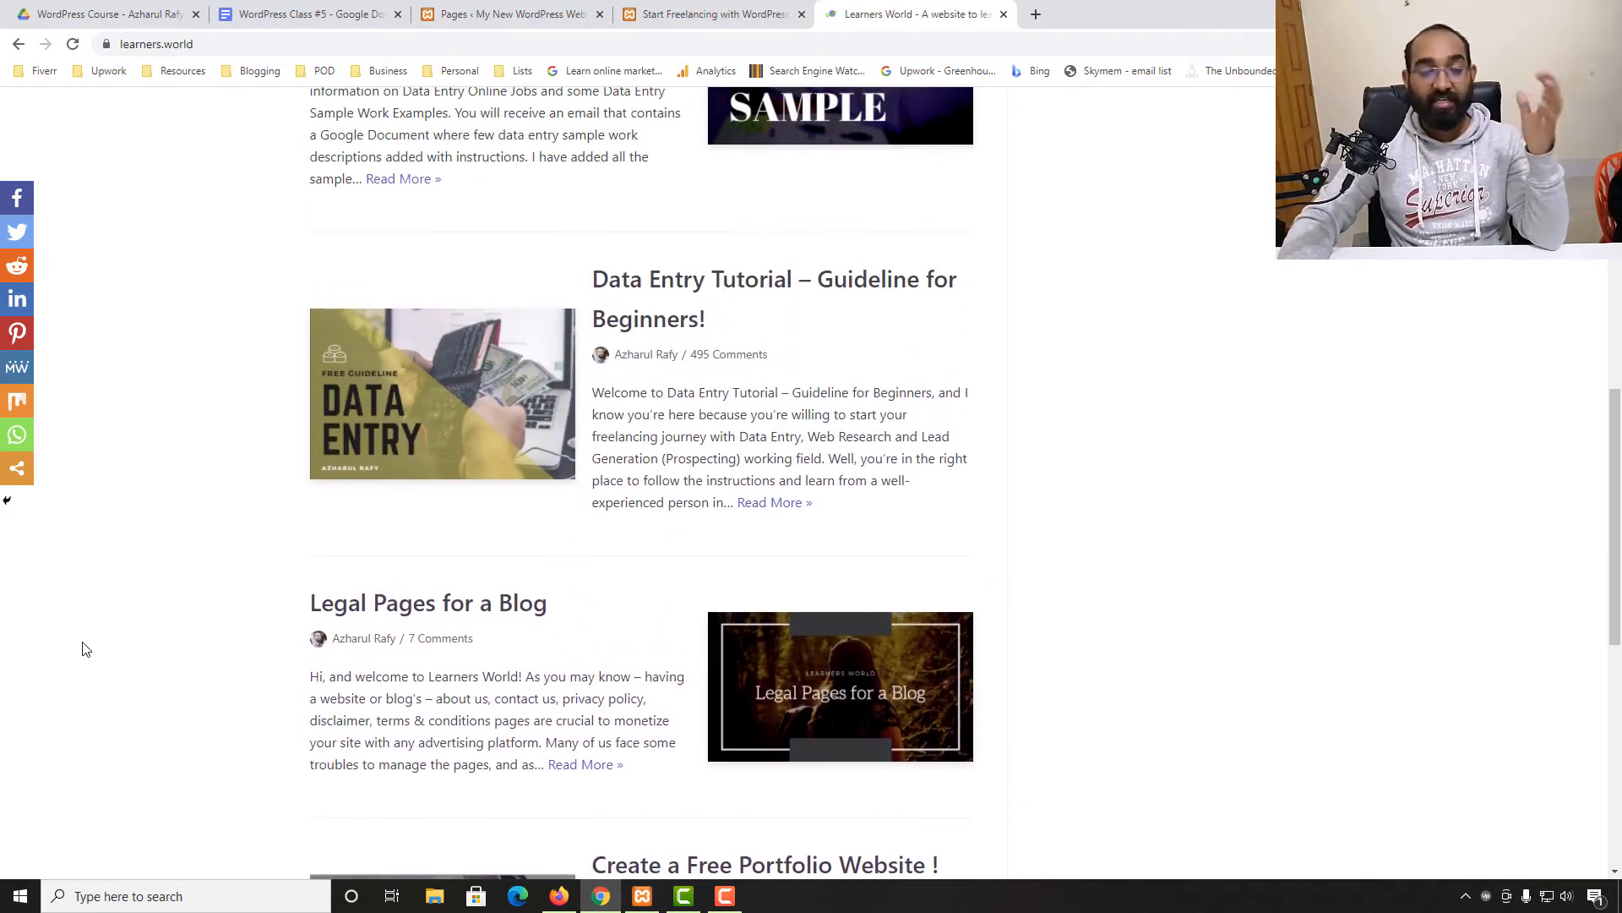
scroll(82, 648, "up", 9)
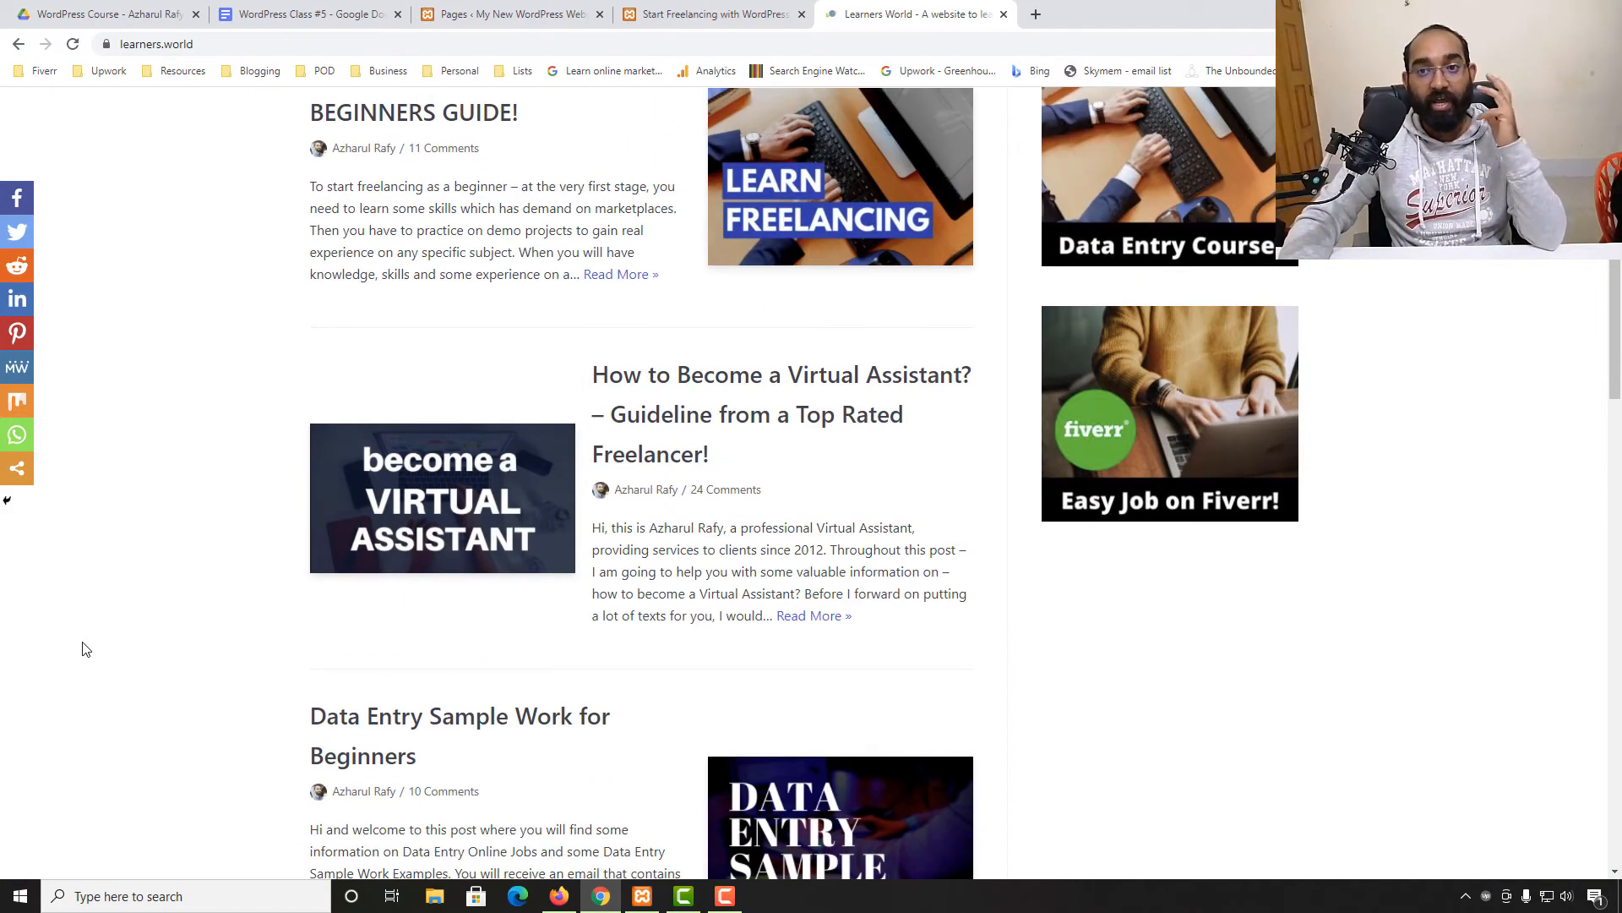
scroll(80, 645, "up", 2)
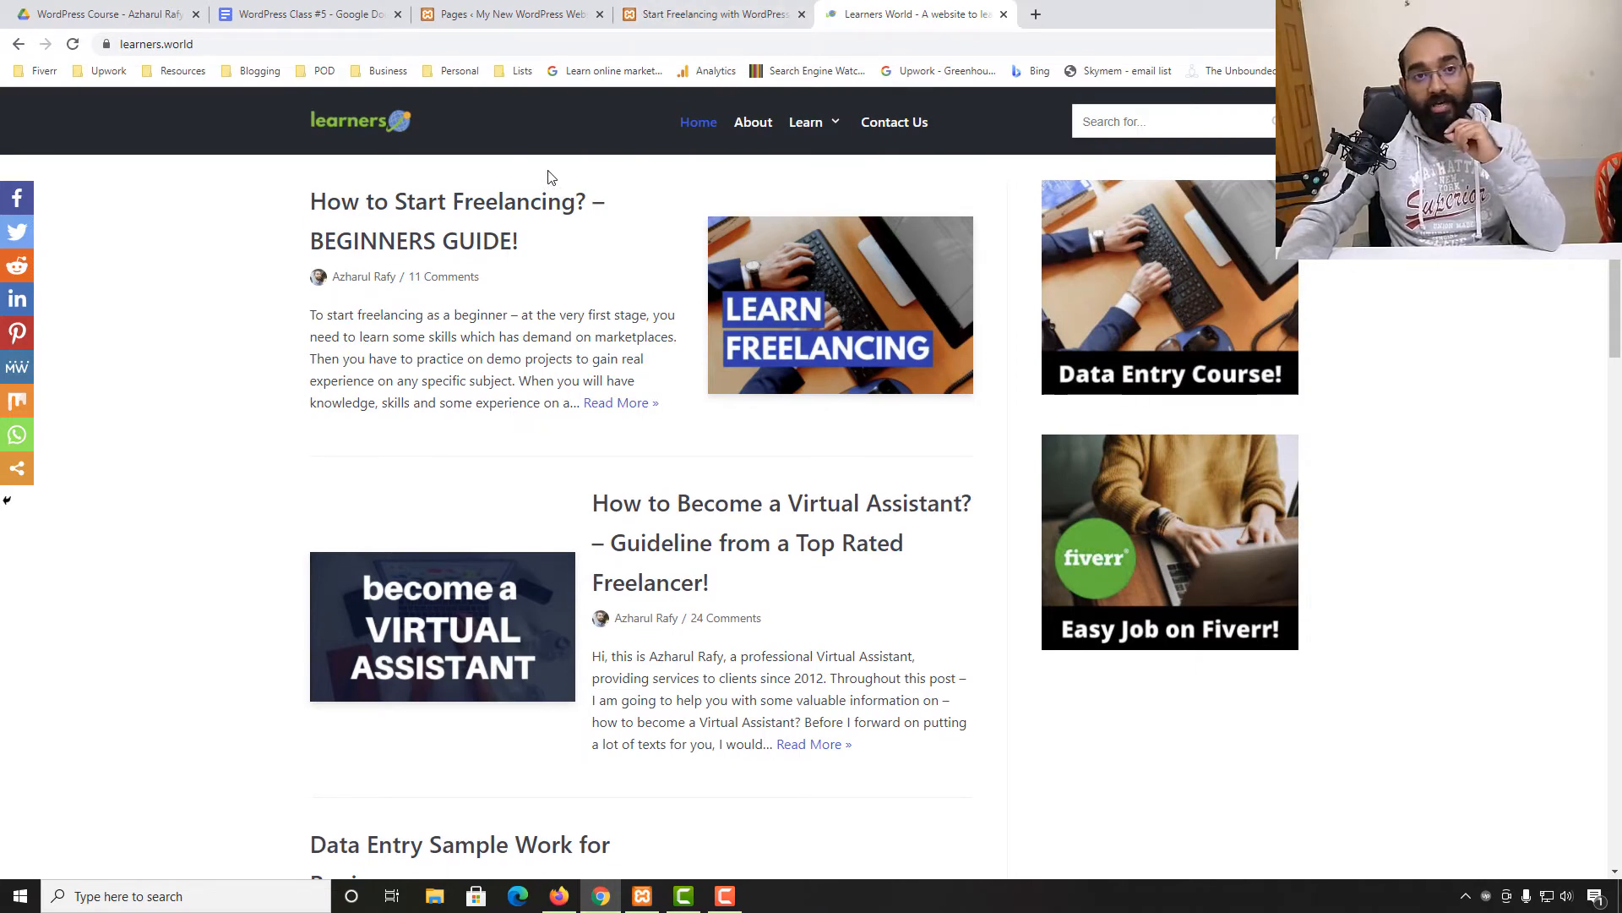
- Return to the WordPress Pages list and create a new page with the title "Services"
left_click(535, 4)
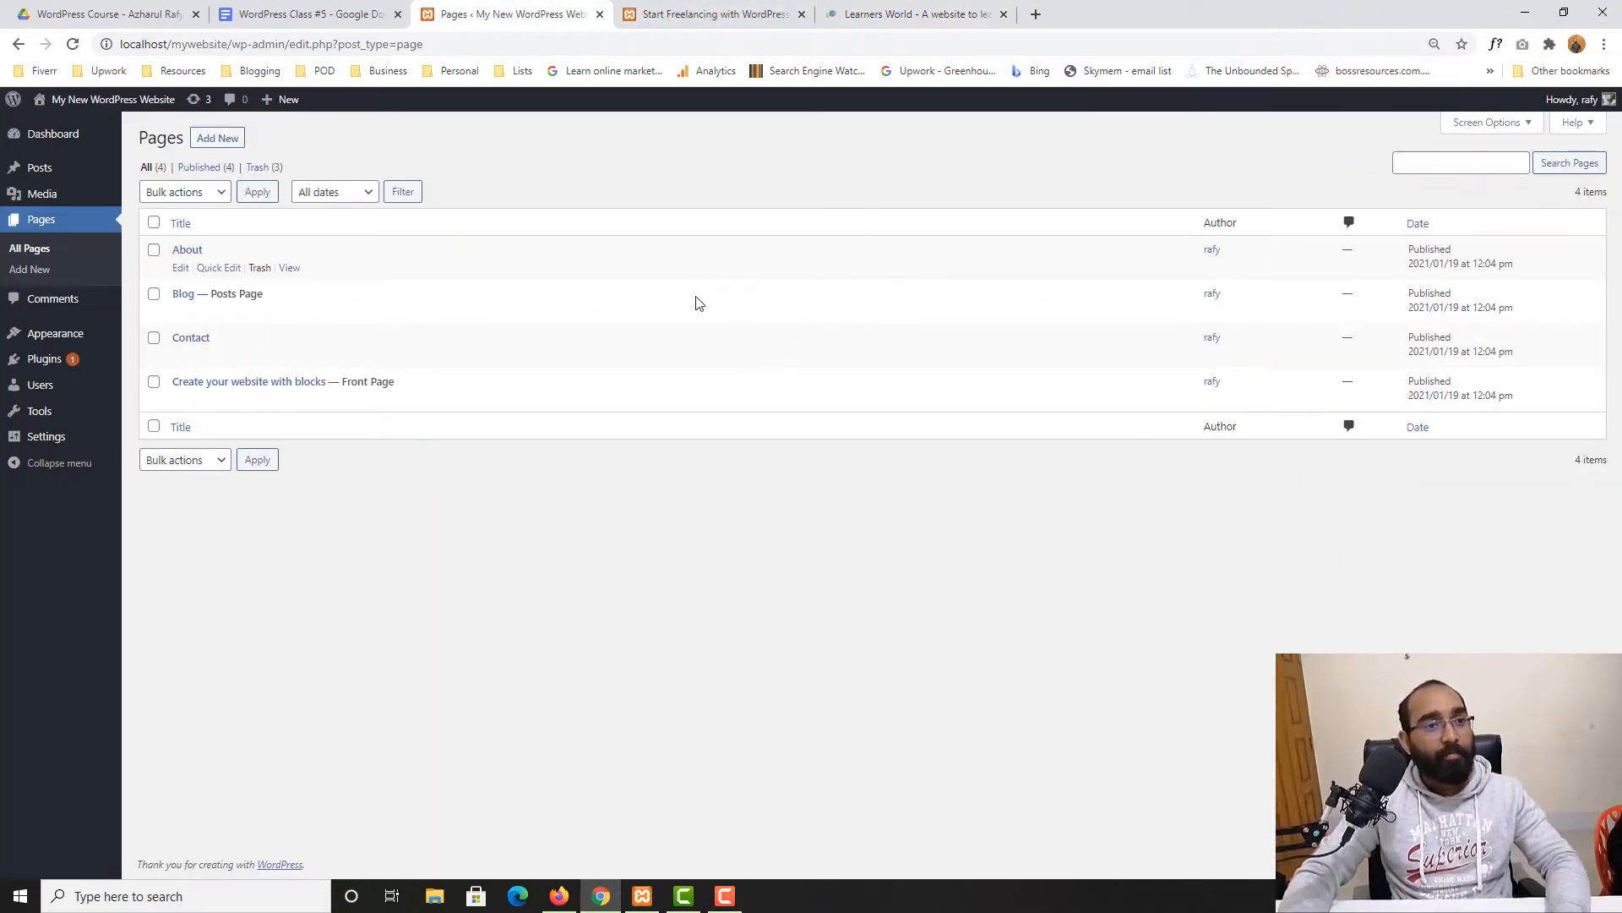
left_click(234, 140)
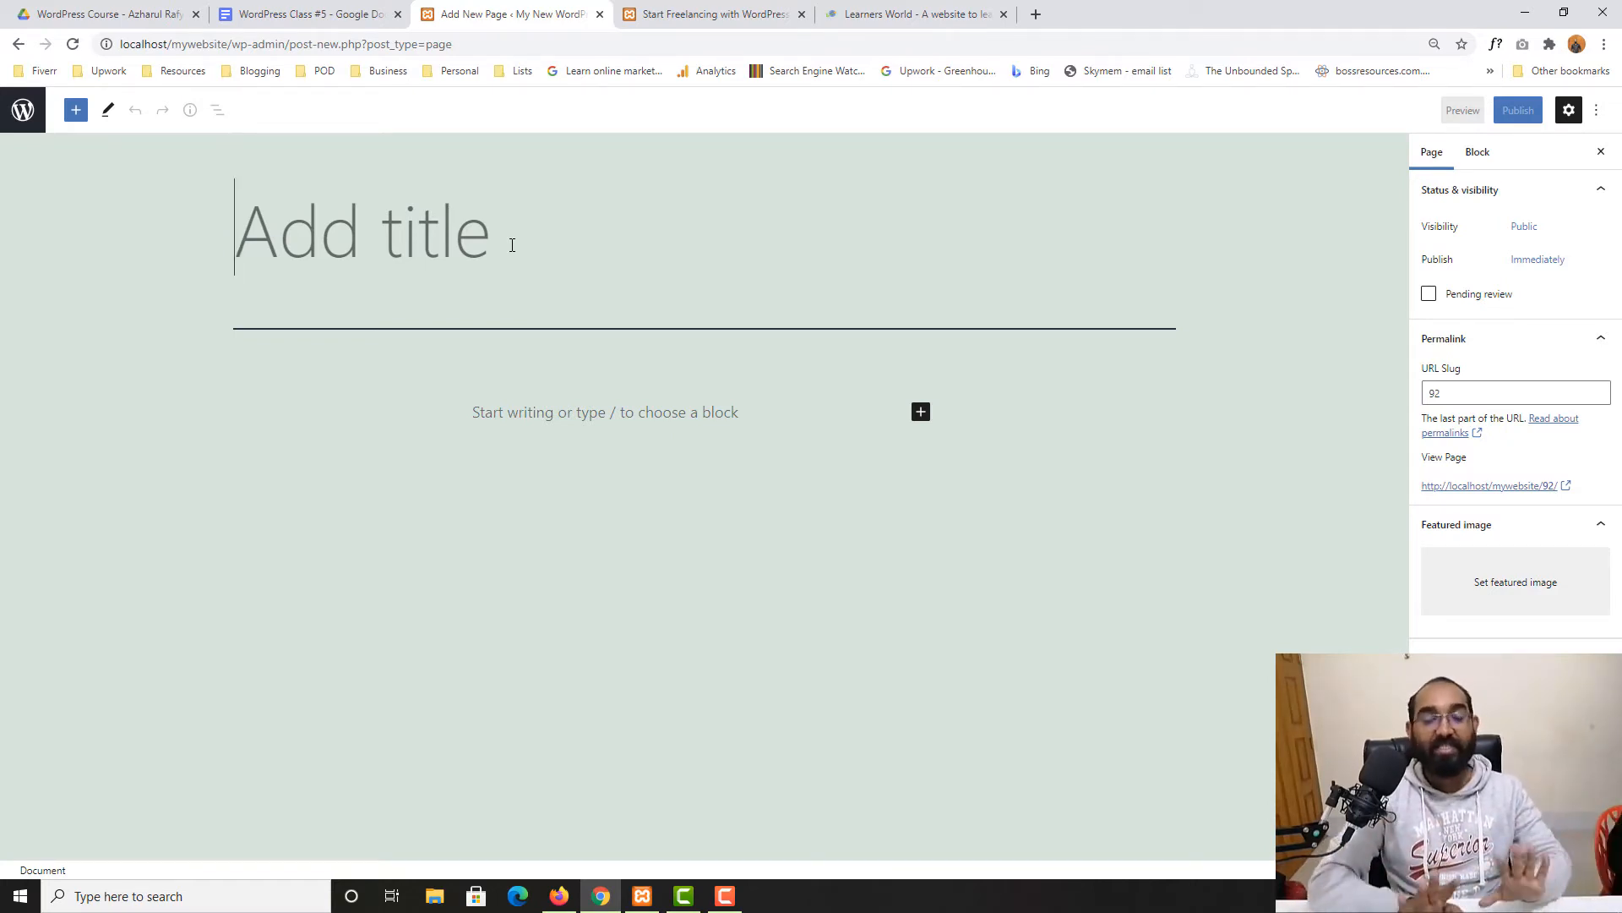
type("Se")
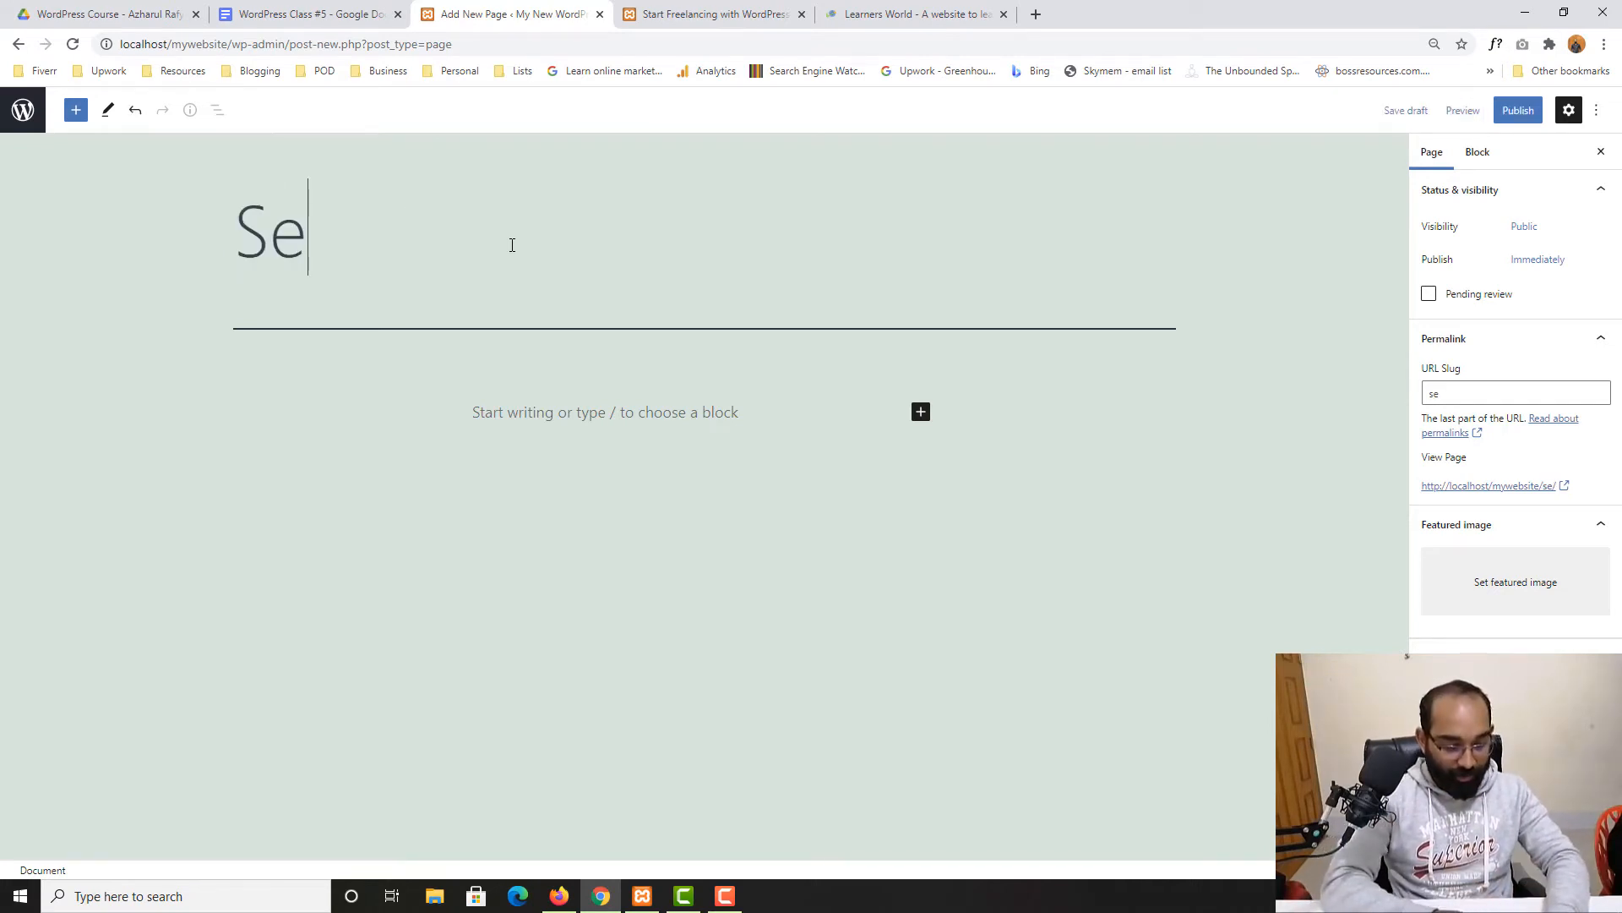
type("rvices")
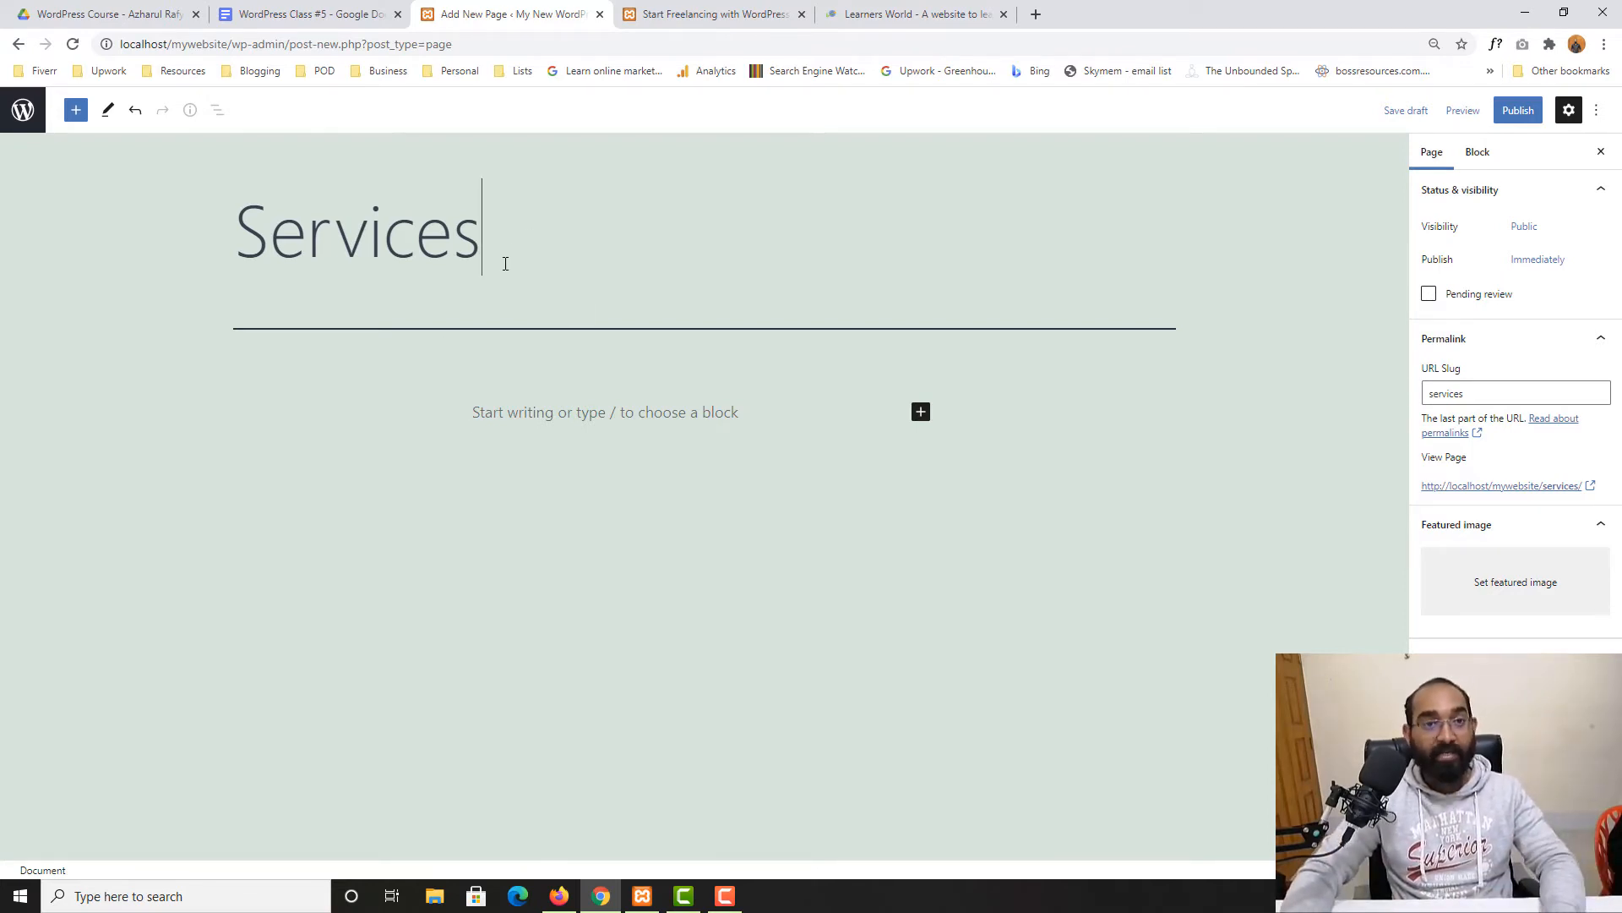
- Copy the "To start freelancing as a beginner" paragraph from the published post into the Services page's body and start an empty block below it
left_click(625, 399)
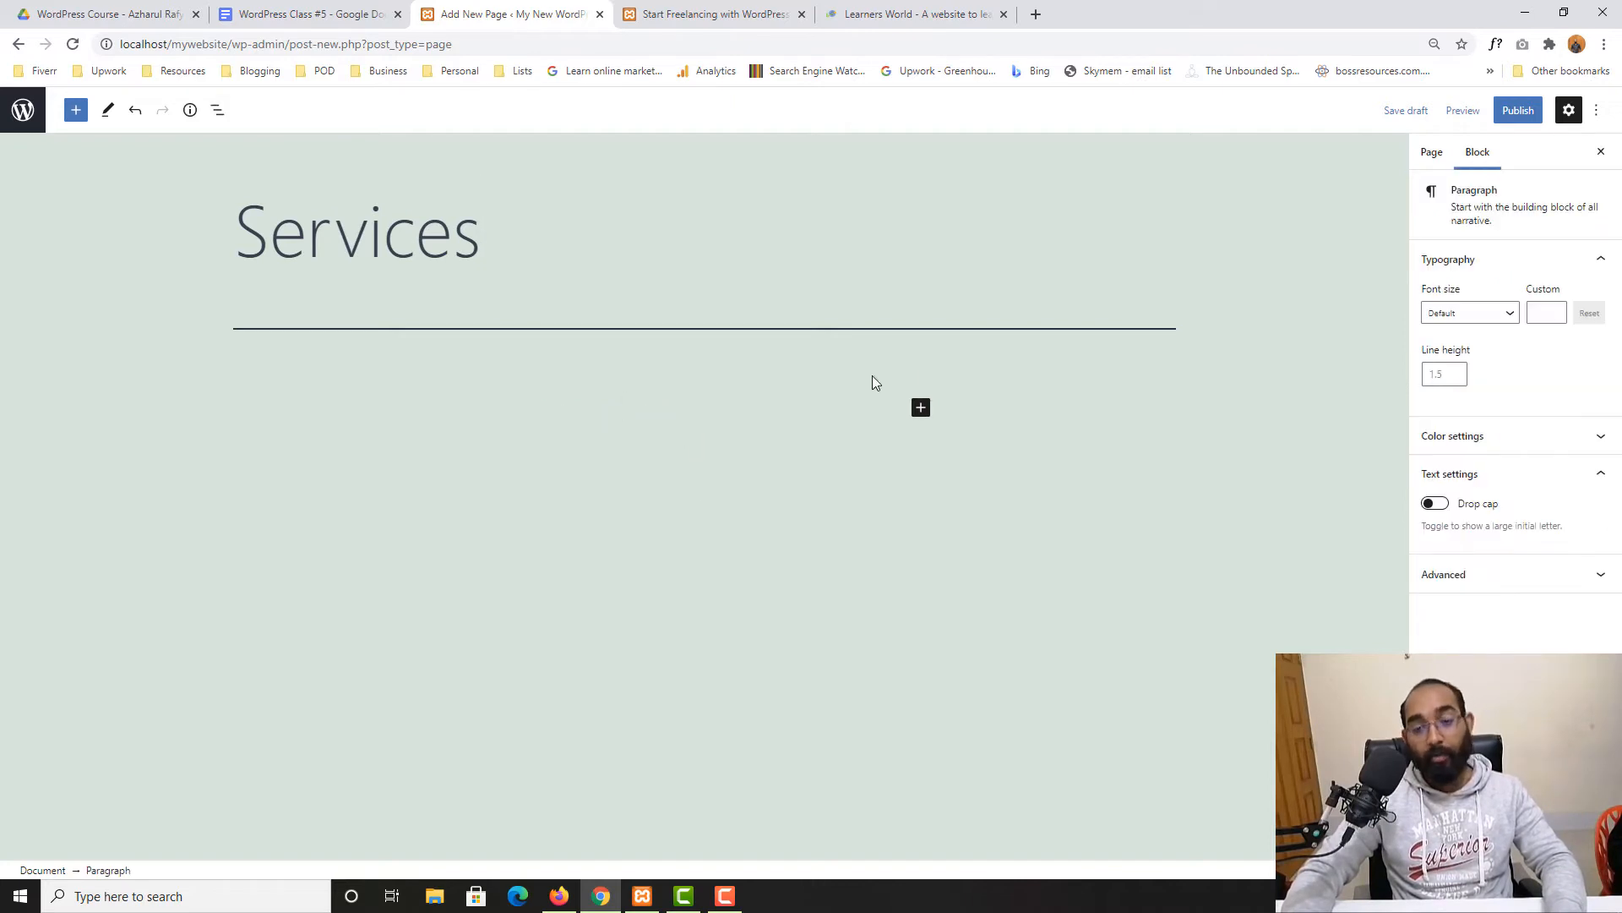
left_click(921, 408)
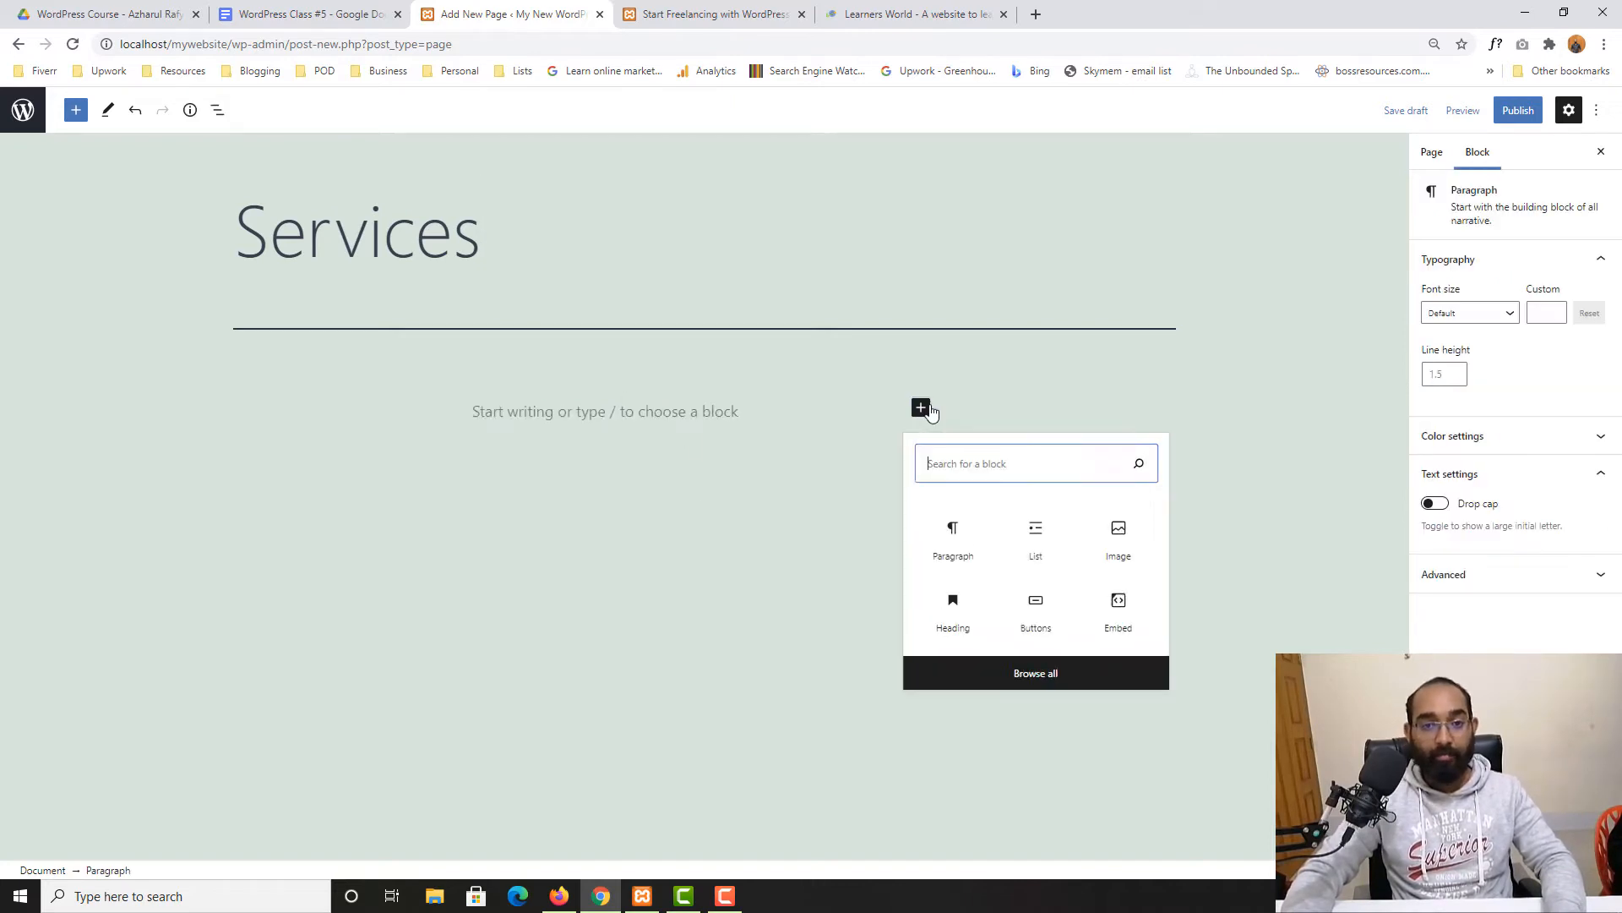
left_click(984, 545)
left_click(655, 10)
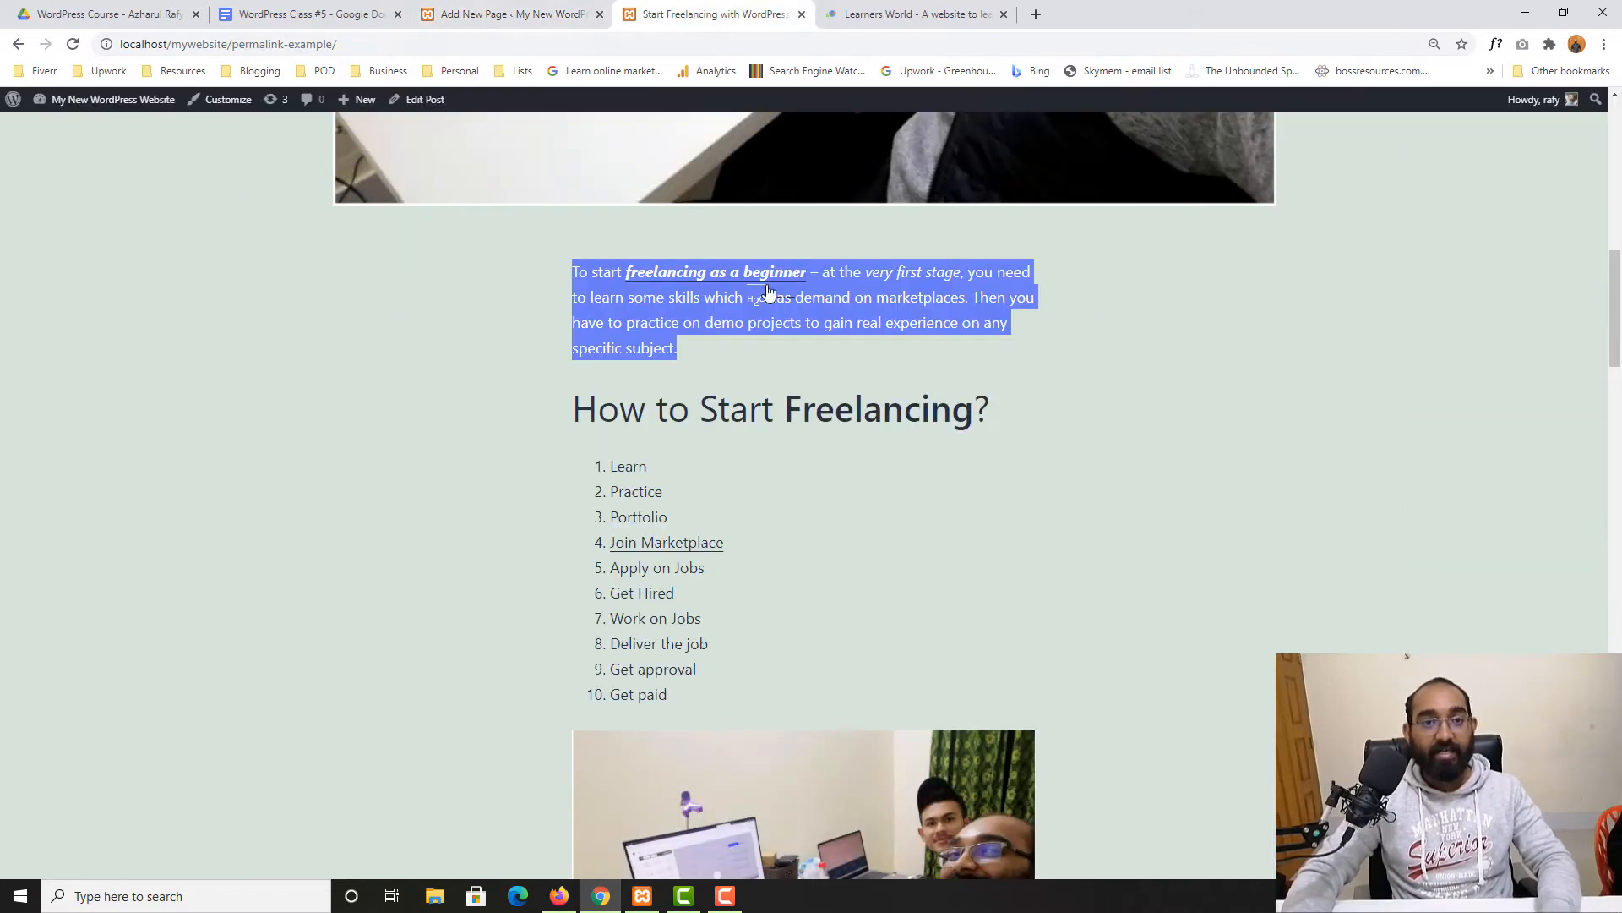
right_click(674, 291)
left_click(710, 309)
left_click(428, 7)
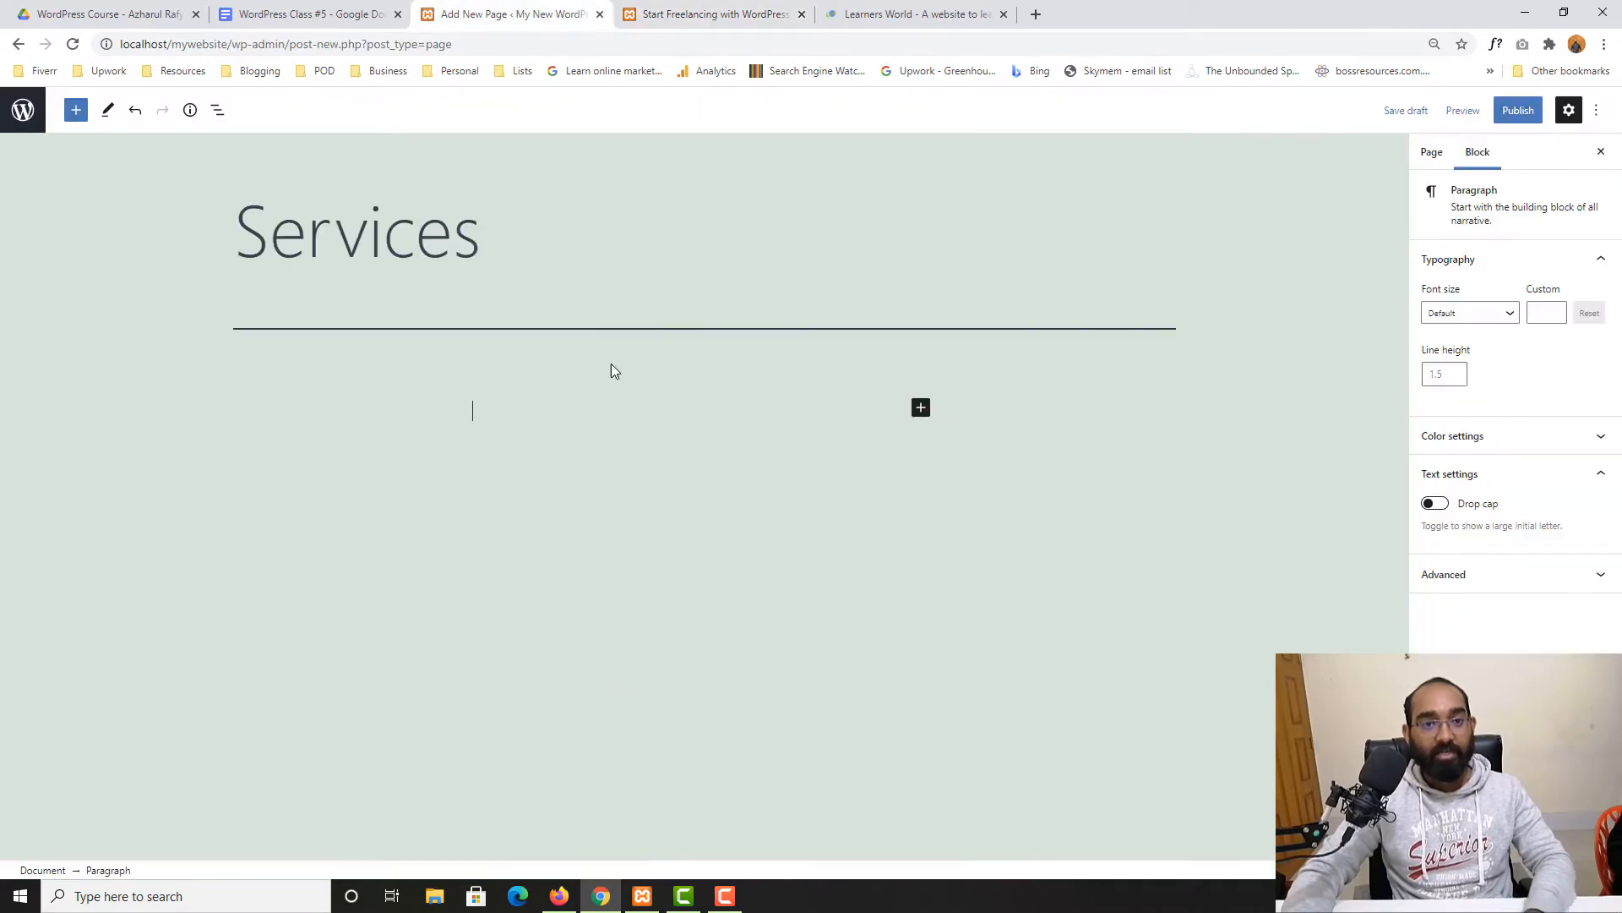
left_click(678, 8)
left_click(521, 12)
key("ctrl+v")
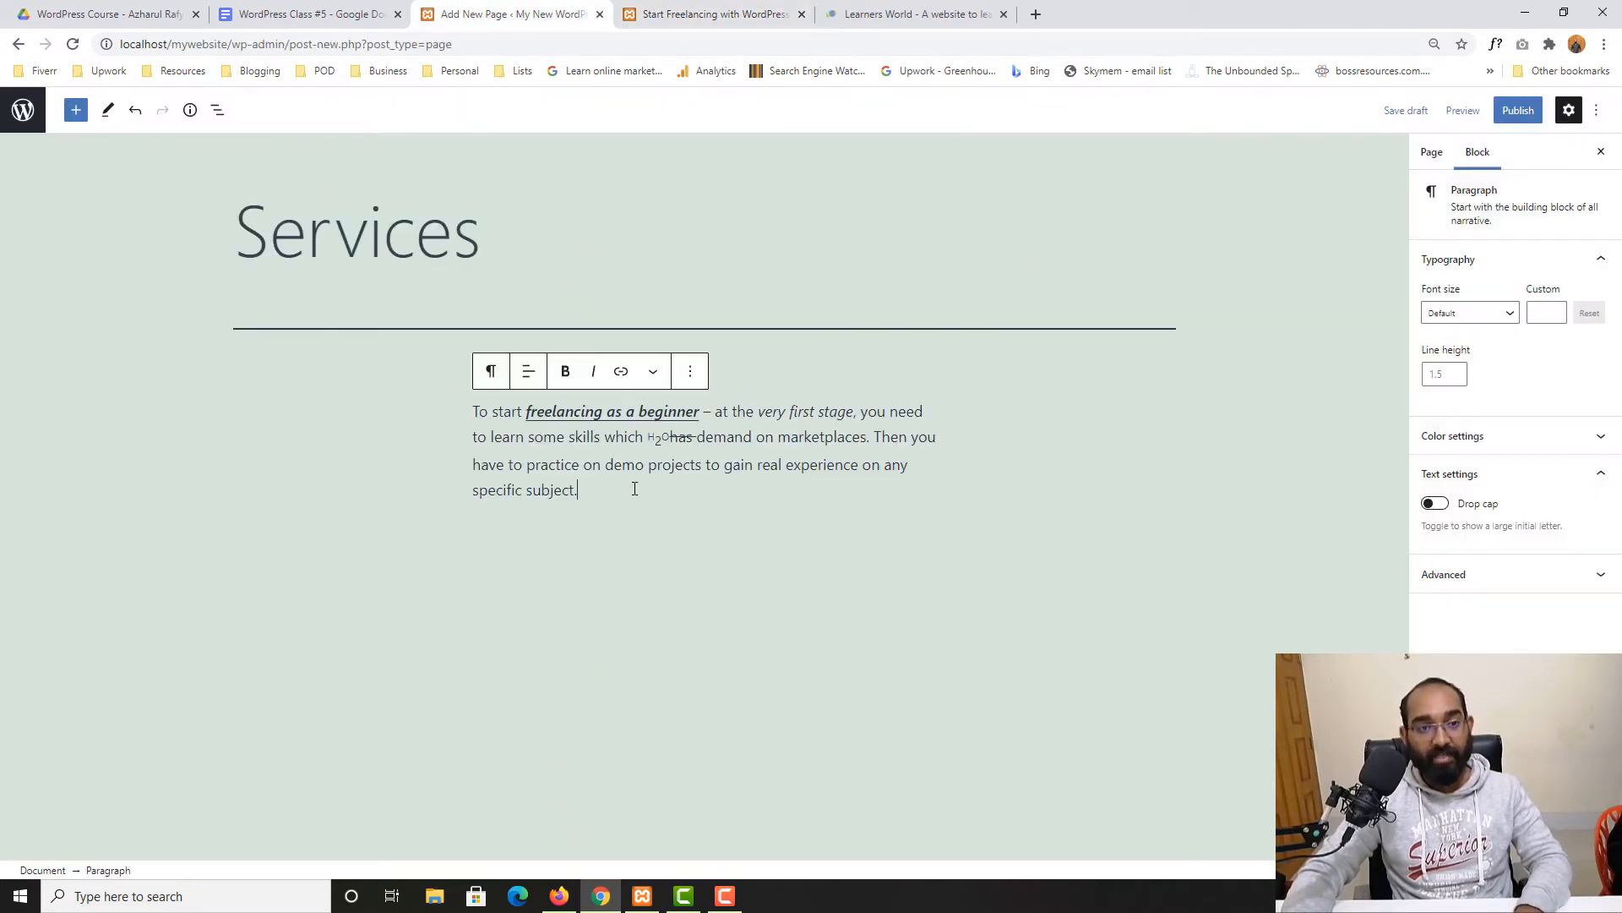
key("Return")
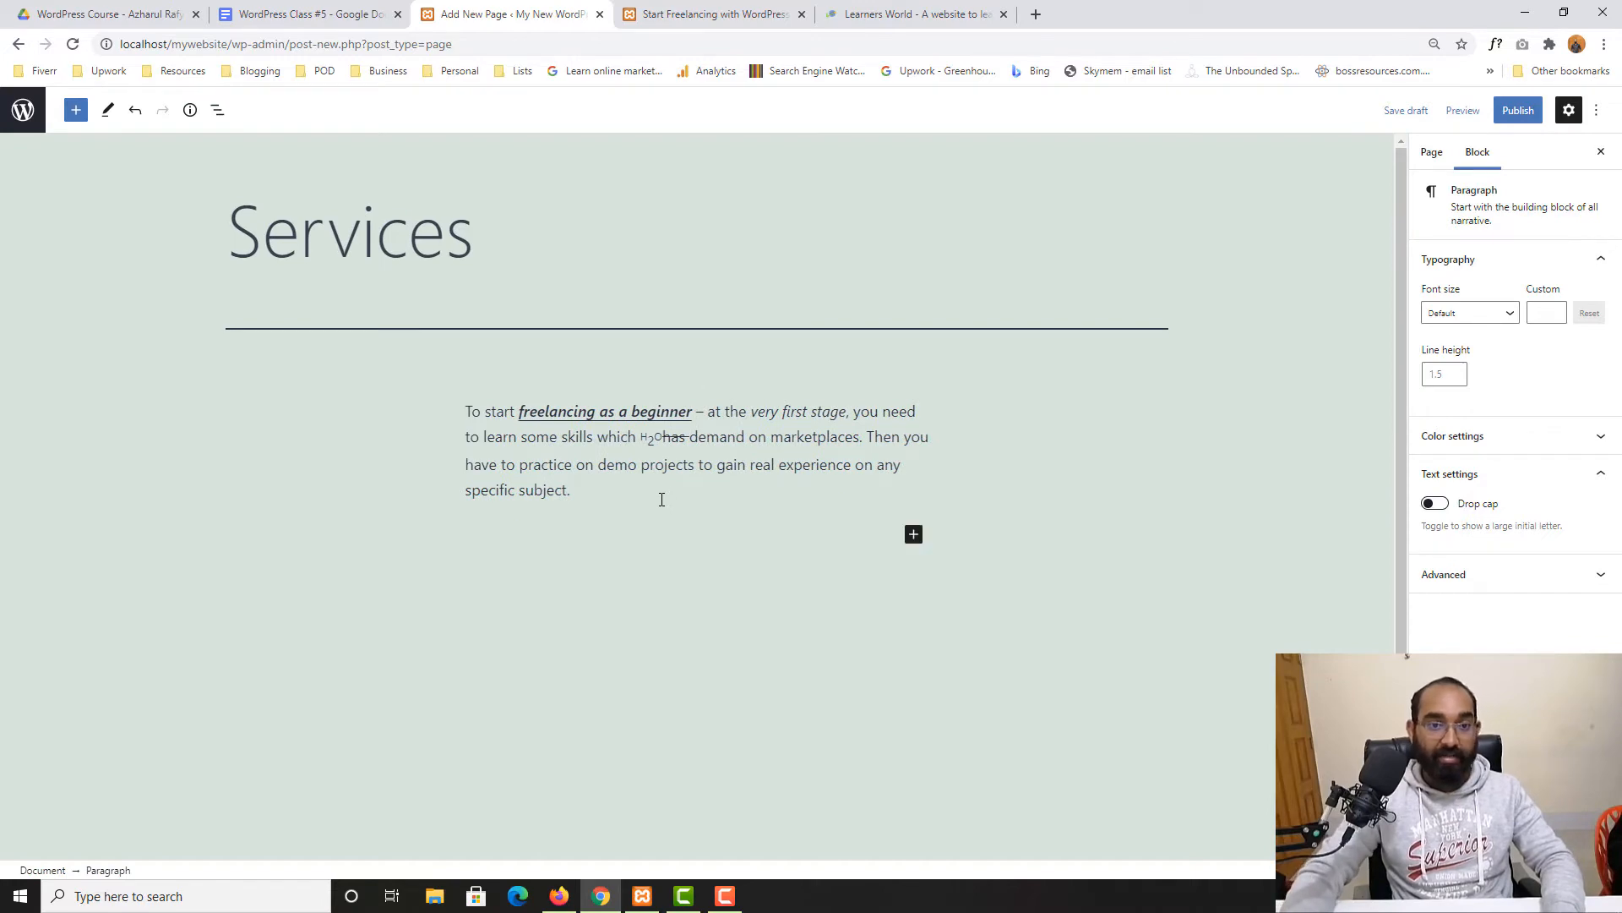
left_click(790, 7)
scroll(759, 503, "down", 4)
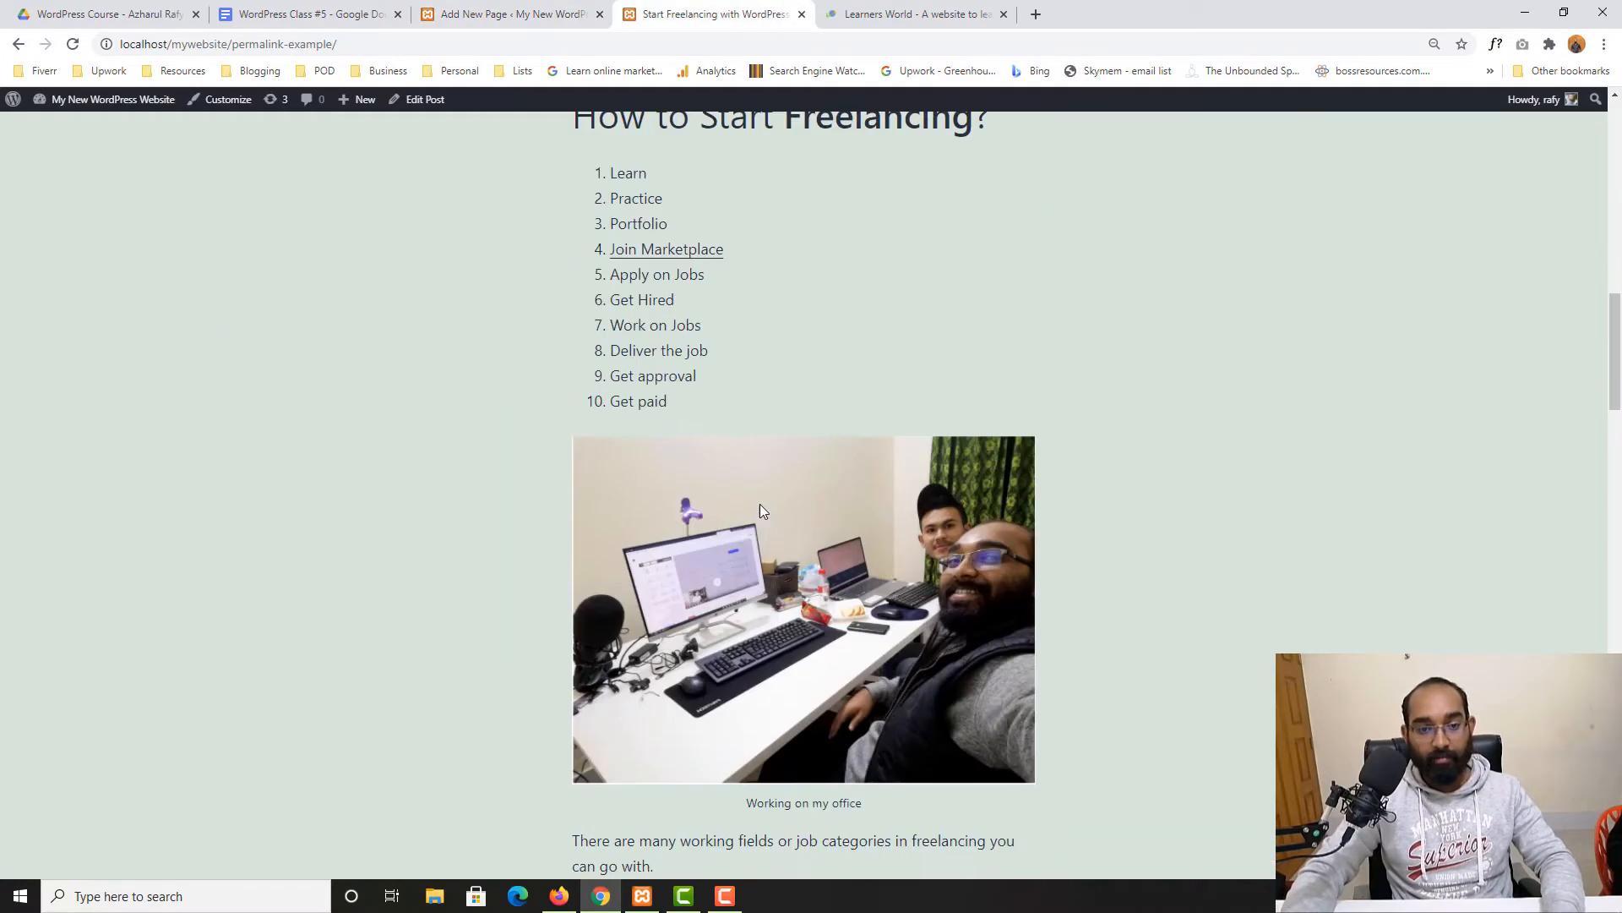
left_click(474, 13)
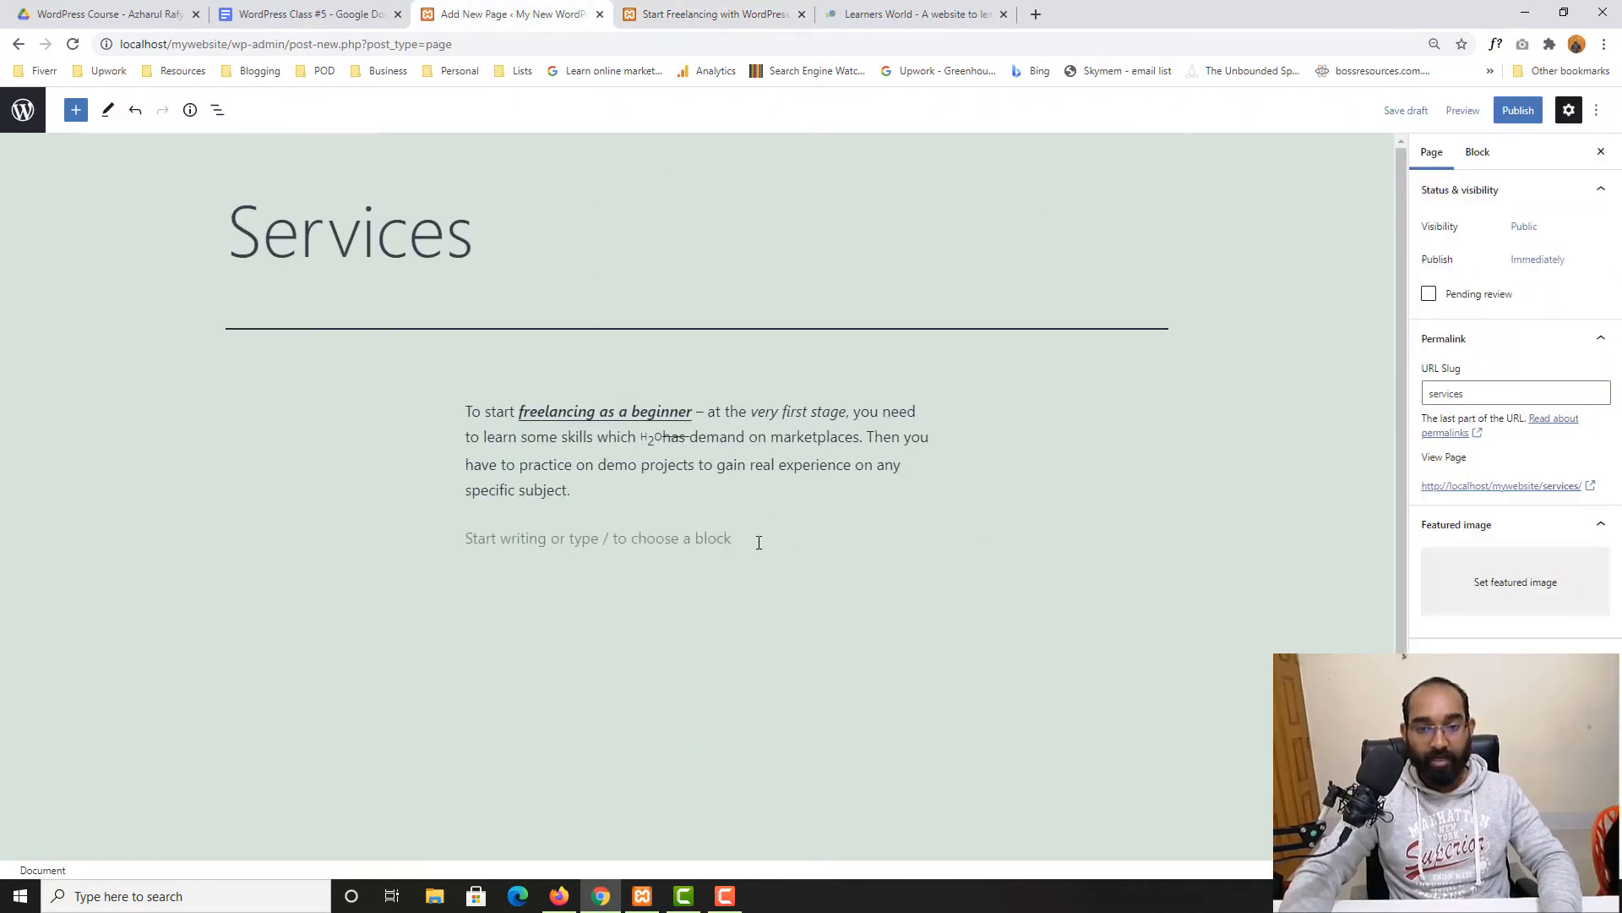
- Insert an Image block below the paragraph, using pexels-olia-danilevich-4974914.jpg from the Media Library
left_click(757, 533)
left_click(914, 534)
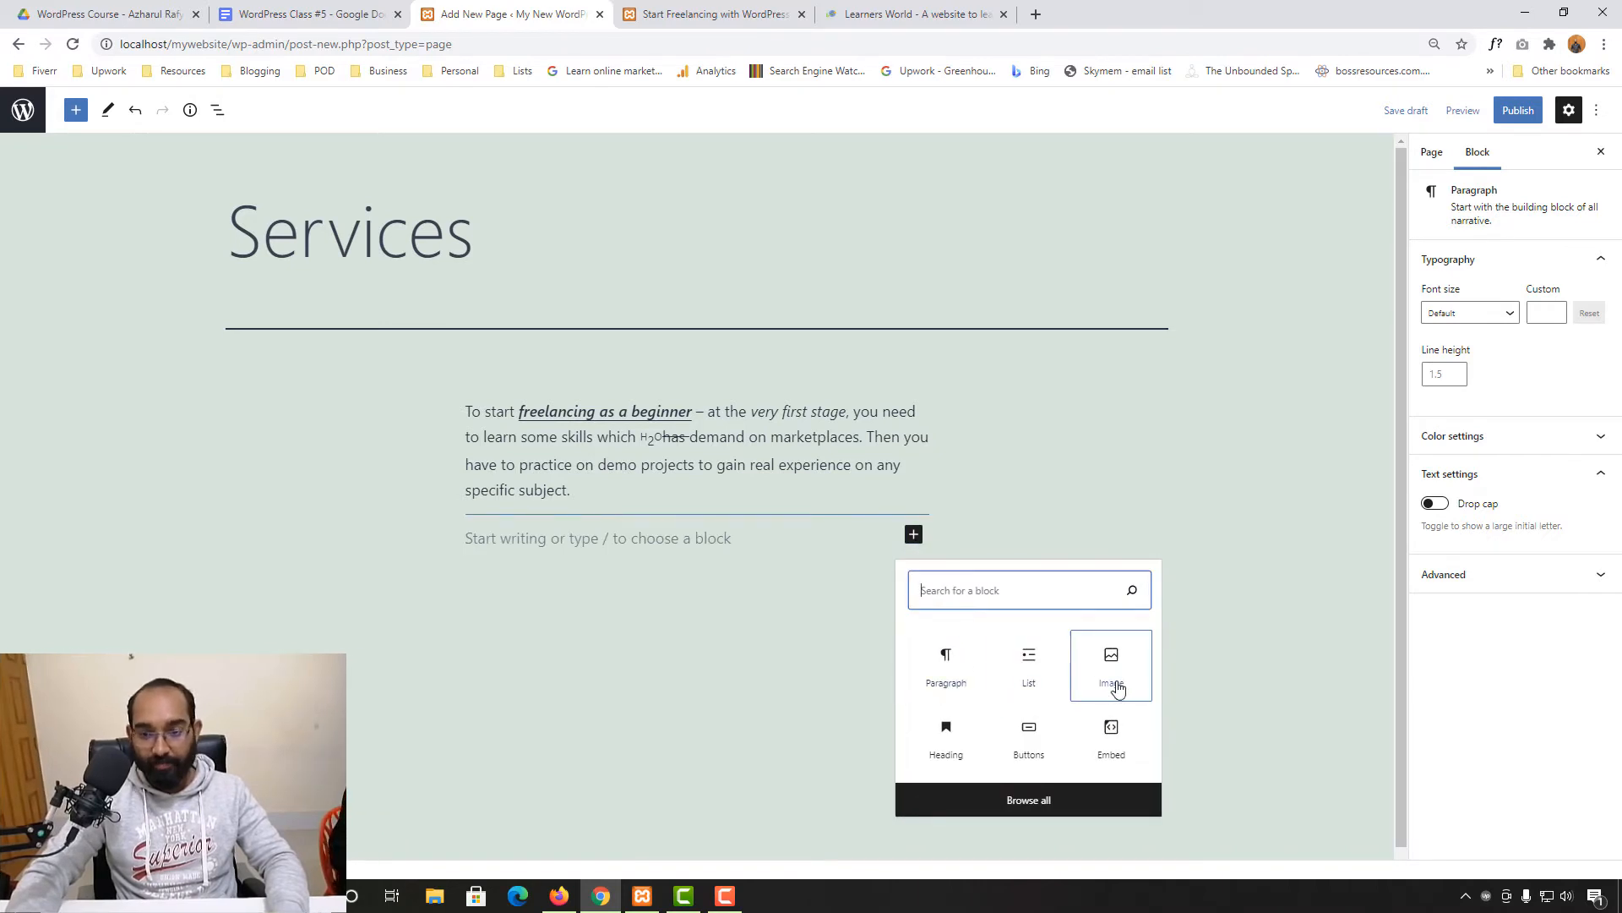
left_click(1113, 664)
left_click(551, 634)
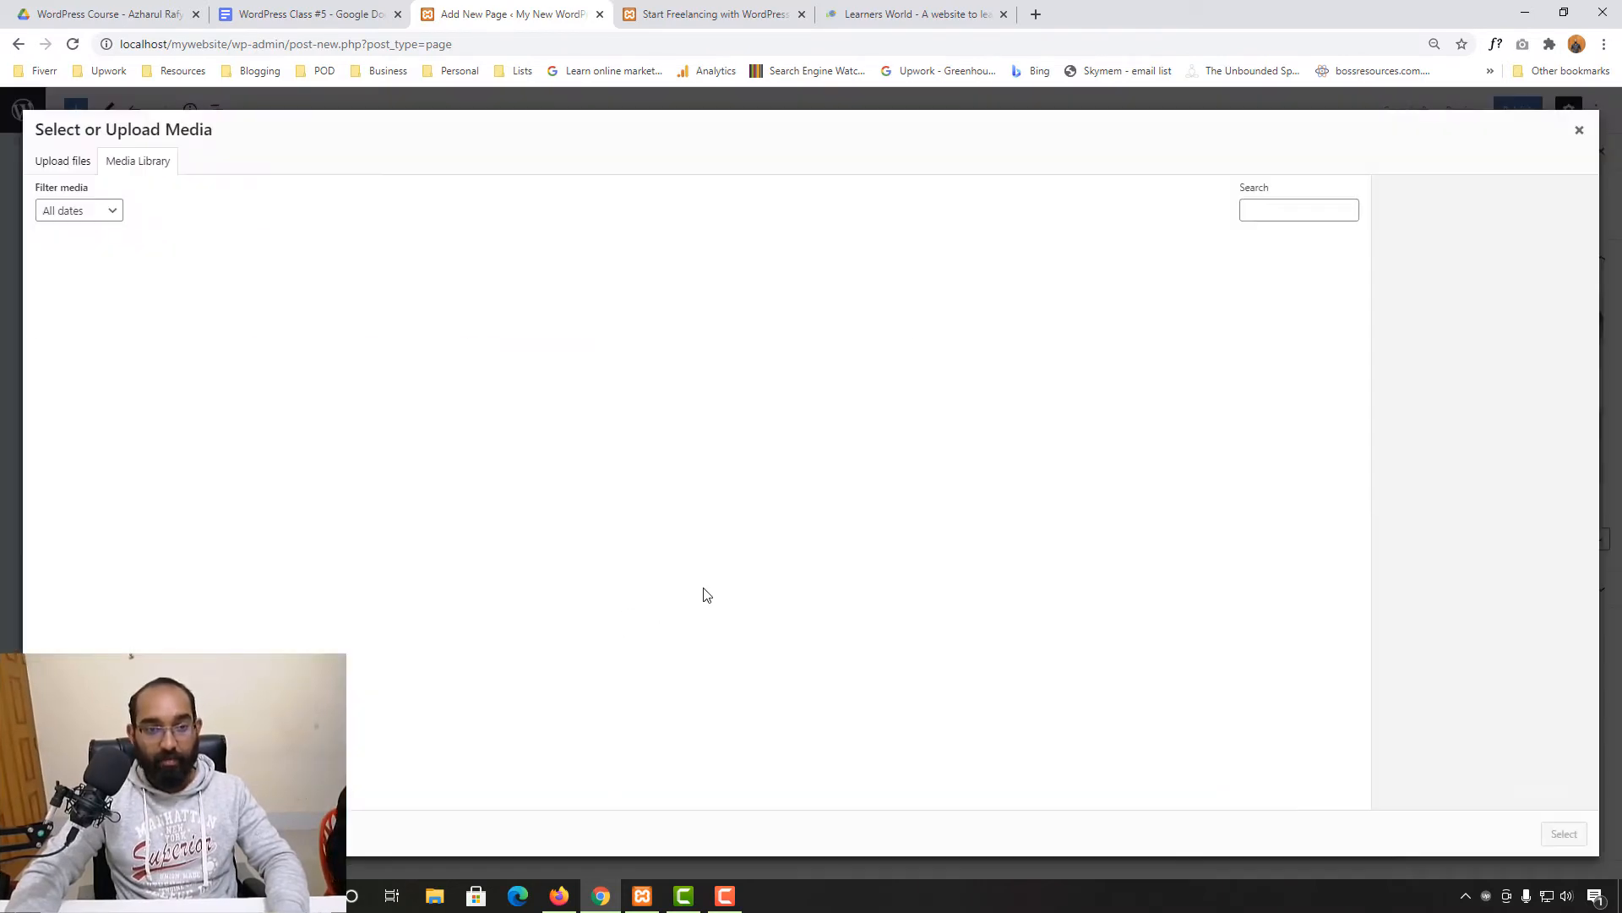
left_click(195, 285)
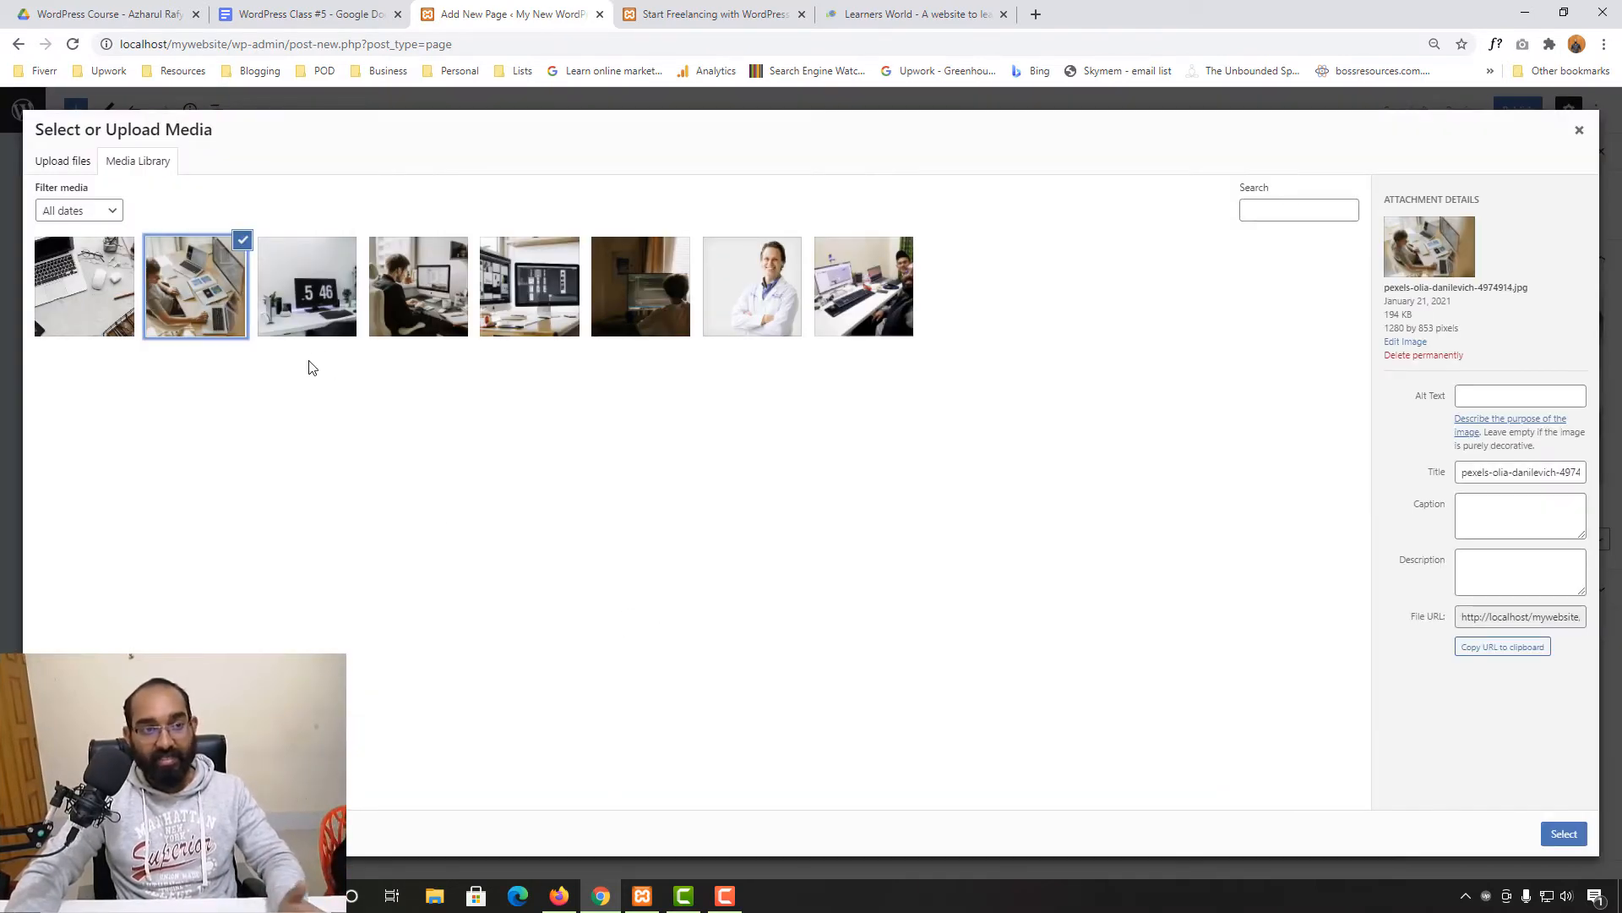
left_click(1564, 834)
left_click(784, 465)
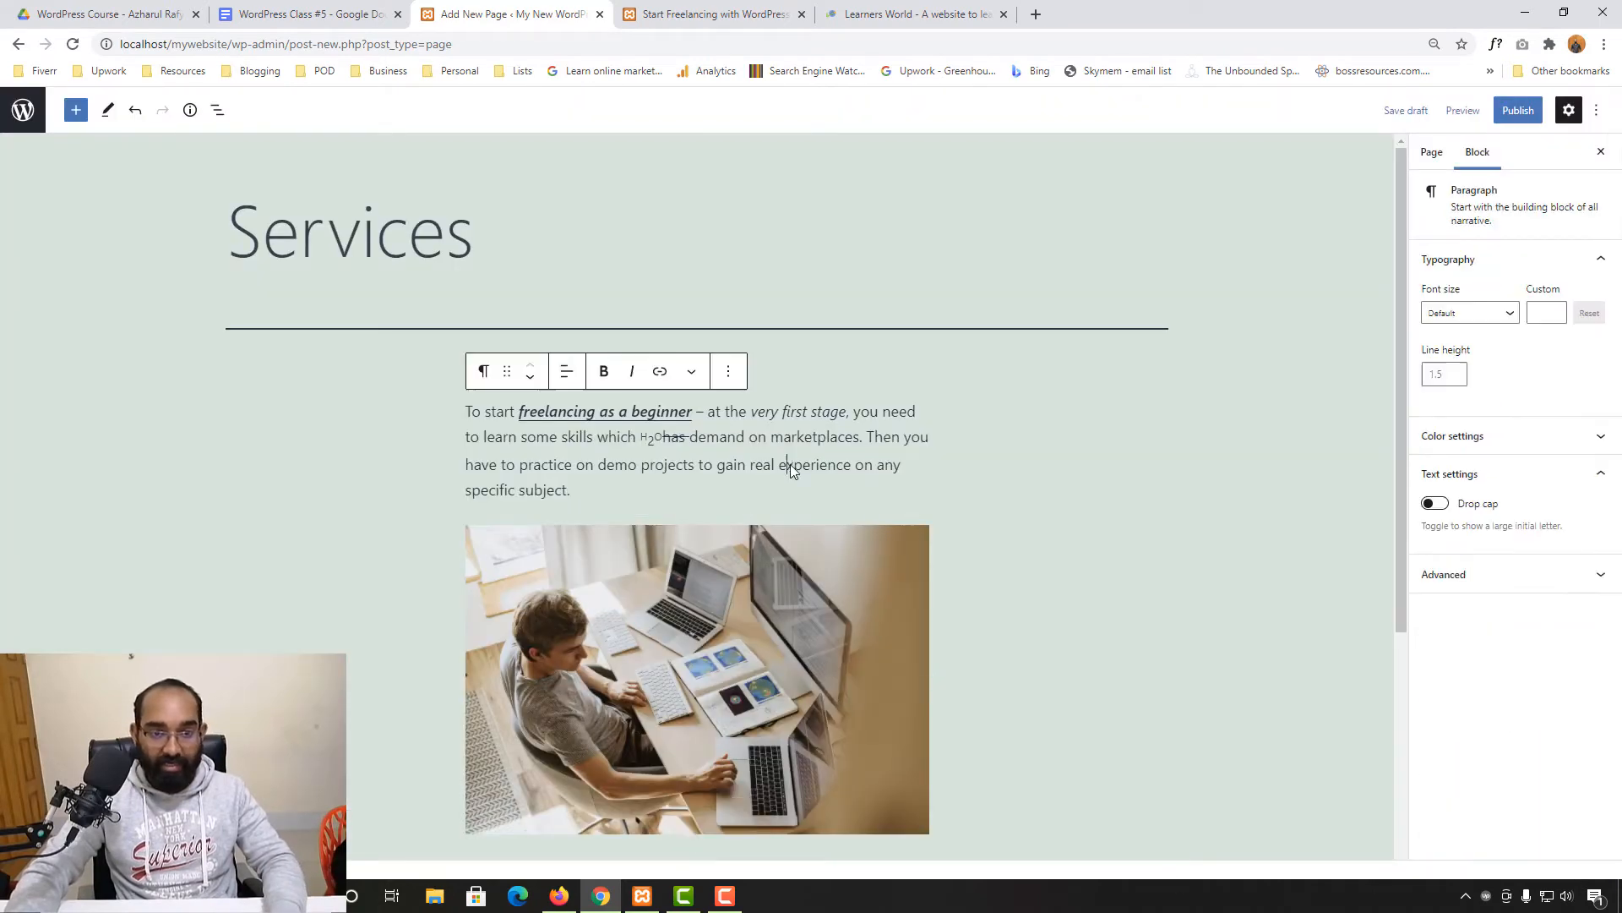
left_click_drag(487, 464, 416, 391)
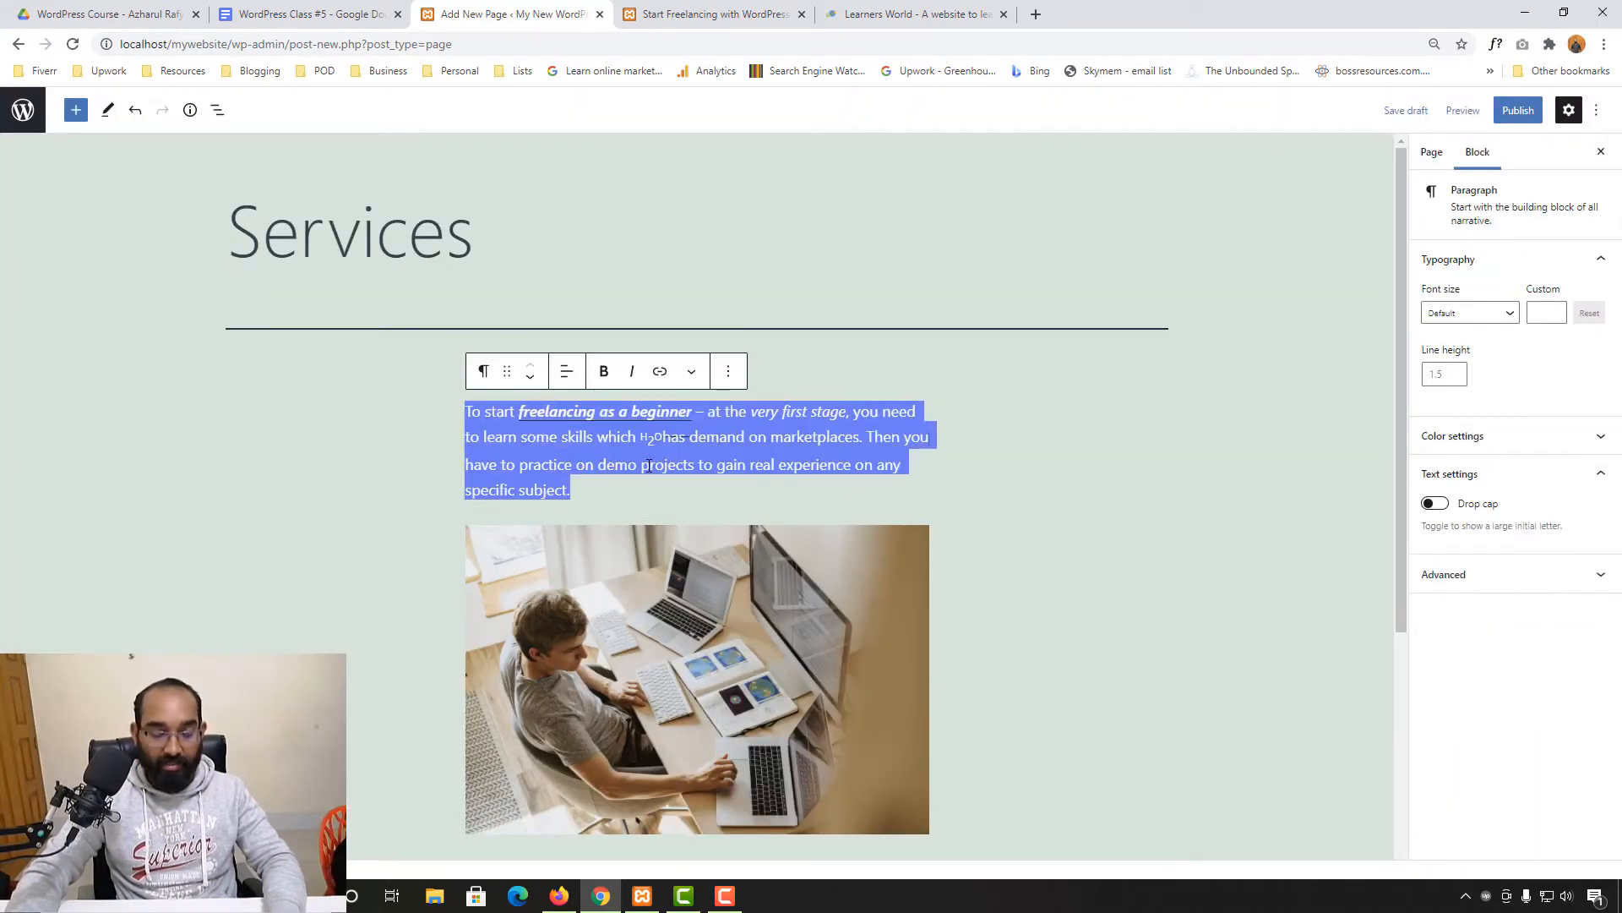
left_click(438, 456)
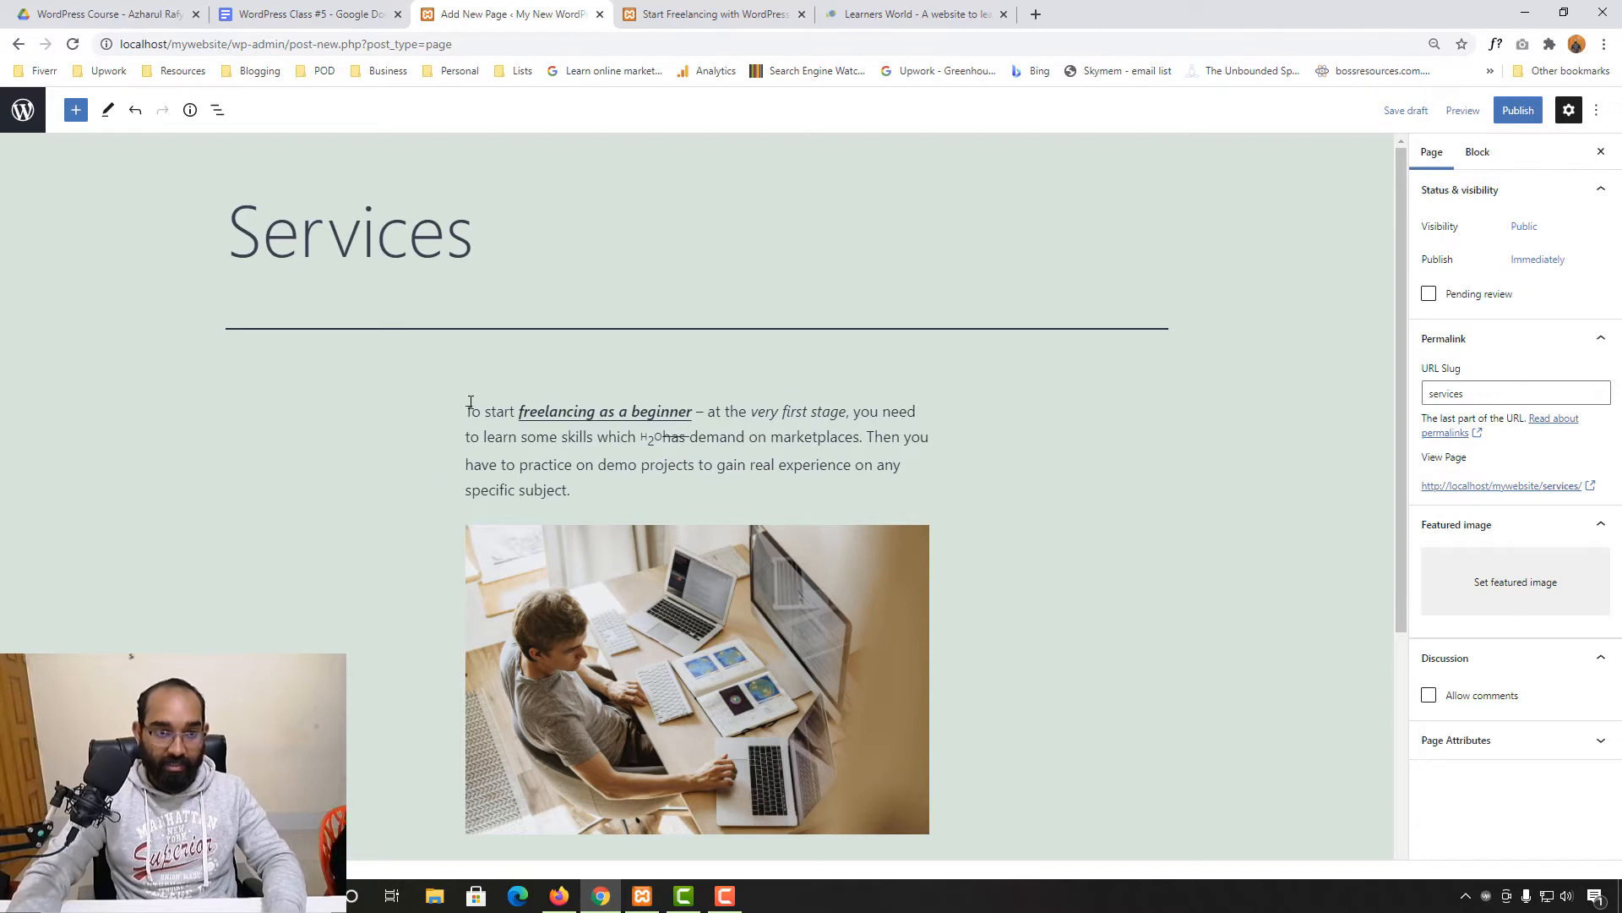
- Add a Heading block above the "To start freelancing as a beginner" paragraph with the text "Website Design:"
left_click(468, 412)
key("Return")
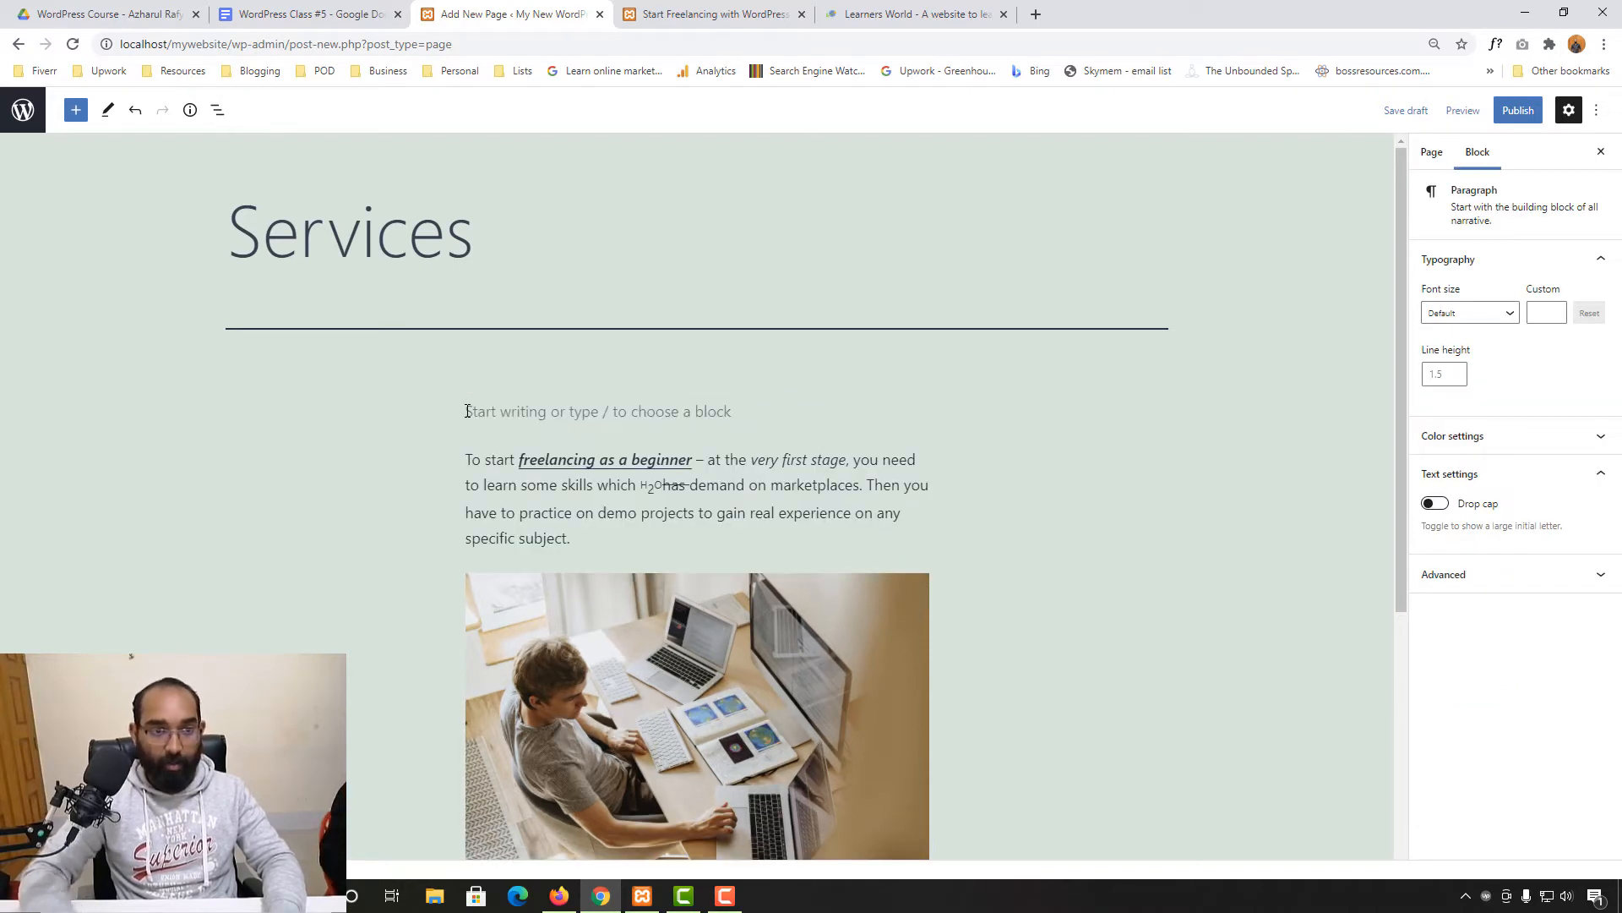
left_click(366, 432)
left_click(515, 407)
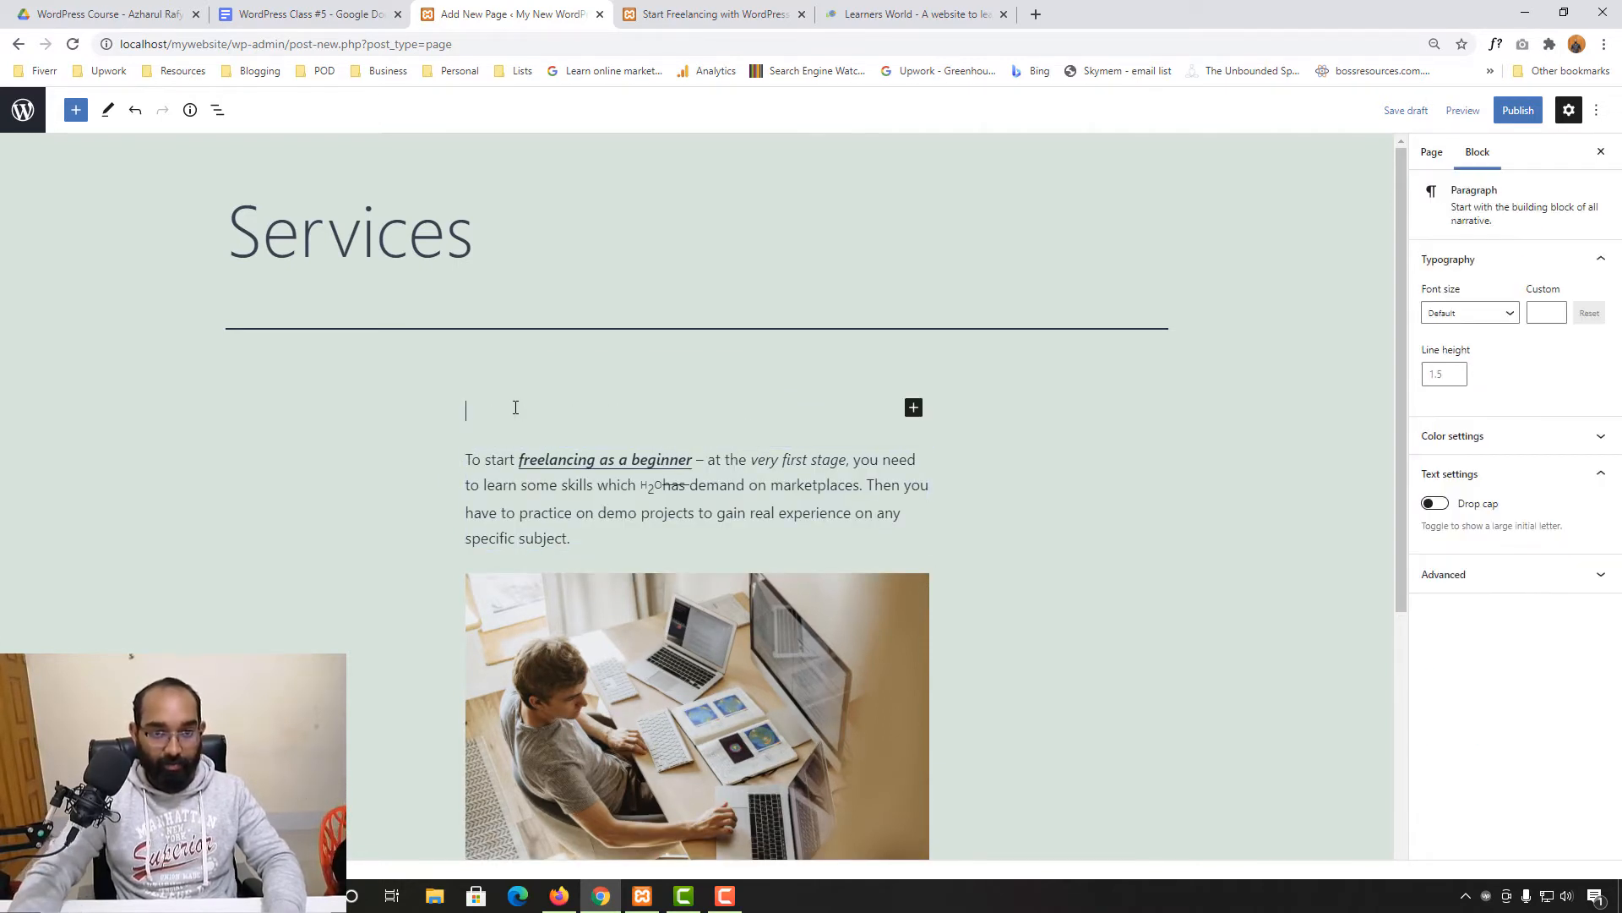
left_click(913, 409)
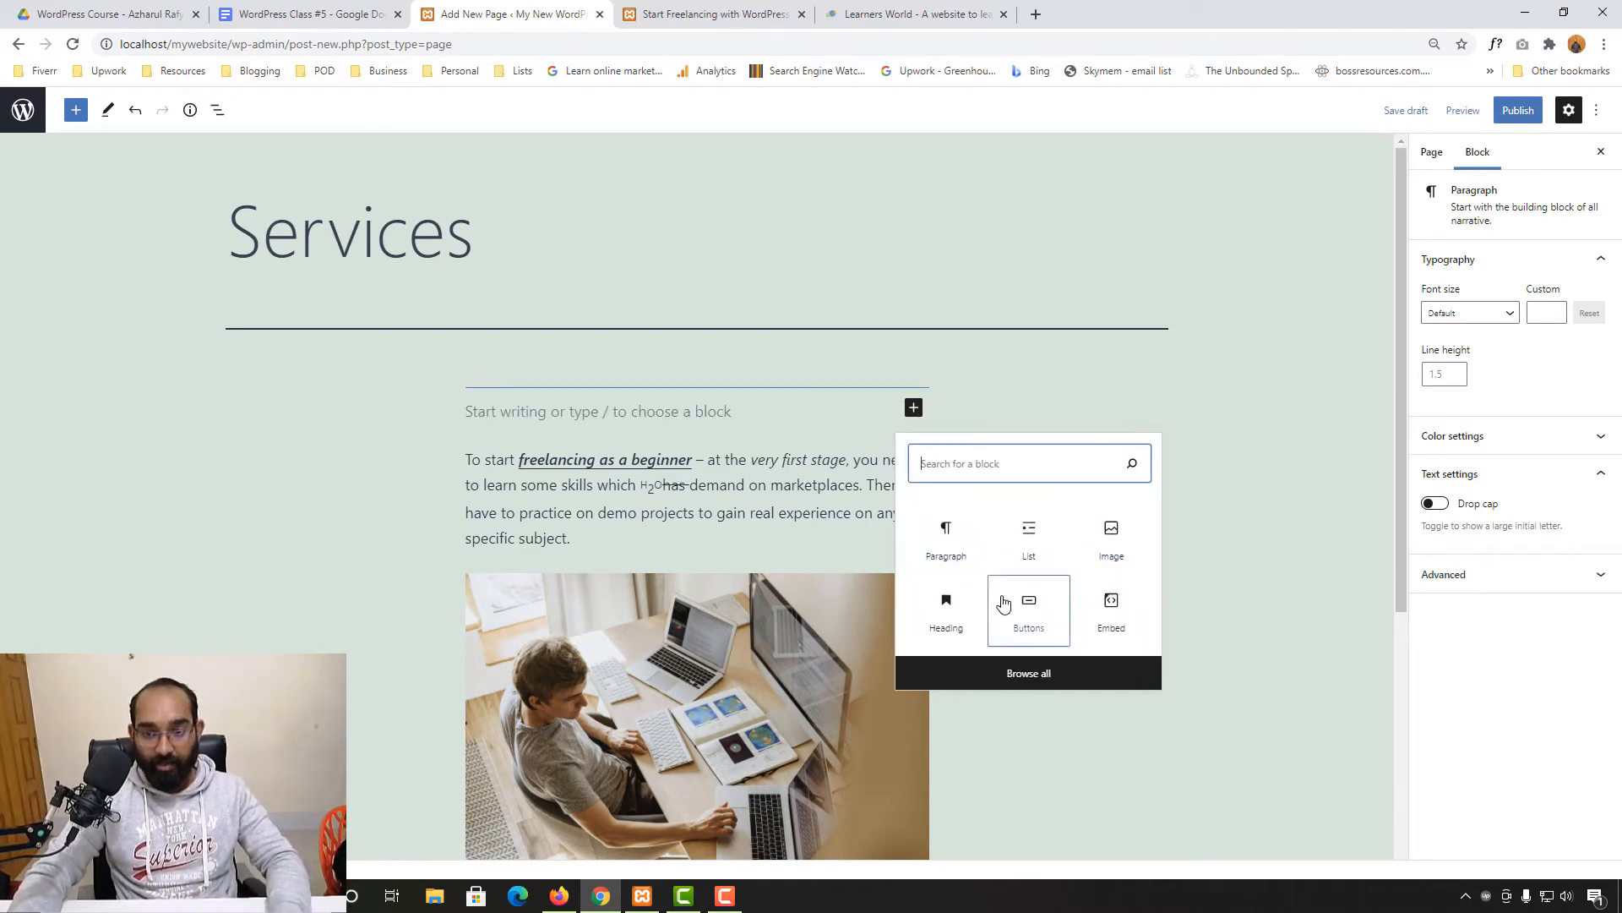
type("hea")
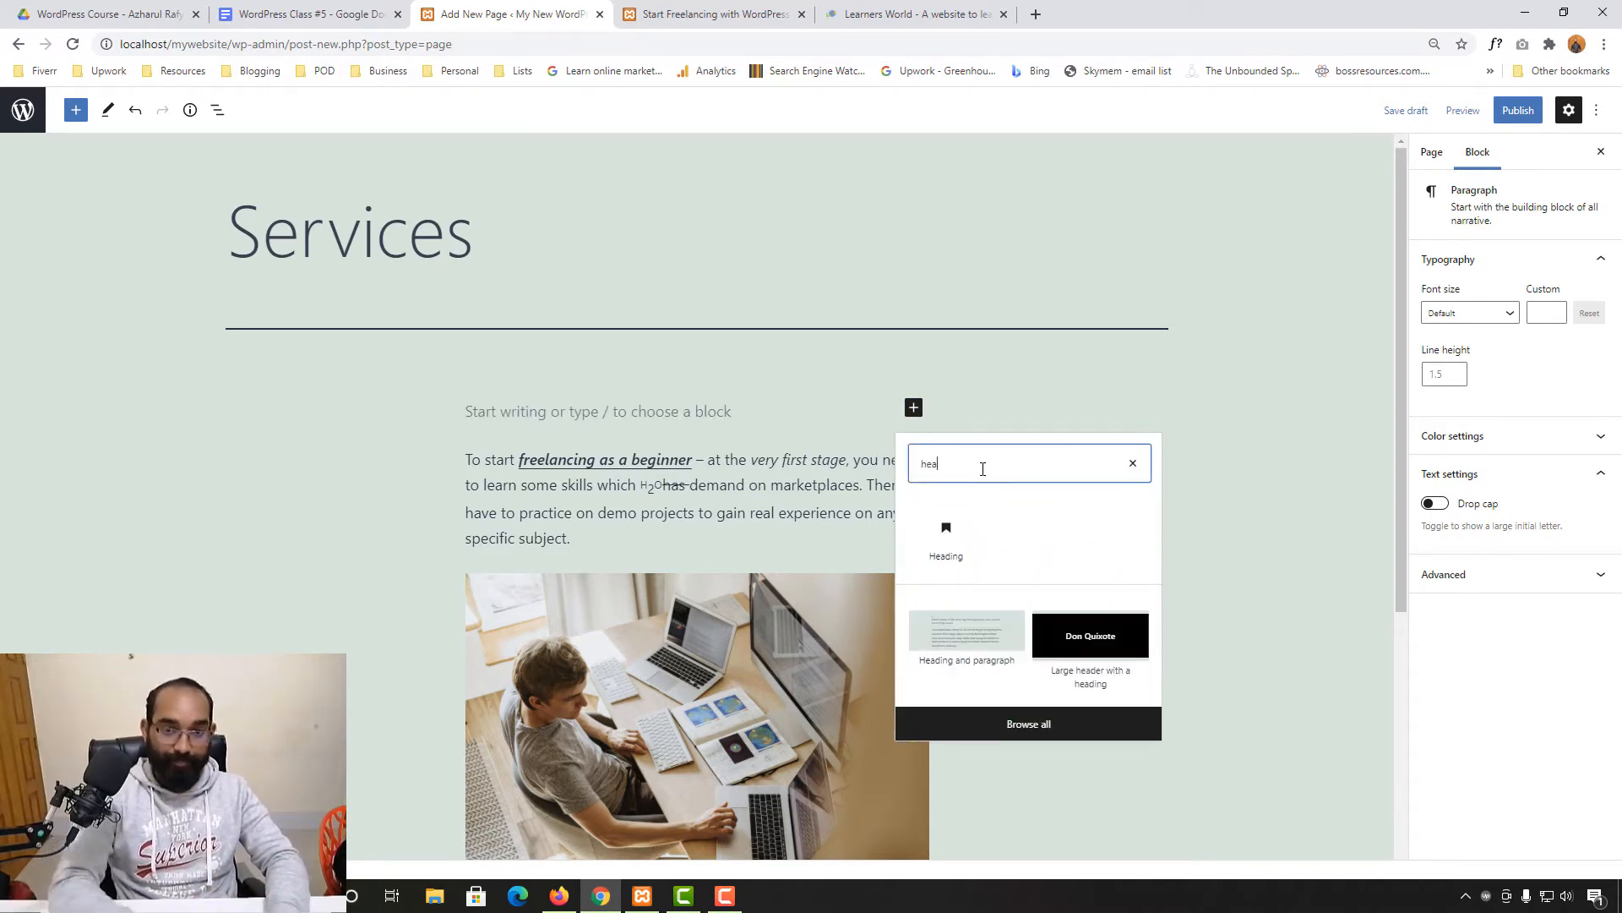
key("Return")
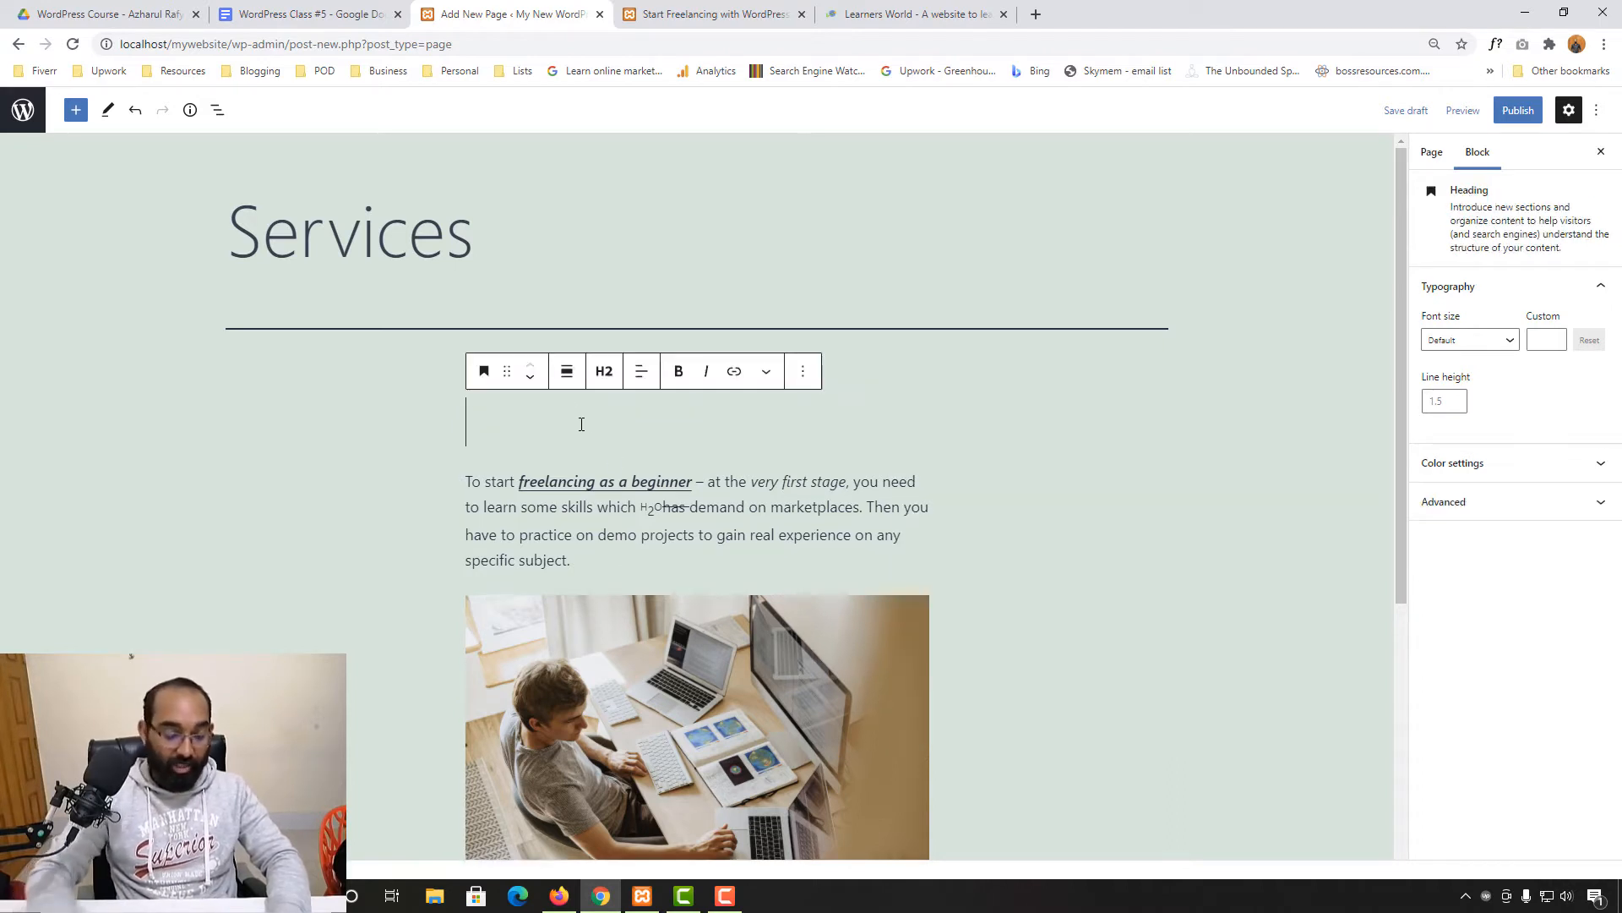
type("Website De")
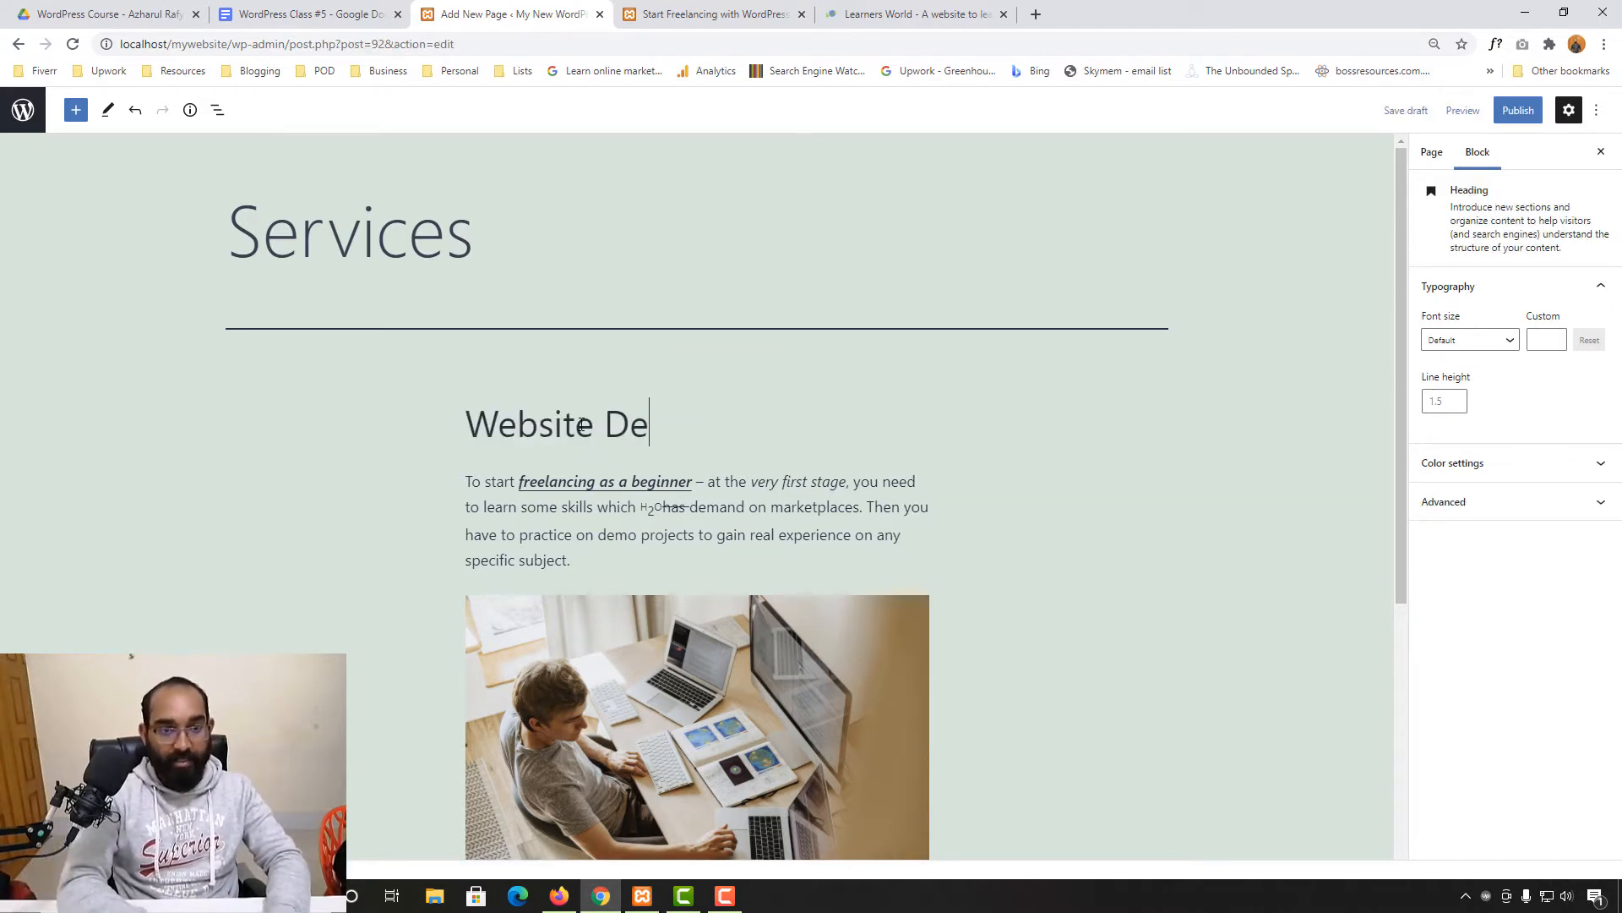
type("sign")
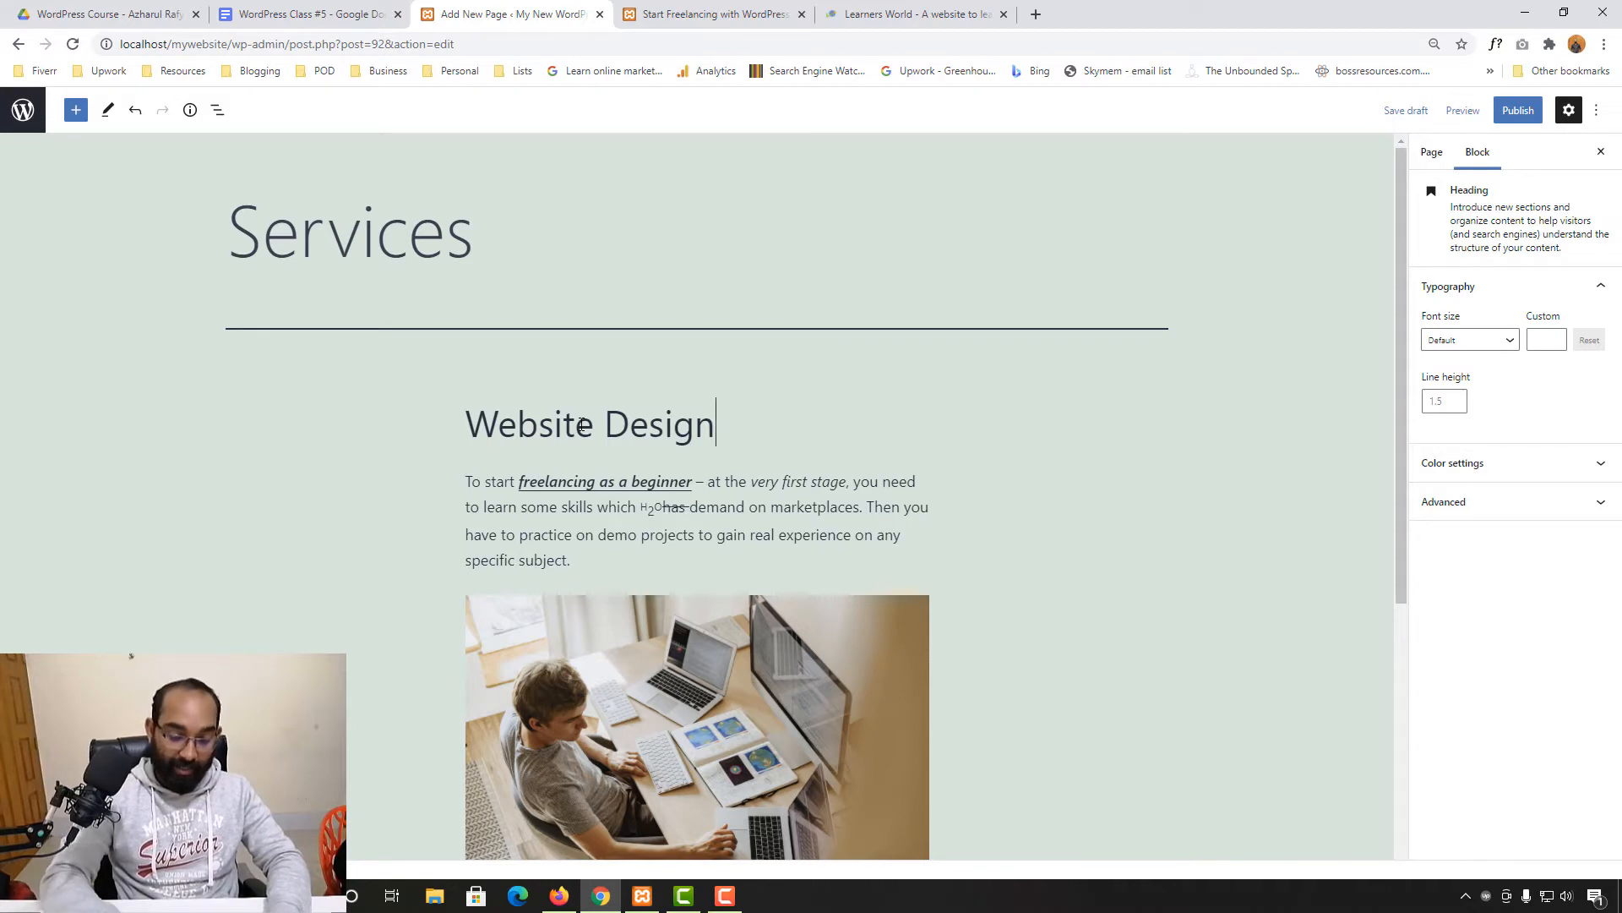
type(":")
- Below the image, leave two empty blocks and add a paragraph reading "Digital Marketing:" with an empty block beneath it
scroll(913, 549, "down", 5)
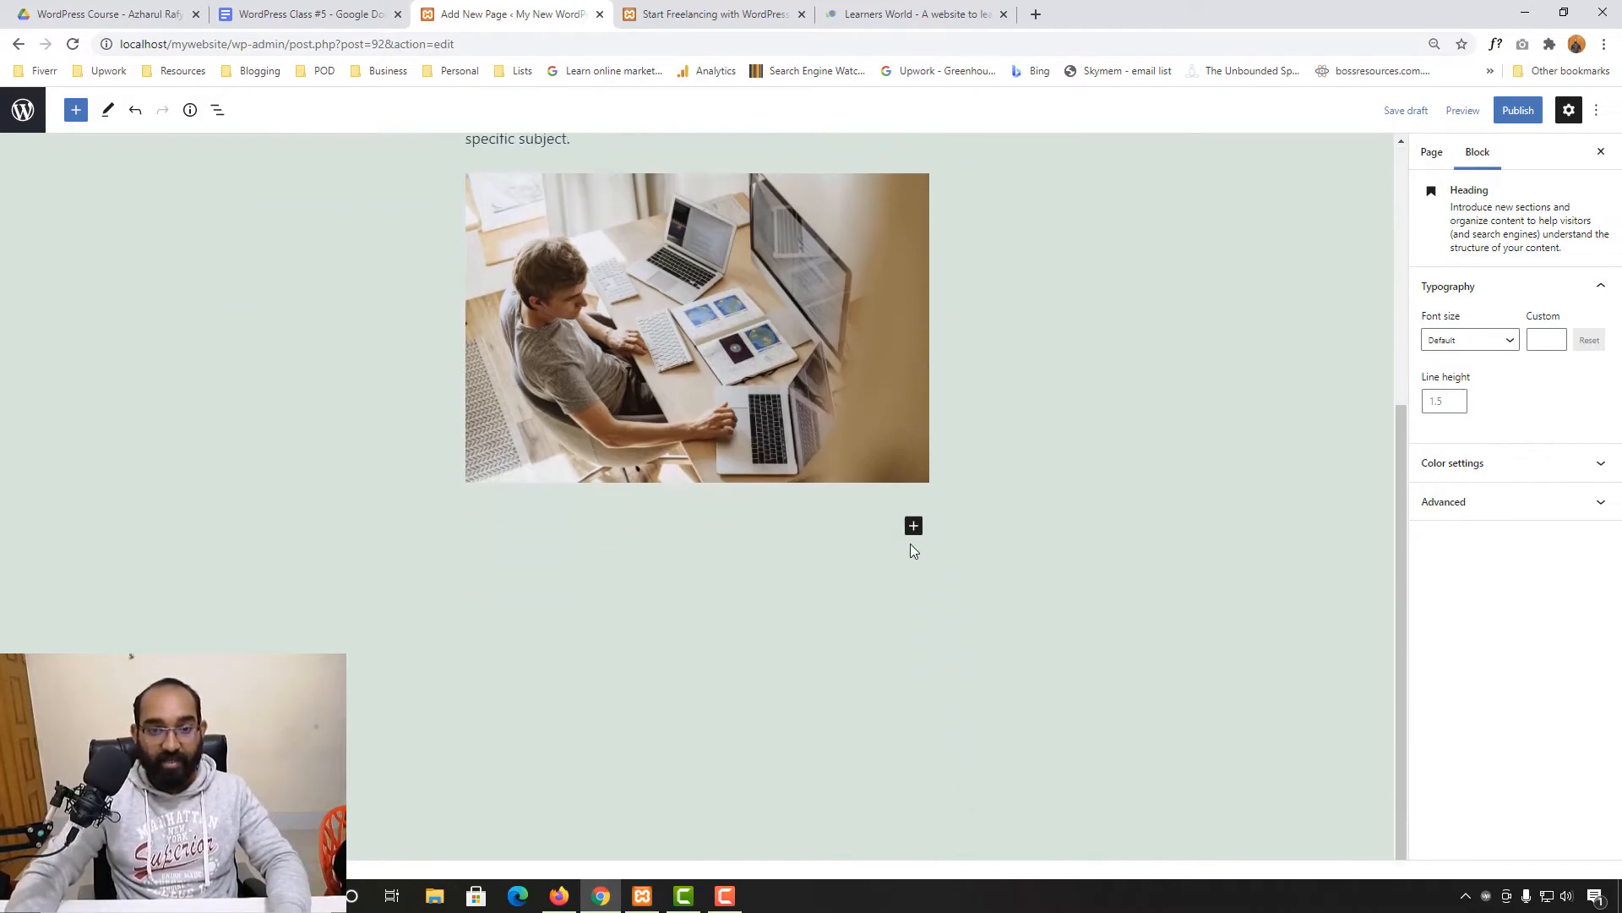
scroll(960, 518, "up", 1)
left_click(941, 548)
left_click(771, 605)
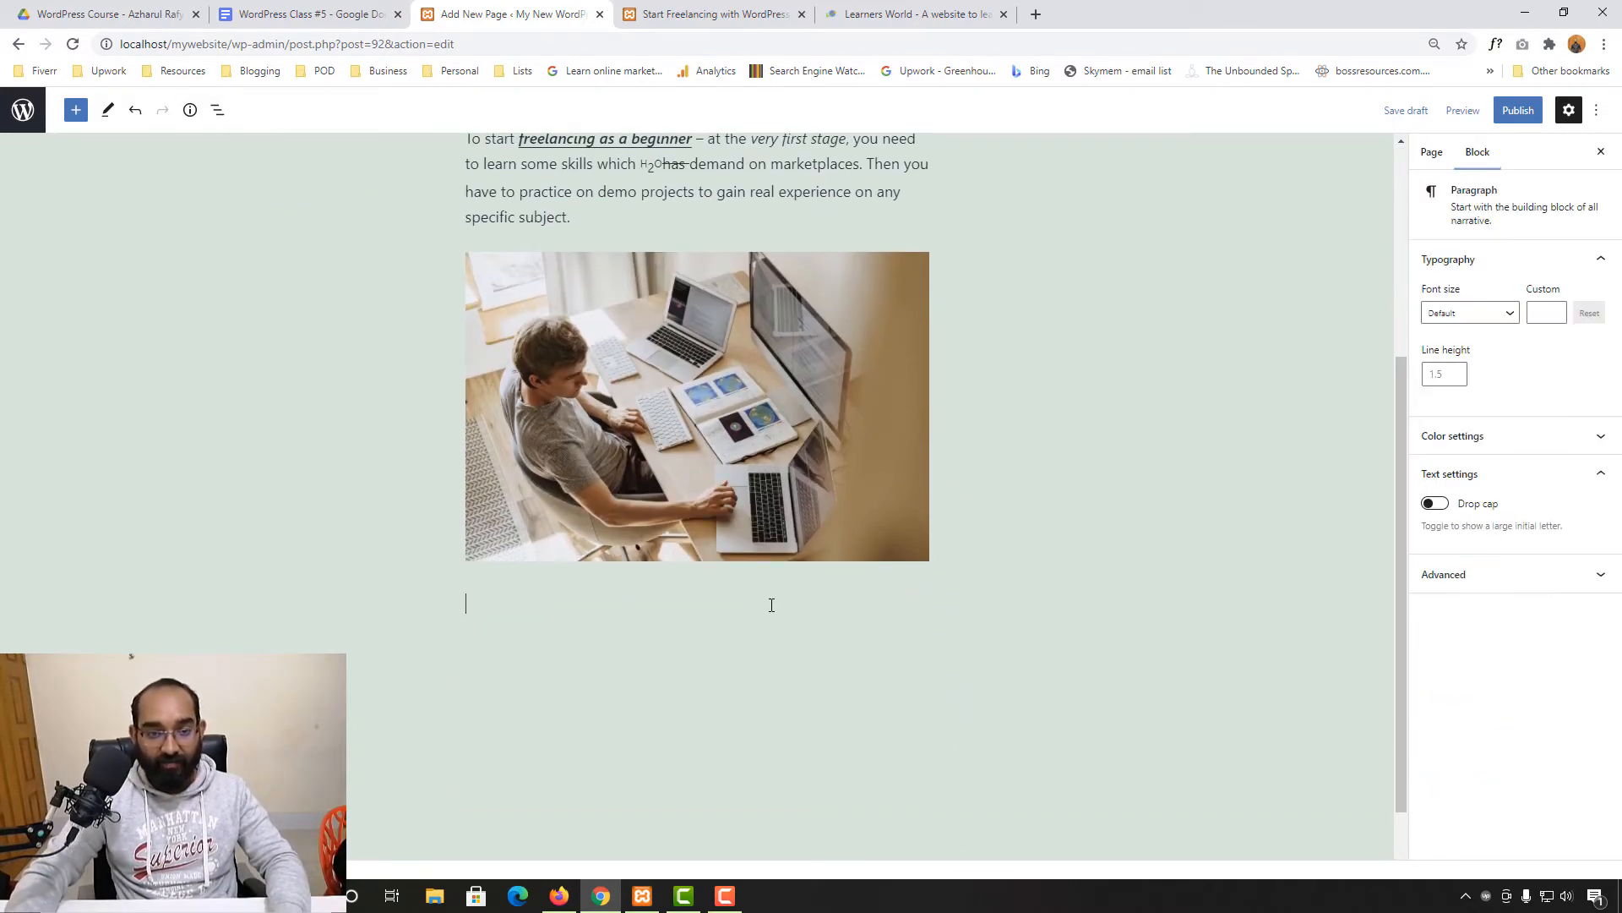
key("Return")
key("Return")
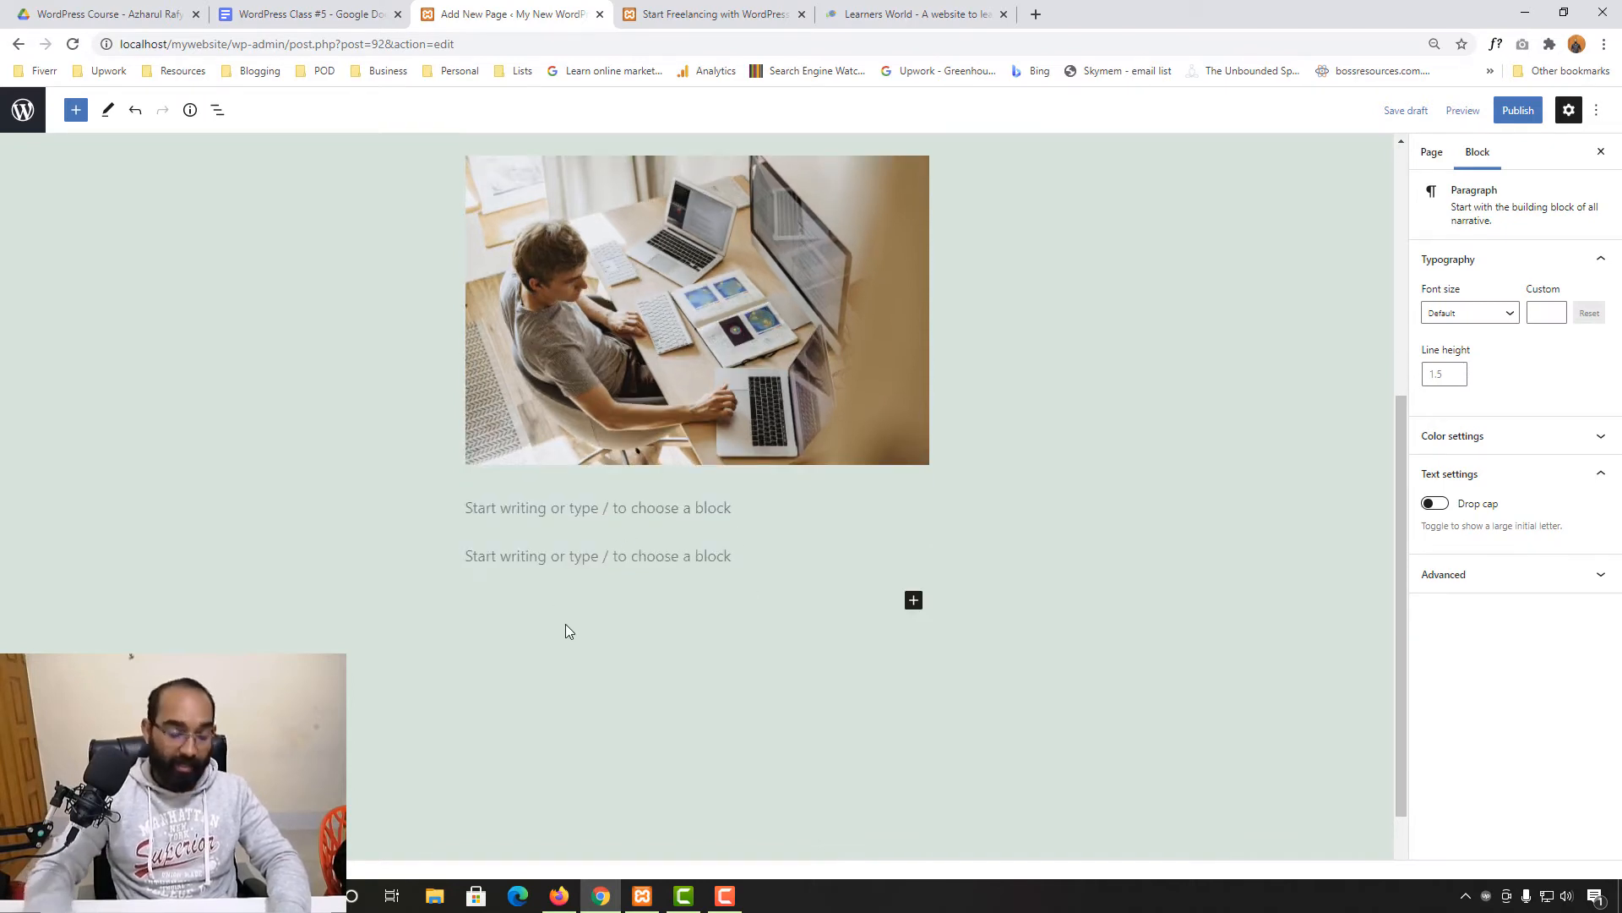
type("Digital Marketing:")
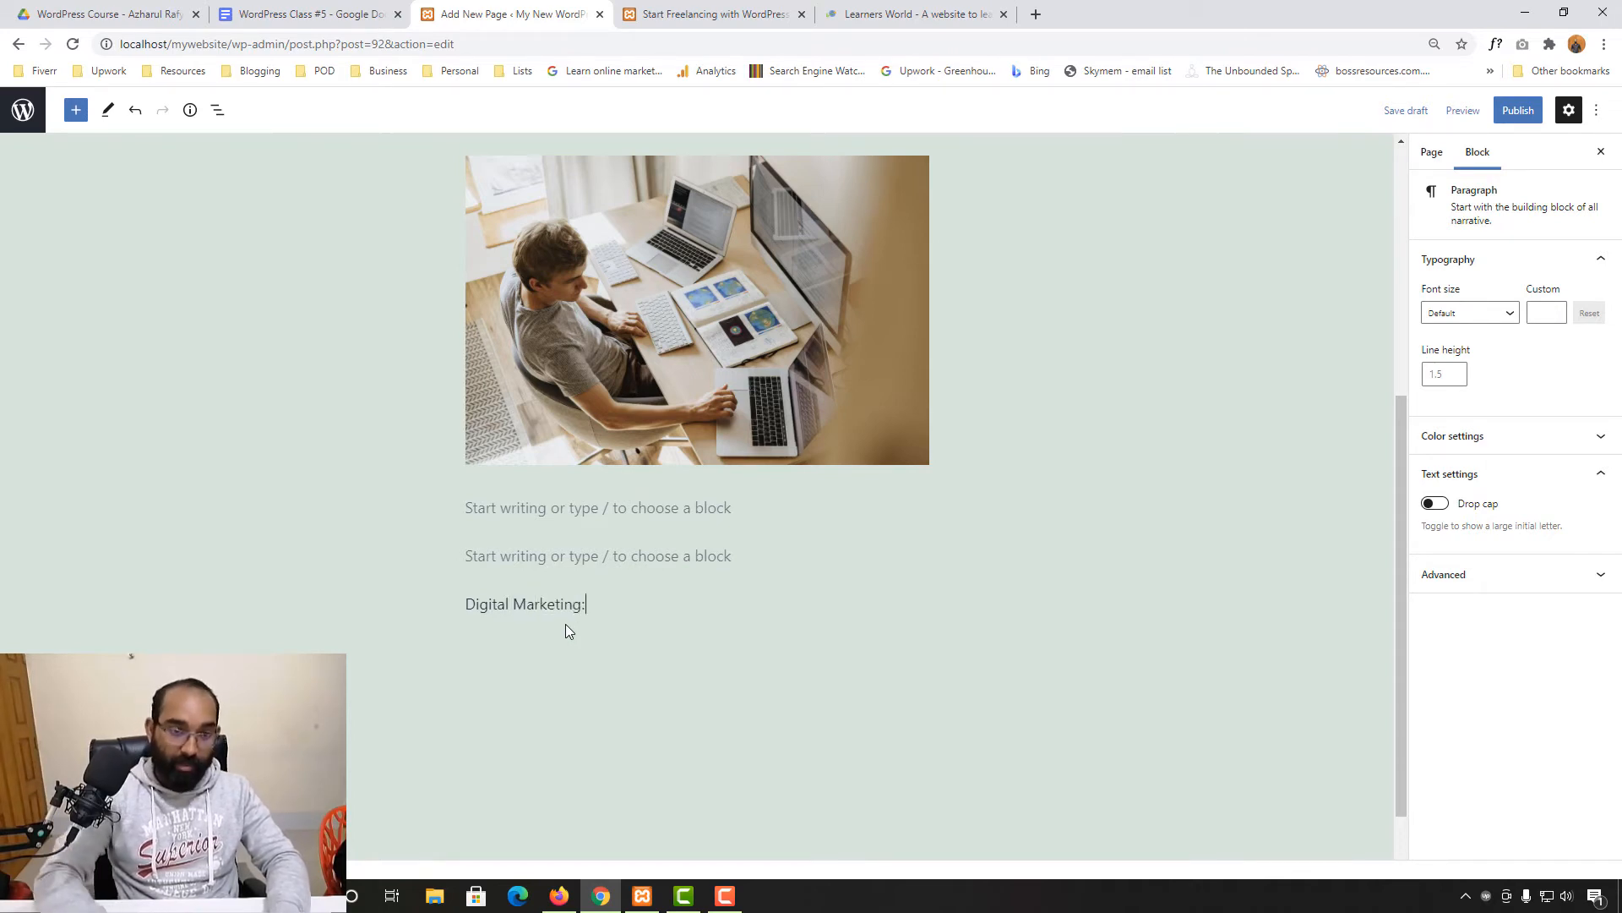
key("Return")
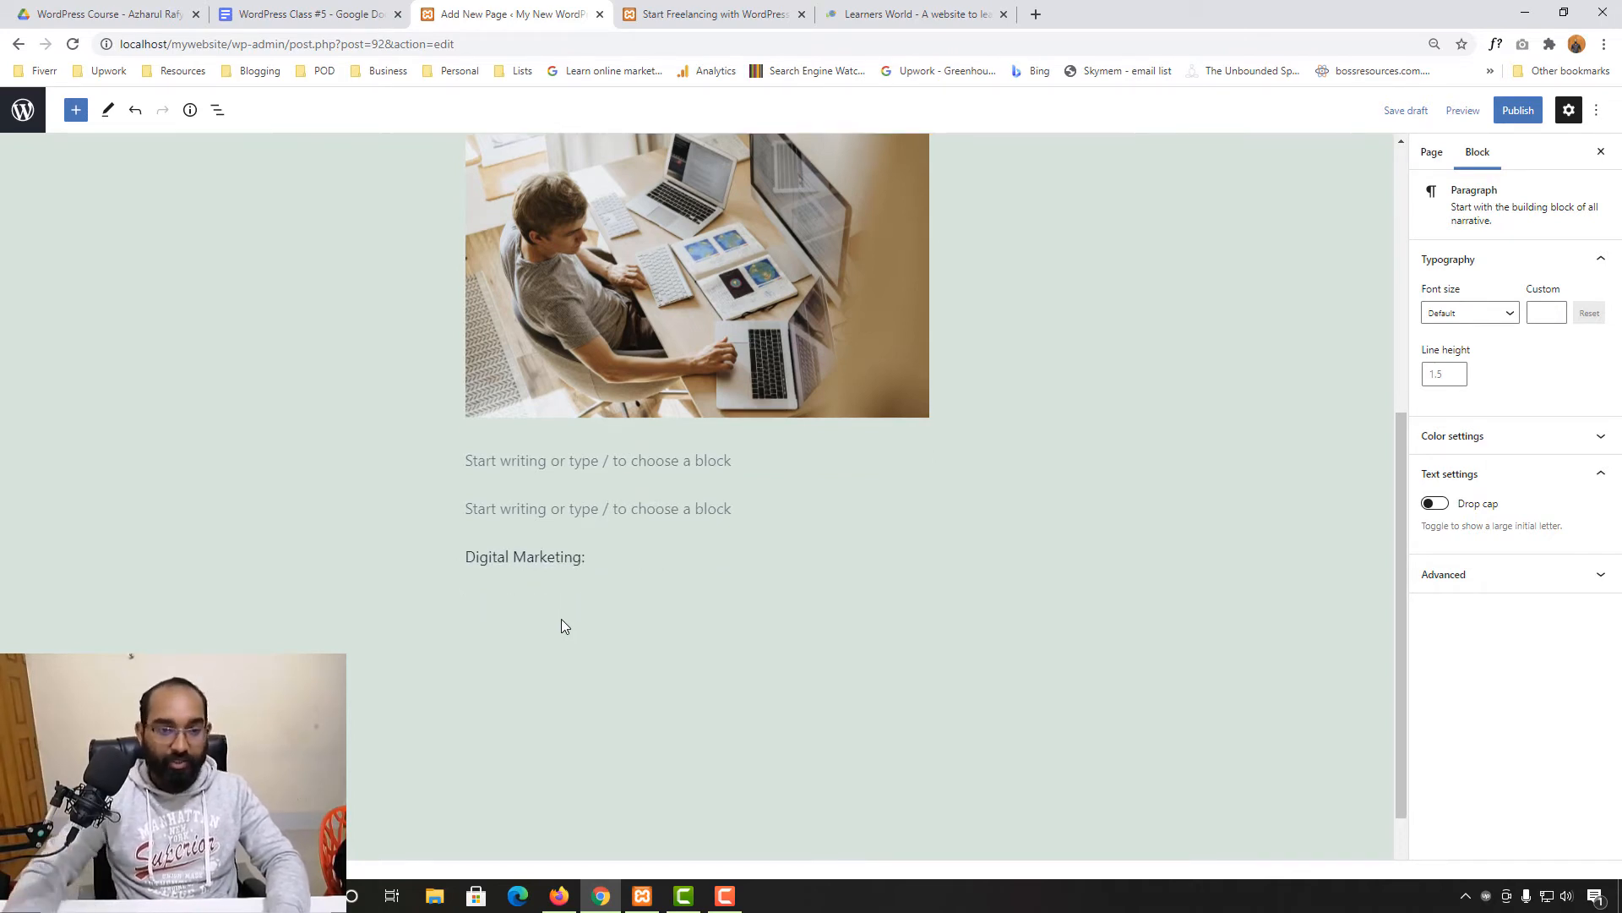
- Convert the "Digital Marketing:" paragraph into a Heading block
left_click(541, 558)
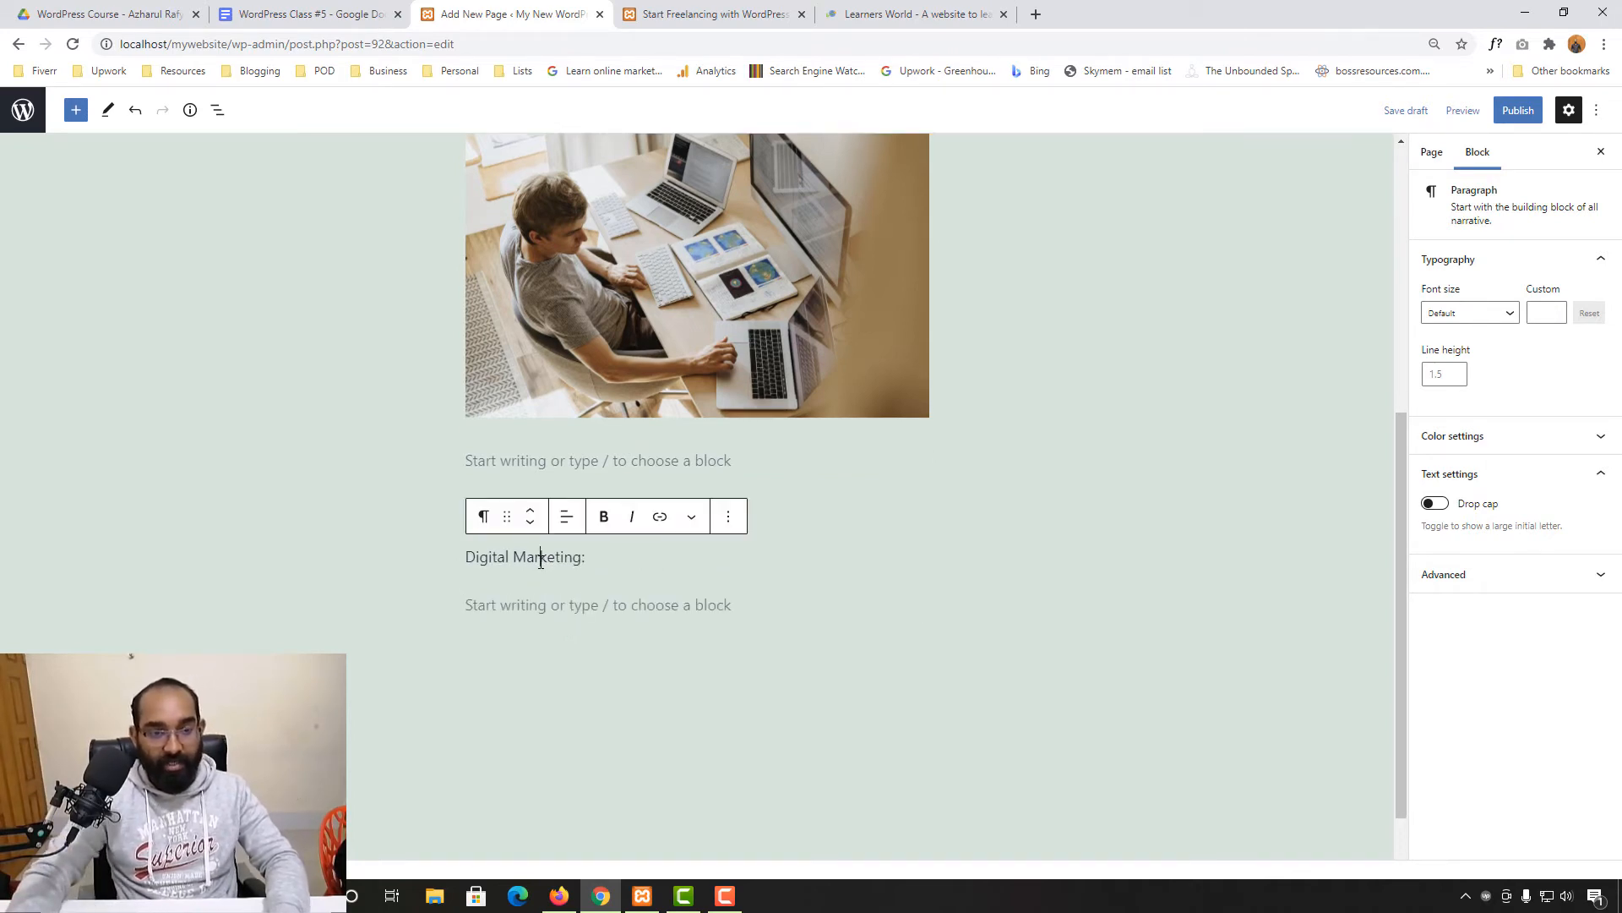
left_click(483, 516)
left_click(536, 630)
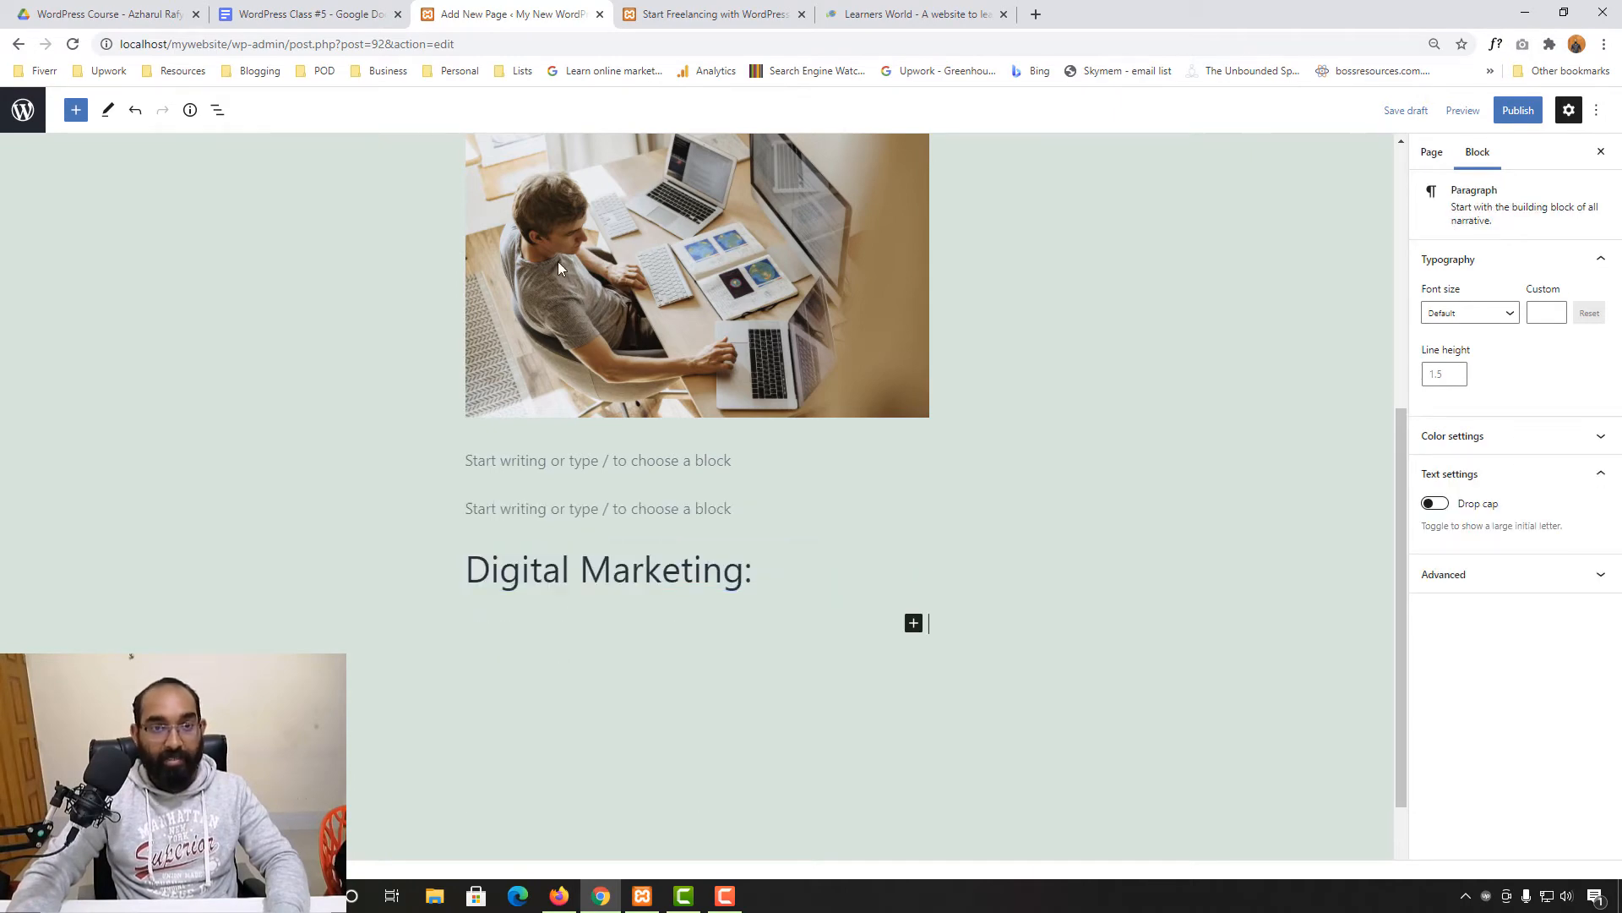
- Copy the "You can start freelancing as a Web Developer" paragraph from the published post to below the "Digital Marketing:" heading and start an empty block
left_click(727, 15)
scroll(670, 407, "down", 7)
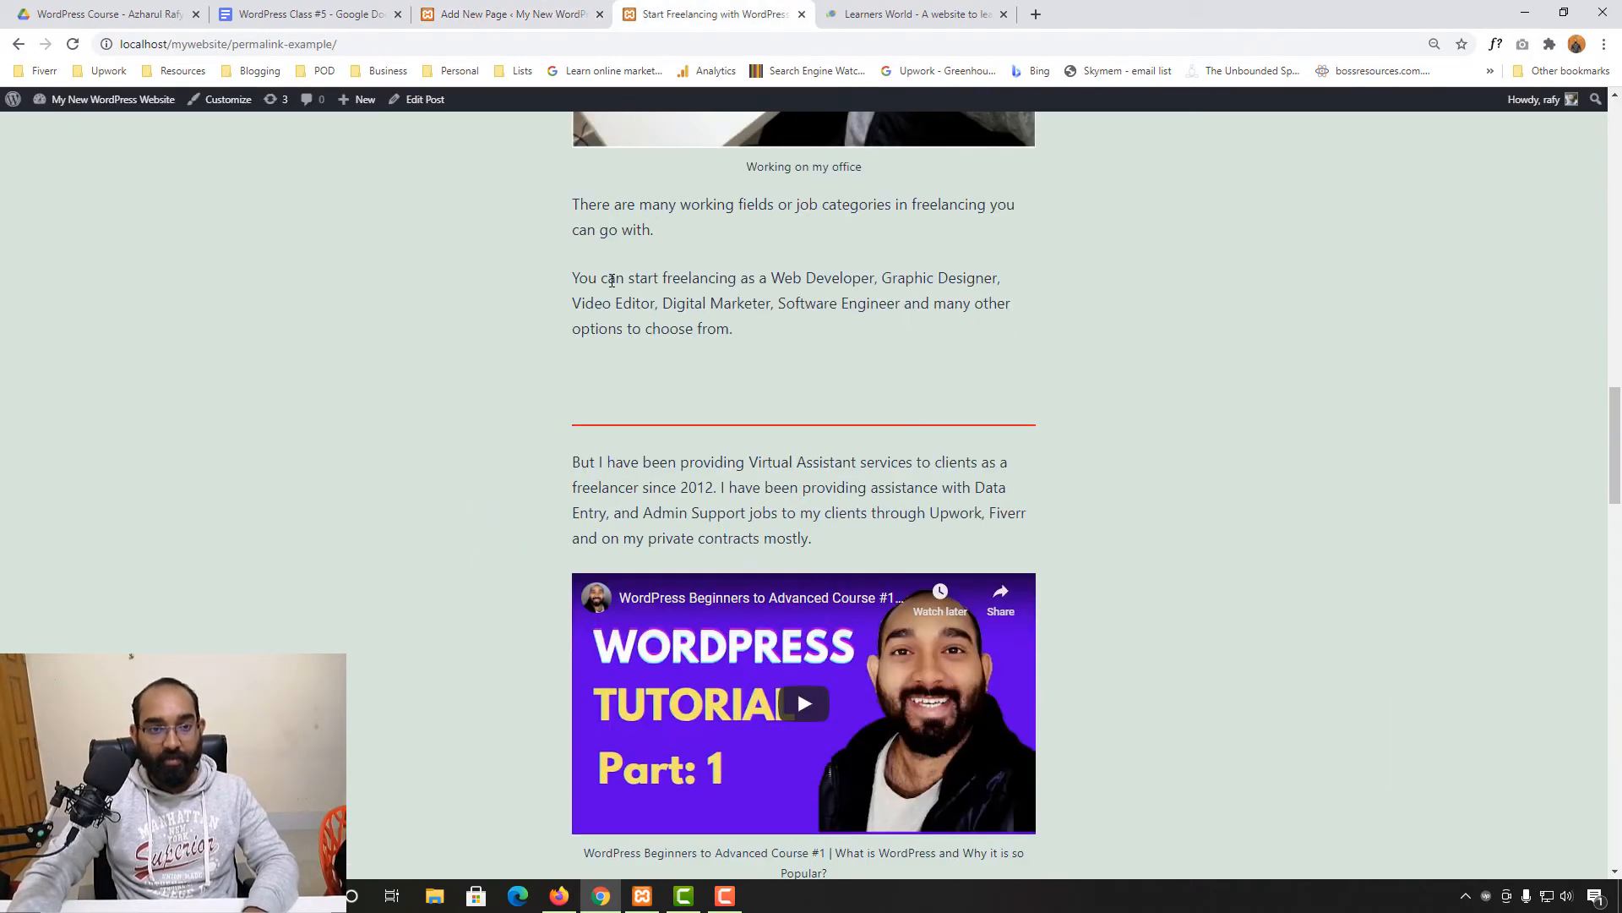
left_click_drag(575, 284, 732, 329)
right_click(717, 326)
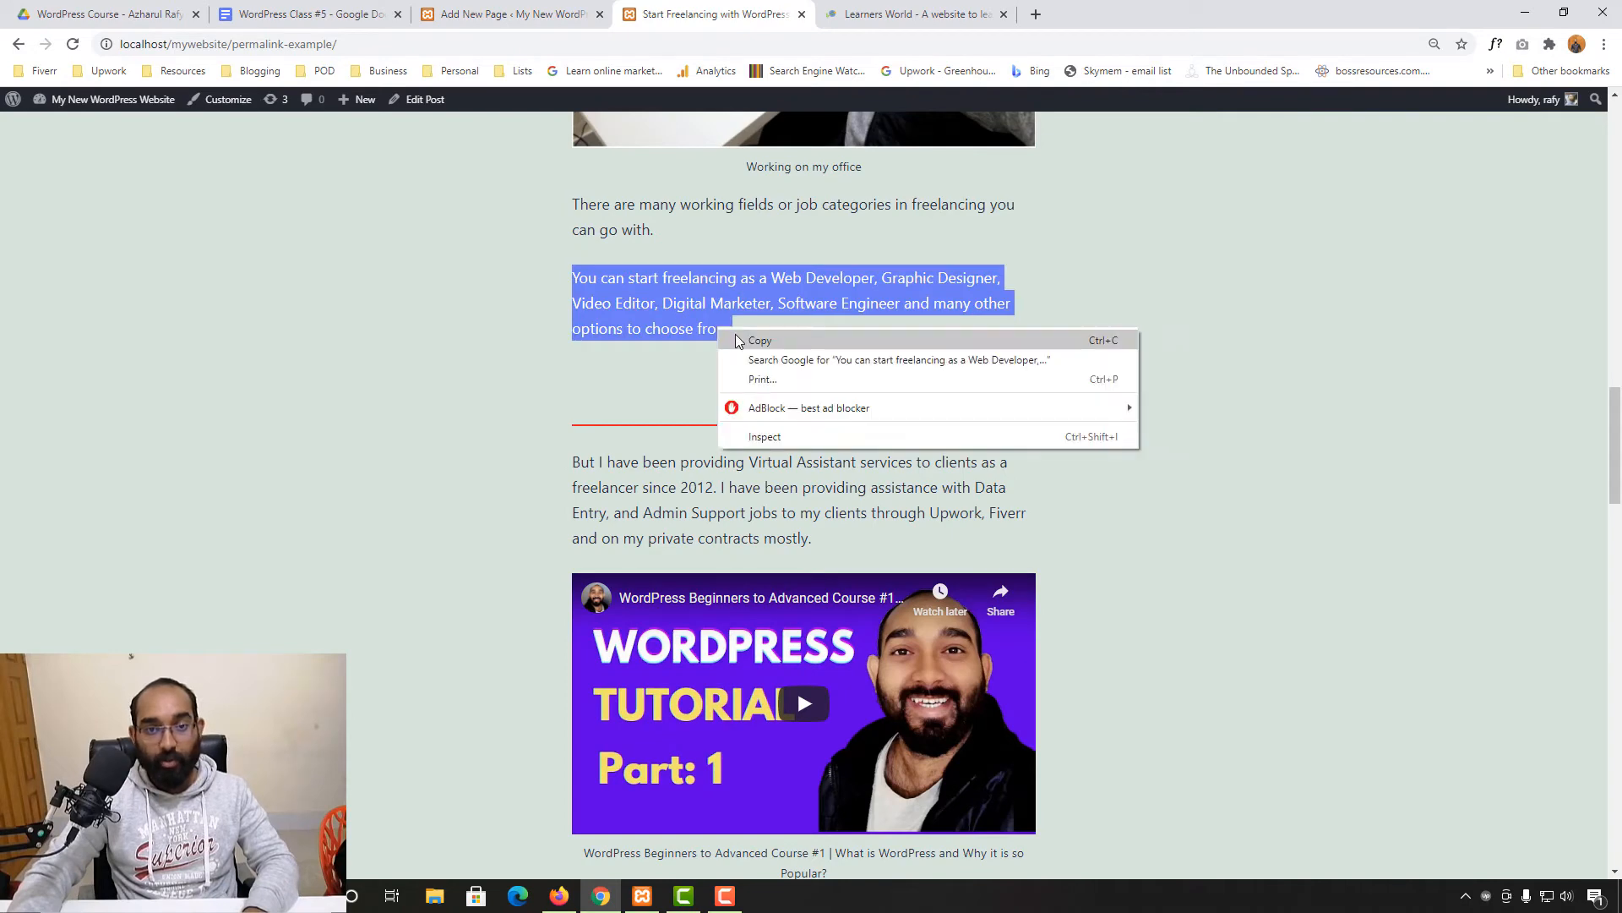
left_click(737, 340)
left_click(555, 6)
left_click(539, 629)
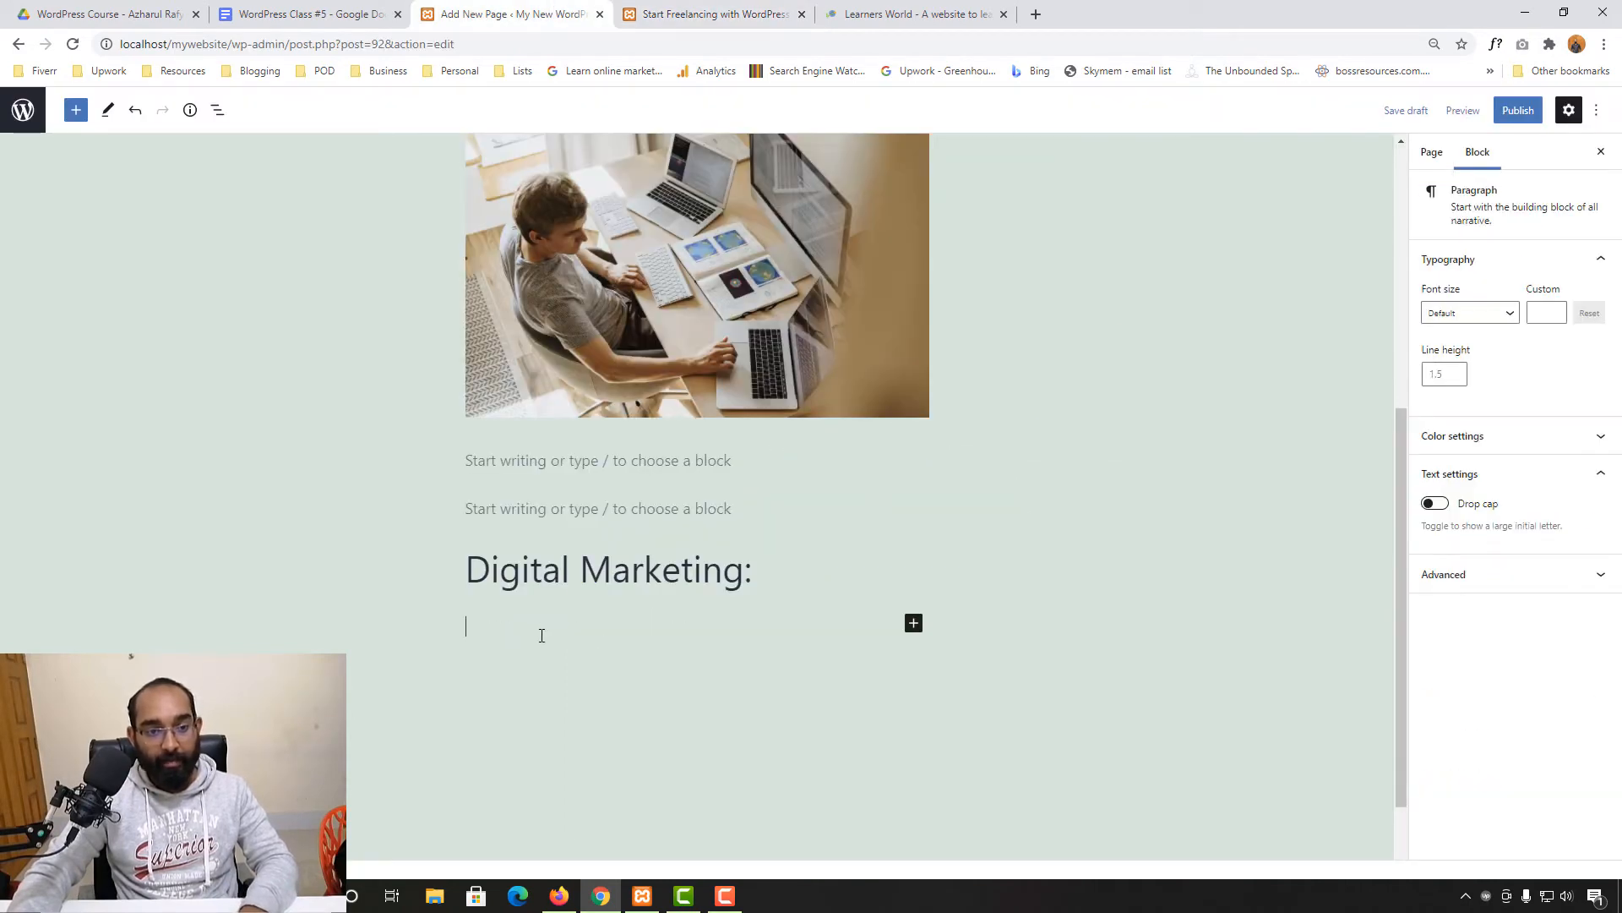
key("ctrl+v")
key("Return")
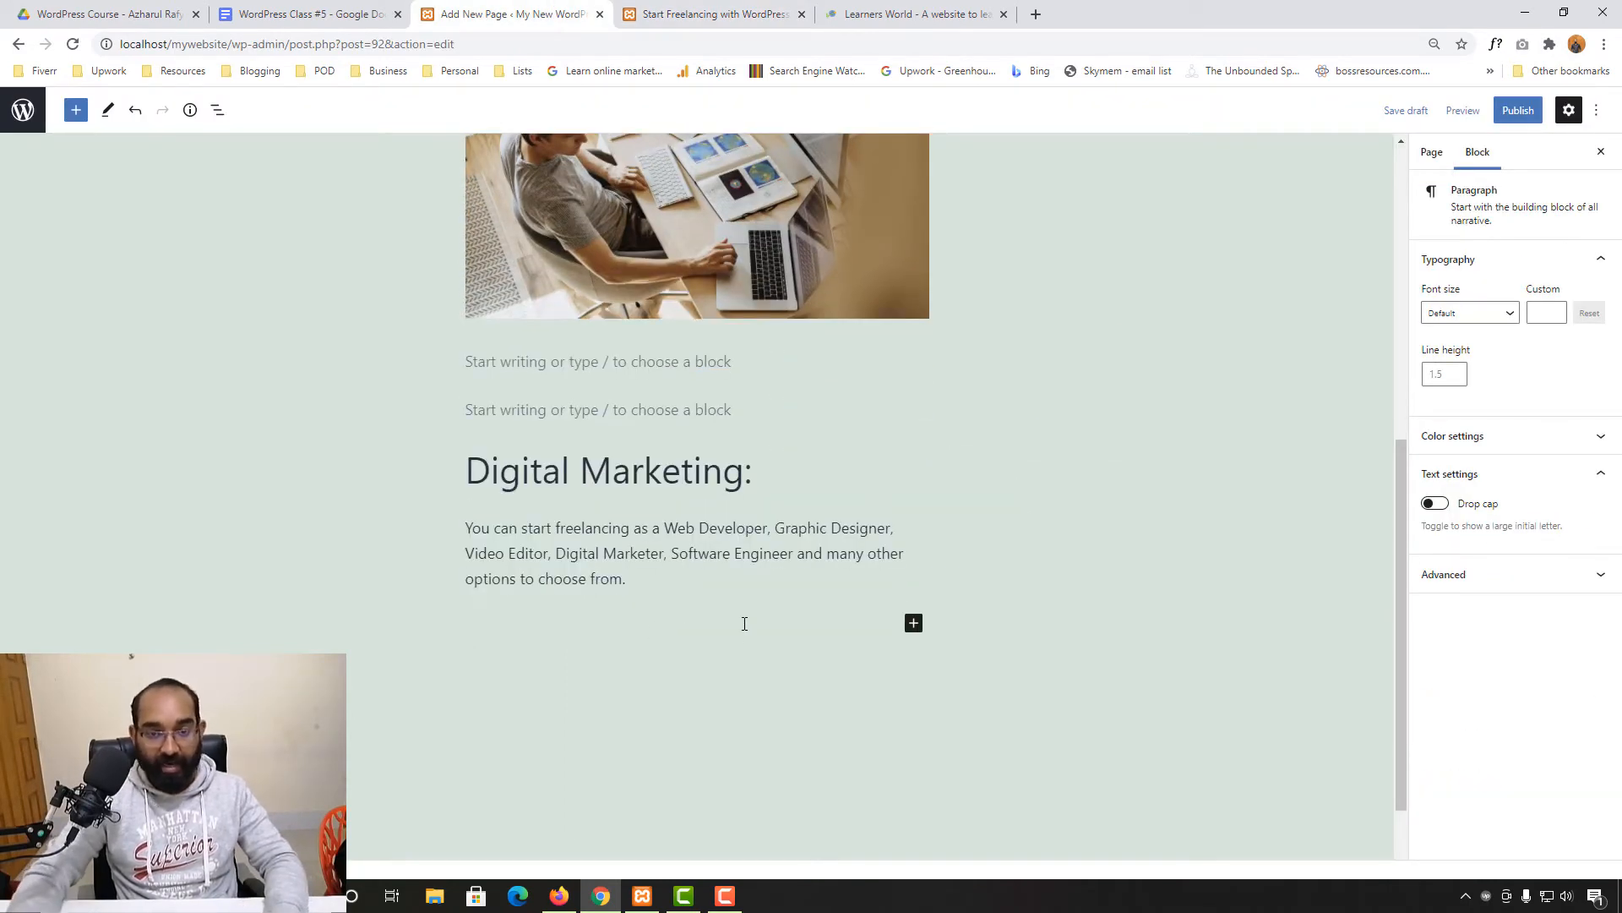
- Insert an Image block below the Digital Marketing paragraph, using pexels-vlada-karpovich-4050470.jpg from the Media Library
left_click(913, 623)
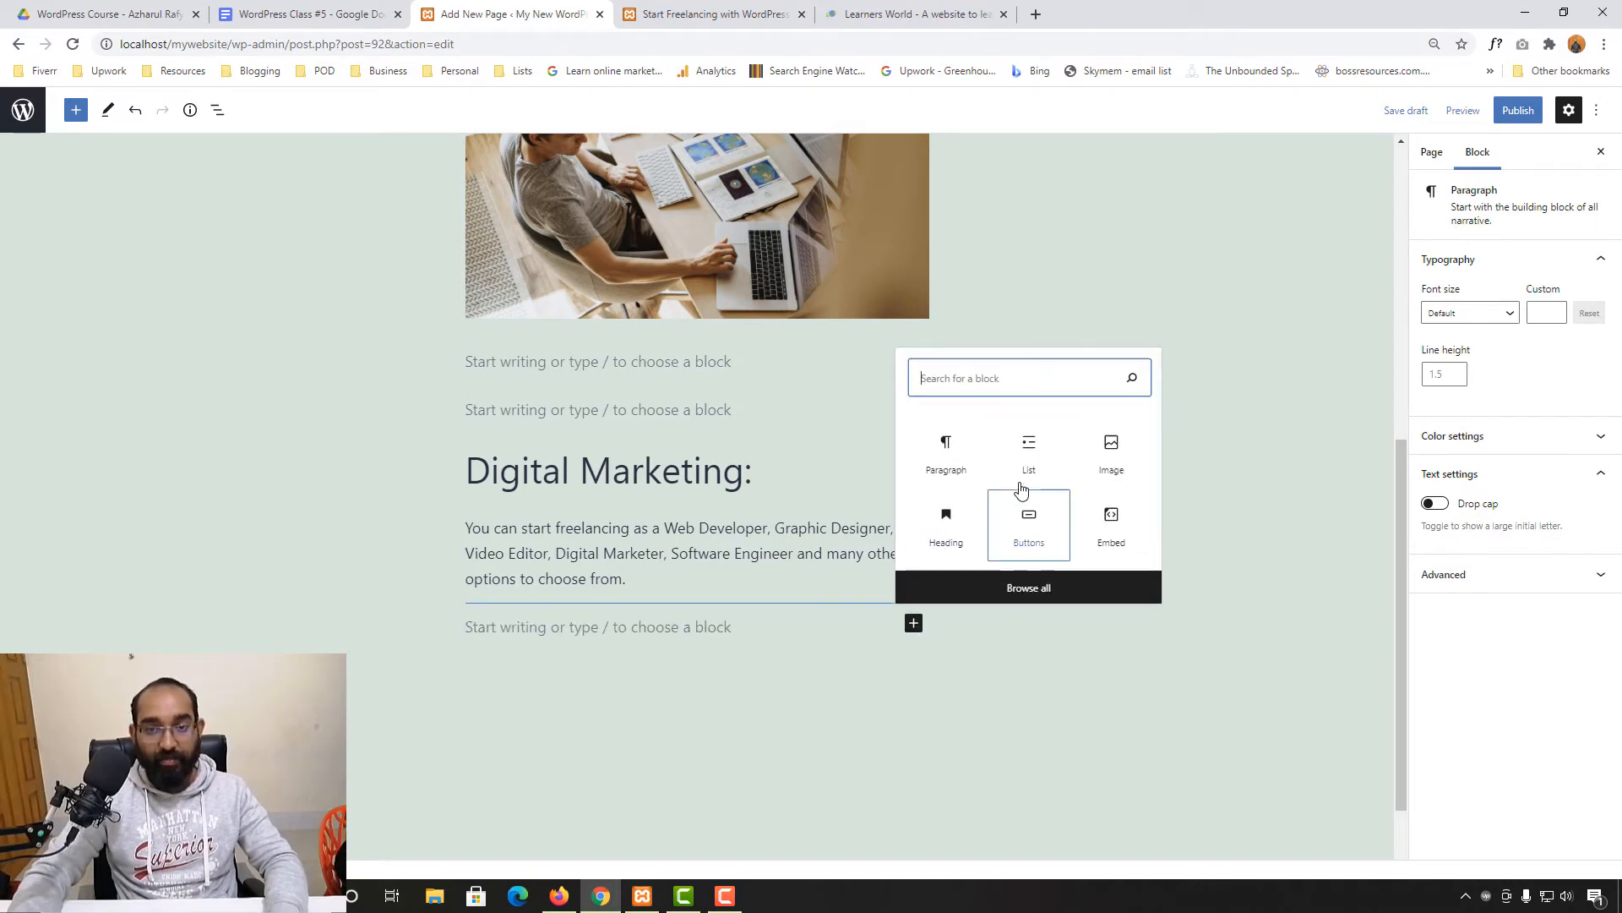
left_click(1111, 469)
left_click(571, 721)
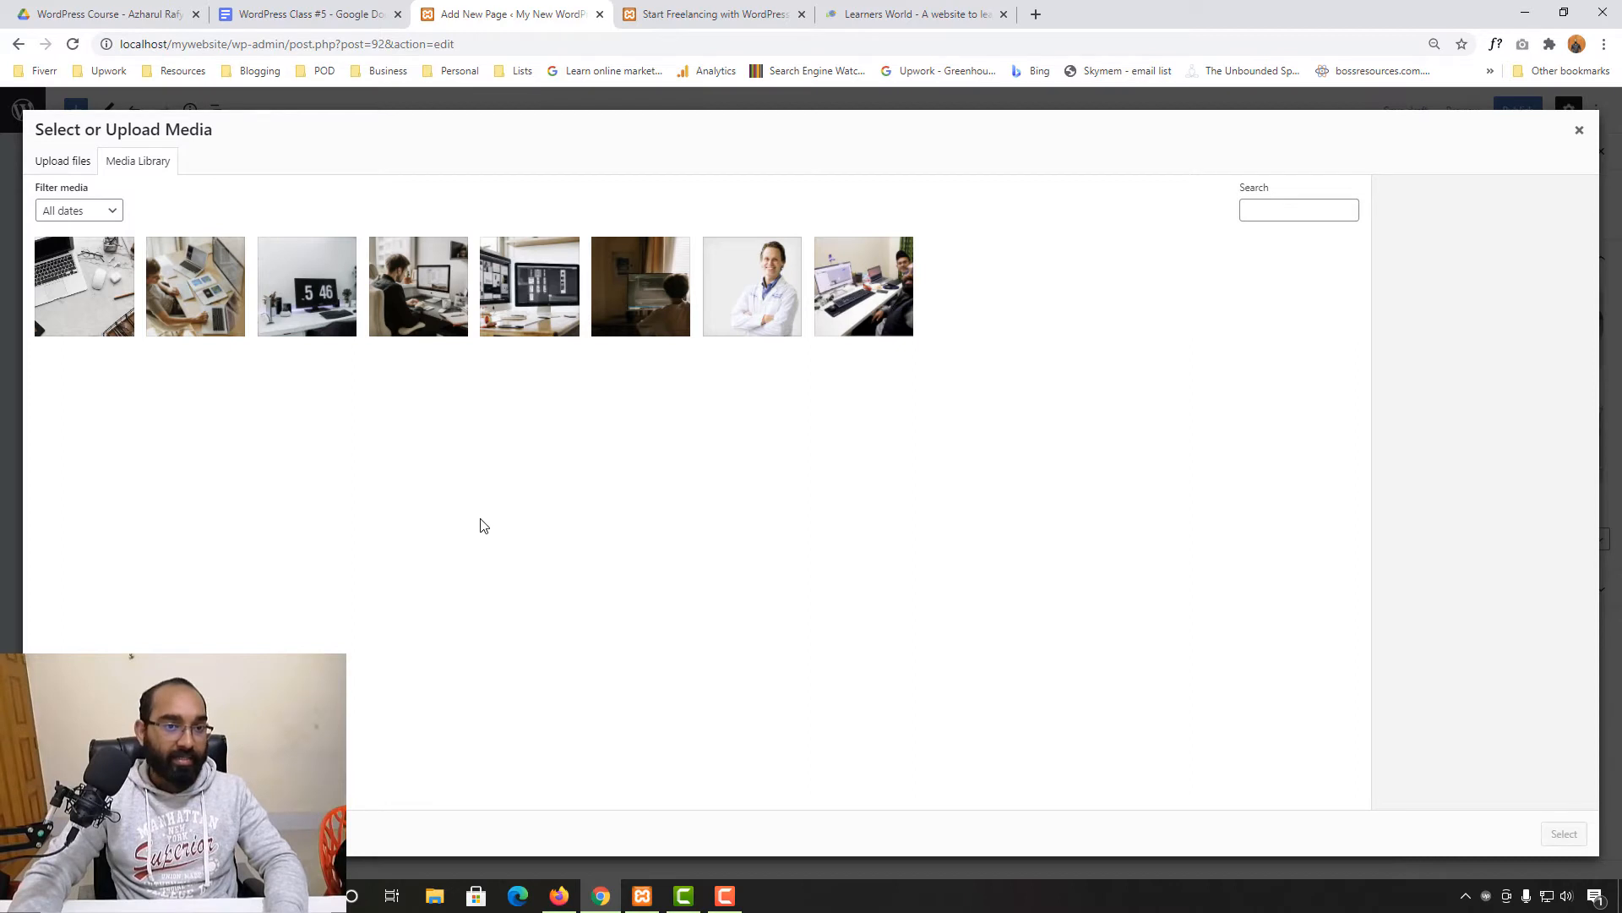
left_click(444, 326)
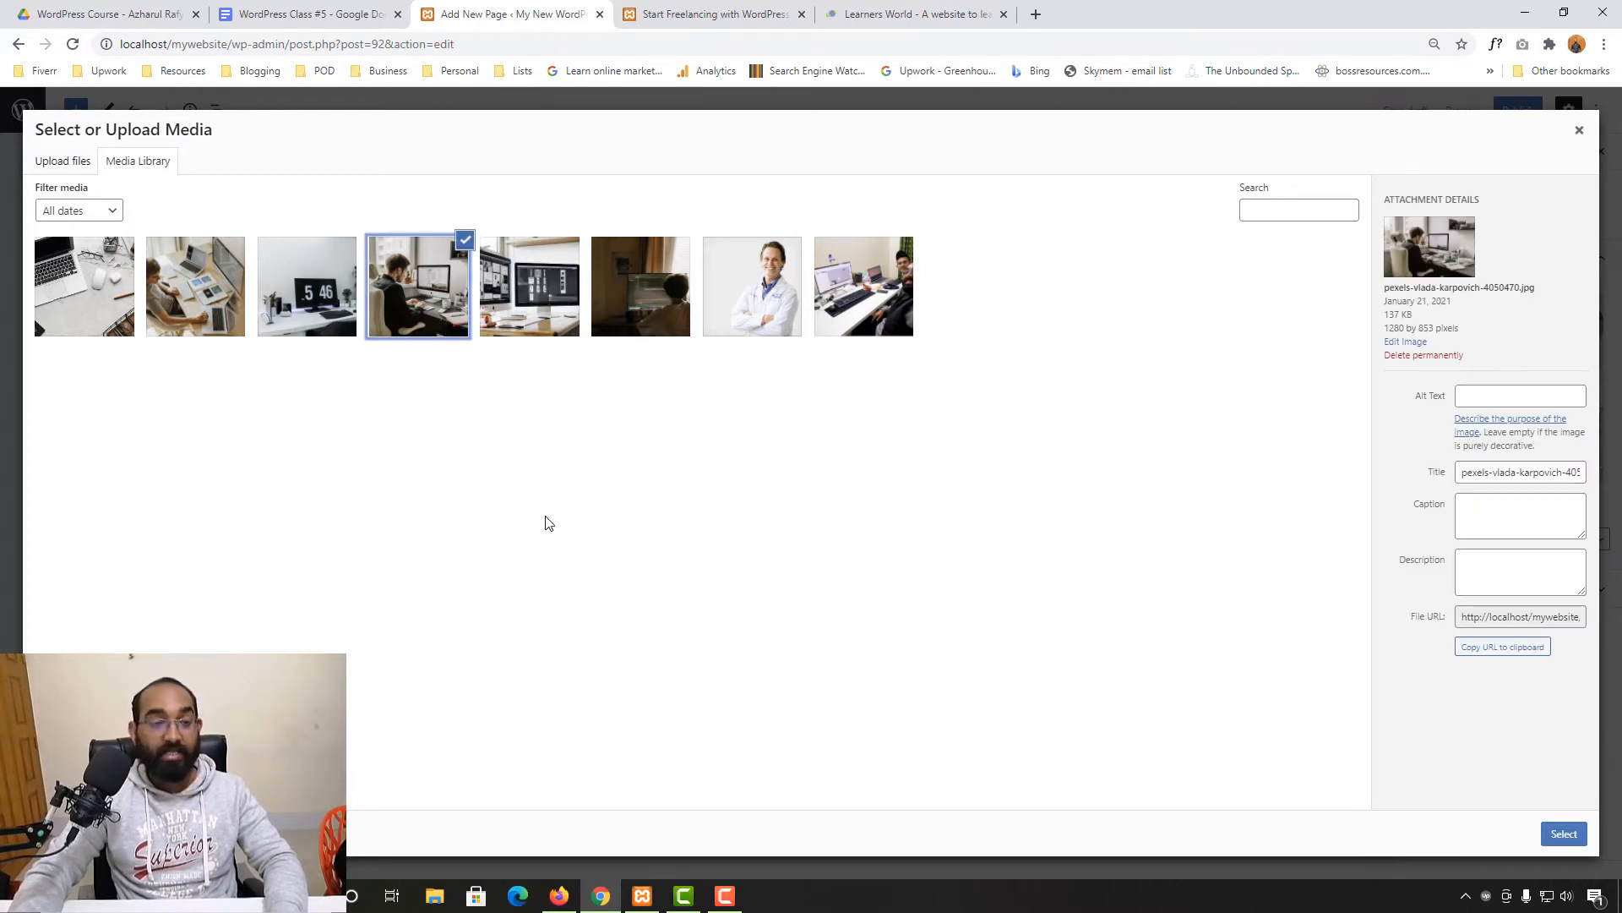
left_click(1547, 840)
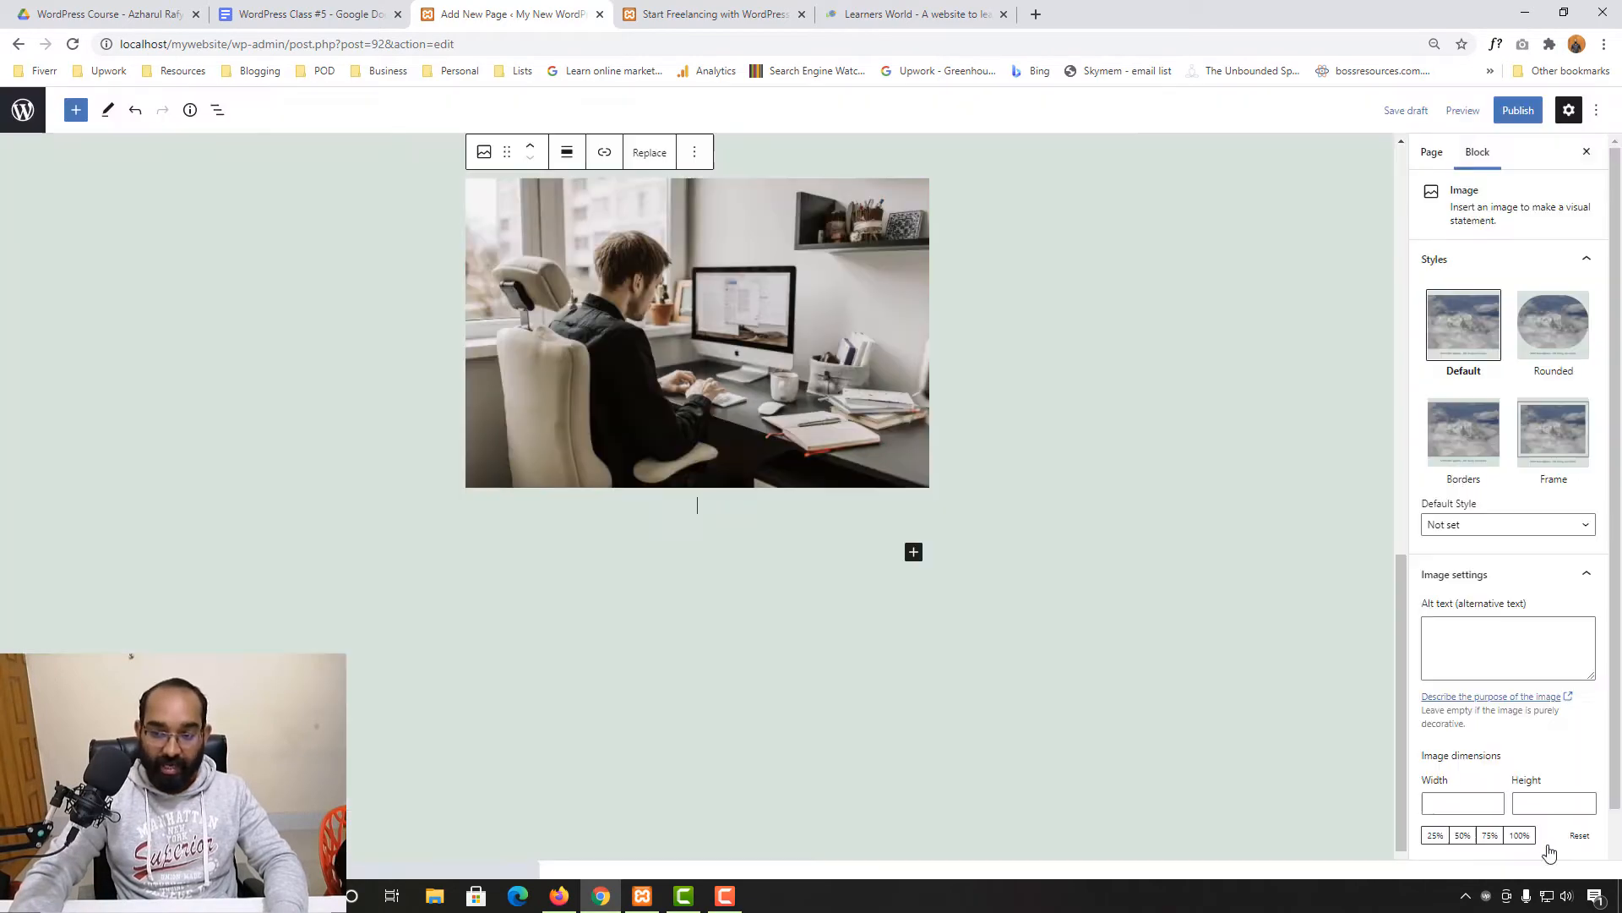
- Delete the second empty block between the first image and the "Digital Marketing:" heading
scroll(423, 676, "up", 10)
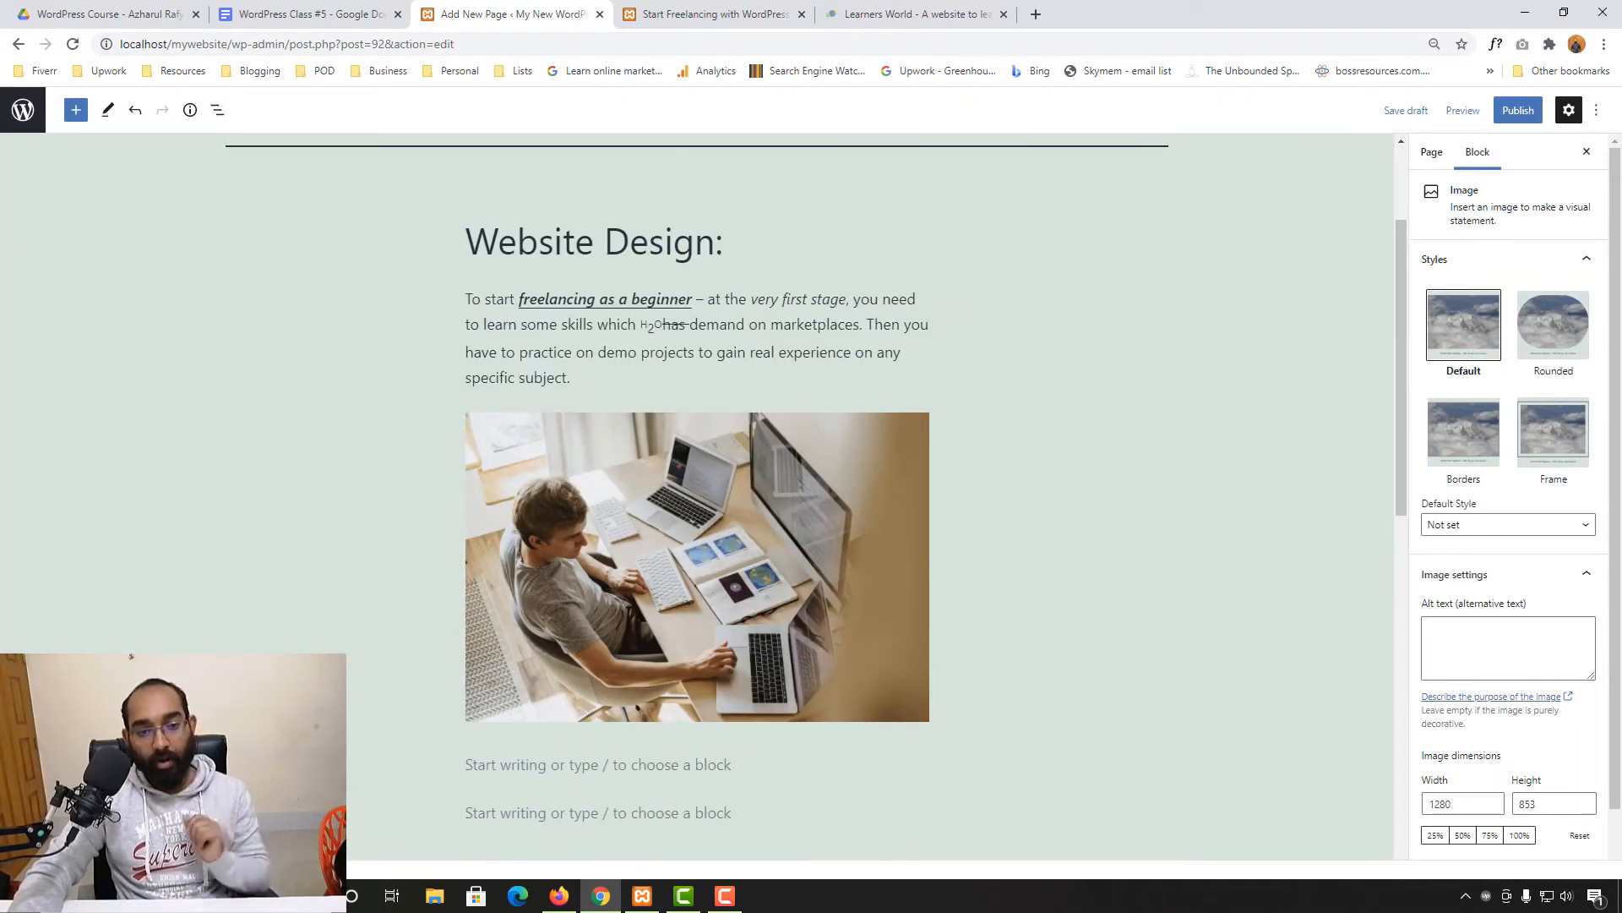
scroll(1285, 471, "up", 1)
scroll(767, 582, "down", 4)
left_click(490, 525)
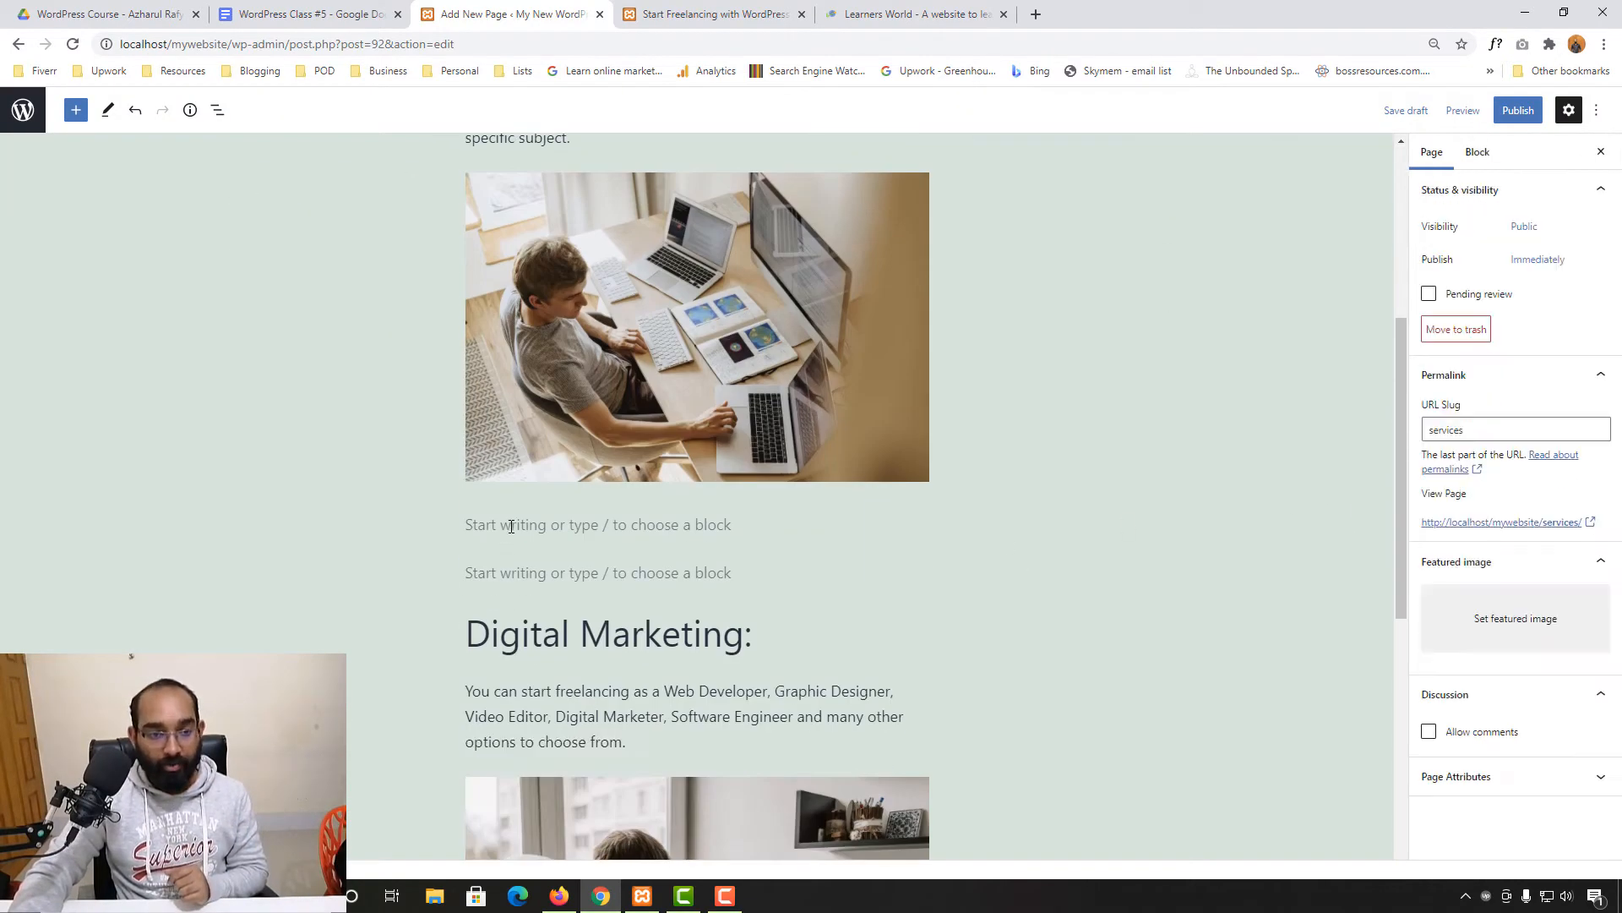
left_click(688, 570)
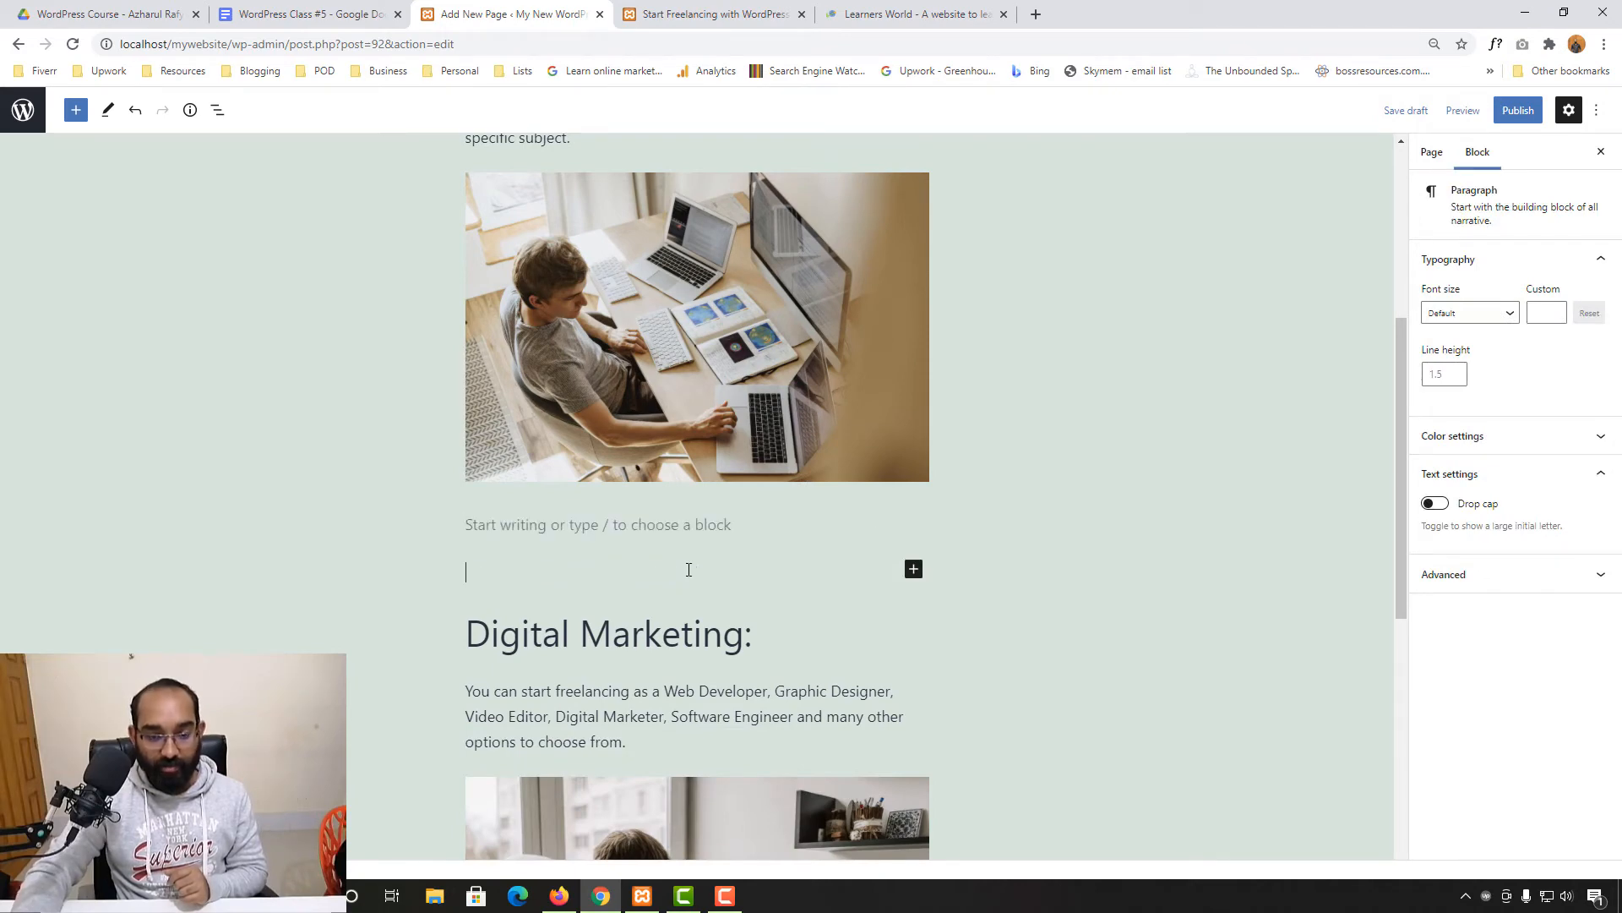
key("BackSpace")
left_click(914, 572)
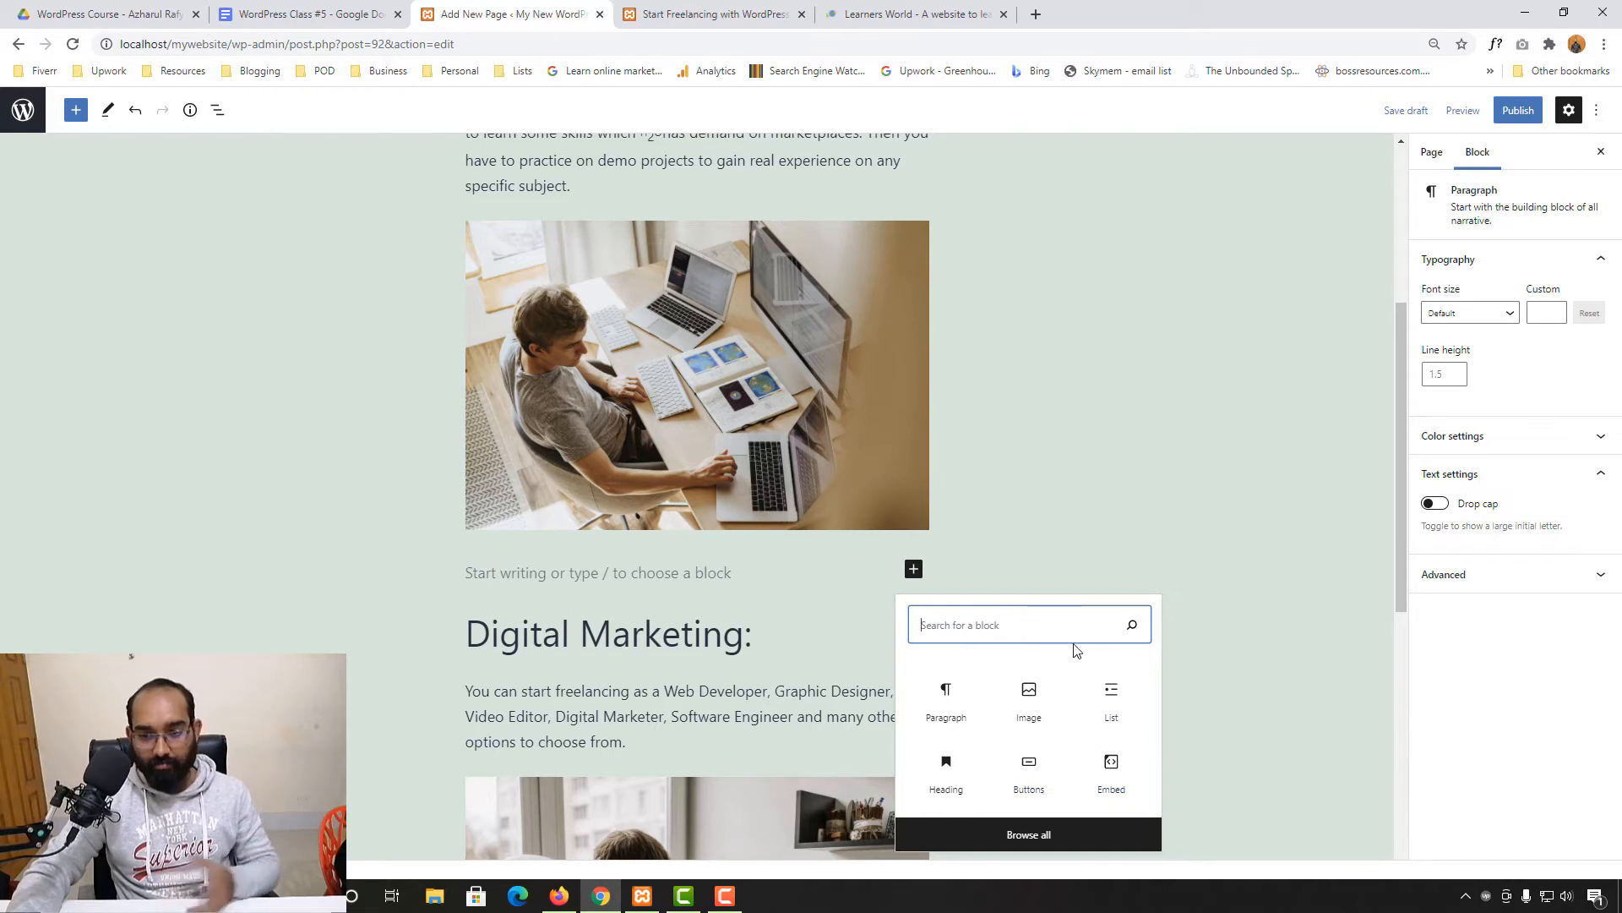
type("de")
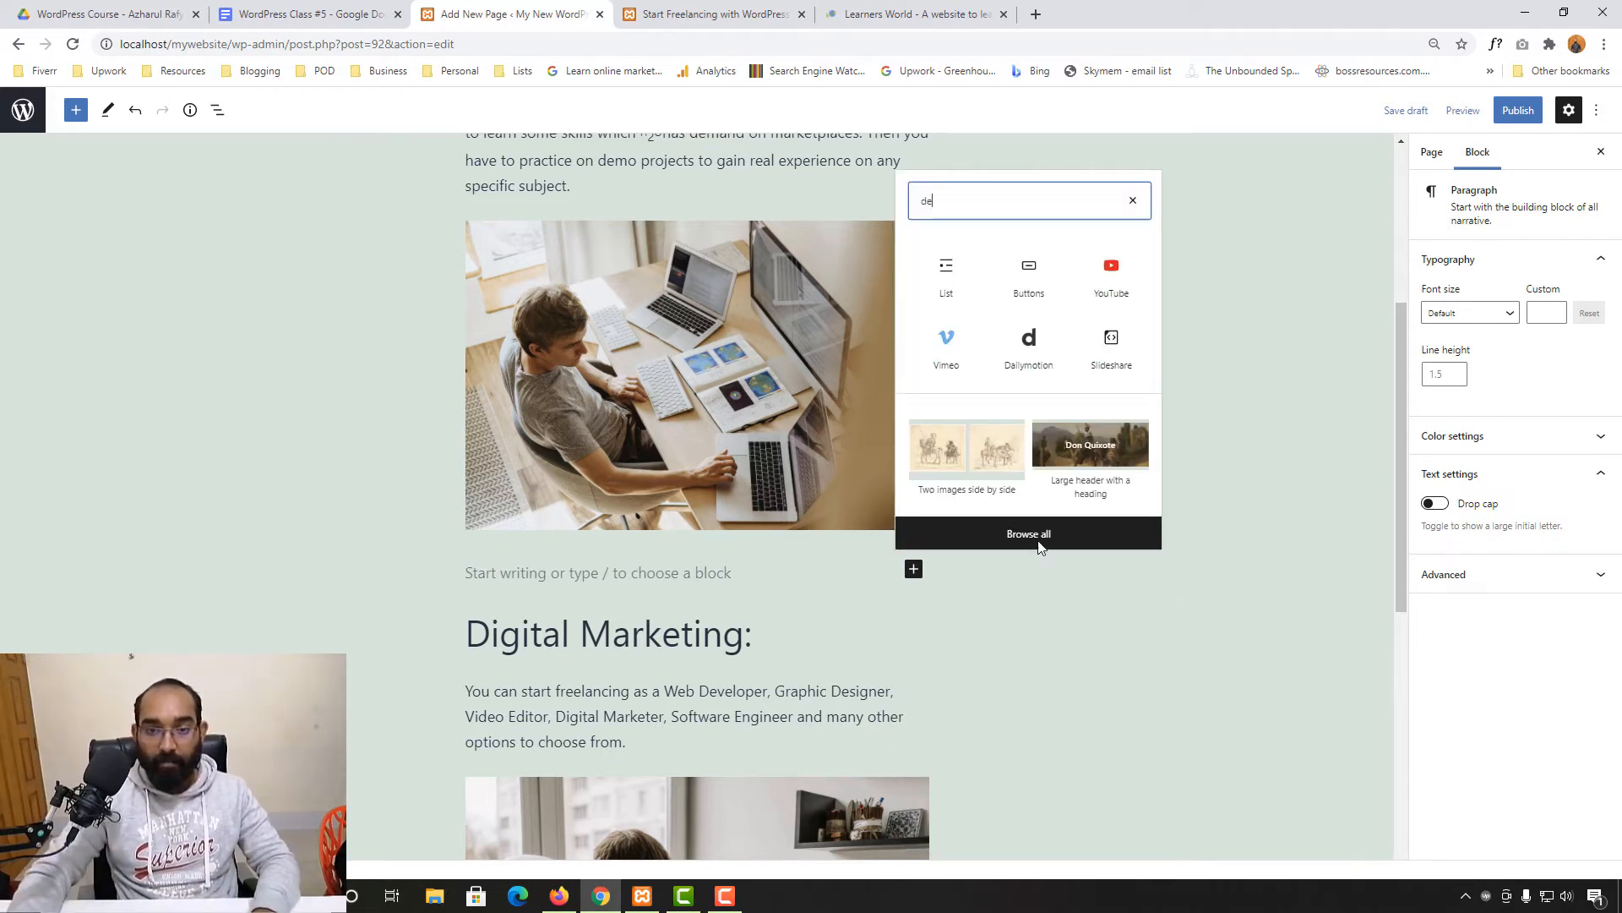
double_click(997, 214)
key("BackSpace")
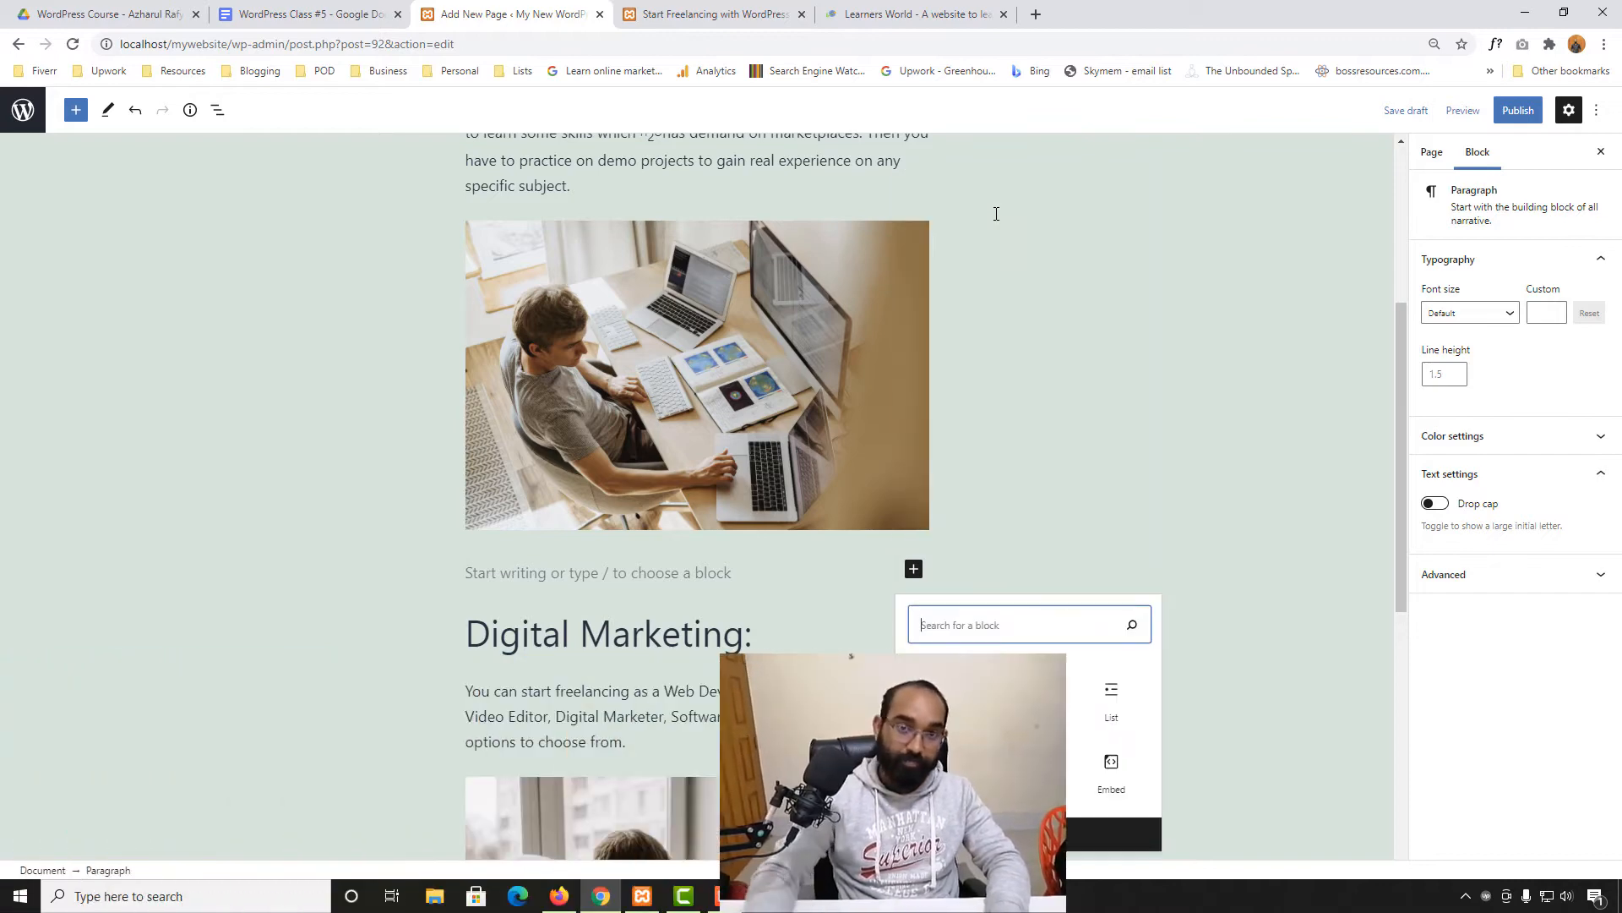
- Insert a Separator block between the first image and the "Digital Marketing:" heading
left_click(76, 110)
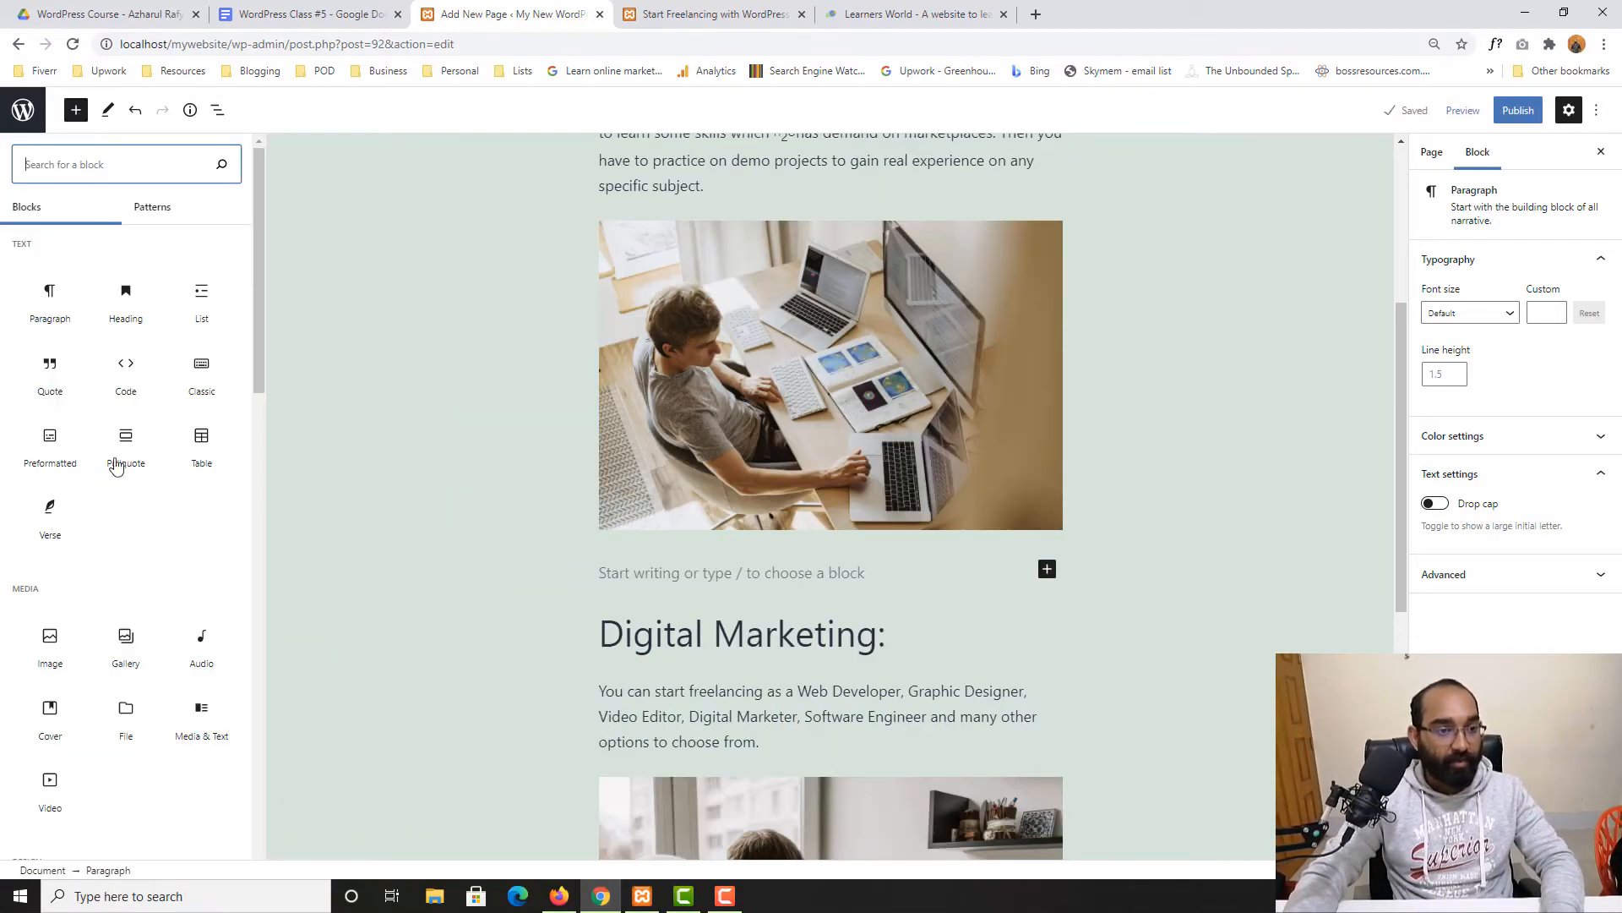
scroll(144, 705, "down", 3)
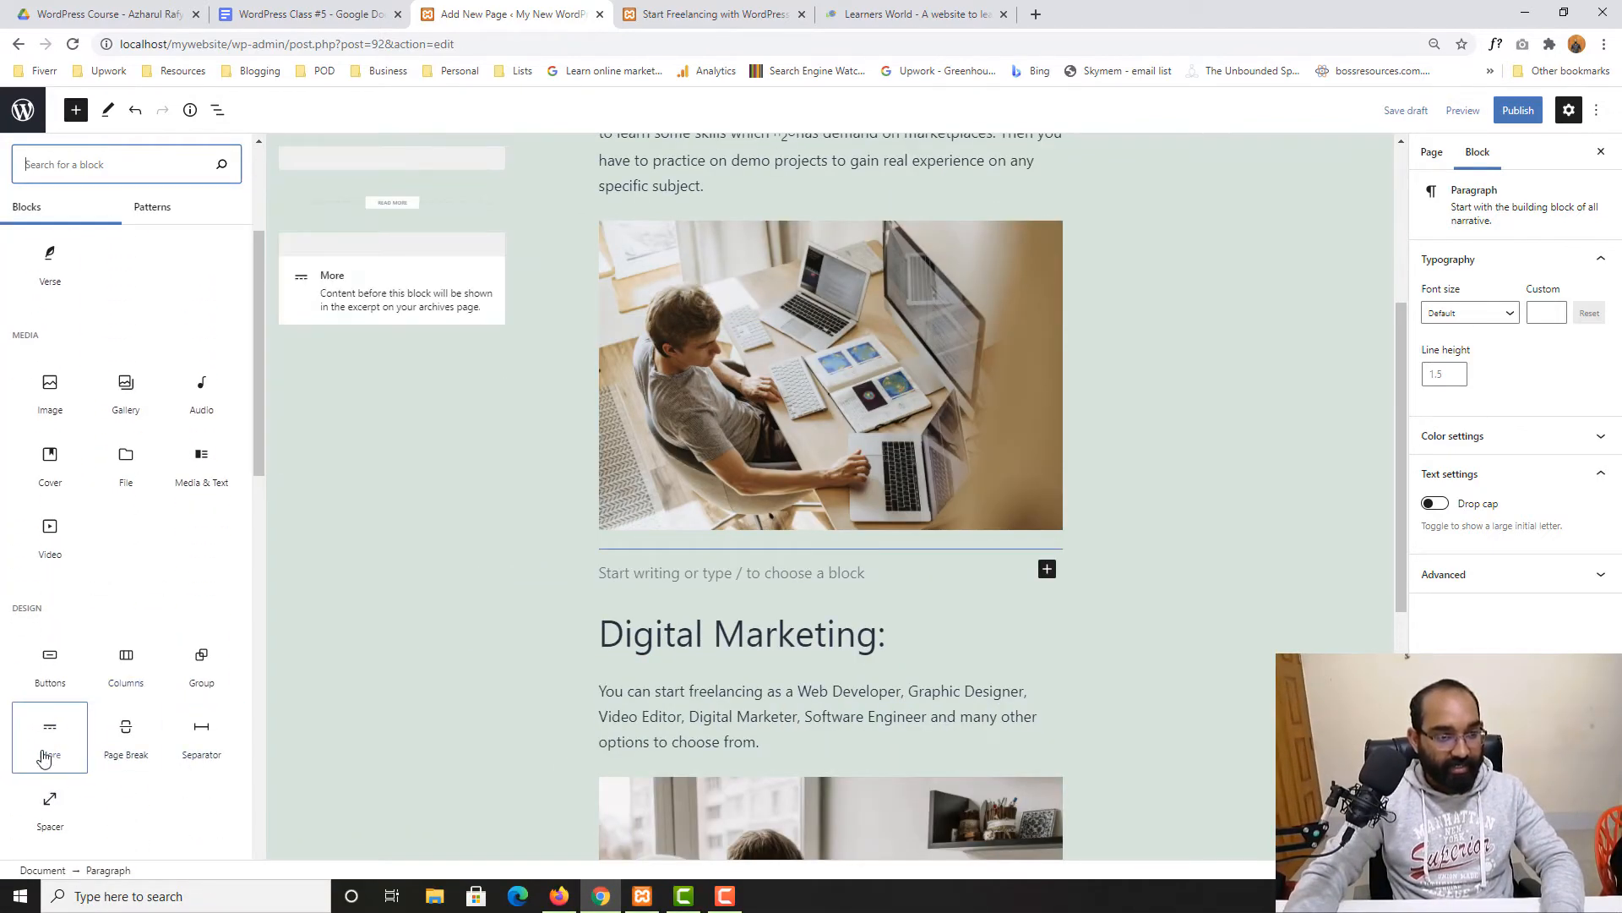
left_click(201, 737)
scroll(868, 566, "up", 1)
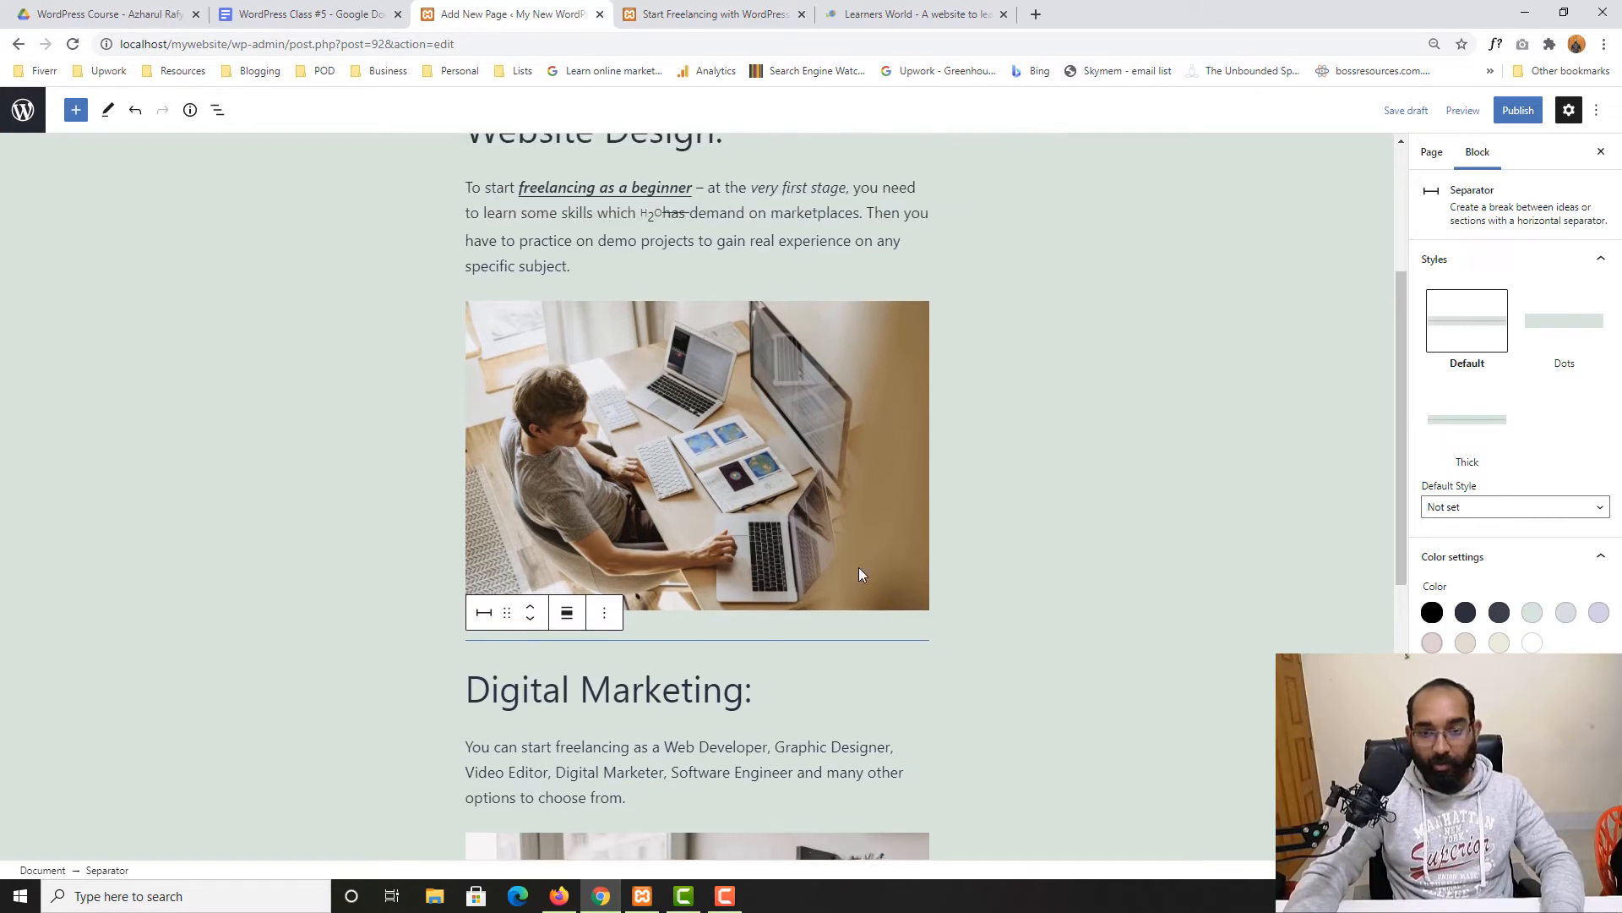
- Set the separator above the "Digital Marketing:" heading to Wide width
left_click(566, 619)
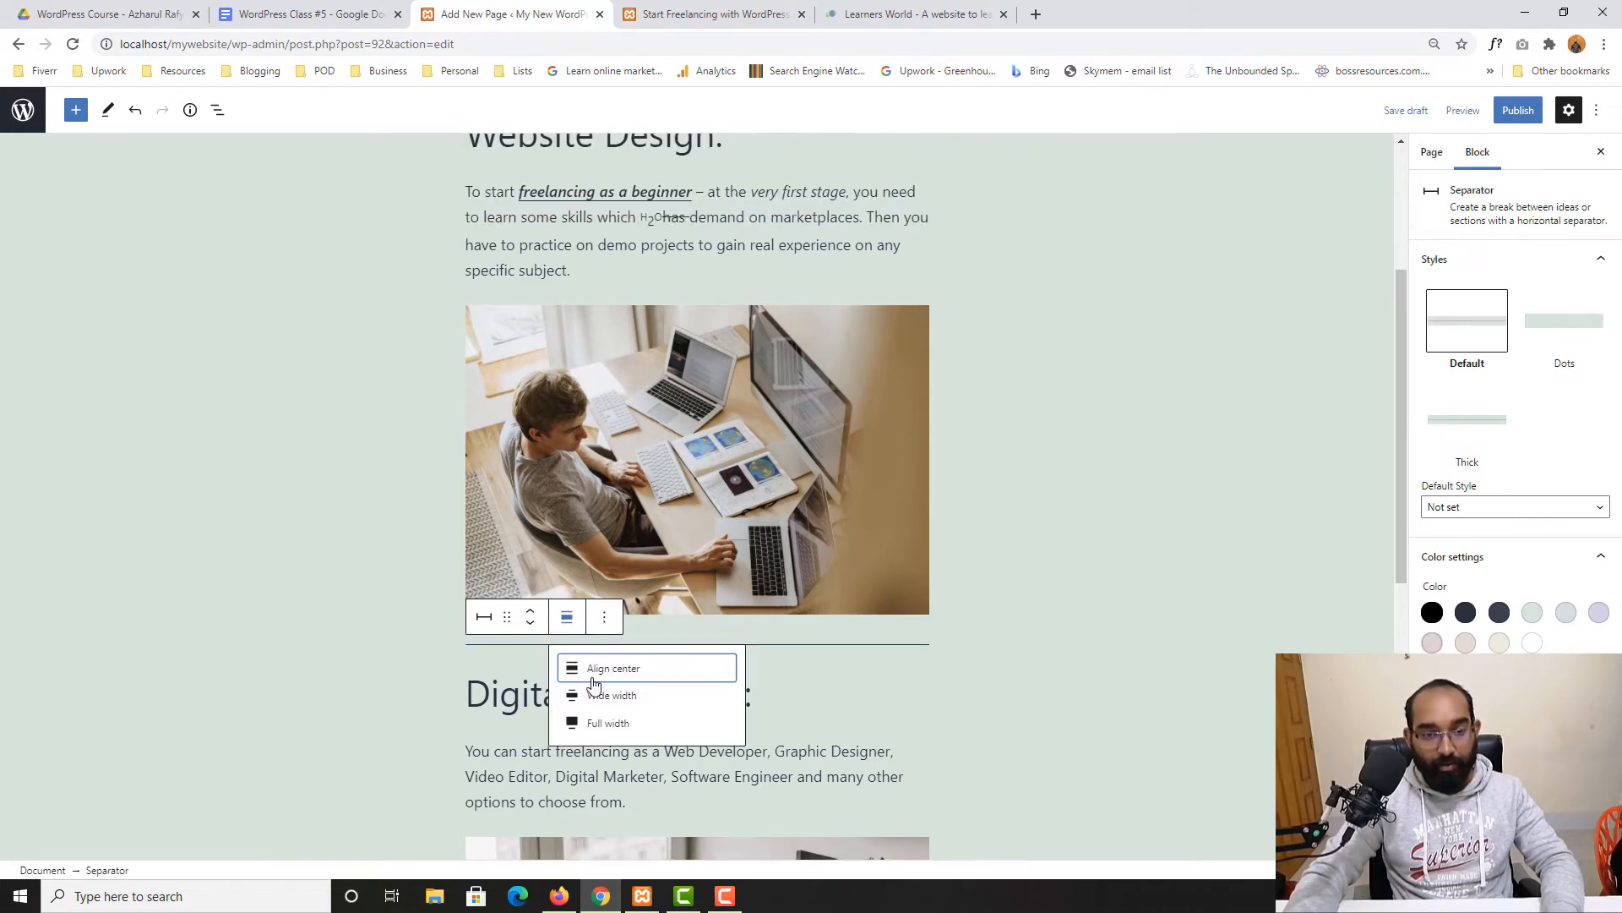
left_click(622, 698)
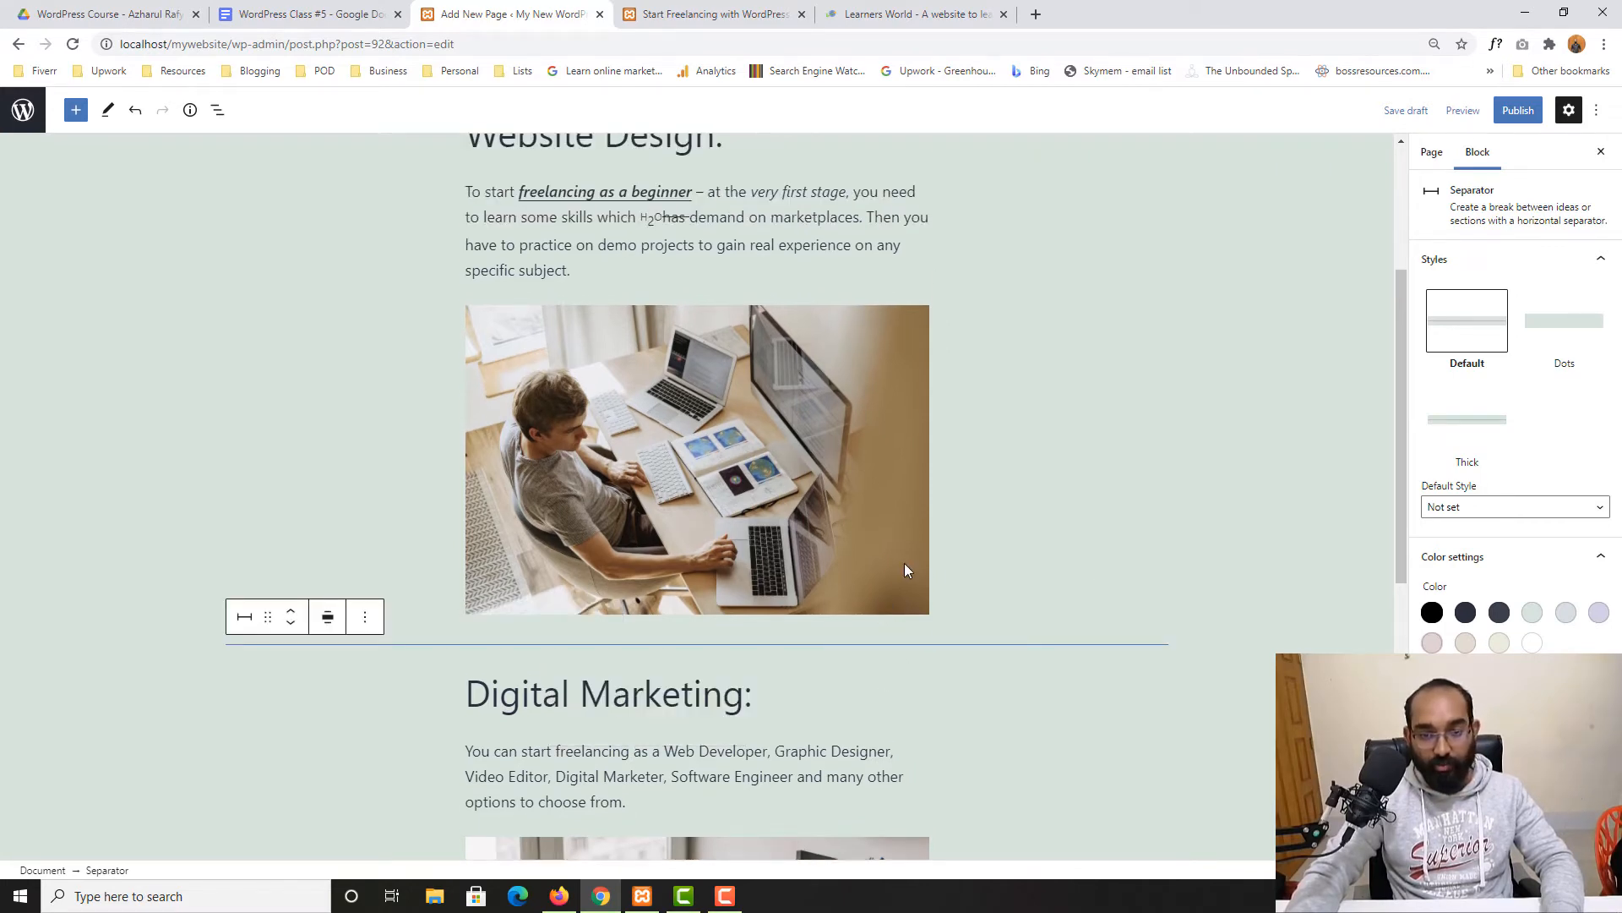
scroll(904, 570, "down", 5)
scroll(972, 514, "up", 5)
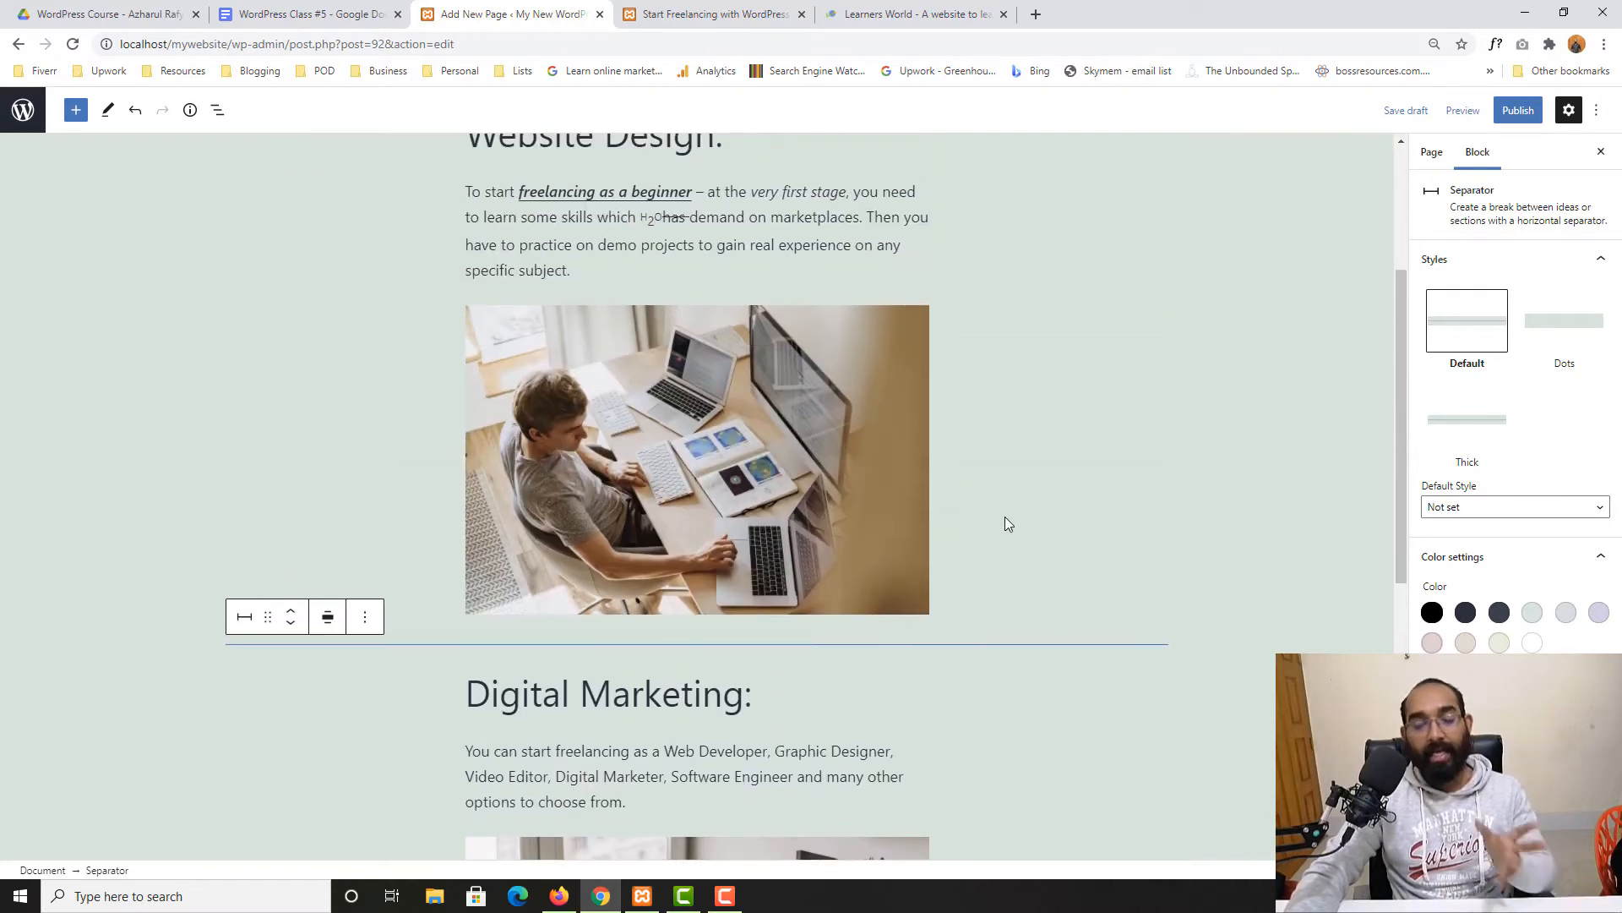
scroll(1006, 517, "up", 3)
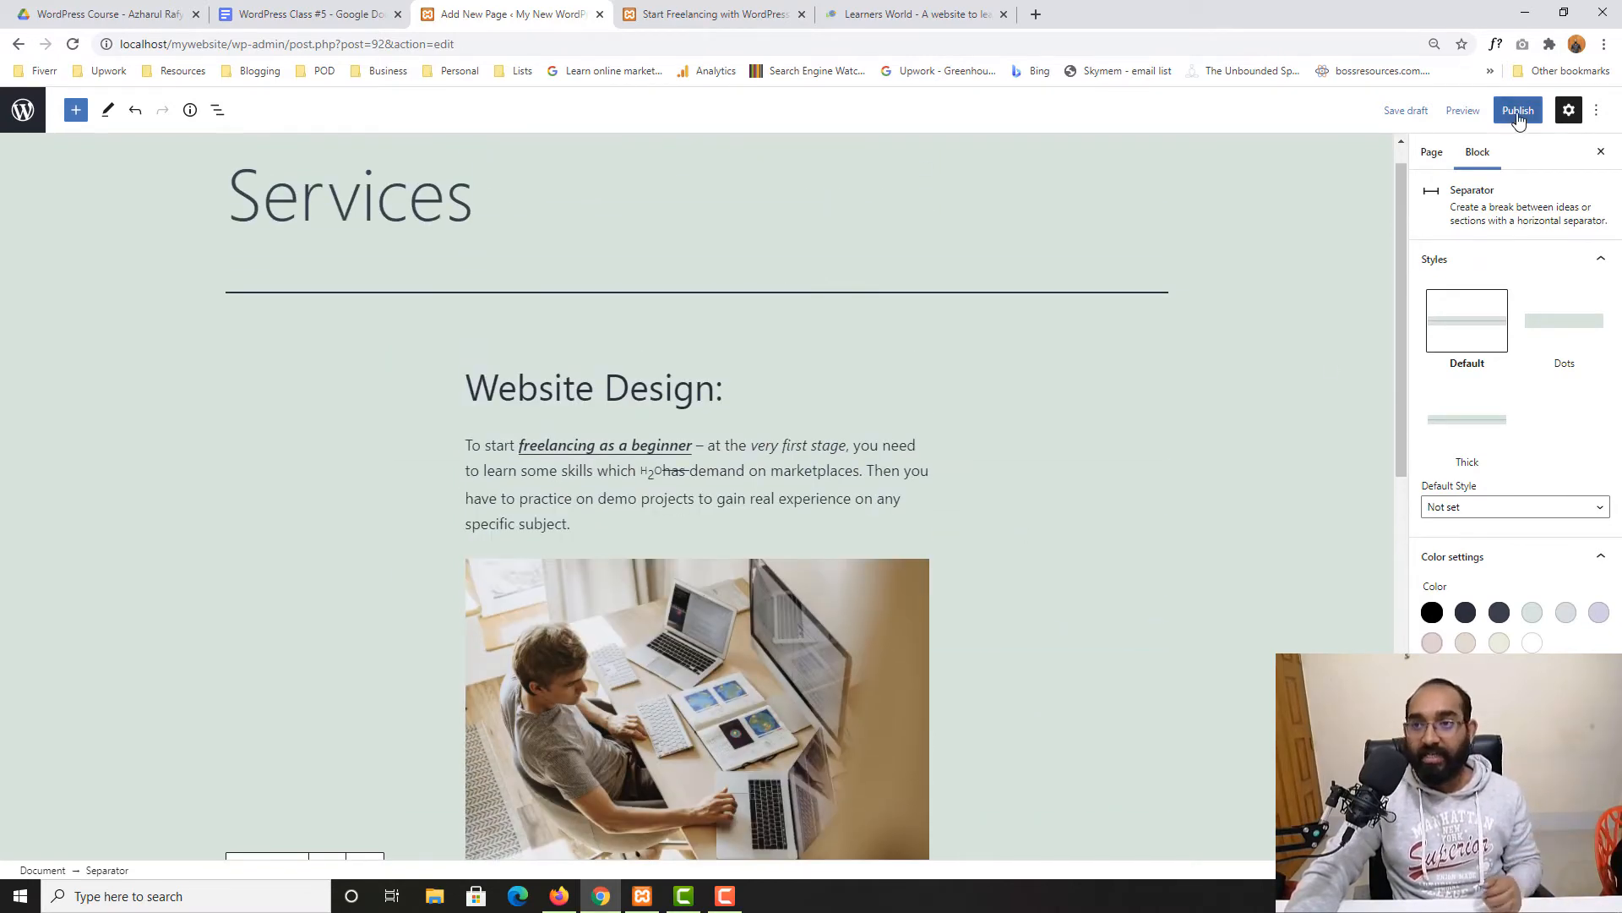
- In the page settings, set the Services page's publish date to 23 January 2021
left_click(1433, 152)
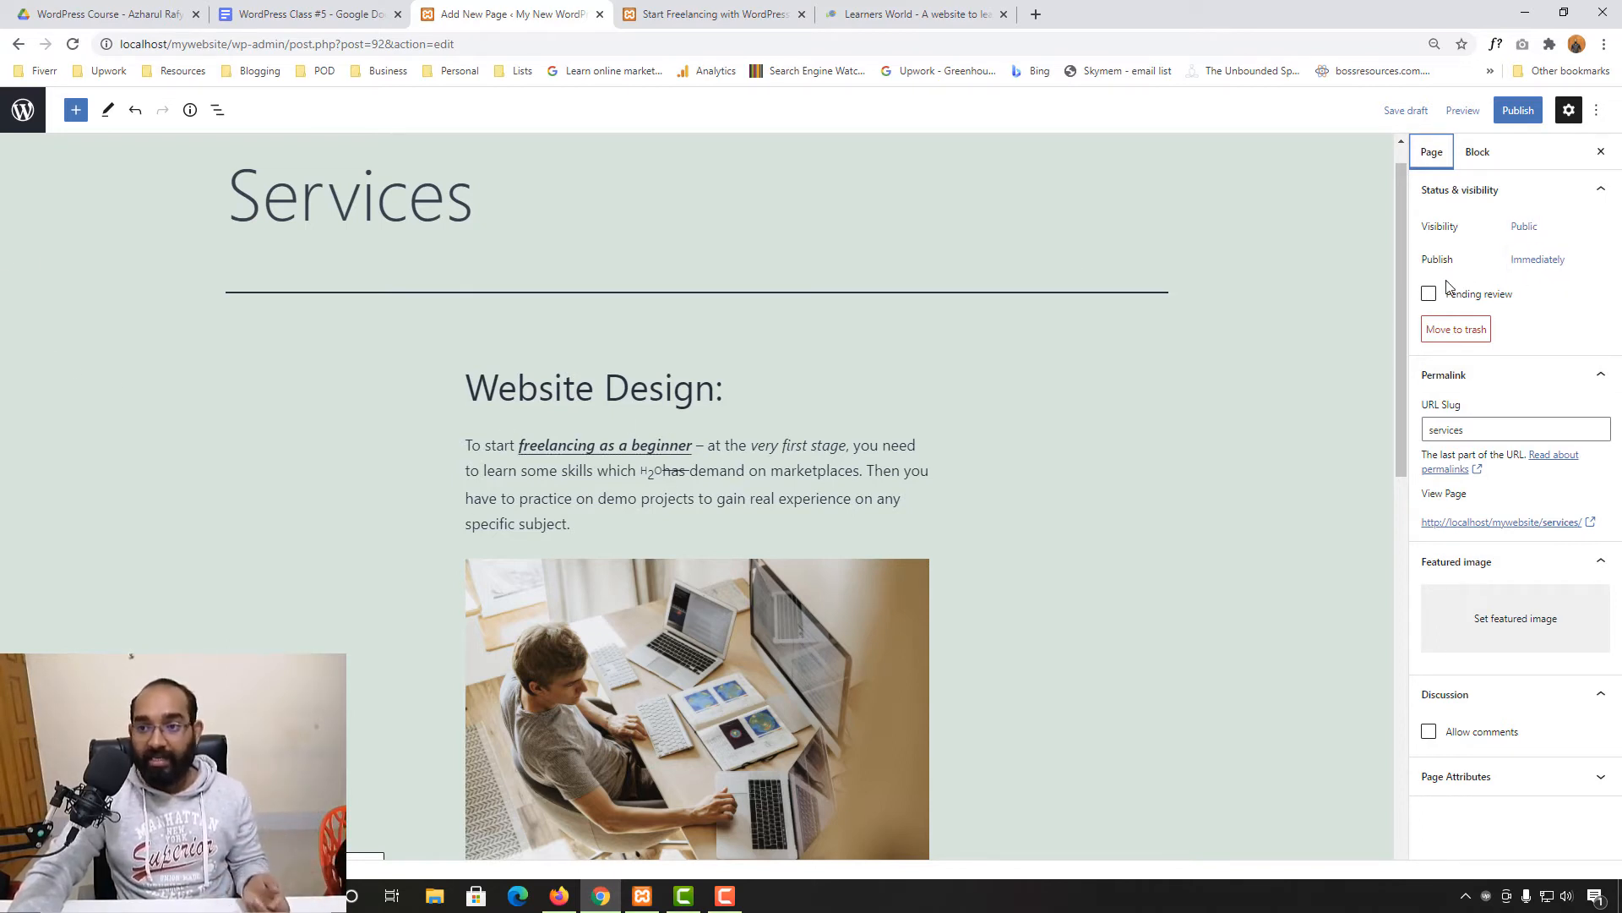
left_click(1547, 267)
left_click(1555, 269)
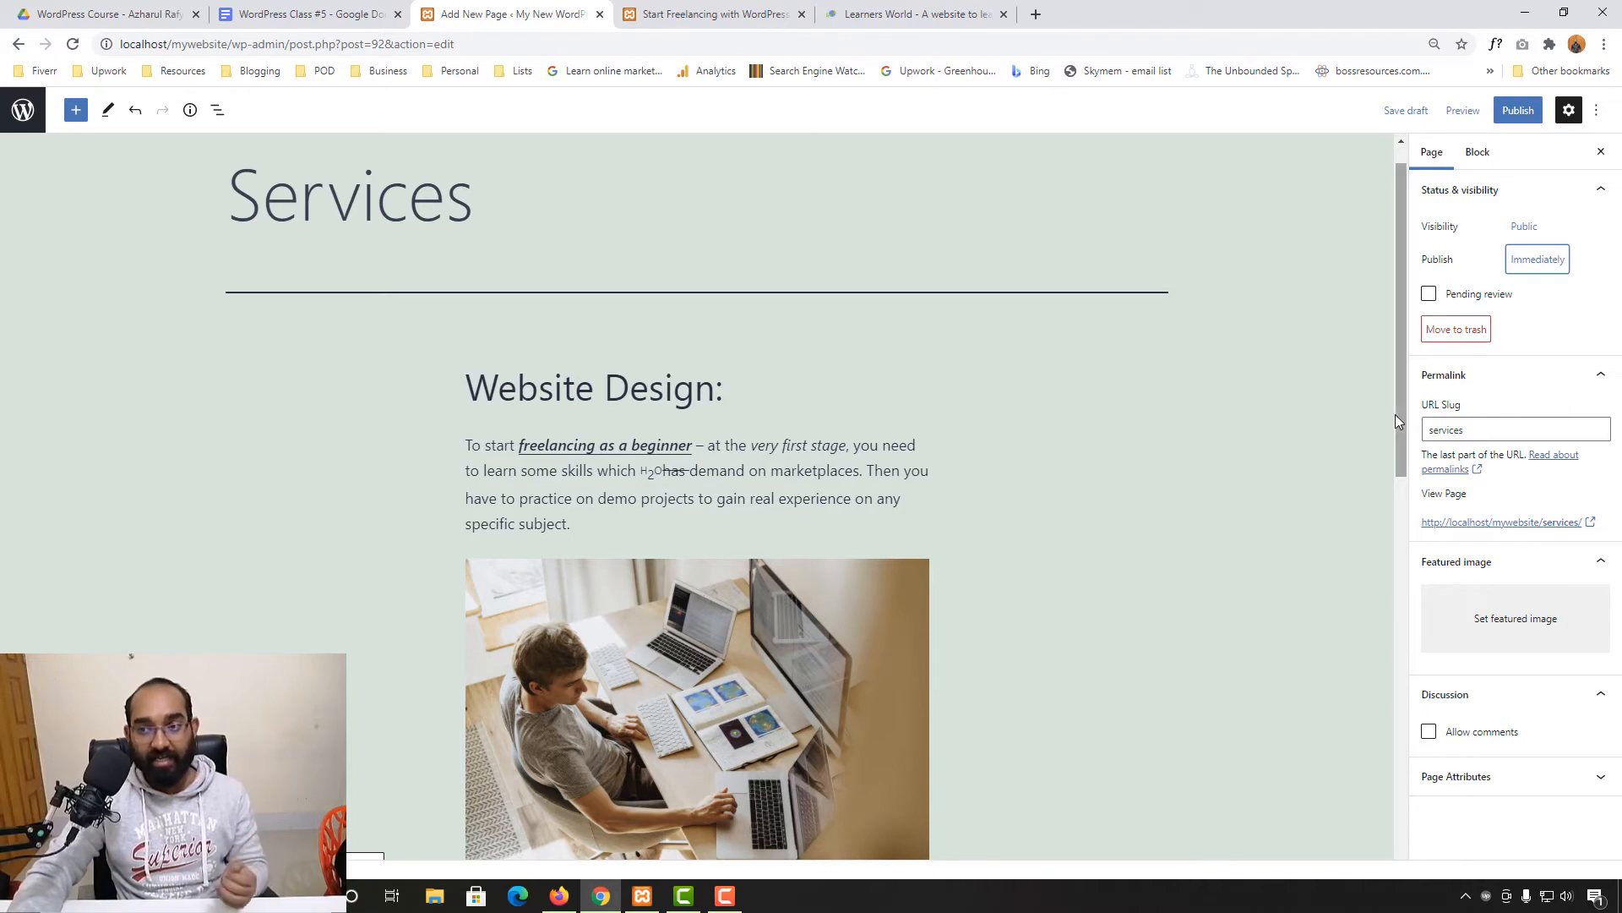
left_click(1561, 262)
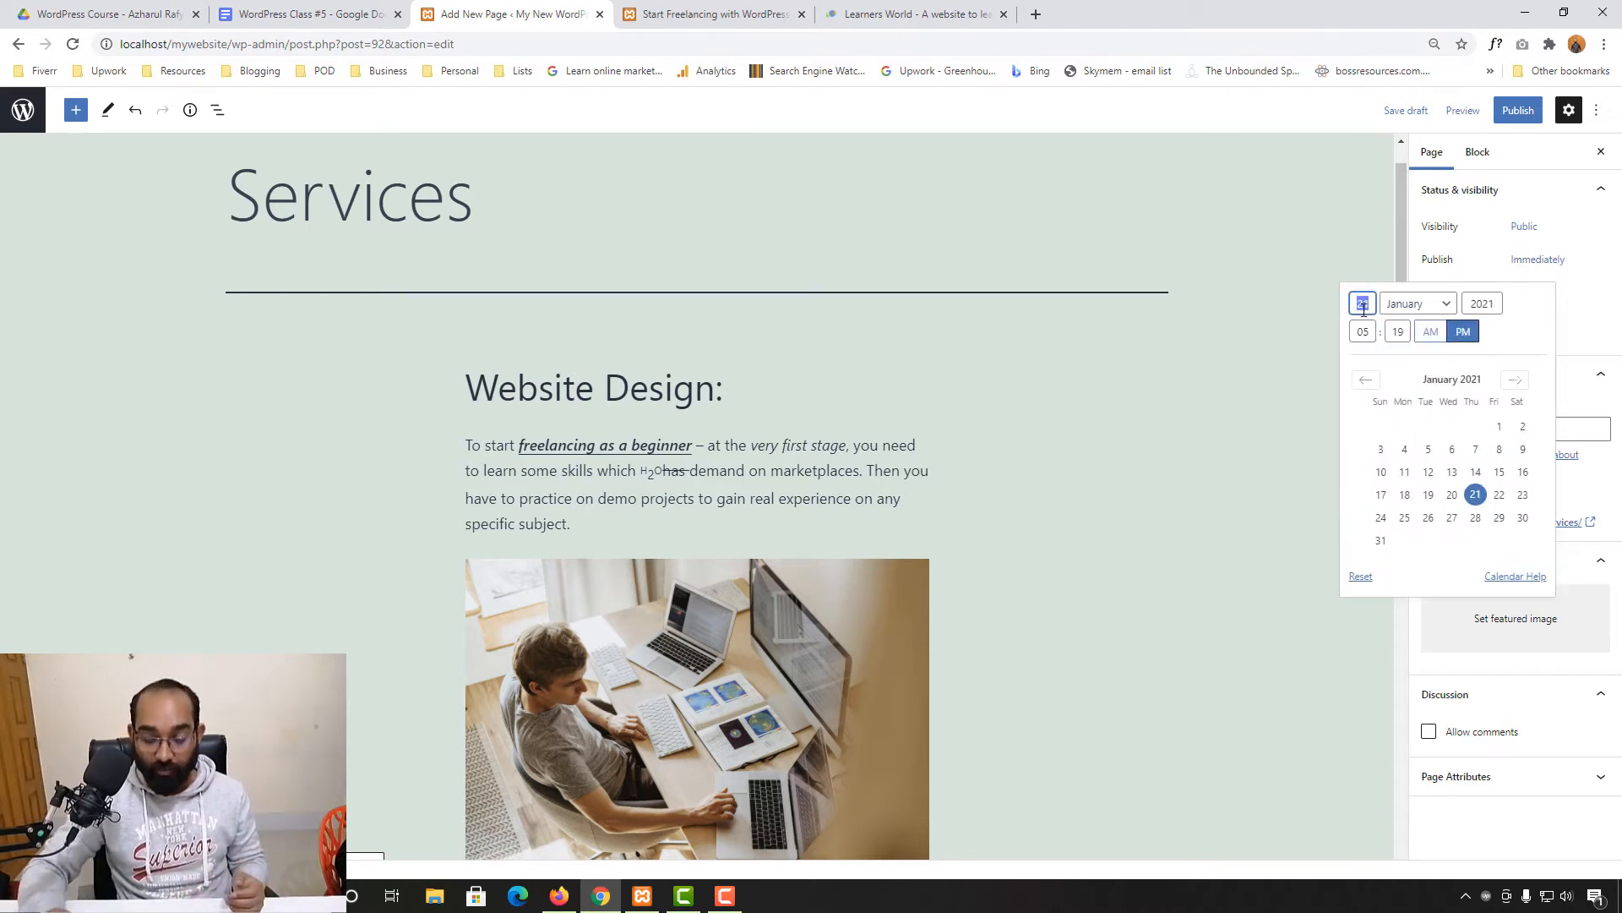
left_click(1363, 306)
type("3")
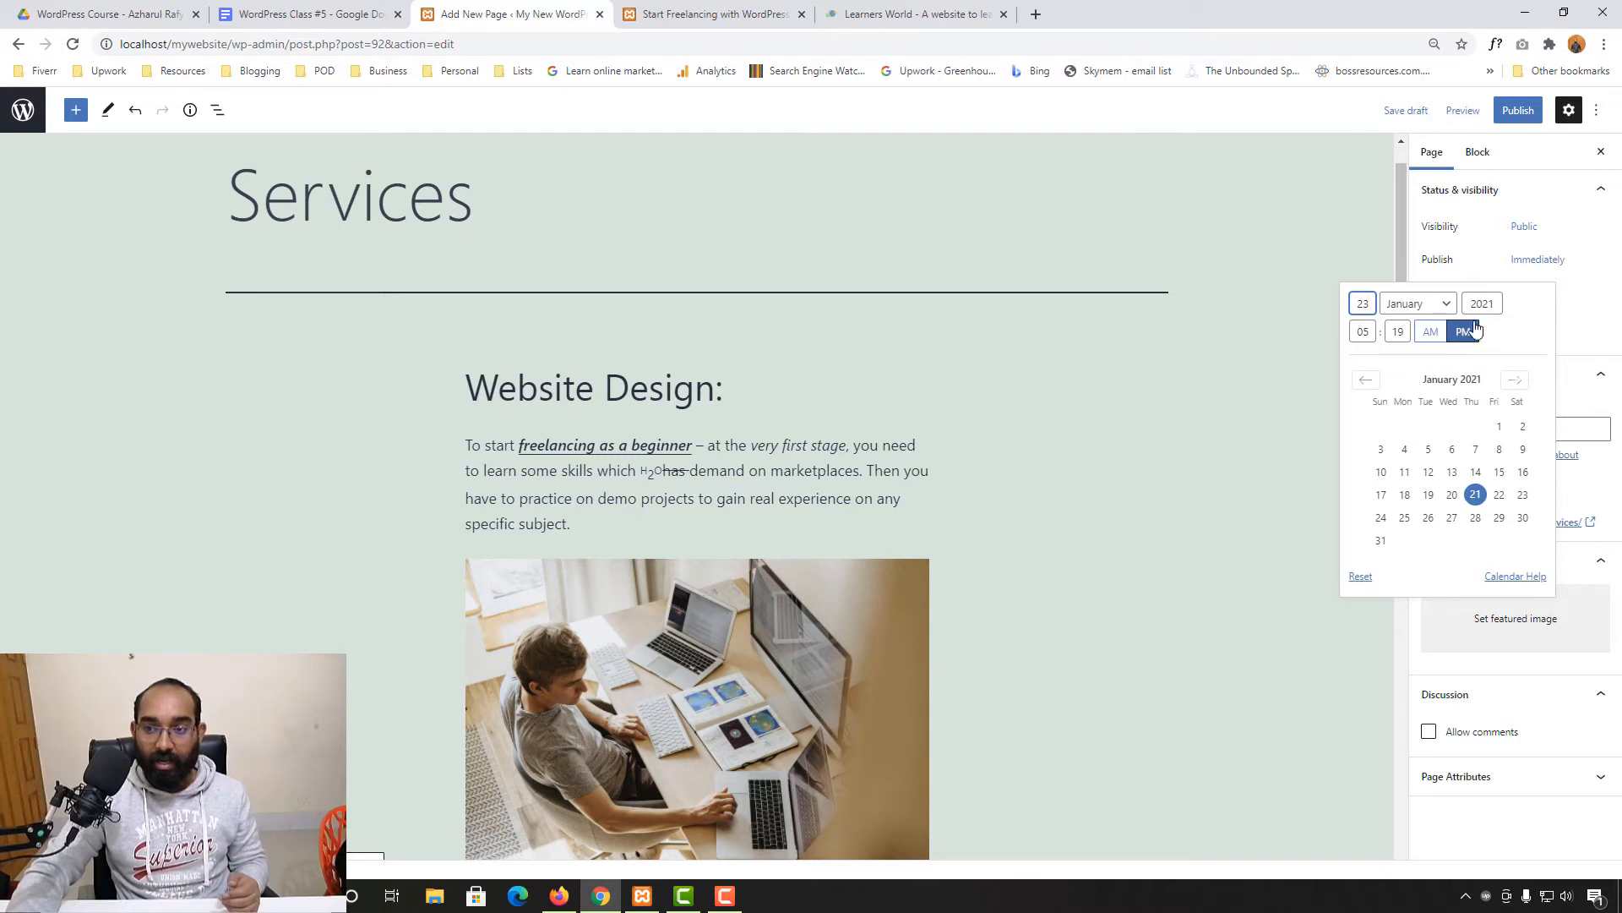
left_click(1484, 334)
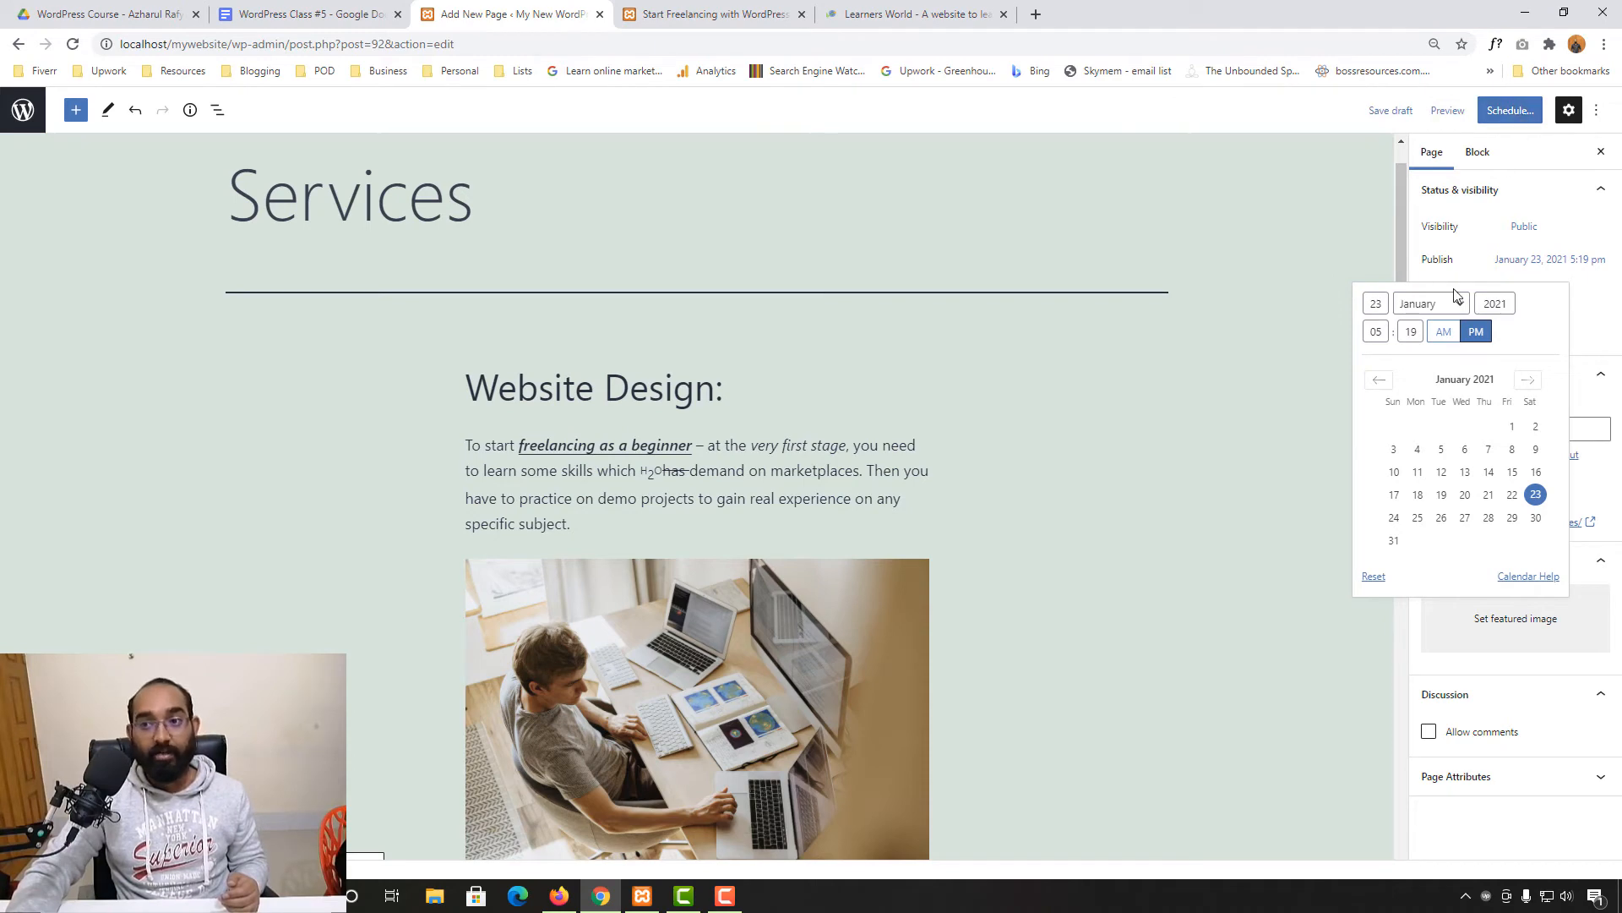
- Set the publish day to 21 and reset the page's publishing time to Immediately
double_click(1369, 307)
type("21")
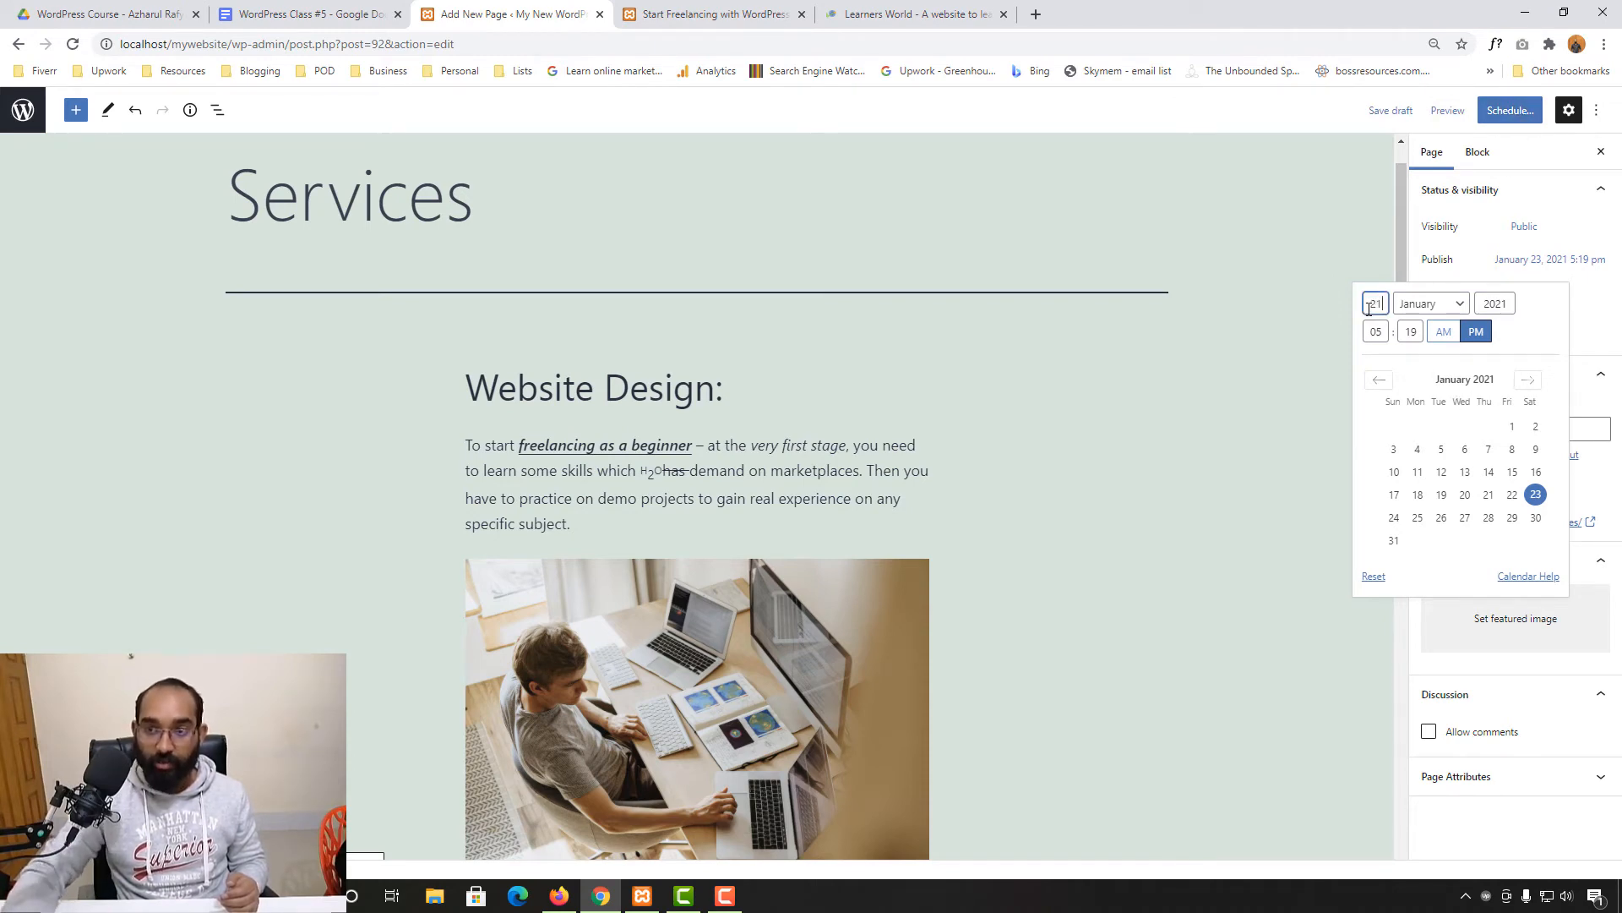
left_click(1429, 278)
left_click(1587, 259)
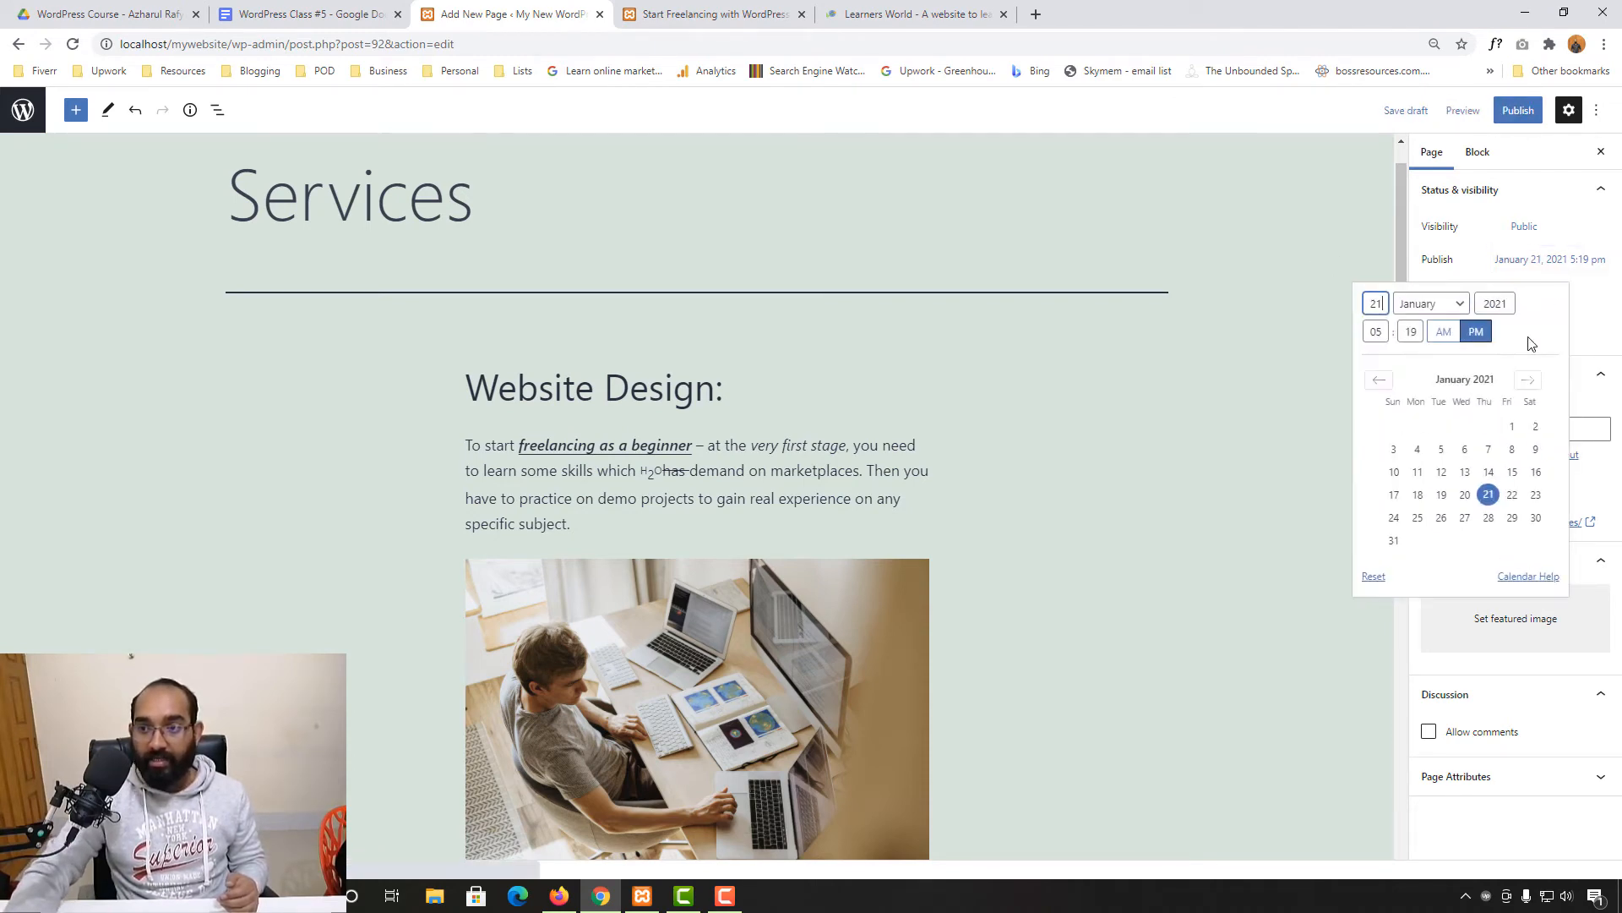
left_click(1374, 578)
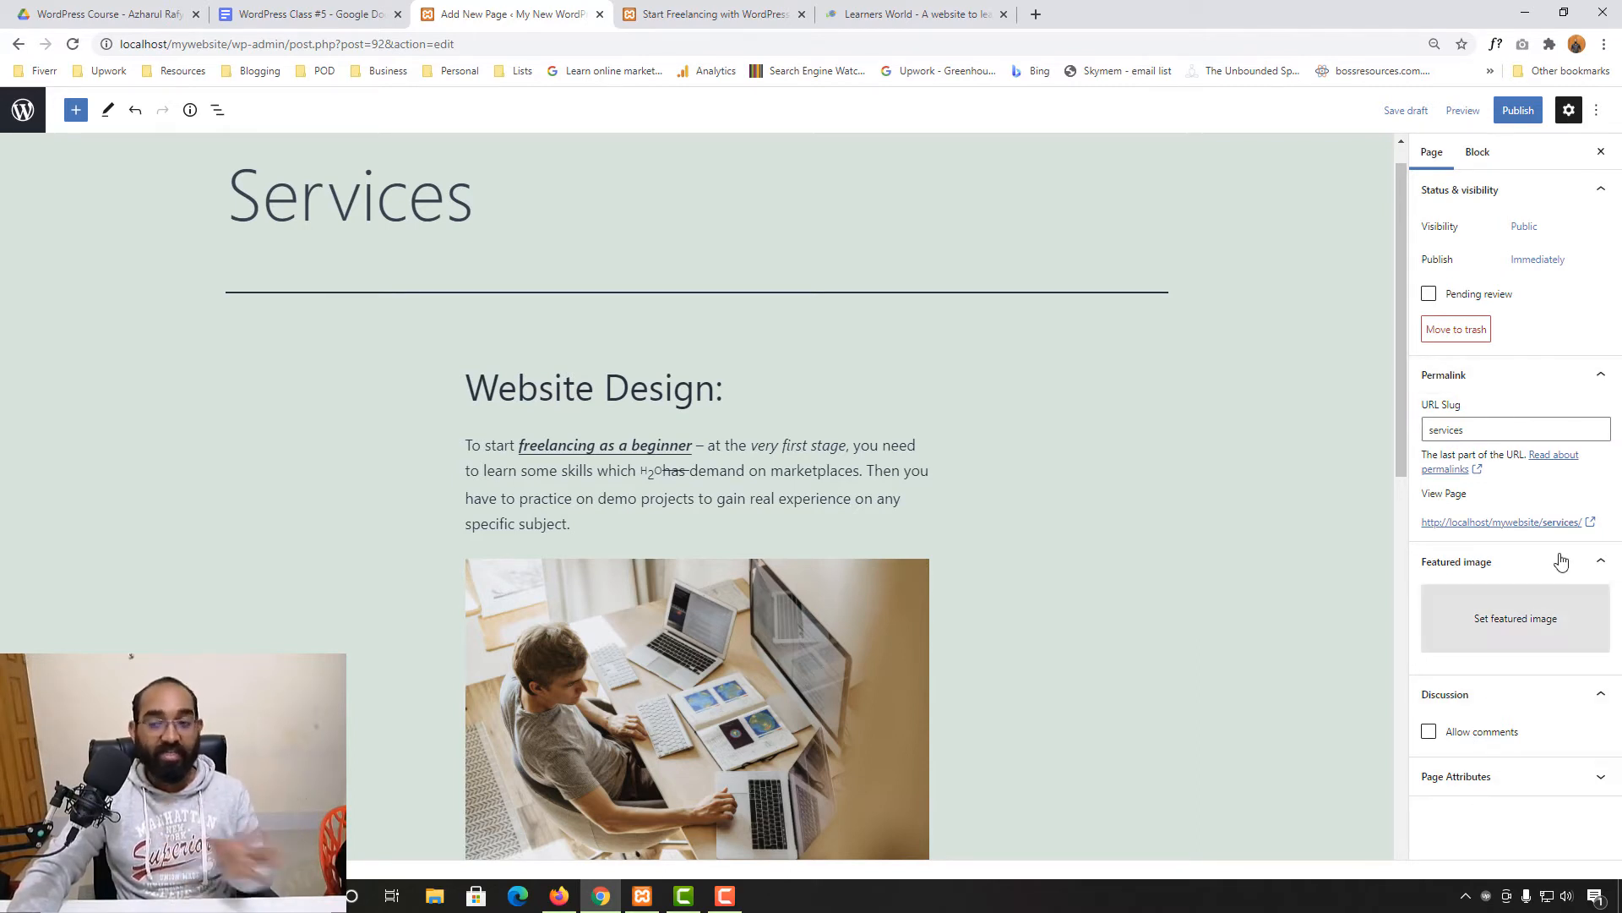
- Review the page's URL slug and the available Parent Page choices in the page attributes
left_click_drag(1483, 434, 1431, 428)
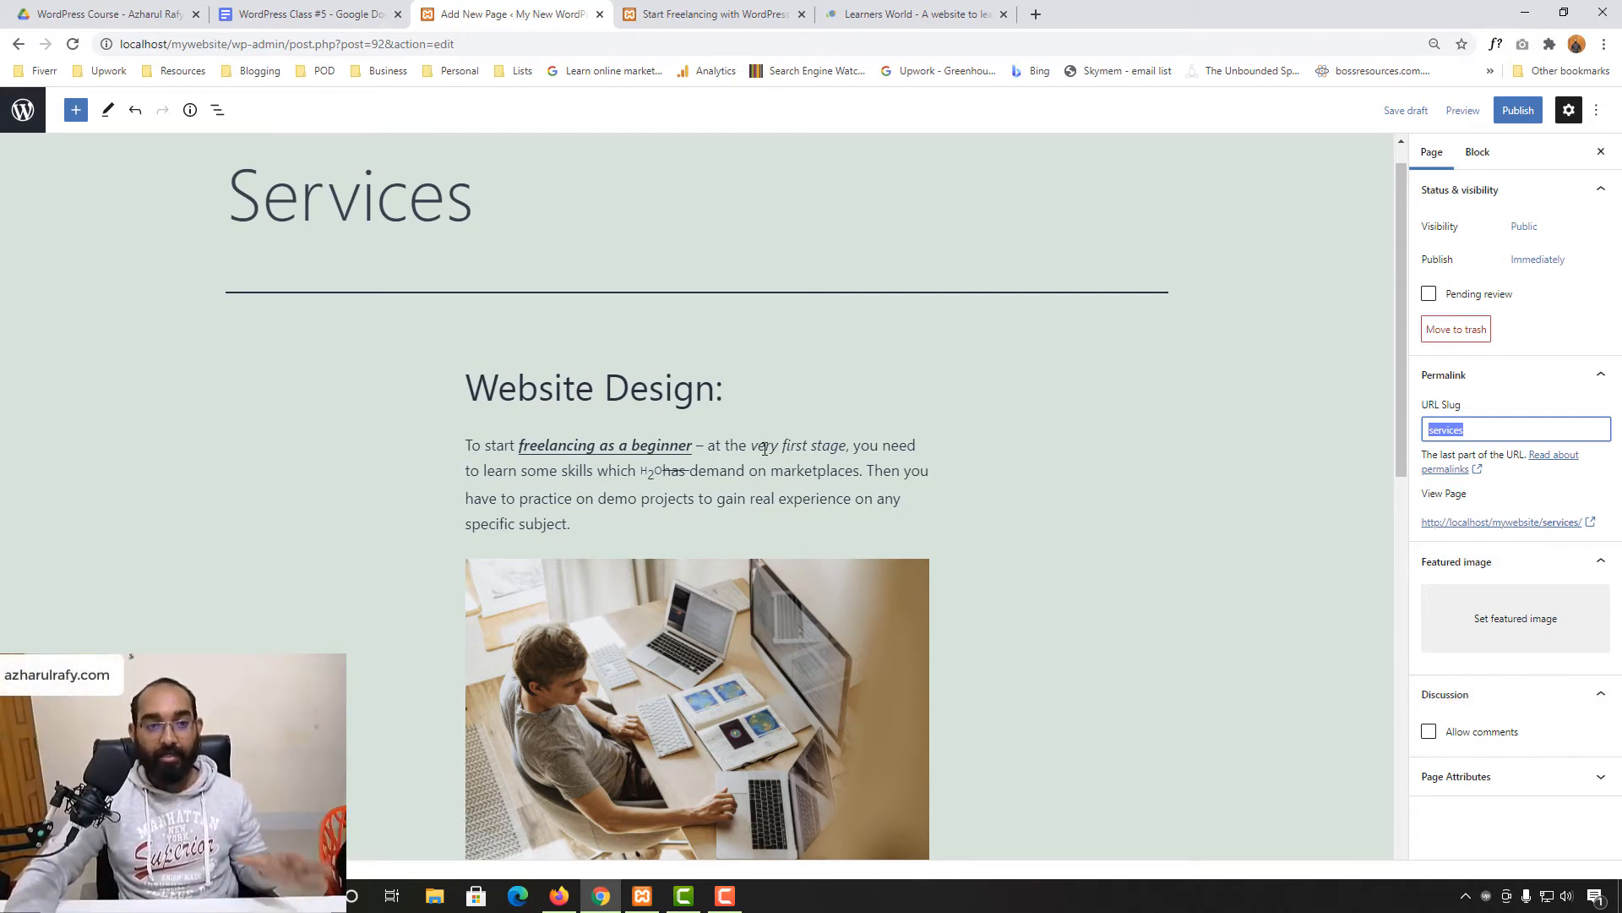
left_click(1447, 779)
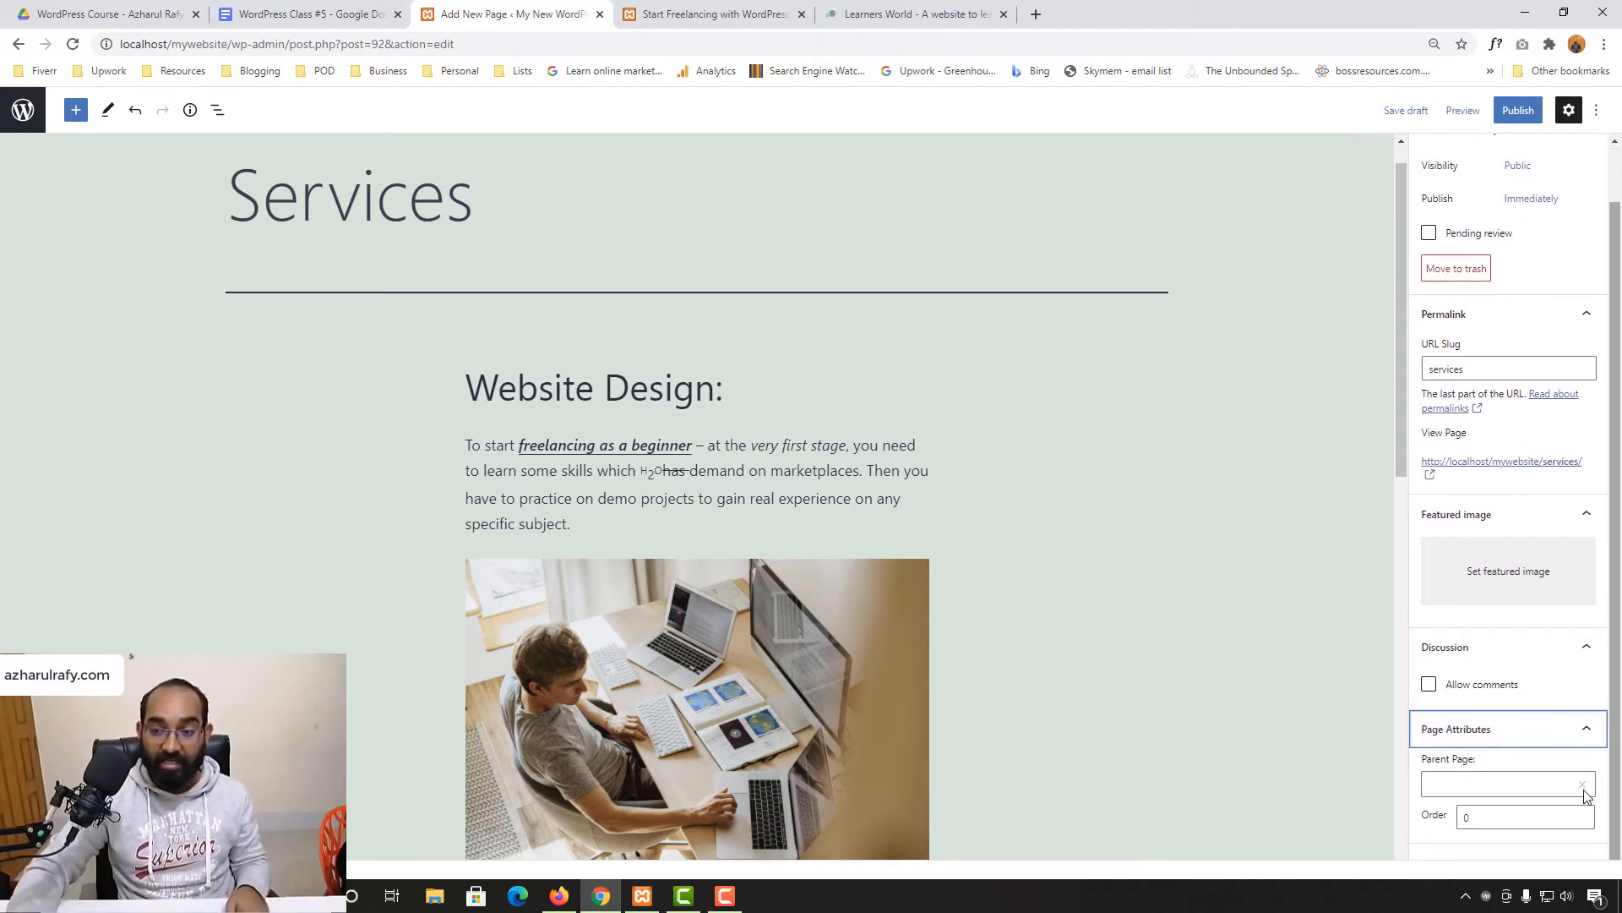
left_click(1518, 784)
- Switch to the Learners World site and examine the Learn menu's subpages as an example of parent pages
left_click(769, 12)
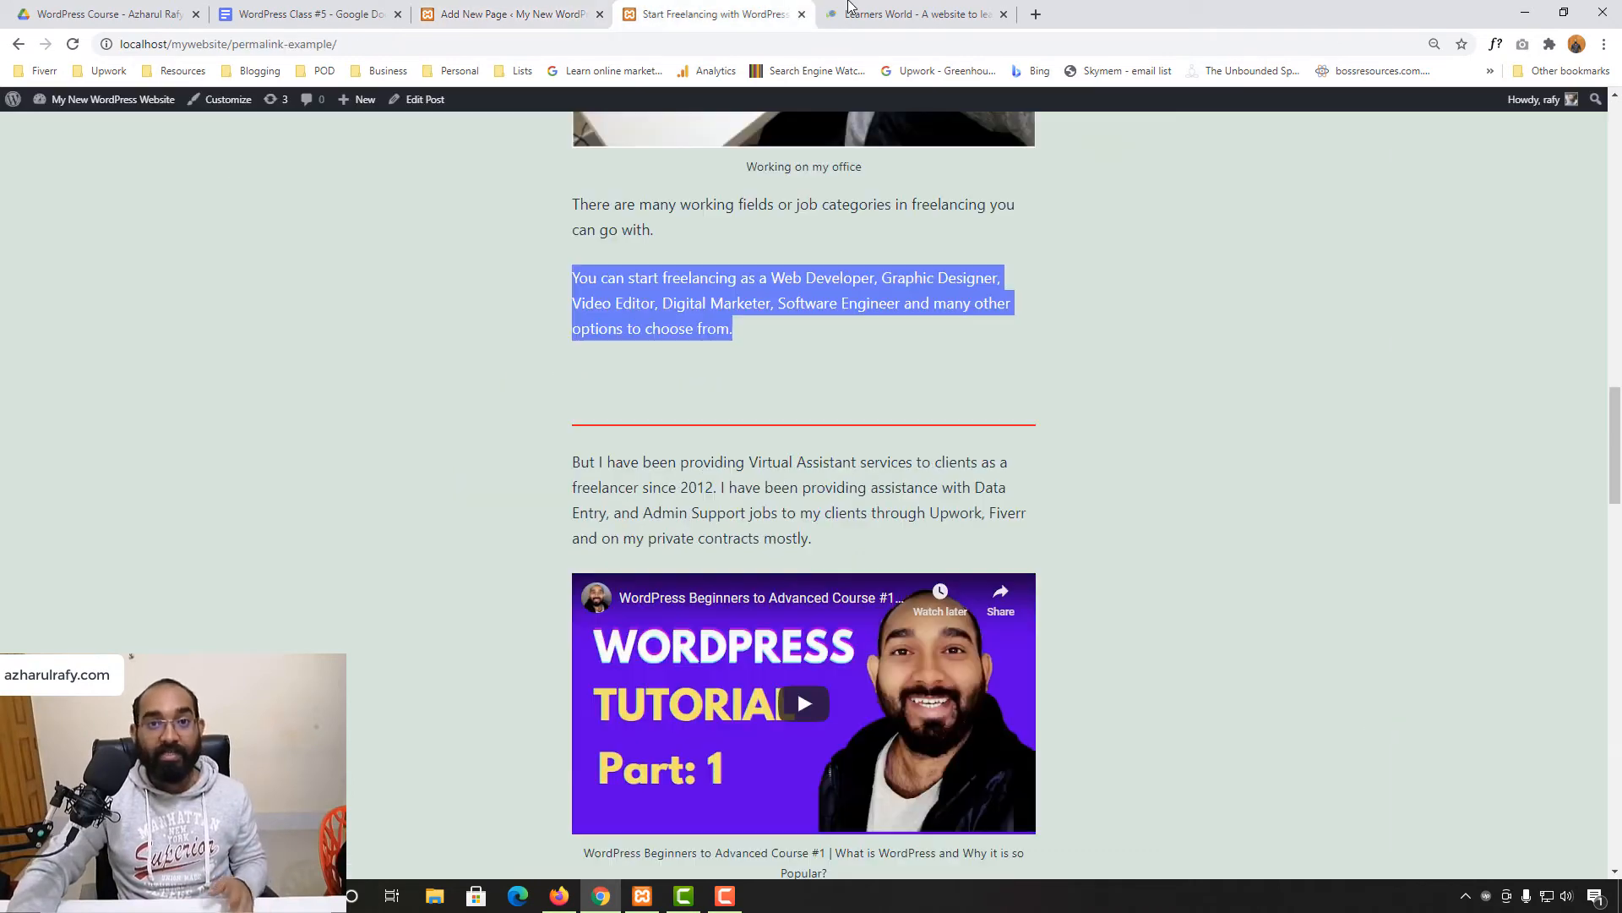
left_click(876, 10)
mouse_move(811, 128)
mouse_move(813, 166)
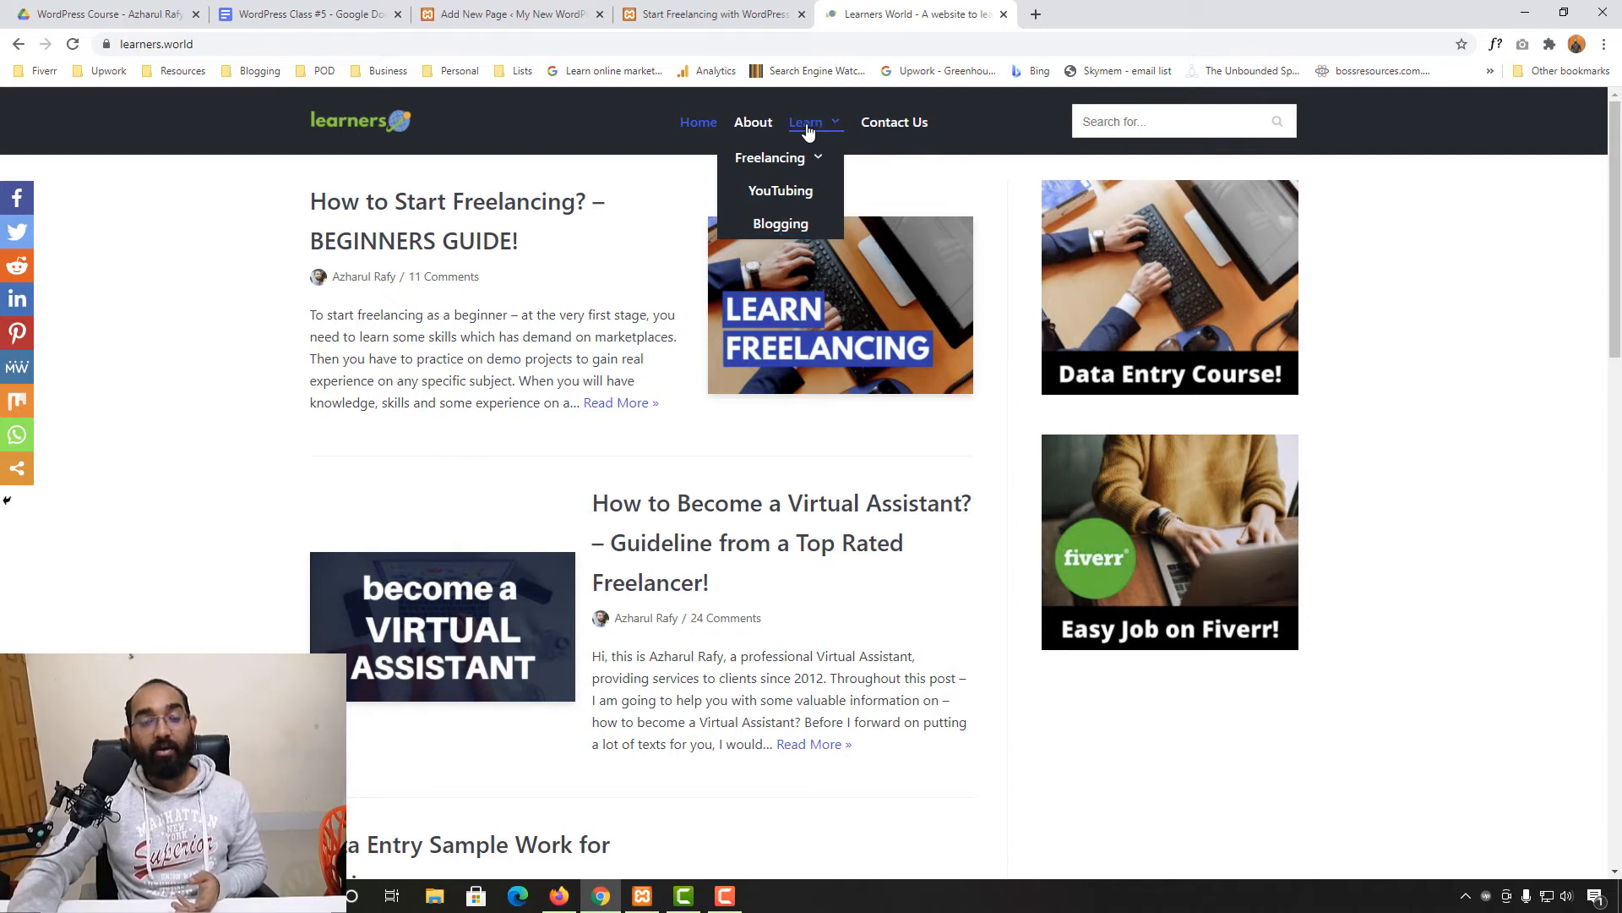
left_click(512, 14)
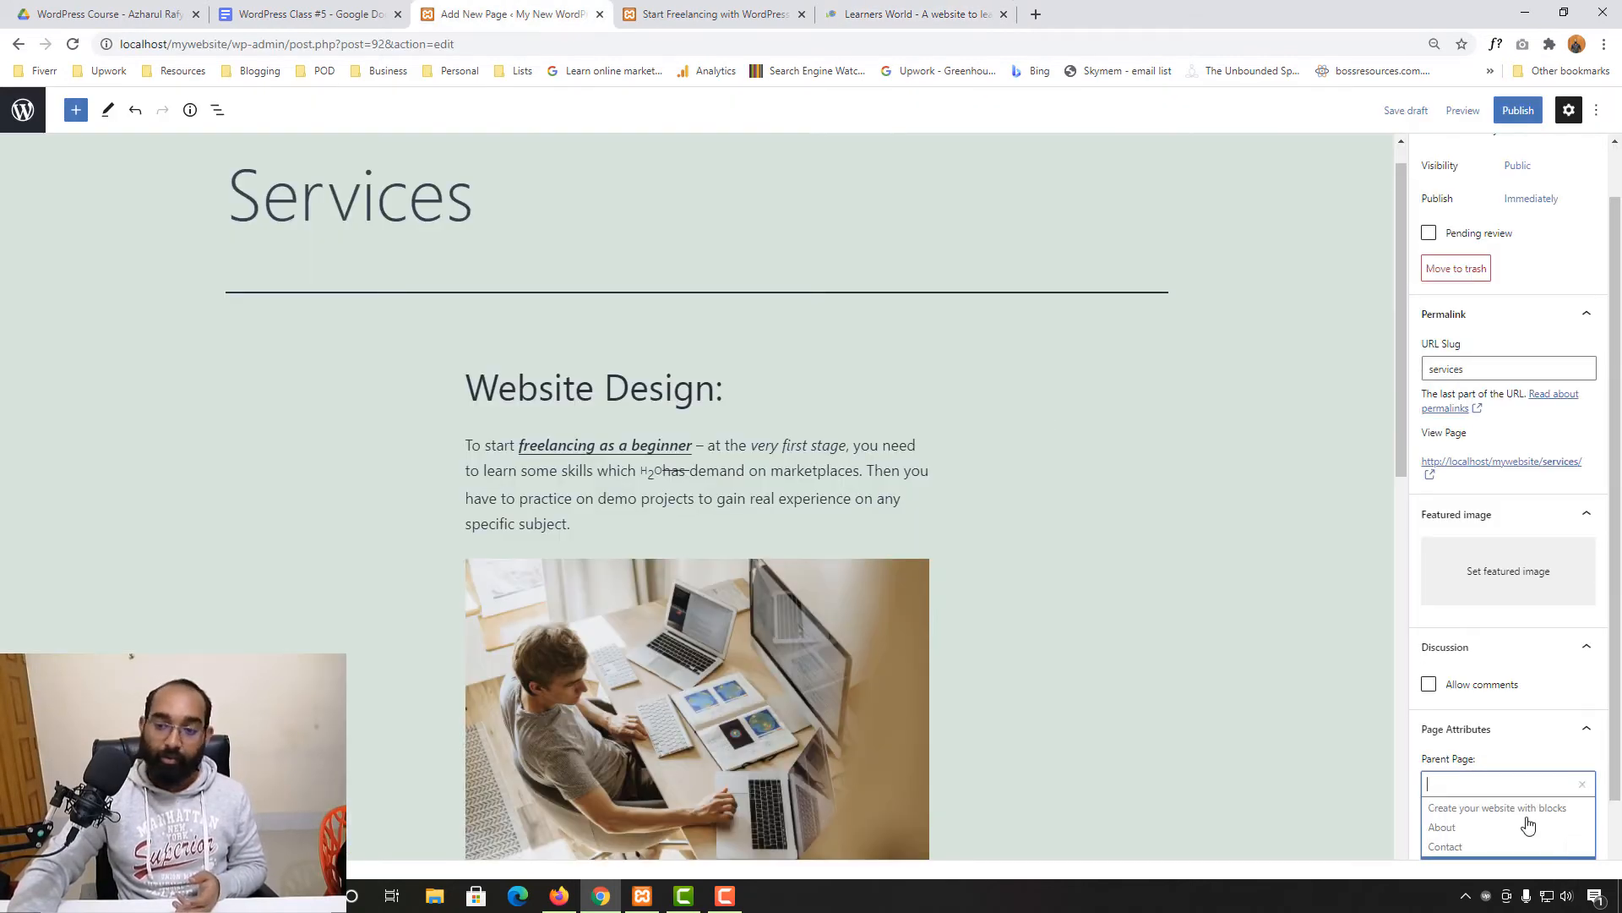
- Leave the Parent Page unassigned, collapse the page attributes and view the Learners World home page again
left_click(1504, 764)
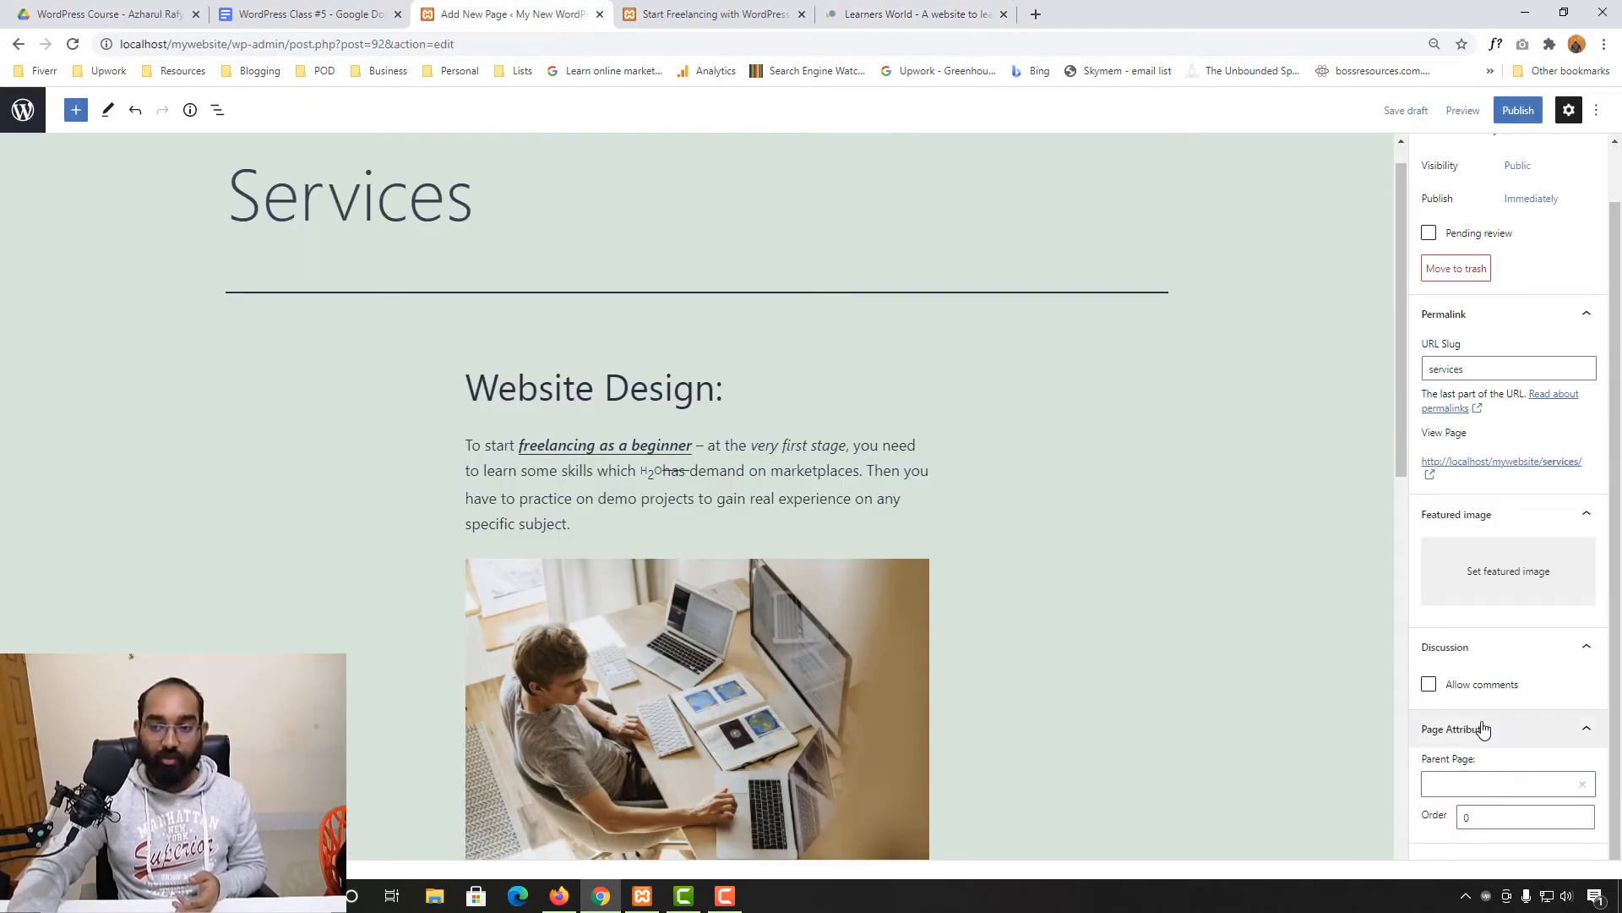
left_click(1485, 729)
left_click(714, 15)
left_click(875, 14)
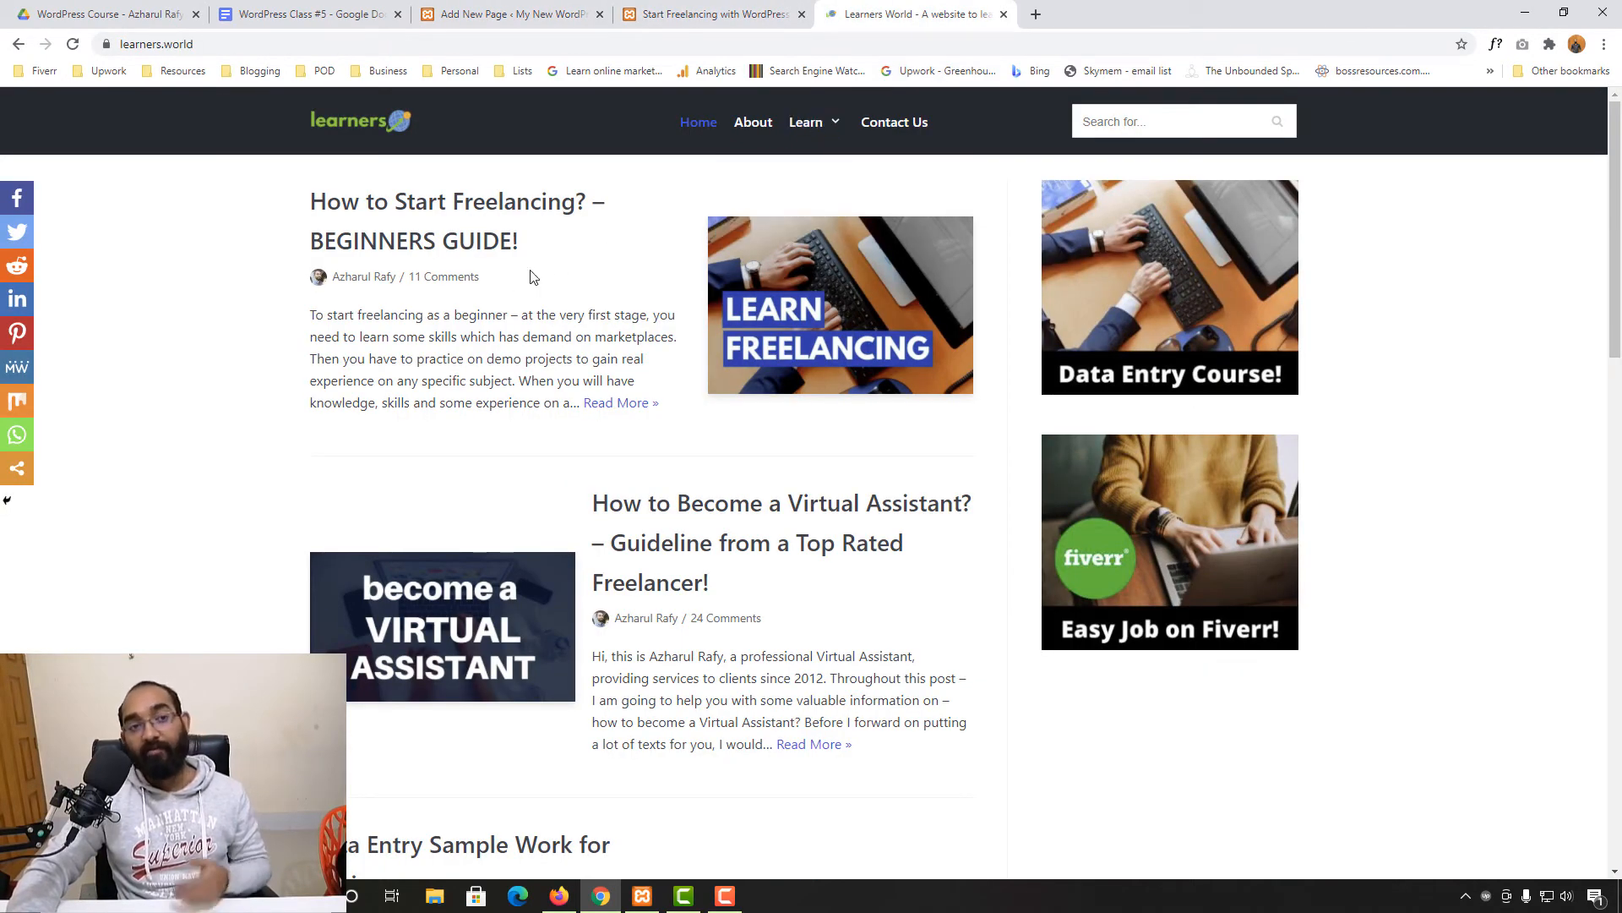
- Publish the Services page immediately with public visibility
left_click(514, 11)
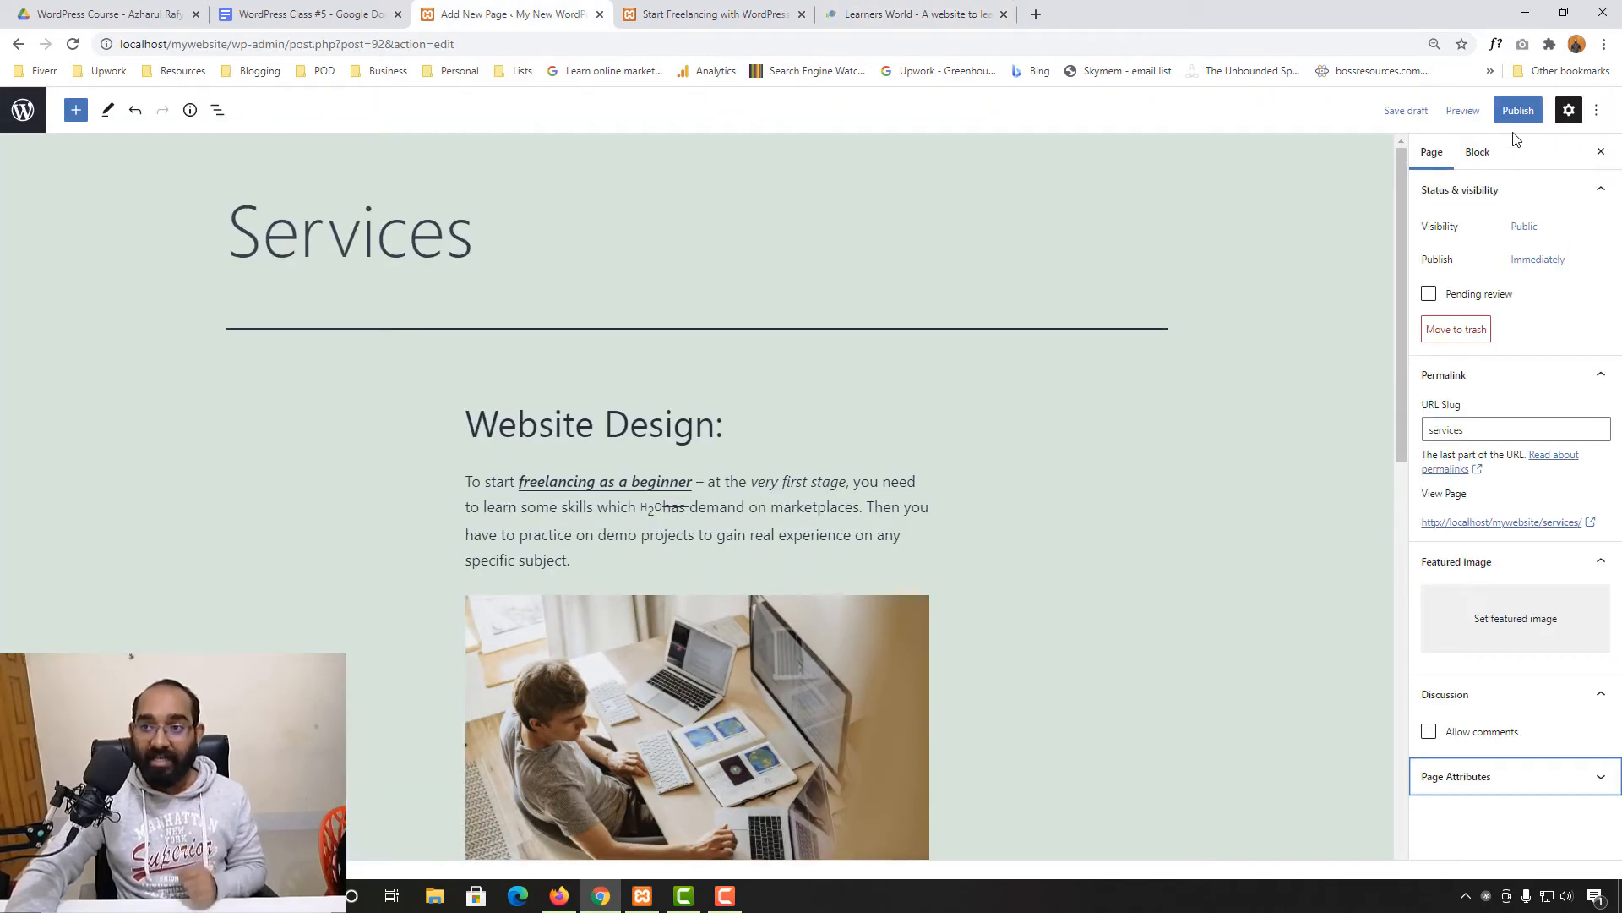
left_click(1517, 112)
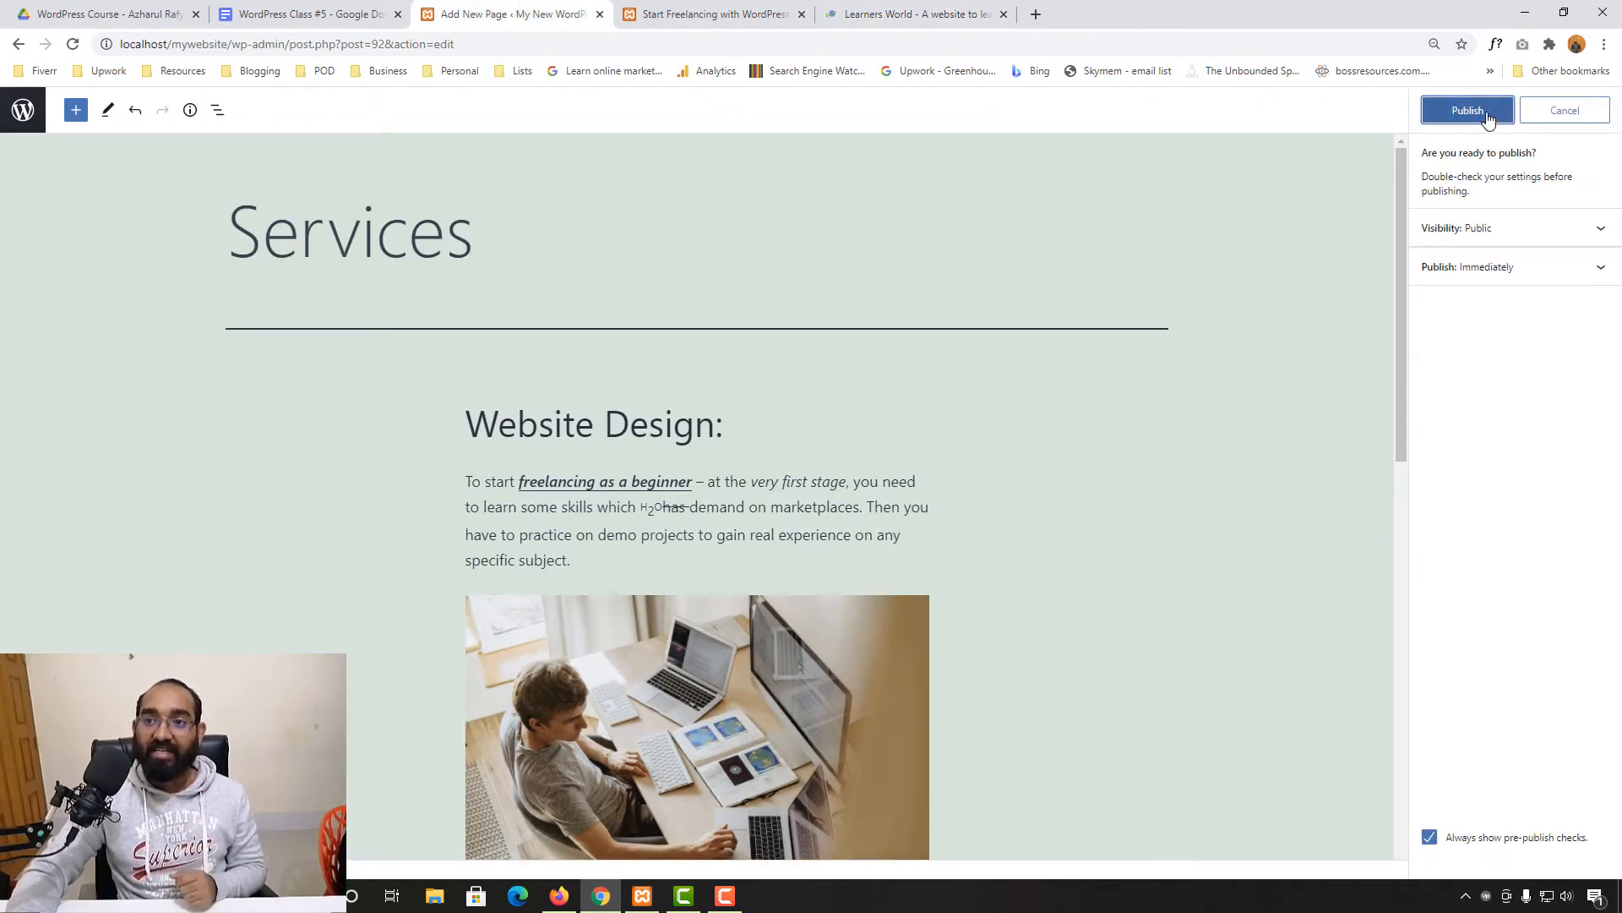
left_click(1489, 119)
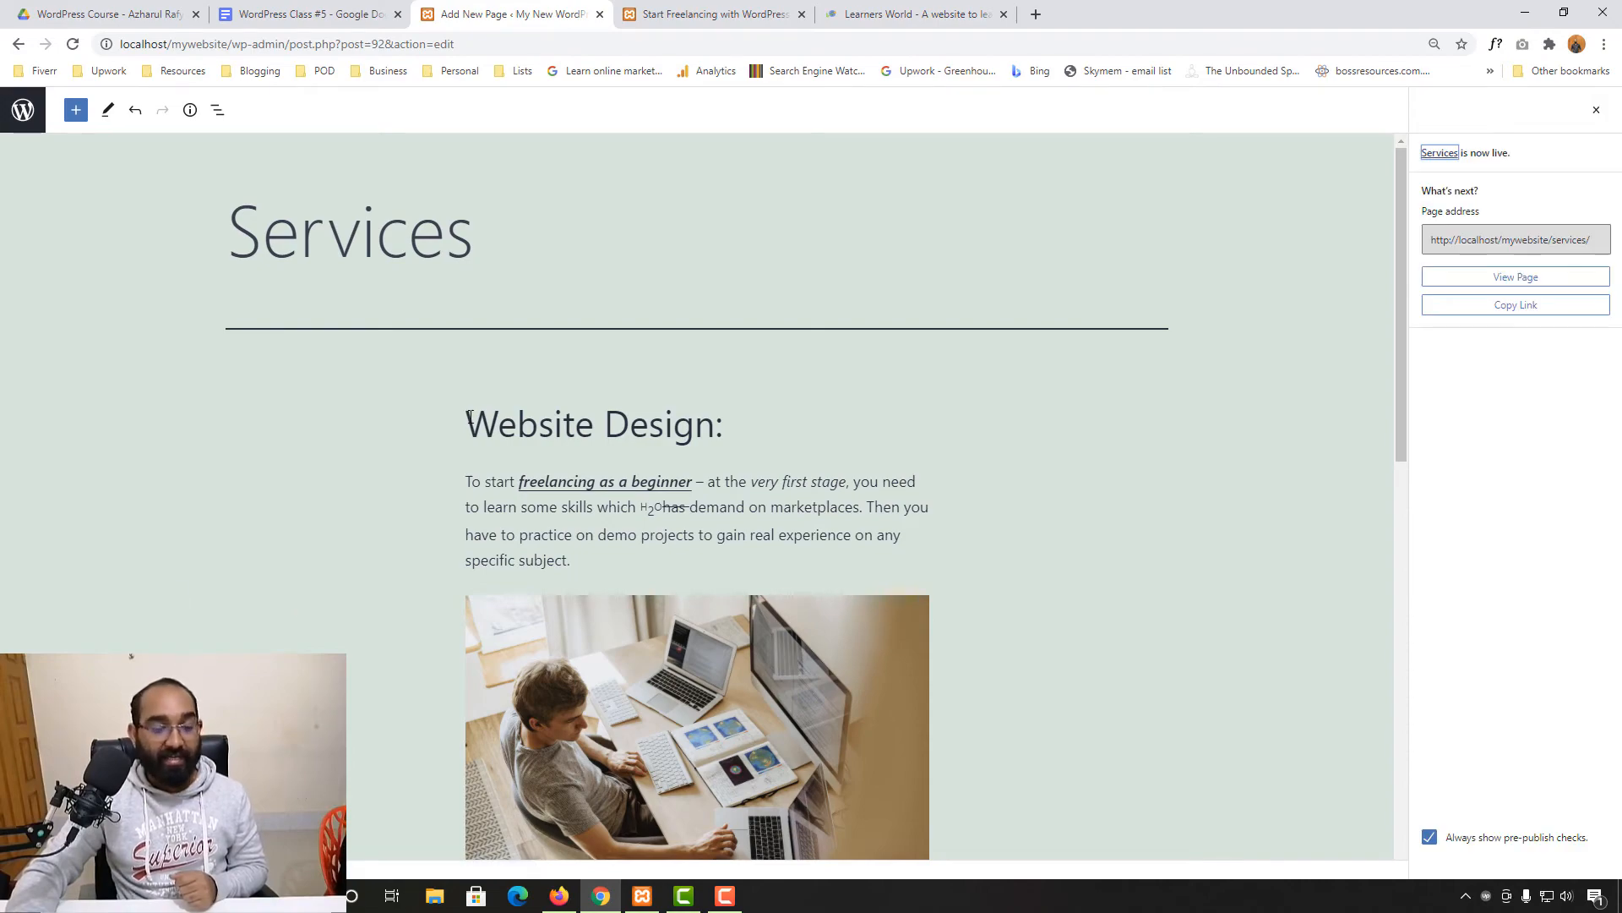
- Reload the published "Start Freelancing with WordPress" post and check its site navigation for the Services page
left_click(713, 14)
scroll(246, 366, "up", 10)
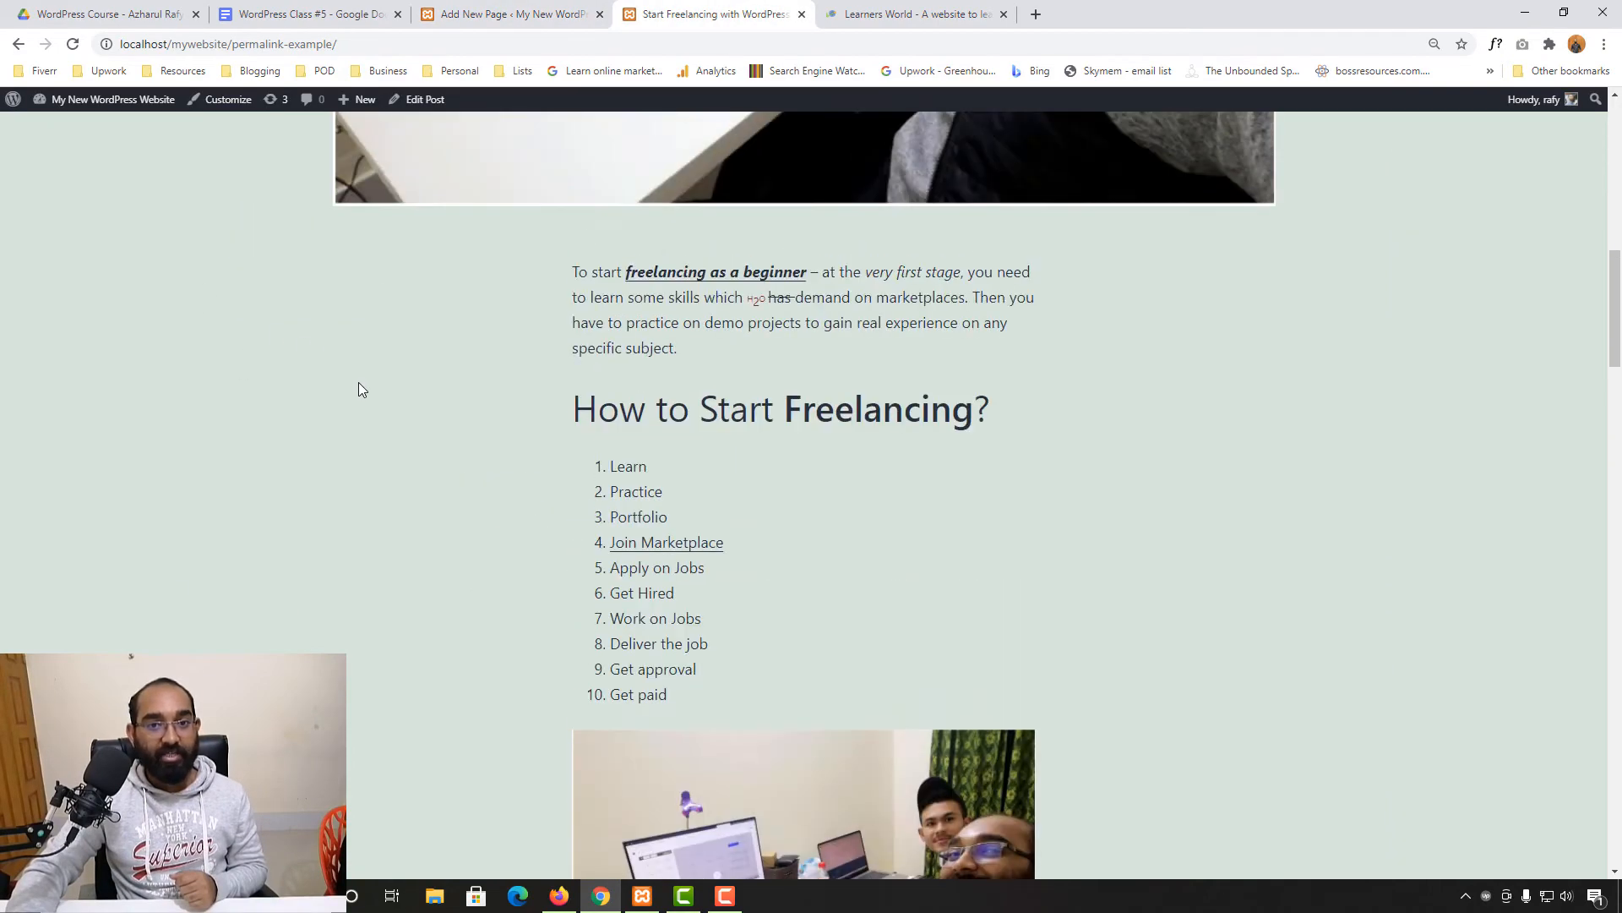
scroll(717, 306, "up", 10)
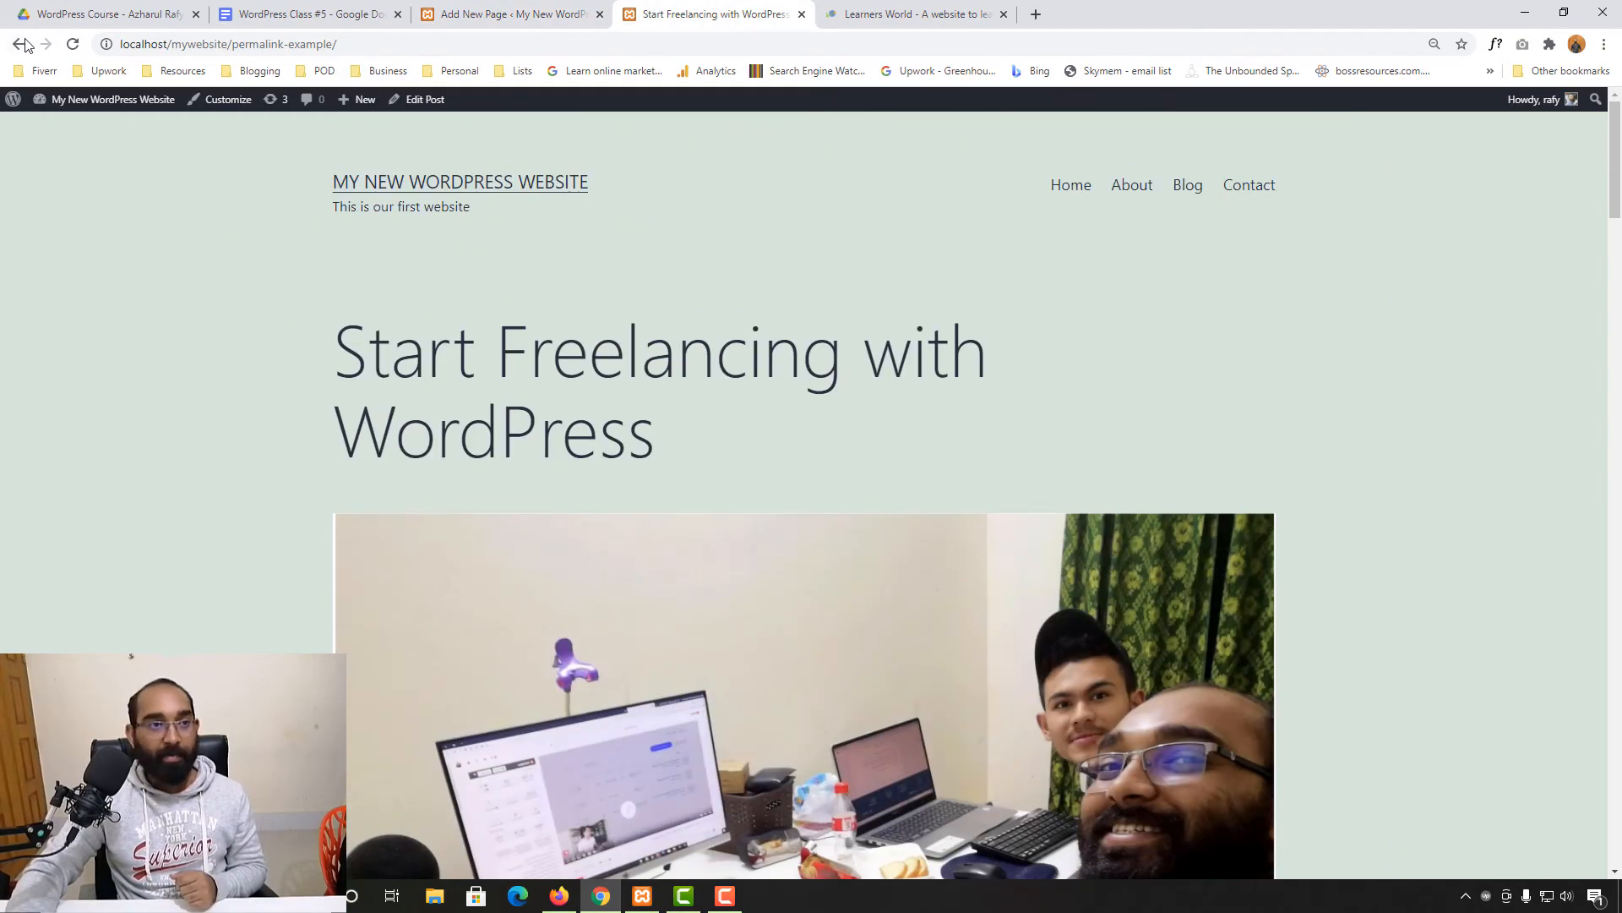
left_click(73, 44)
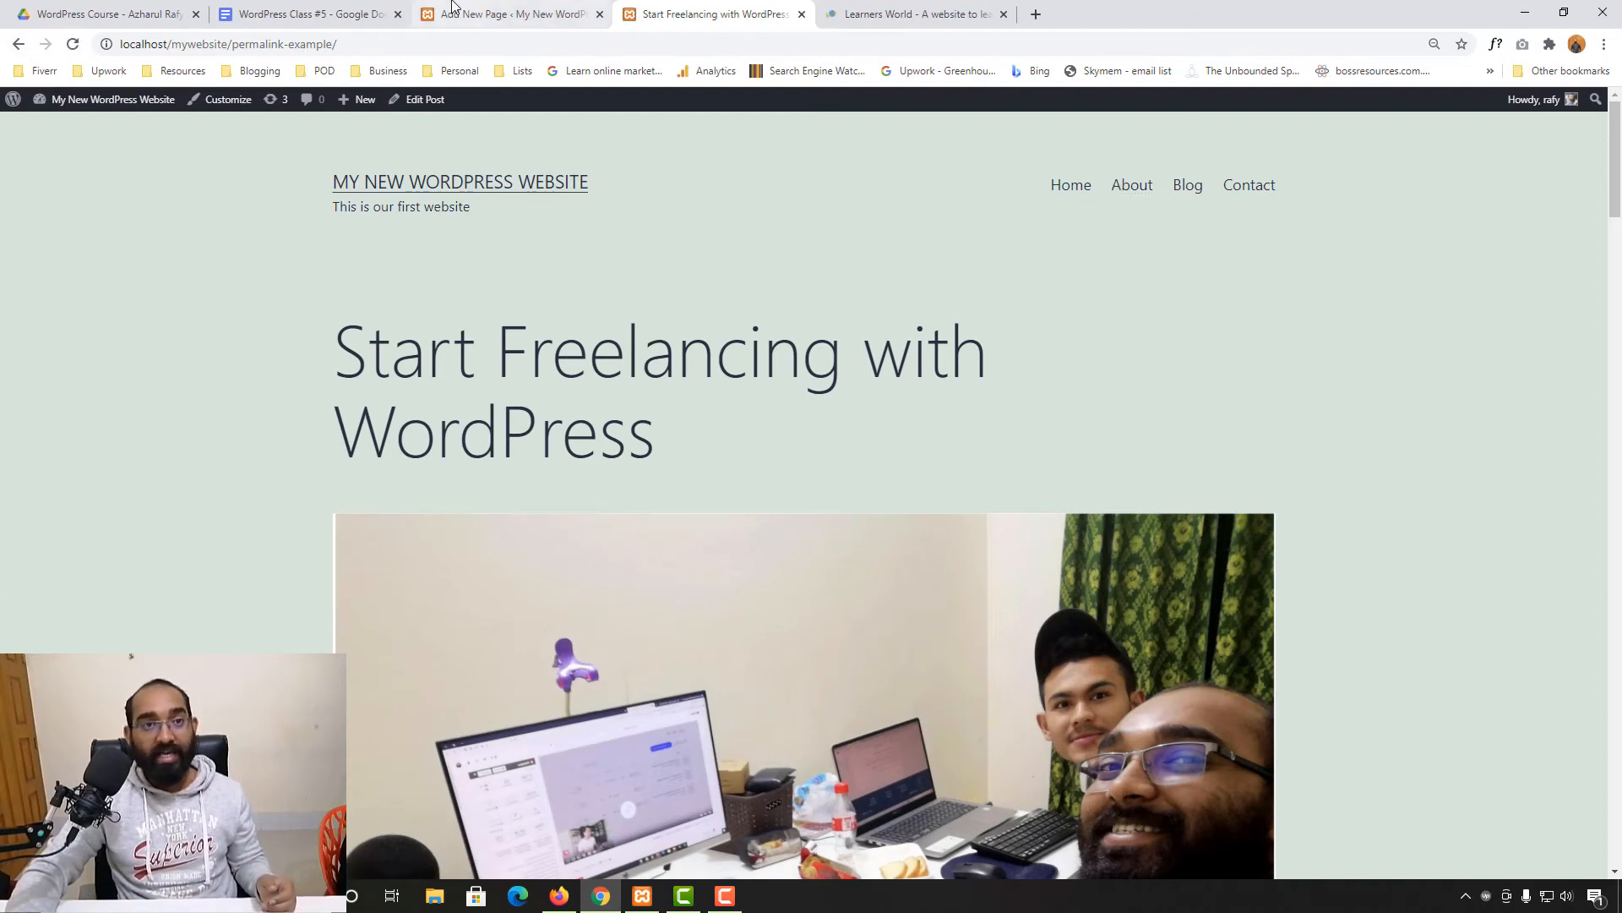
left_click(473, 13)
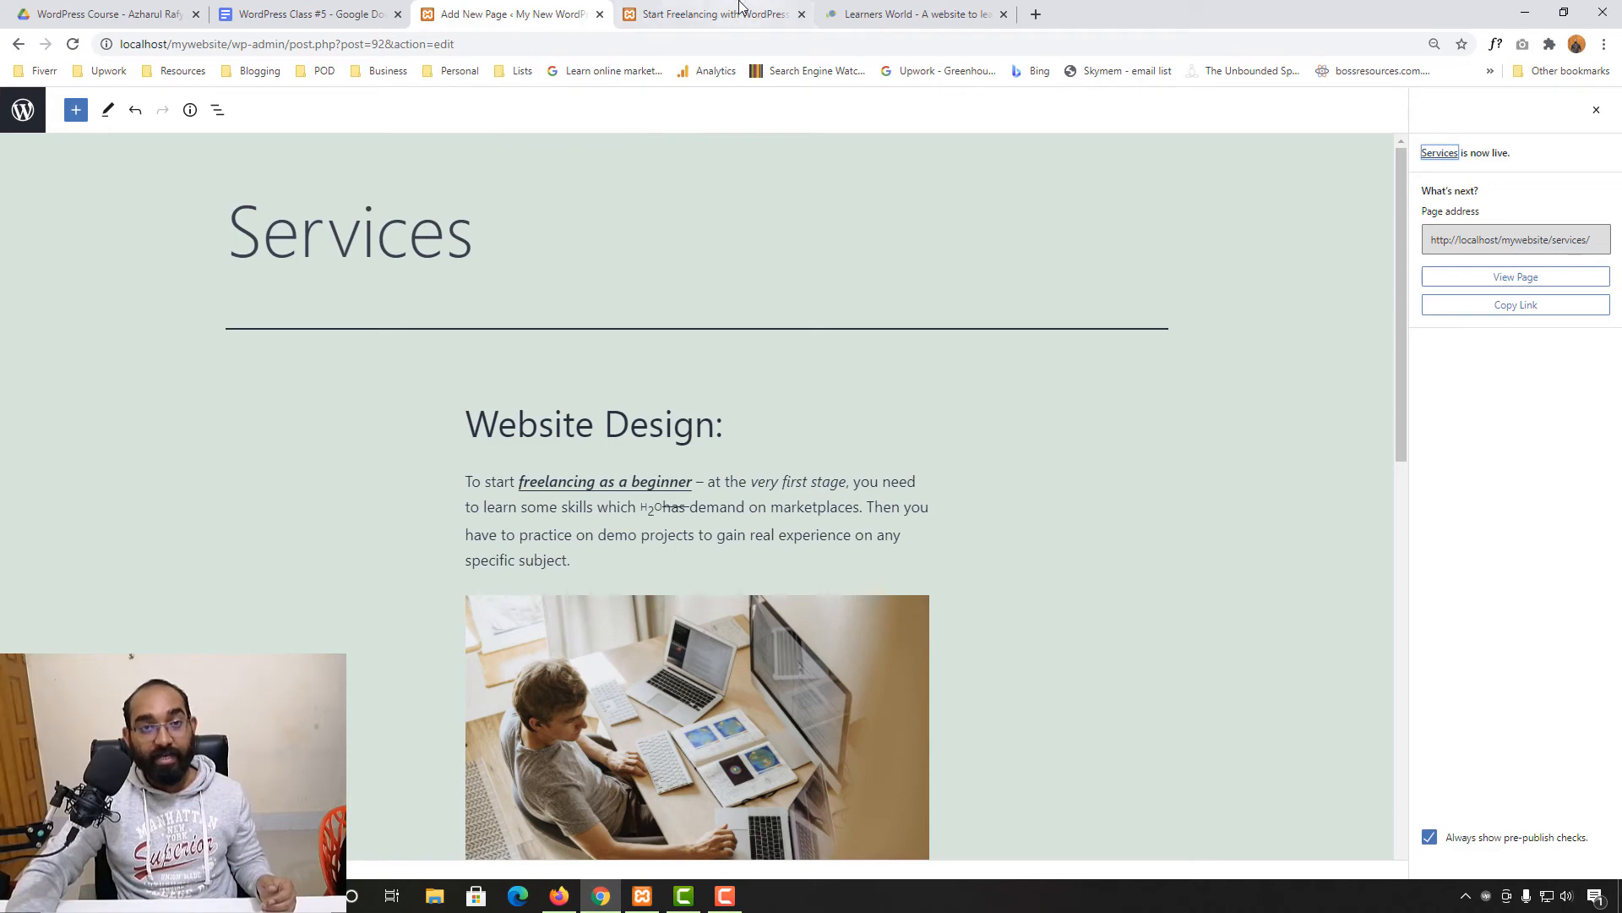
left_click(714, 14)
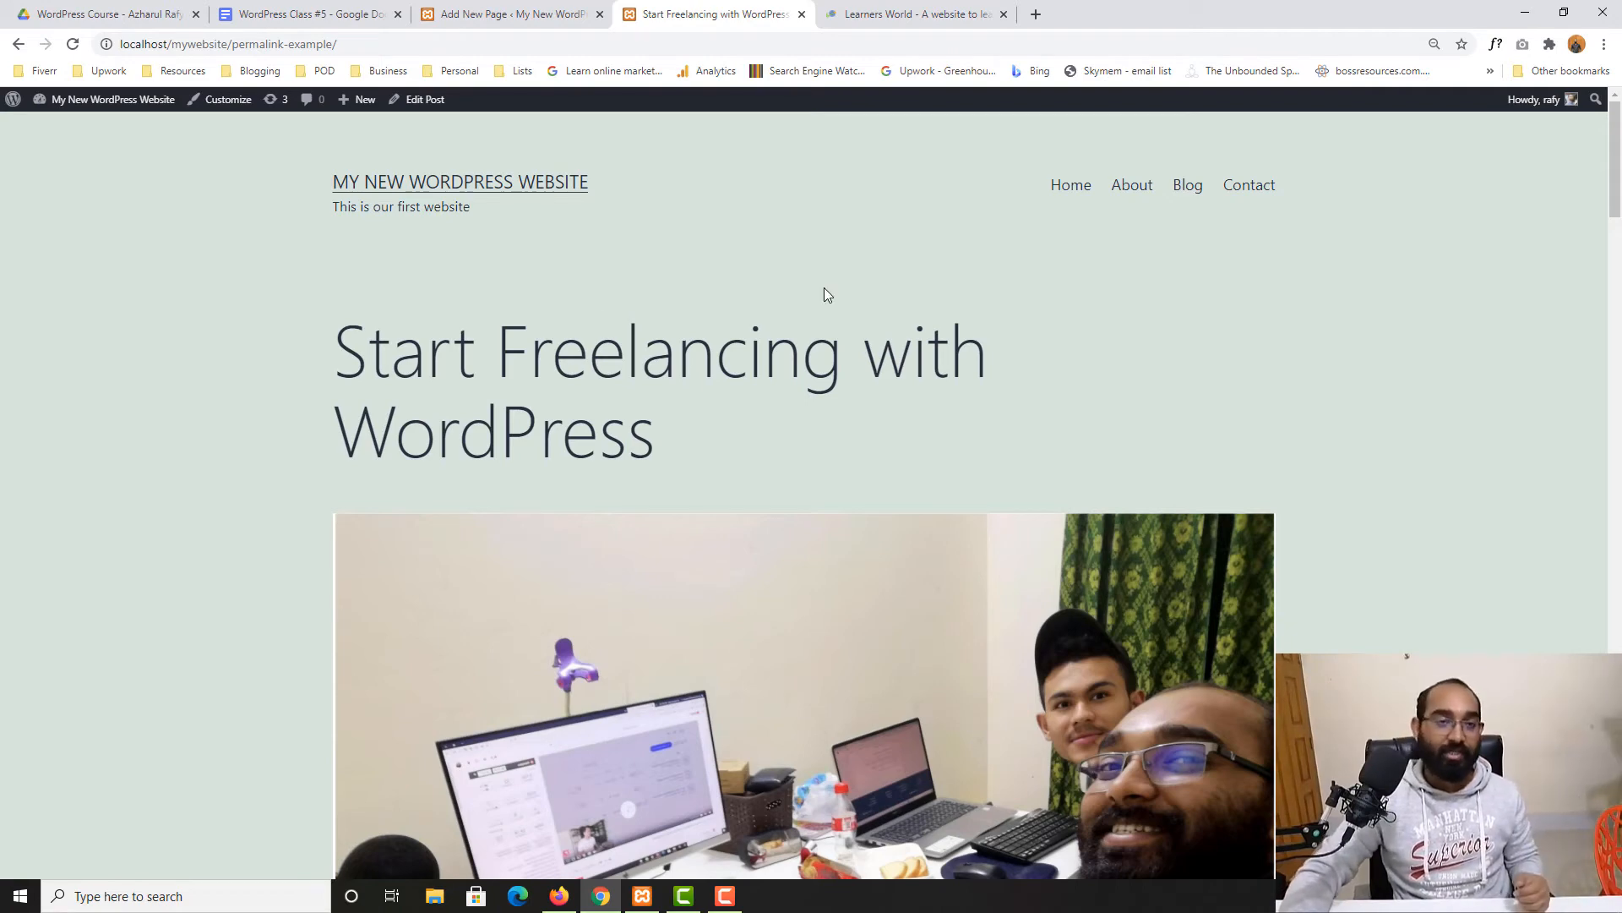
- Open the live Services page from the editor and look through its headings, images and separator
left_click(511, 15)
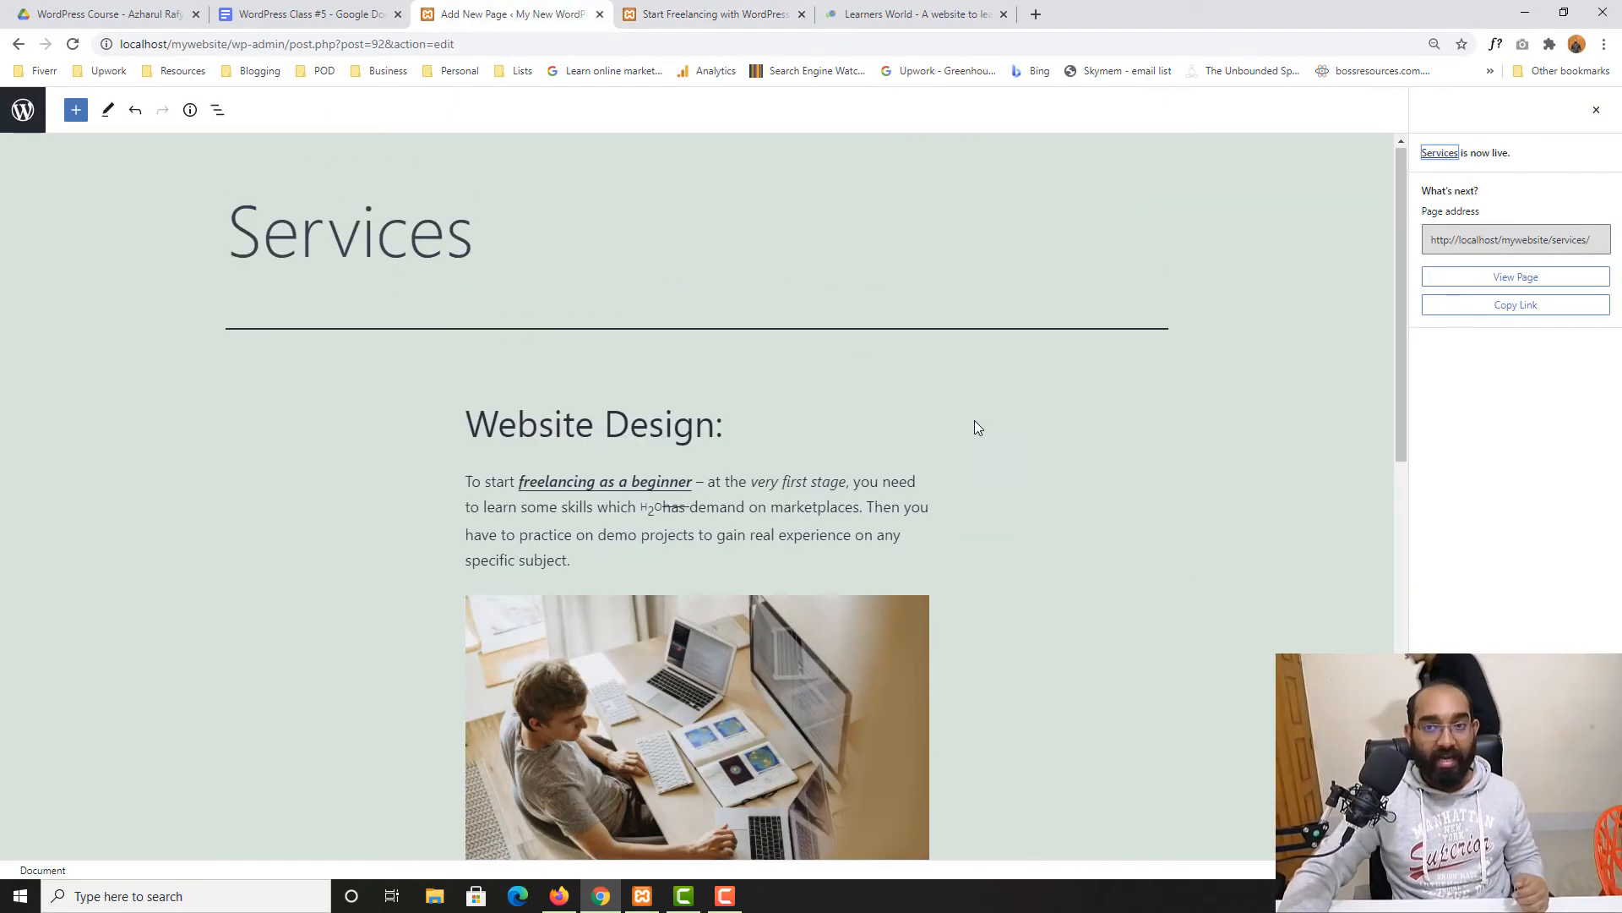
scroll(203, 708, "down", 1)
scroll(1249, 388, "up", 1)
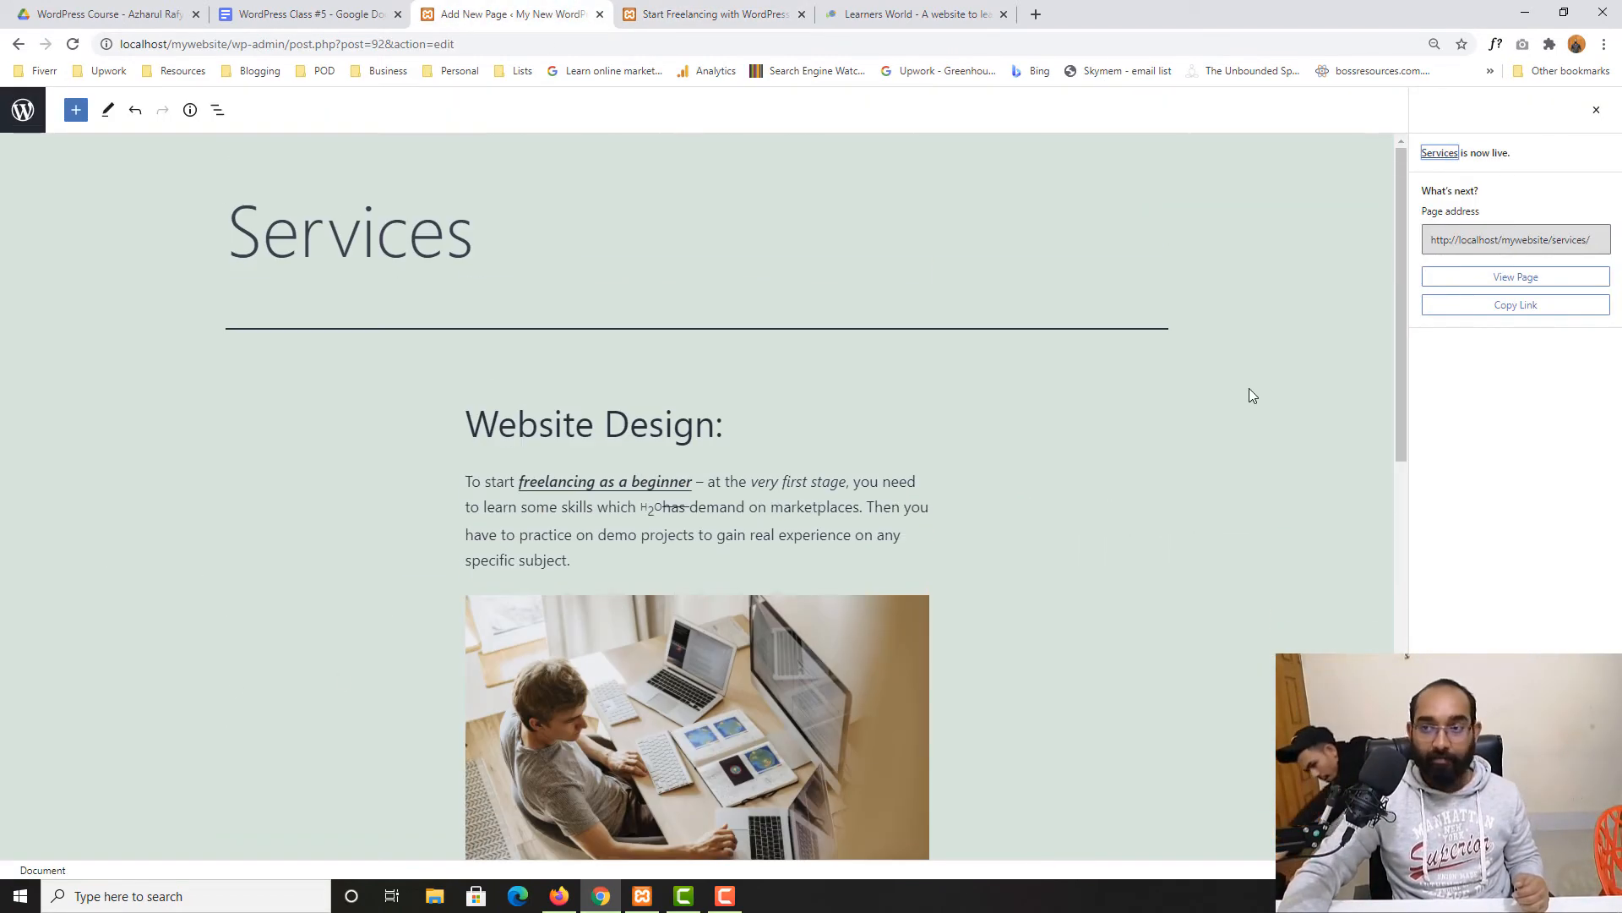
right_click(1439, 154)
left_click(1268, 215)
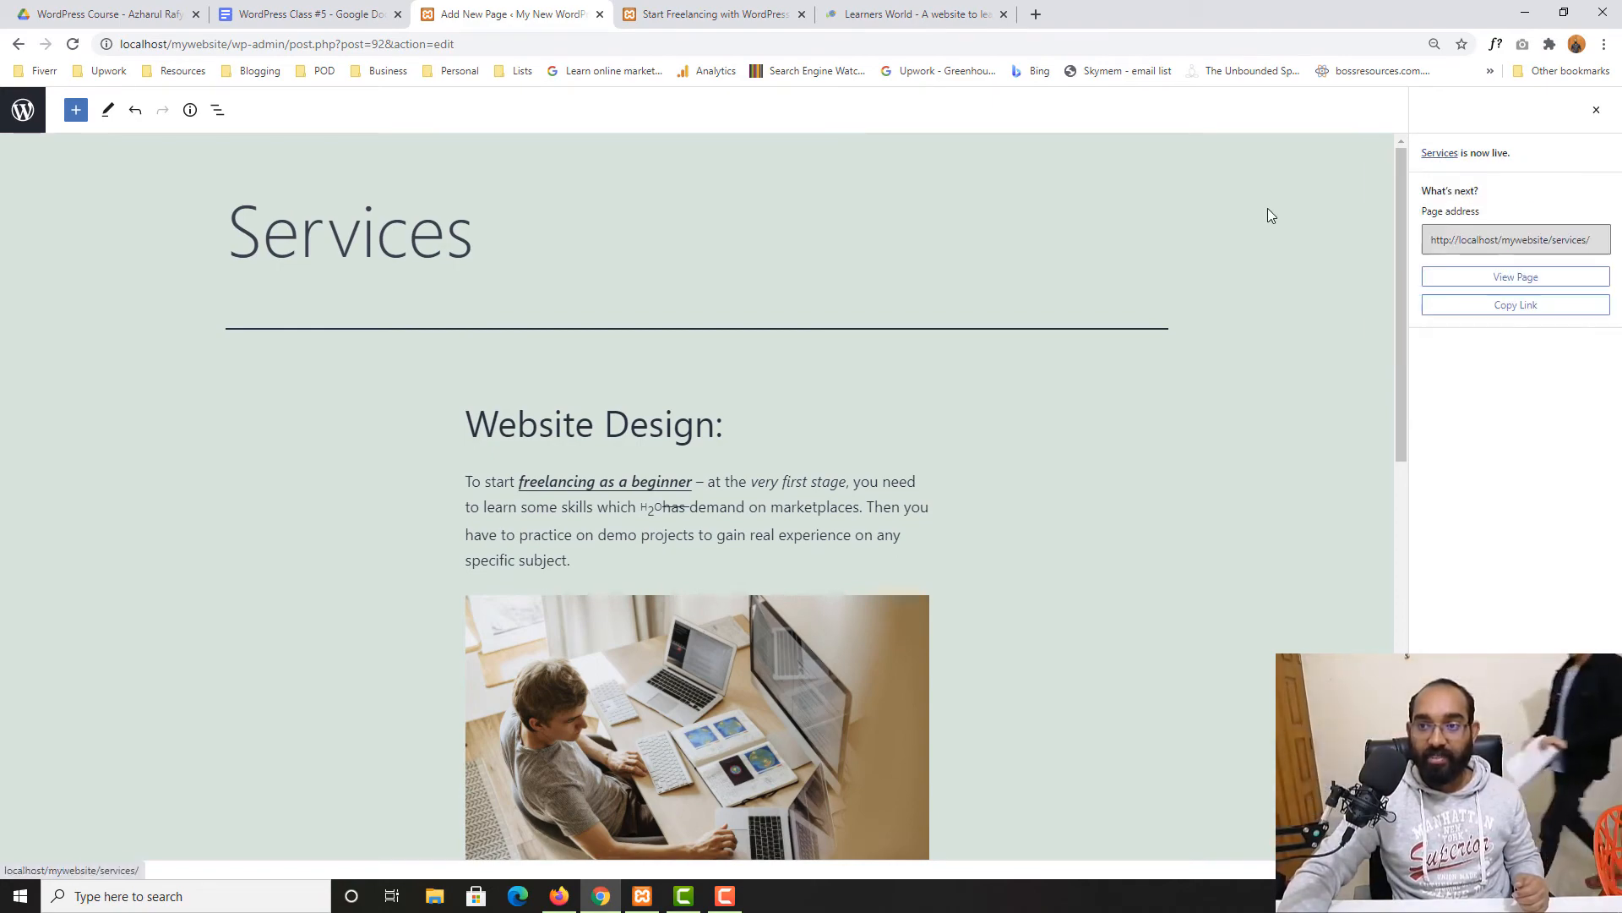
left_click(1515, 277)
scroll(141, 559, "down", 15)
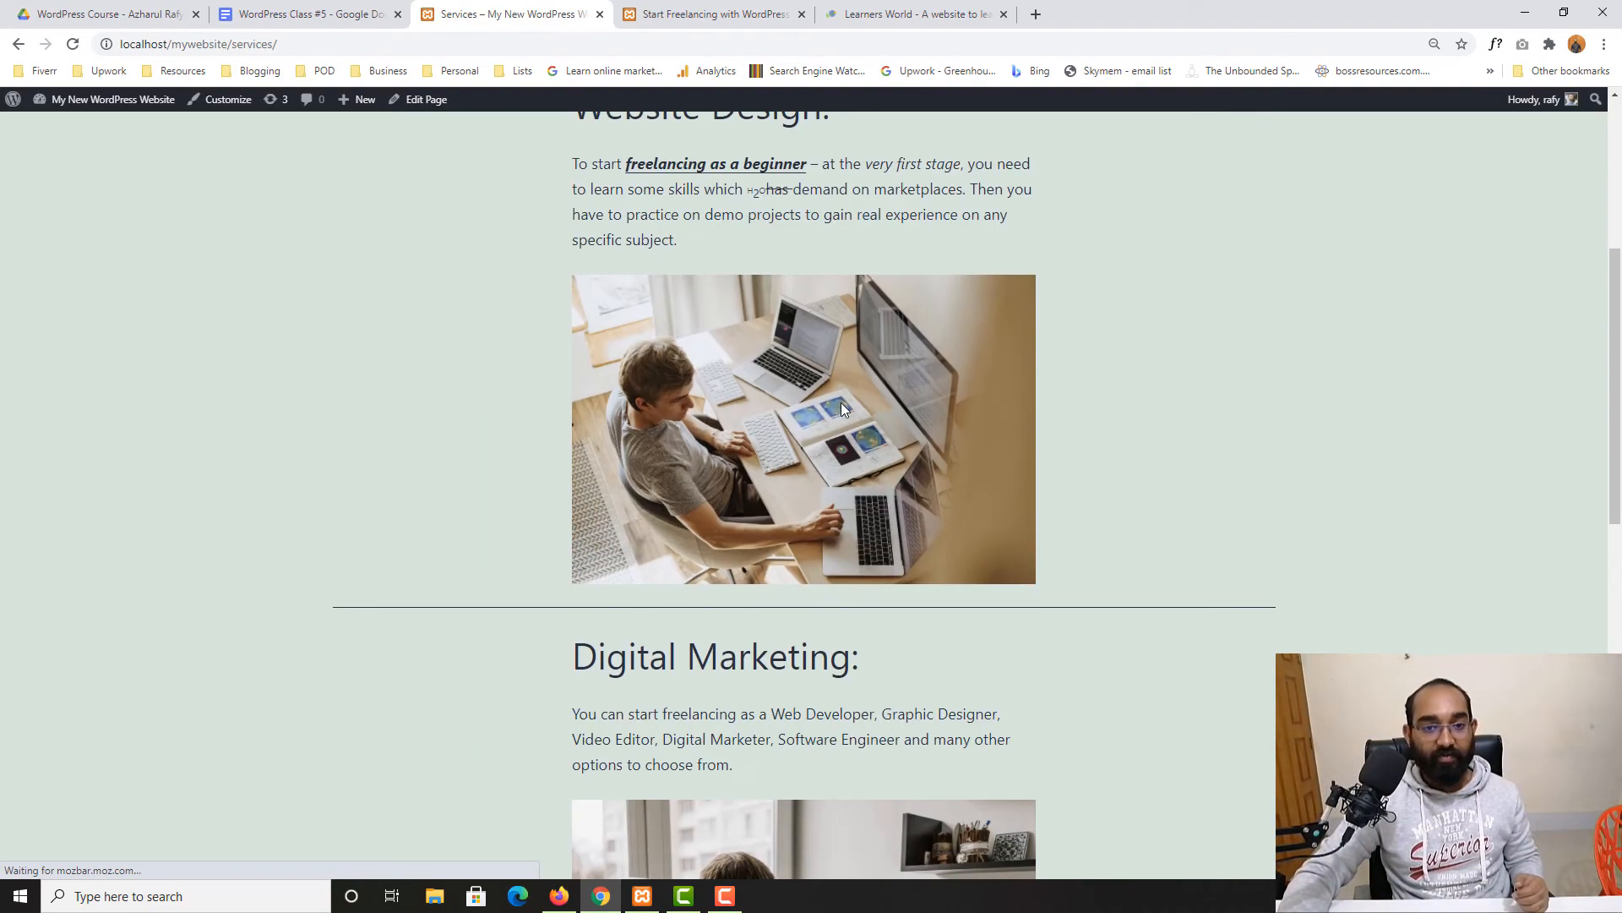
scroll(691, 500, "up", 12)
scroll(691, 501, "up", 4)
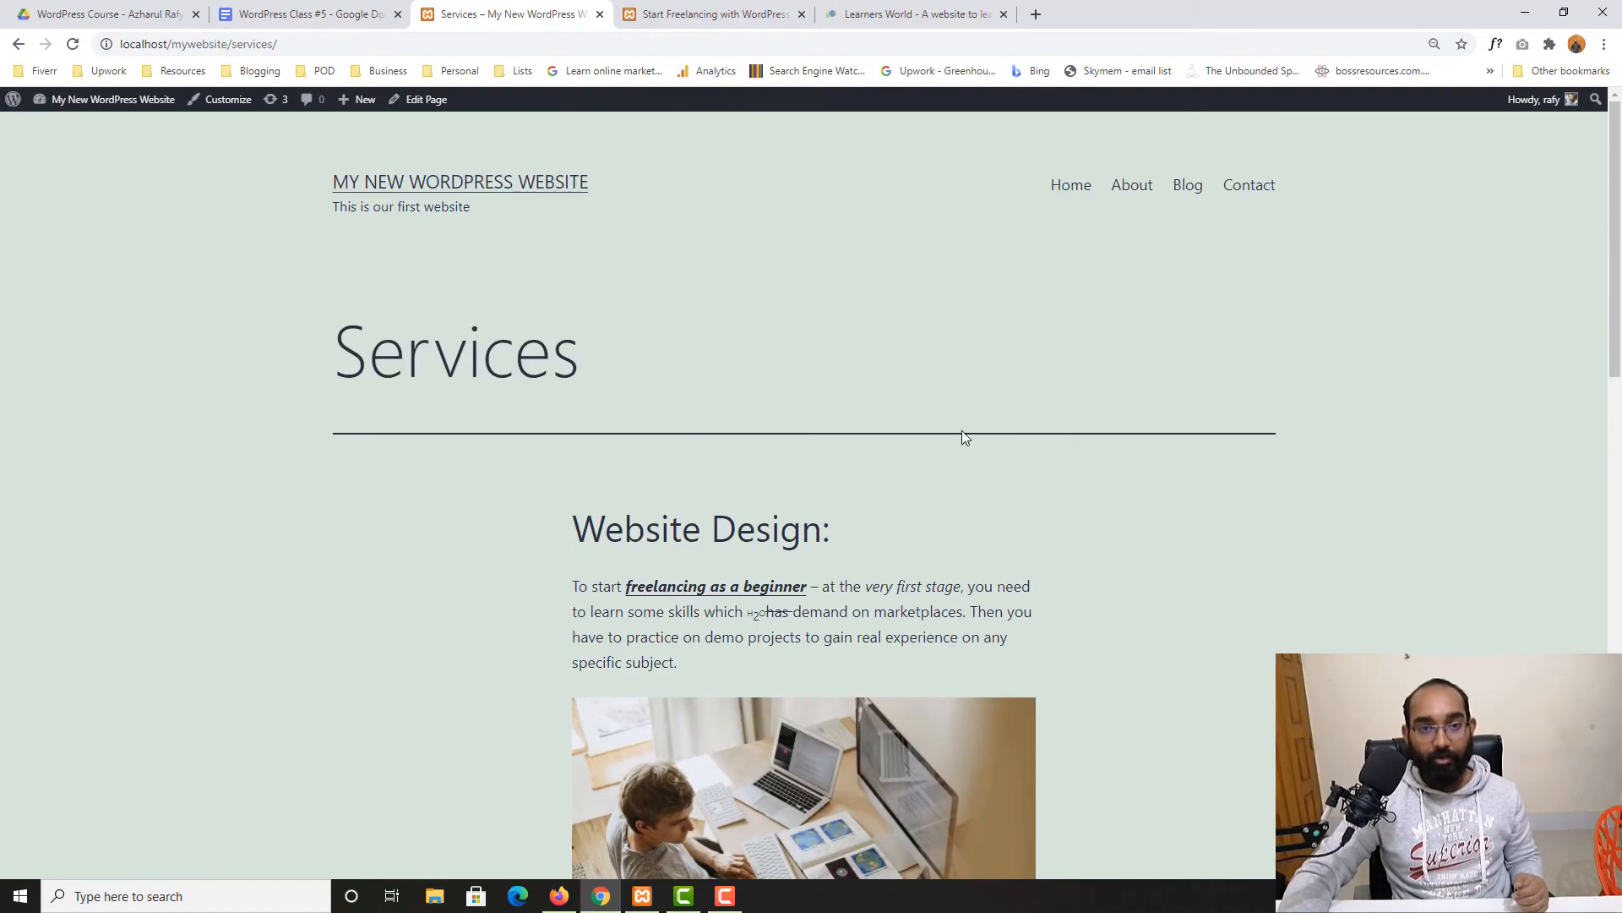
- Finish looking over the live Services page, return to the site dashboard and open the Comments management screen
scroll(76, 607, "down", 8)
scroll(154, 585, "up", 8)
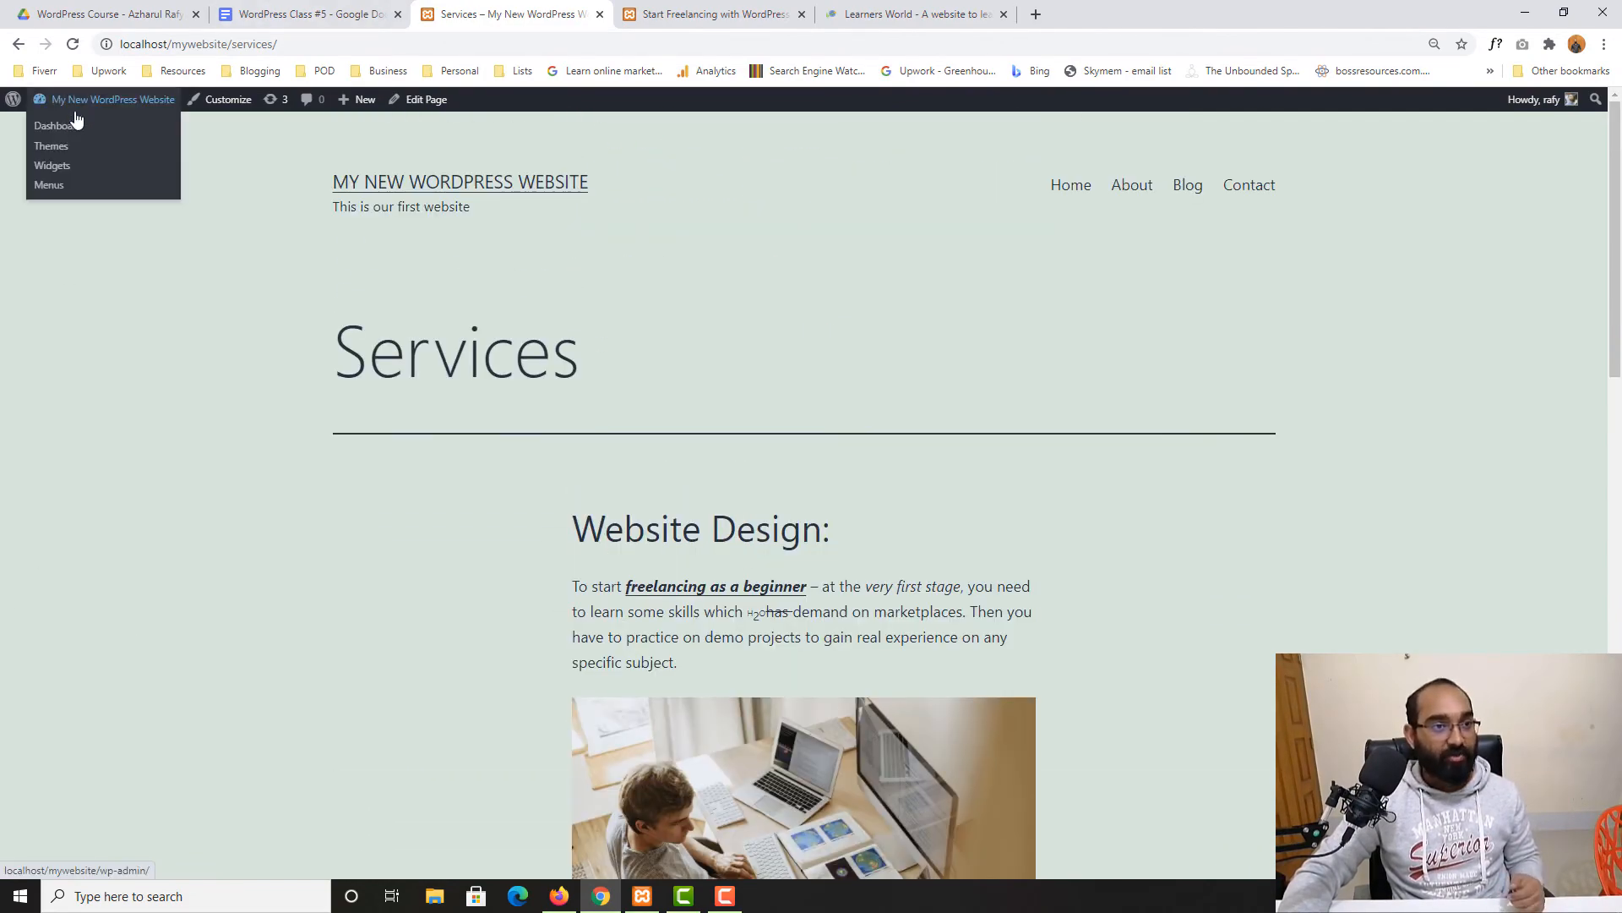
left_click(73, 123)
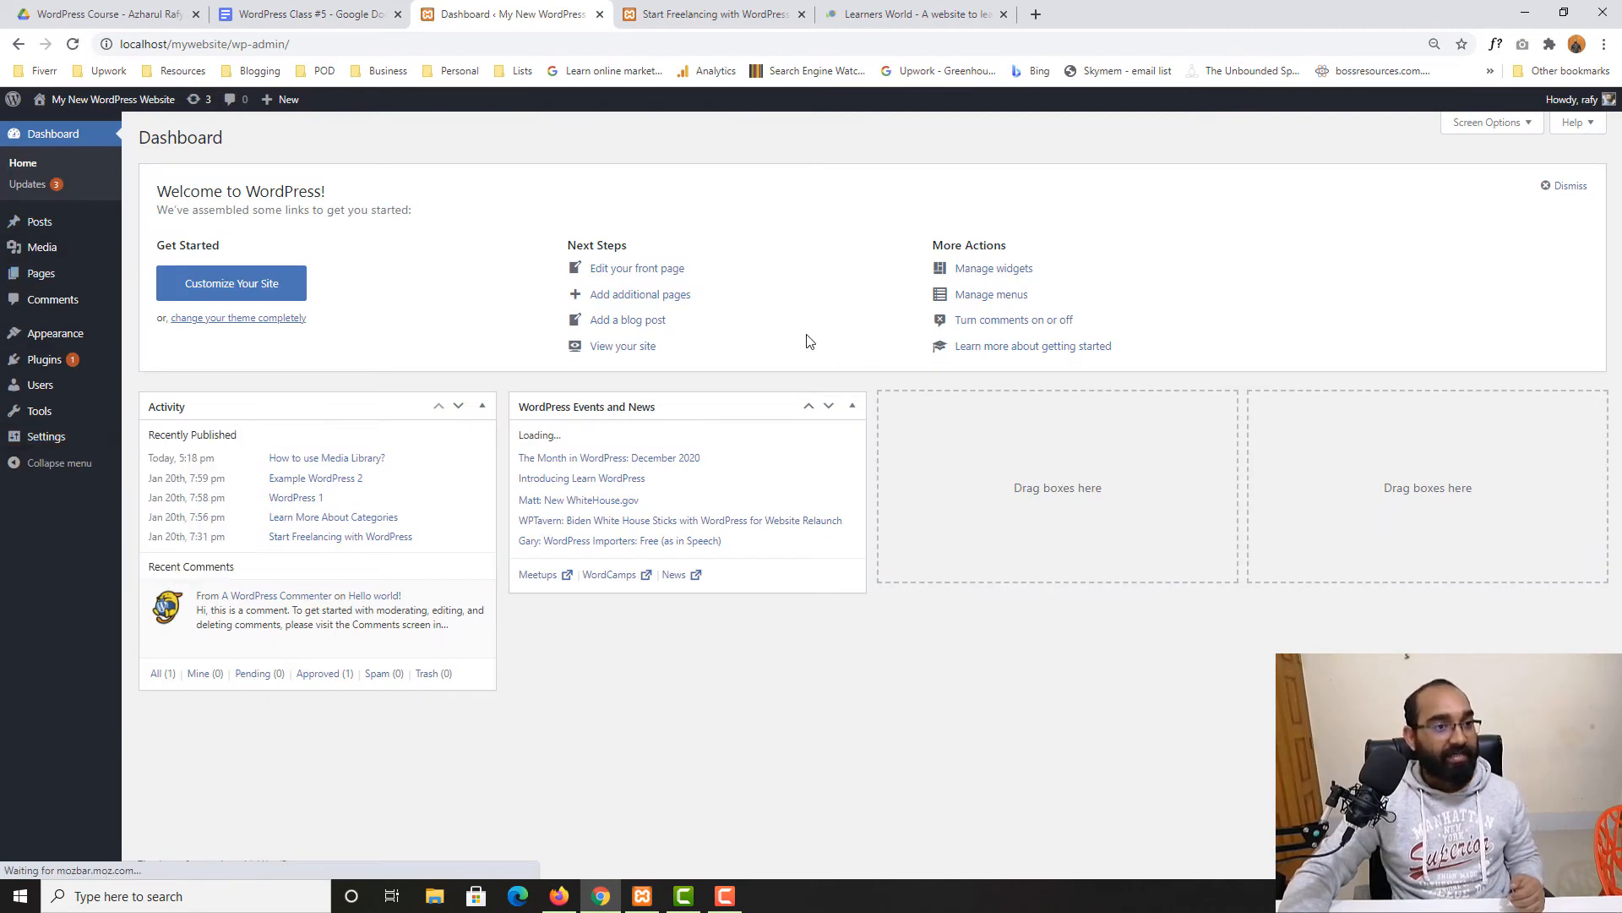
mouse_move(47, 281)
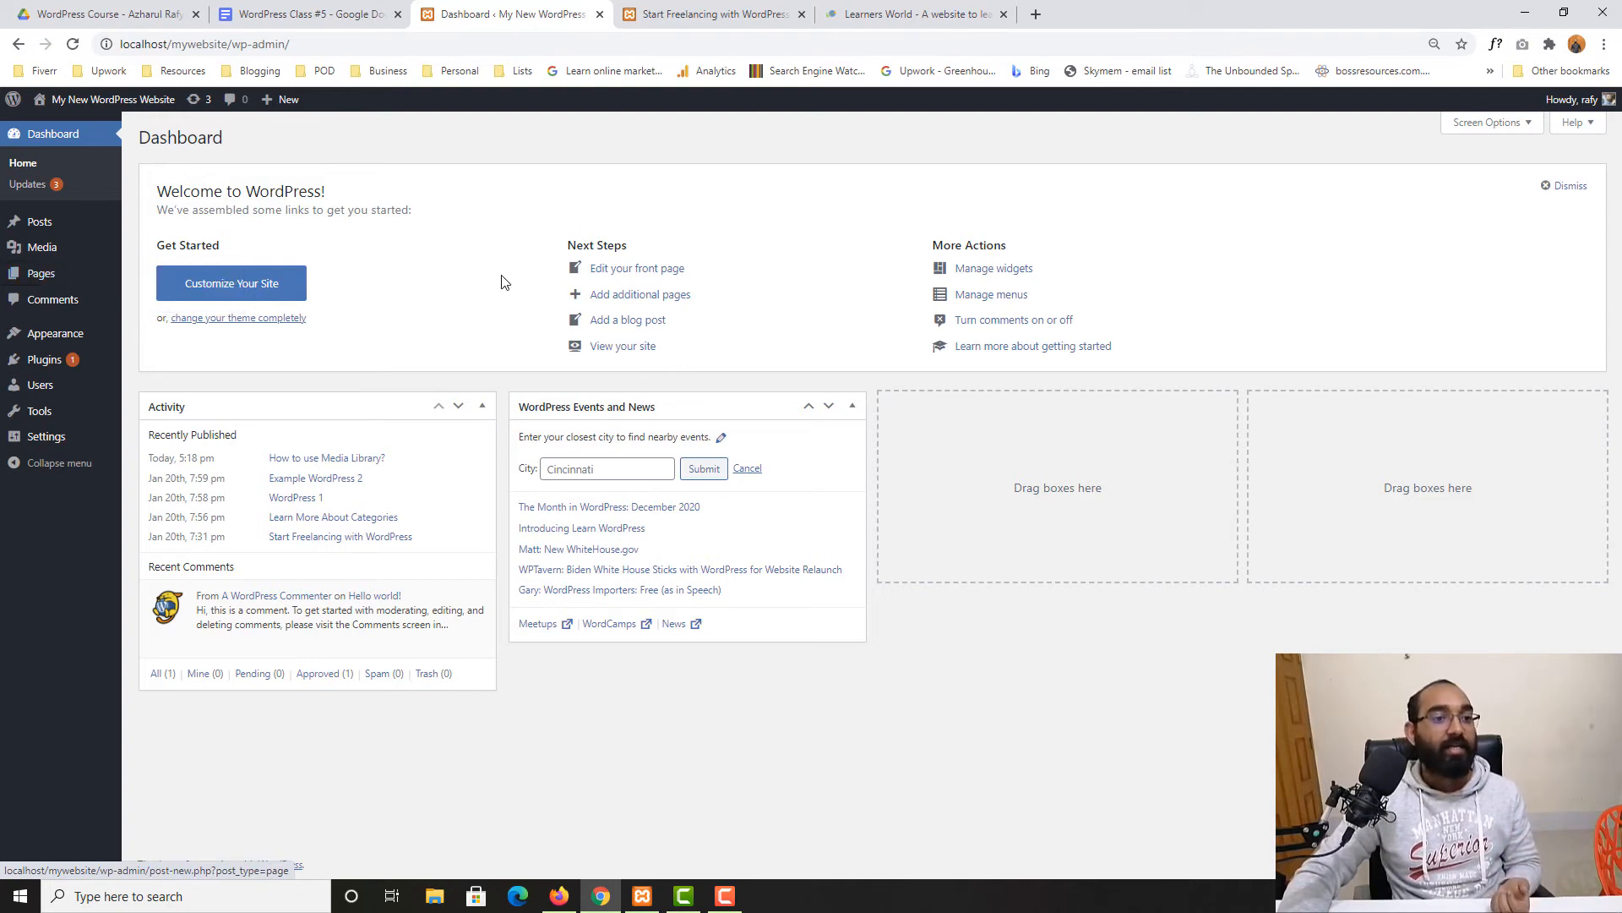
left_click(51, 312)
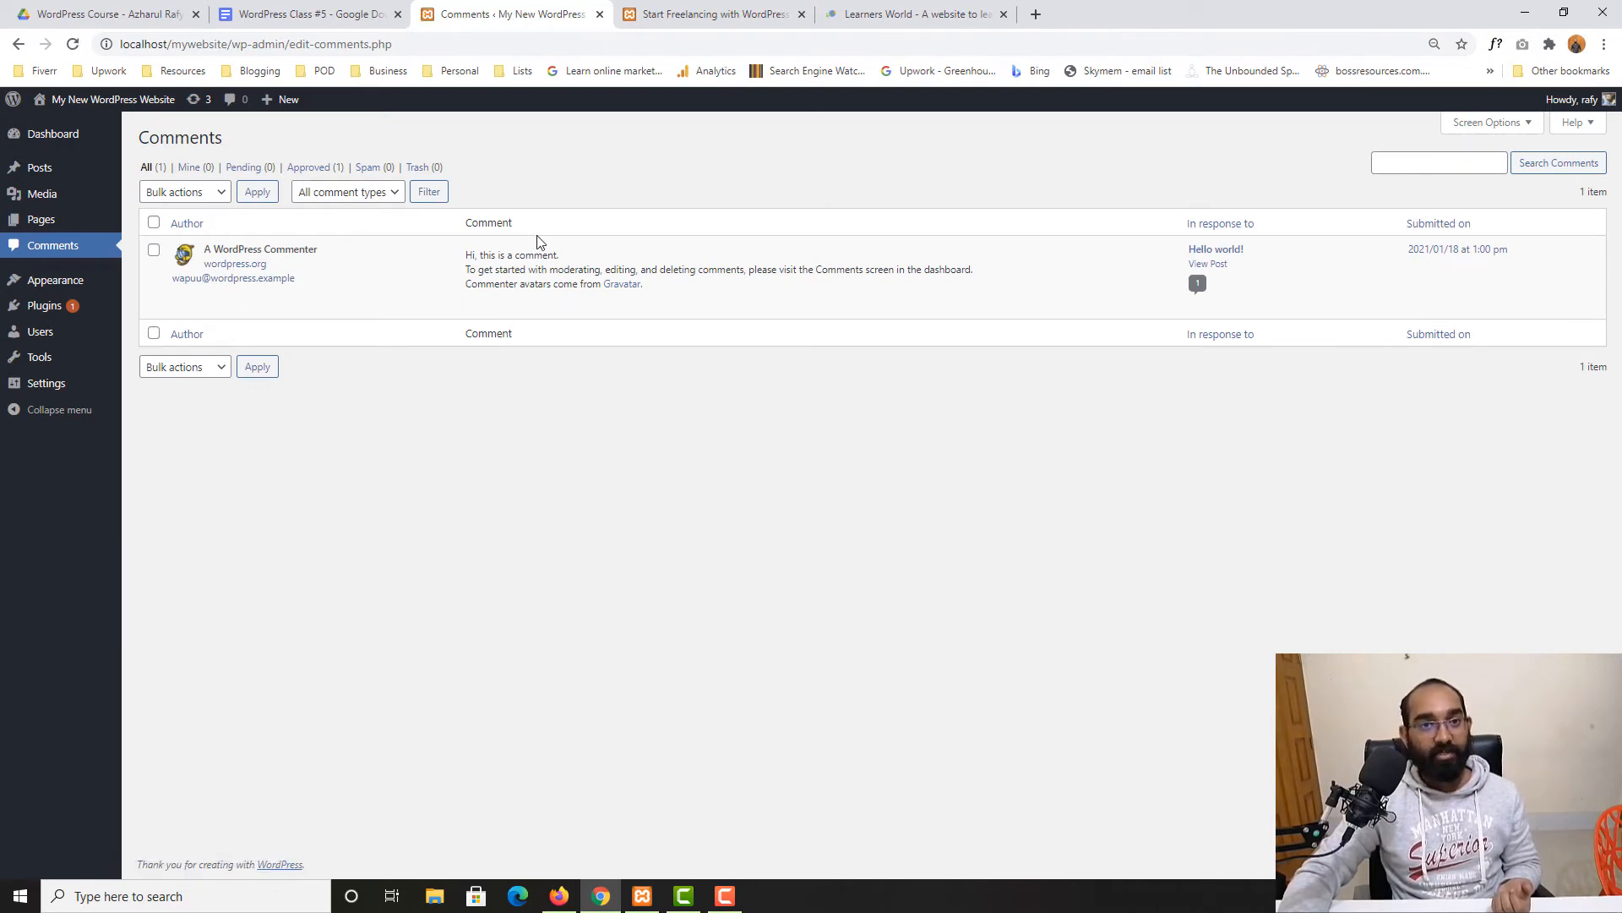
- Open the "Start Freelancing with WordPress" post from the site's Blog page and copy its web address
left_click(716, 14)
left_click(1187, 184)
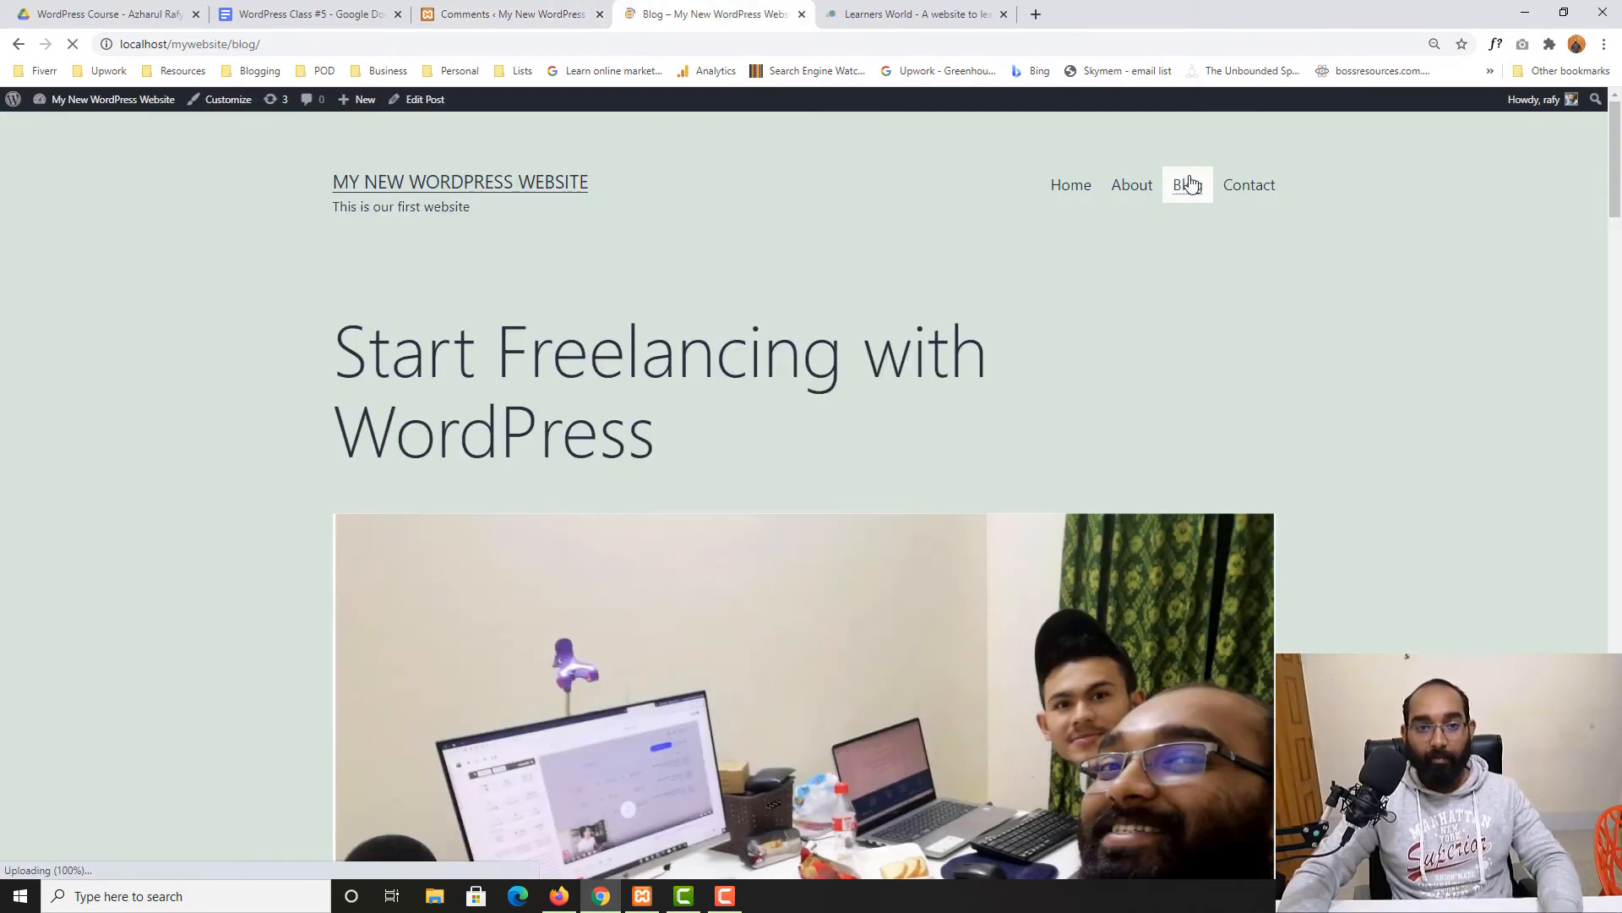
scroll(15, 473, "down", 4)
scroll(119, 470, "up", 4)
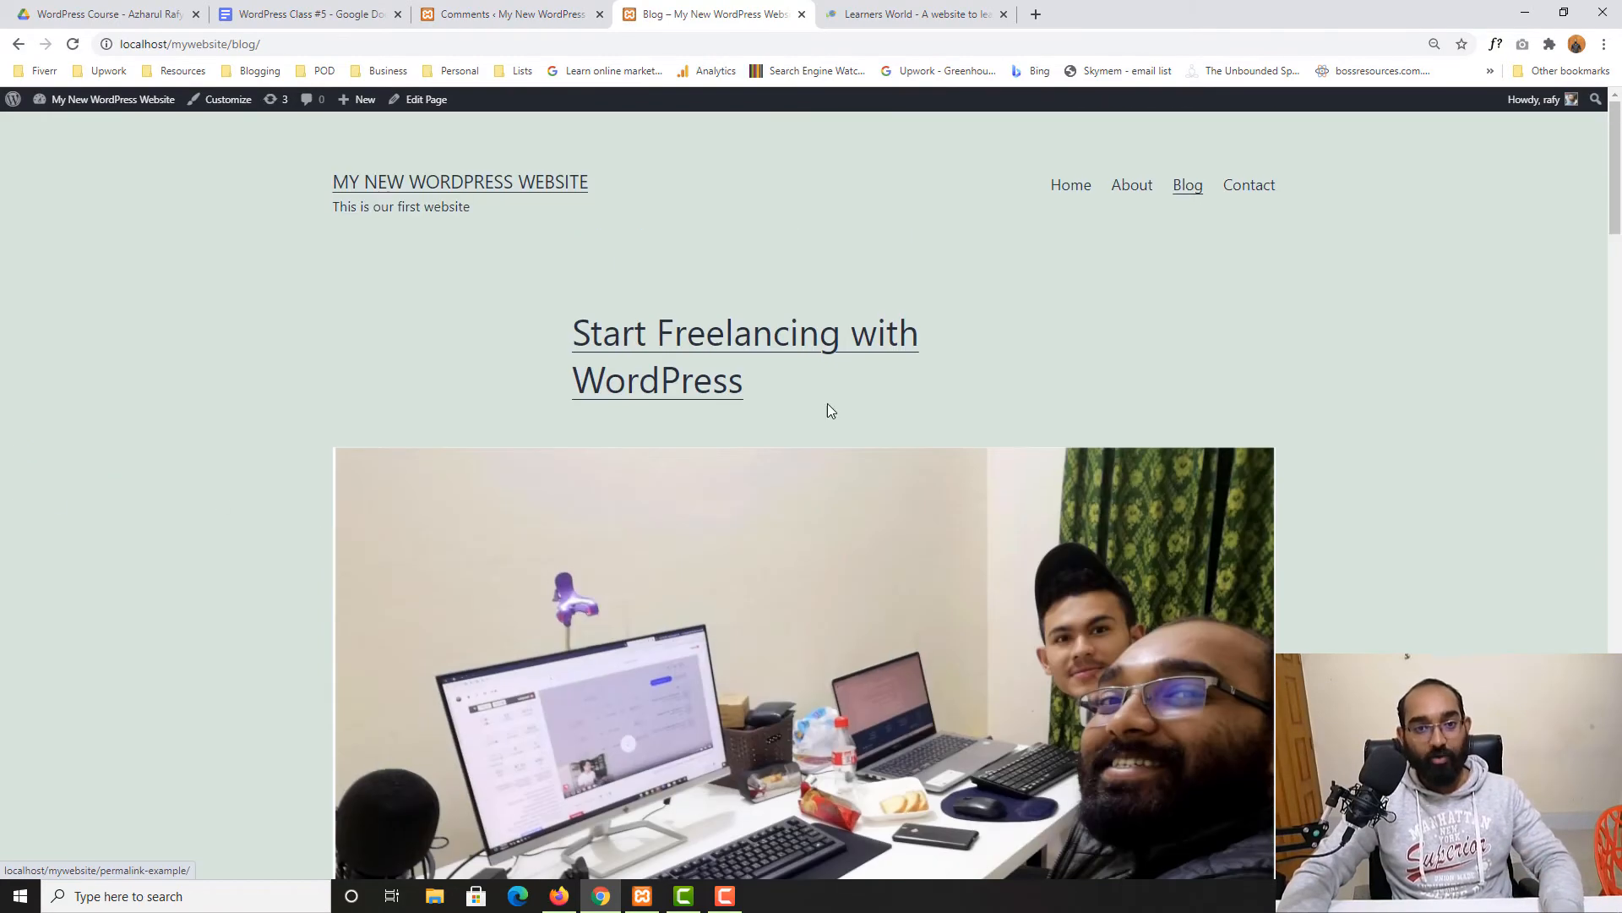
left_click(649, 348)
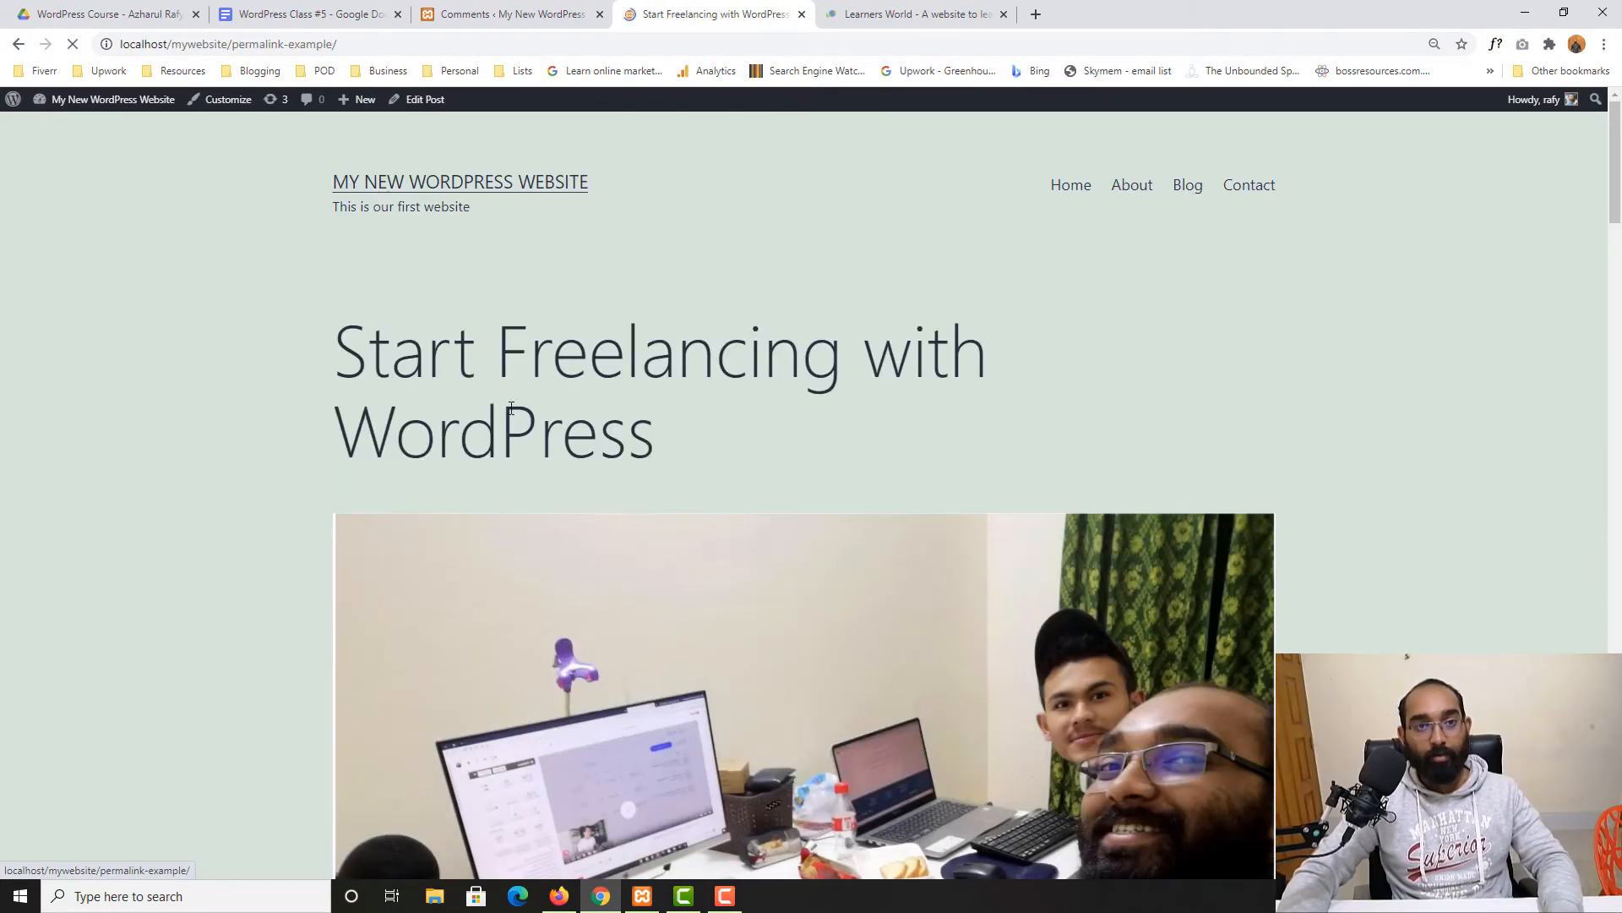
left_click(367, 46)
key("ctrl+c")
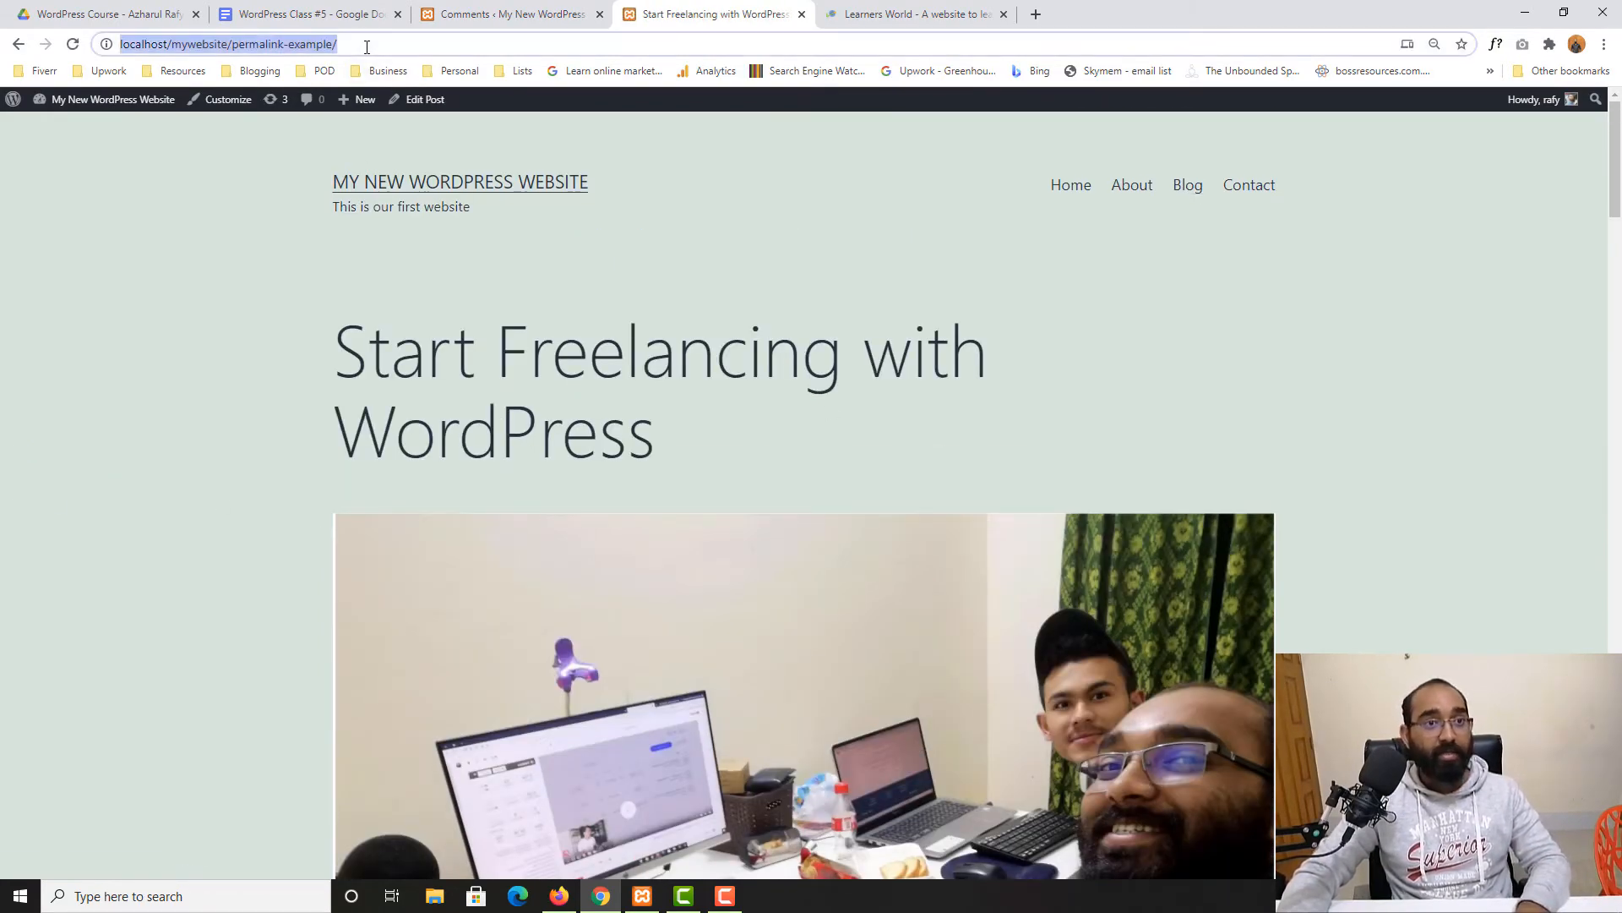
- Load the copied post address in a new incognito window to view the post as a logged-out visitor
mouse_move(573, 898)
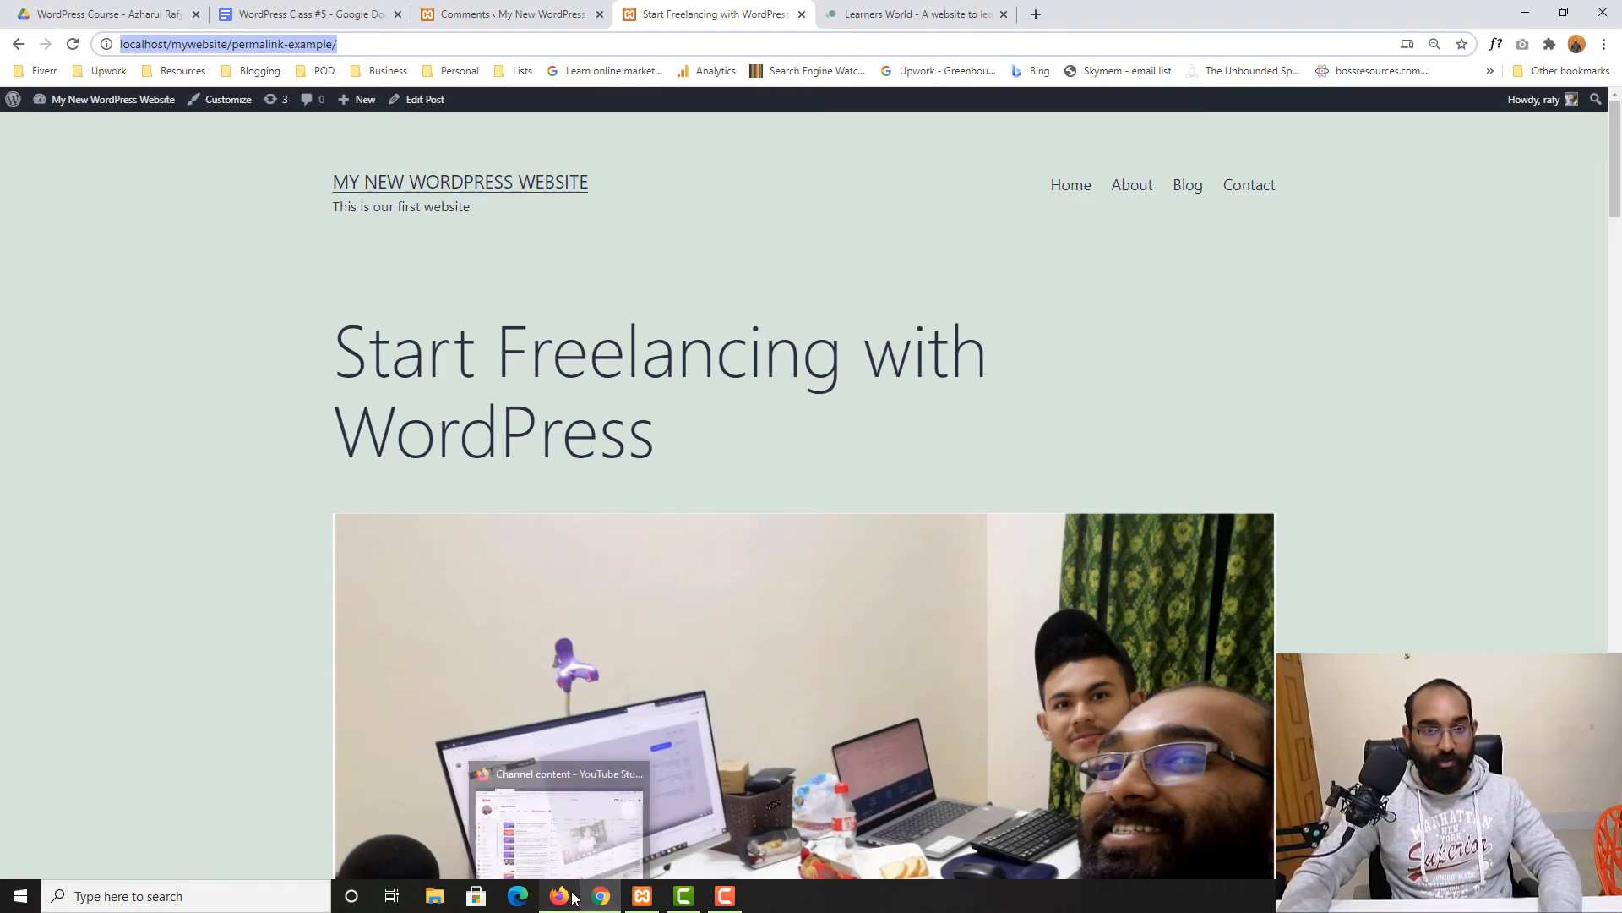
left_click(1604, 43)
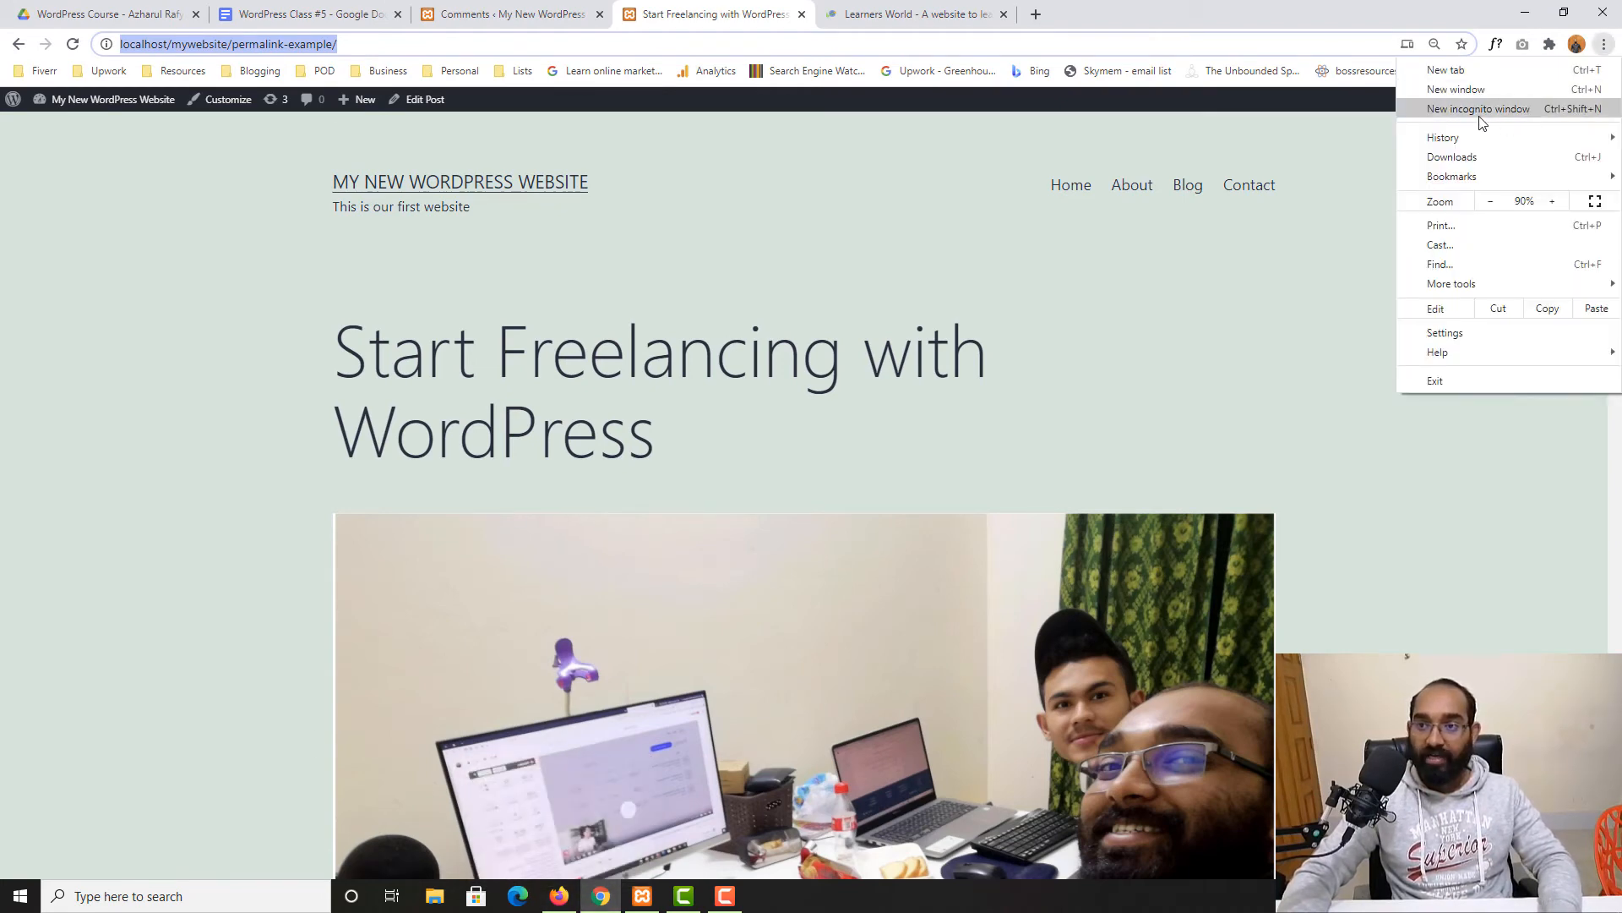
left_click(1480, 110)
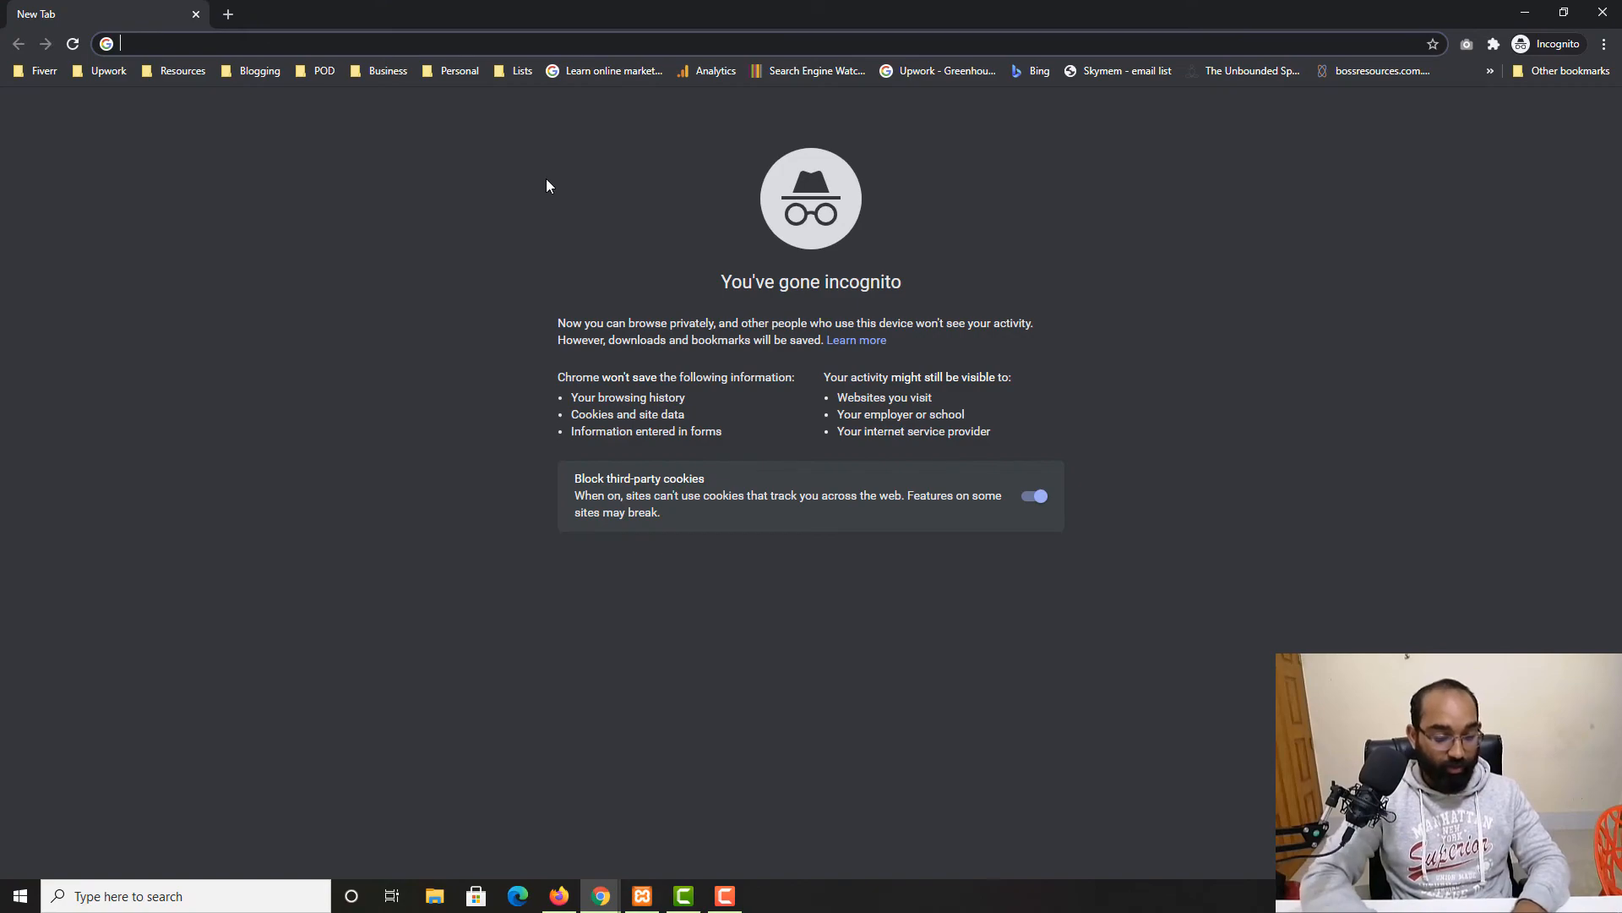
key("ctrl+v")
key("Return")
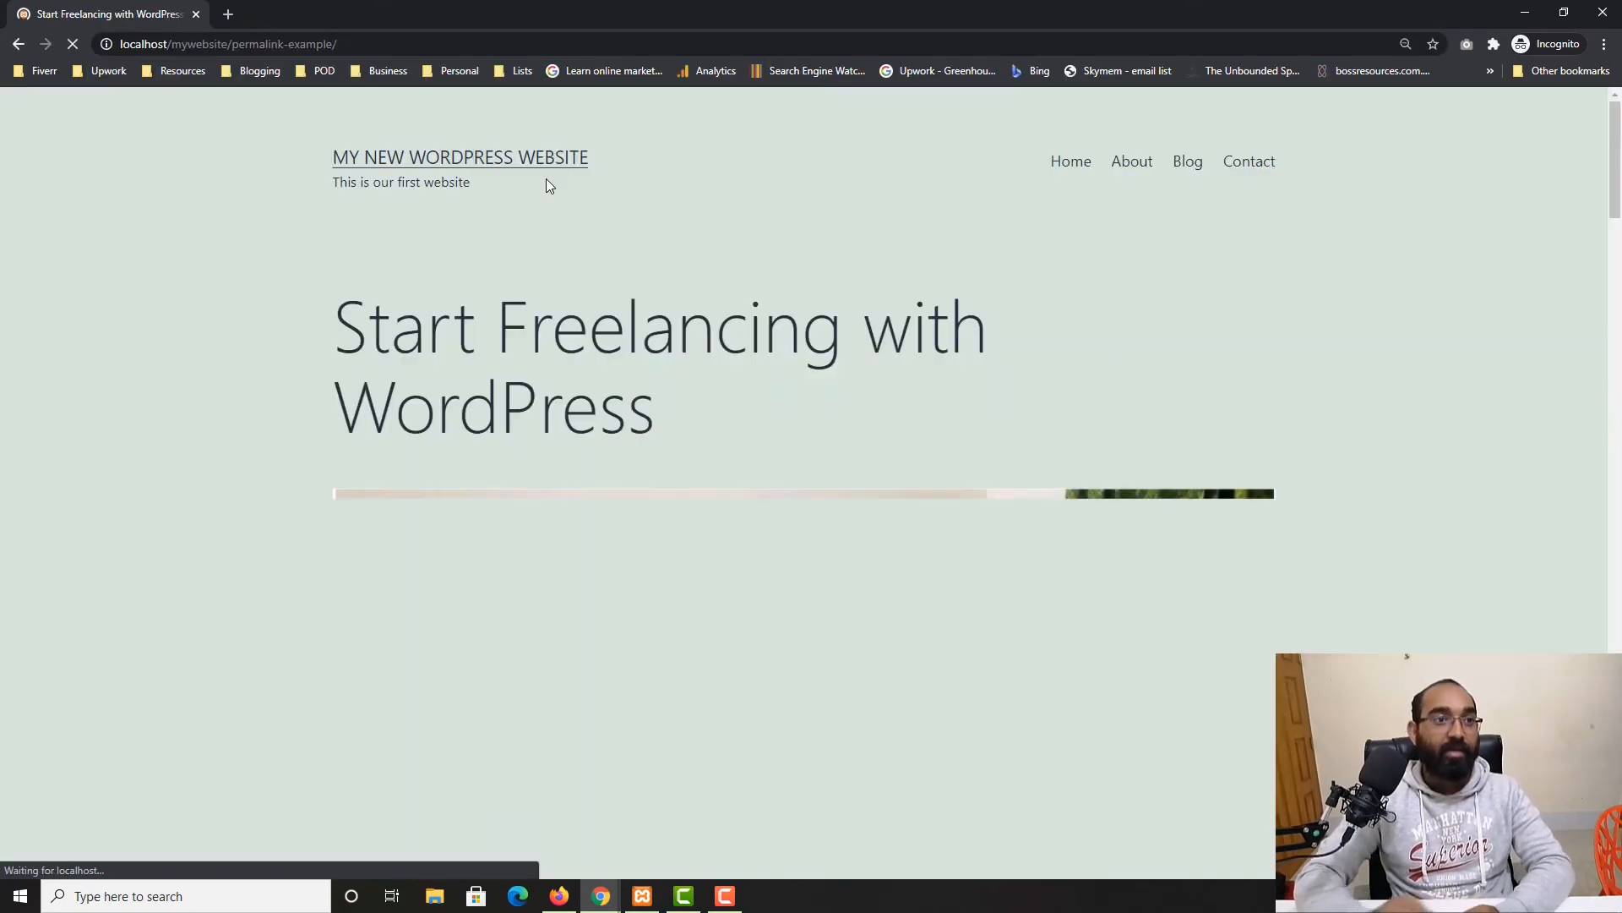
- Write the comment "Thank you for sharing this blog post, it was really helpful." in the form below the post
scroll(113, 465, "down", 5)
scroll(113, 458, "down", 20)
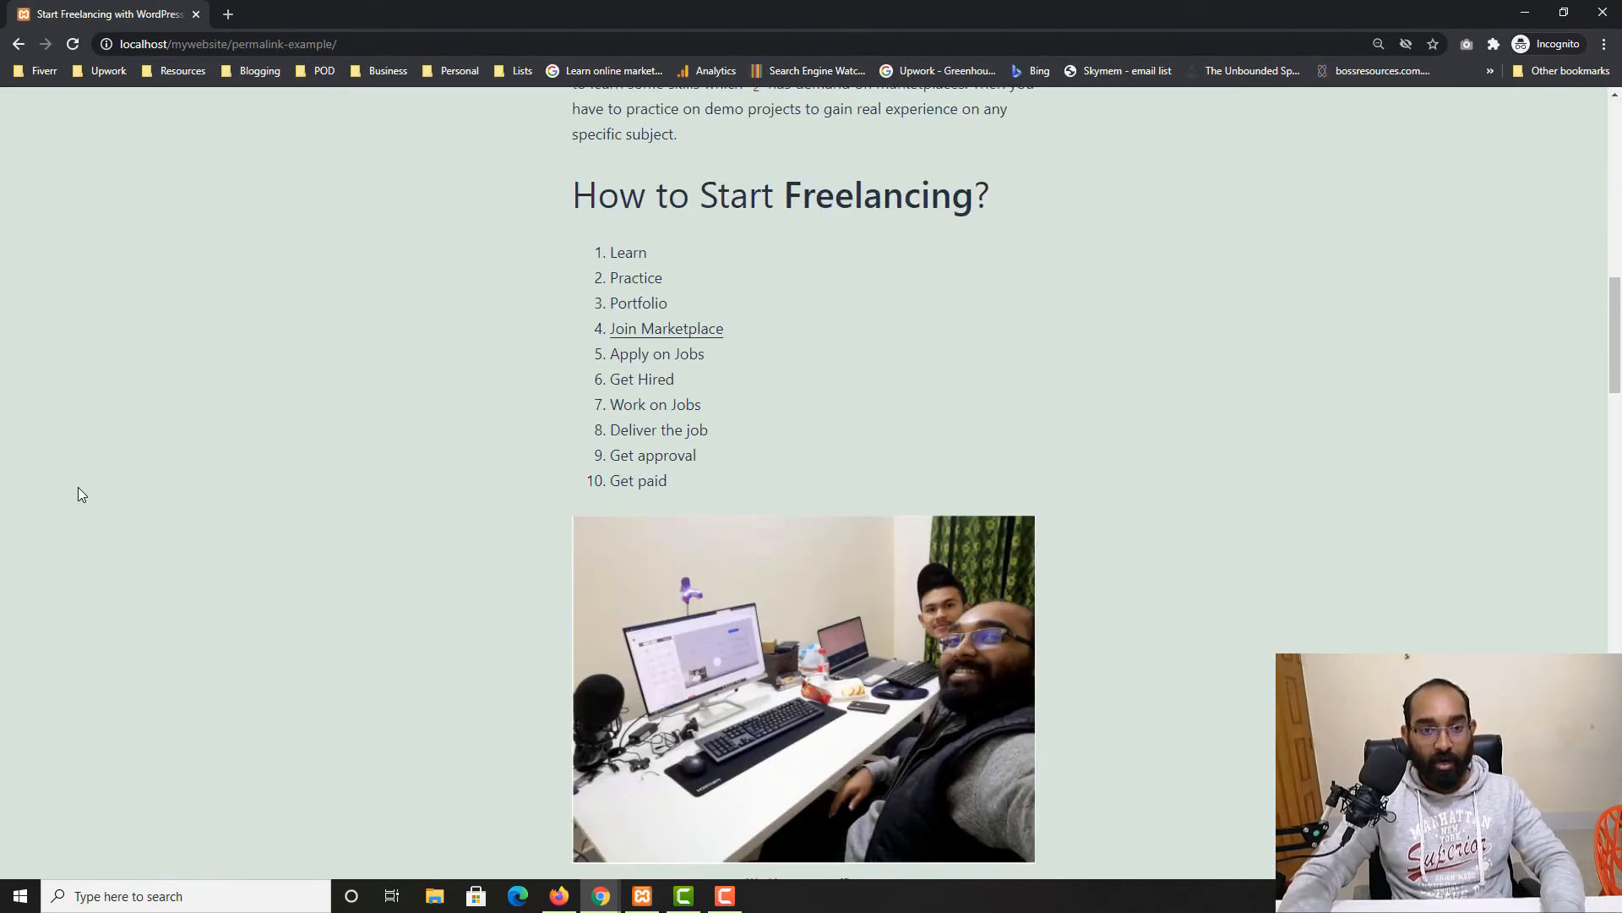
scroll(157, 556, "down", 8)
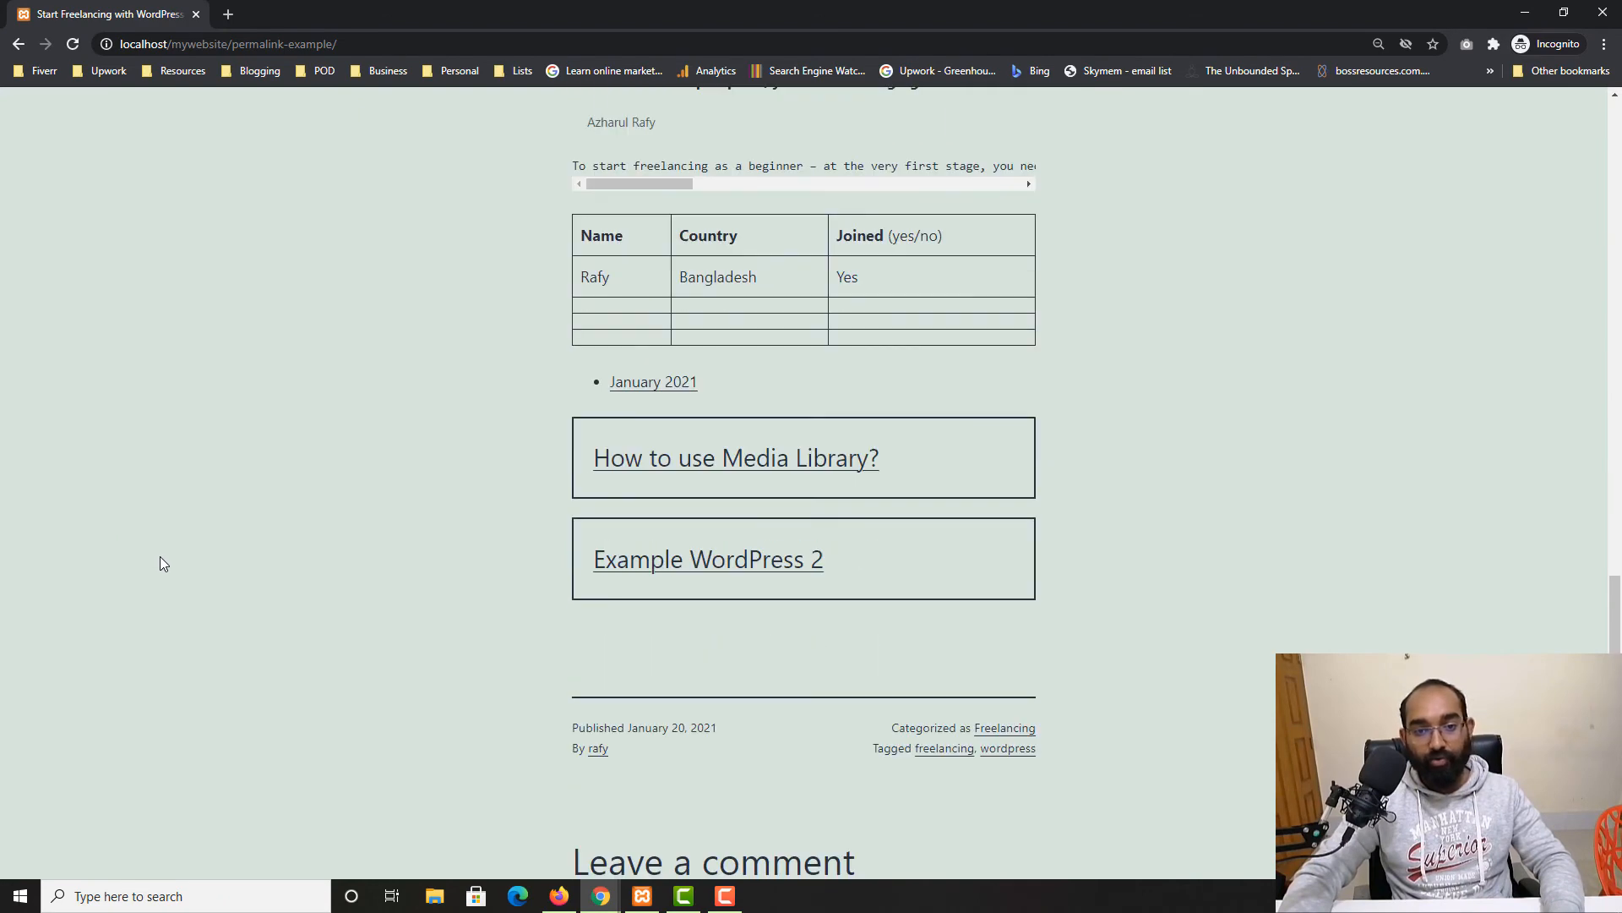
scroll(807, 551, "down", 5)
scroll(546, 601, "up", 3)
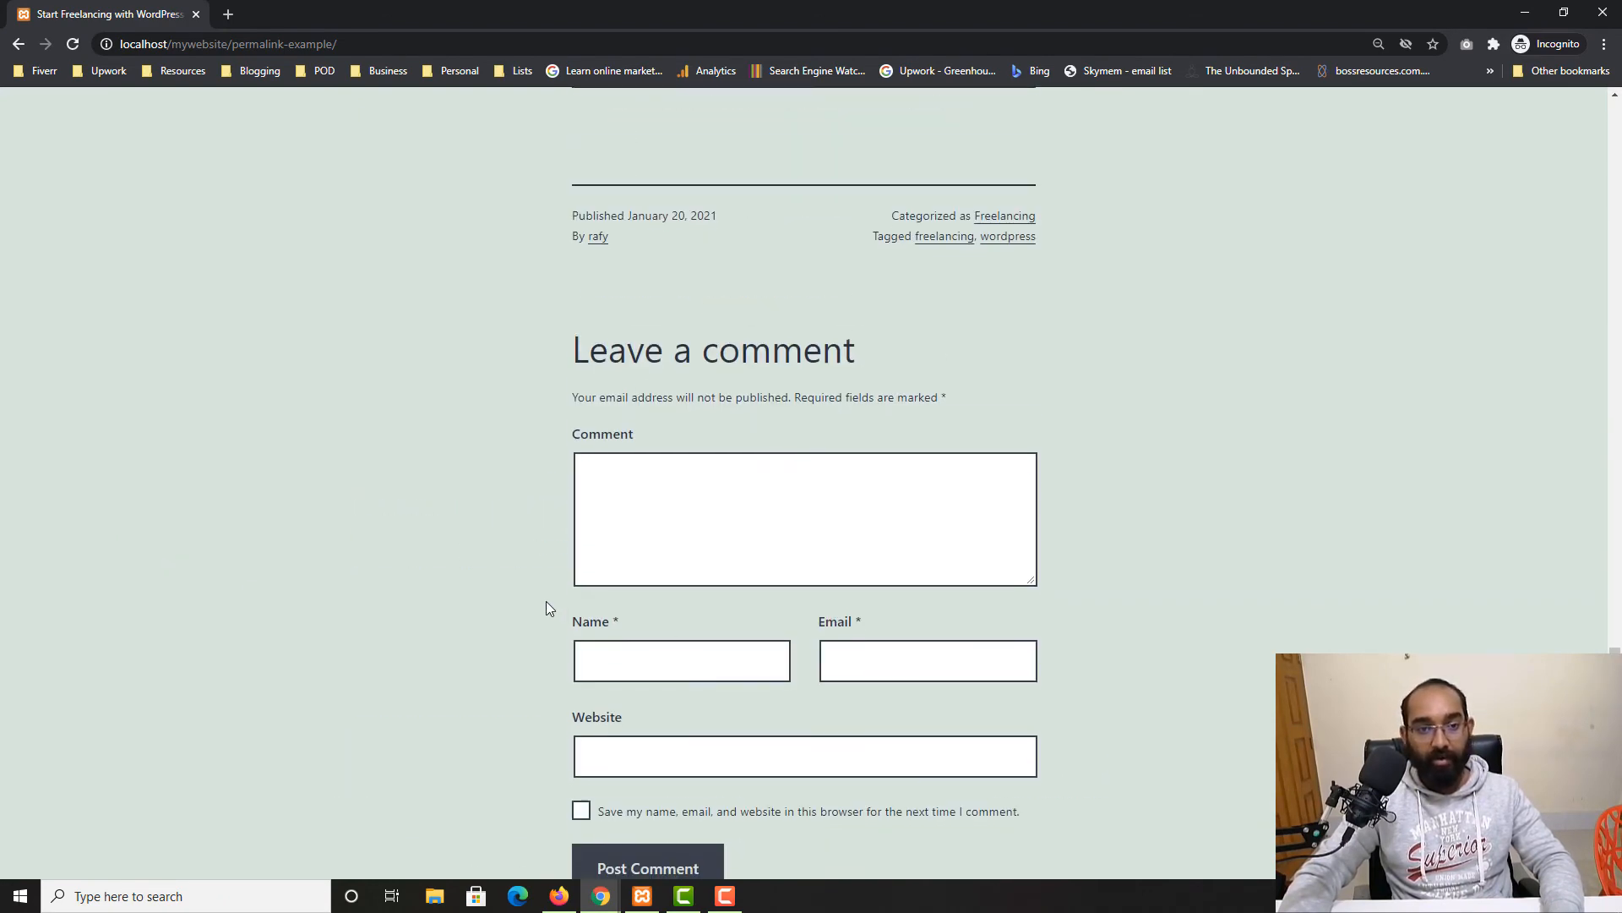
left_click(715, 485)
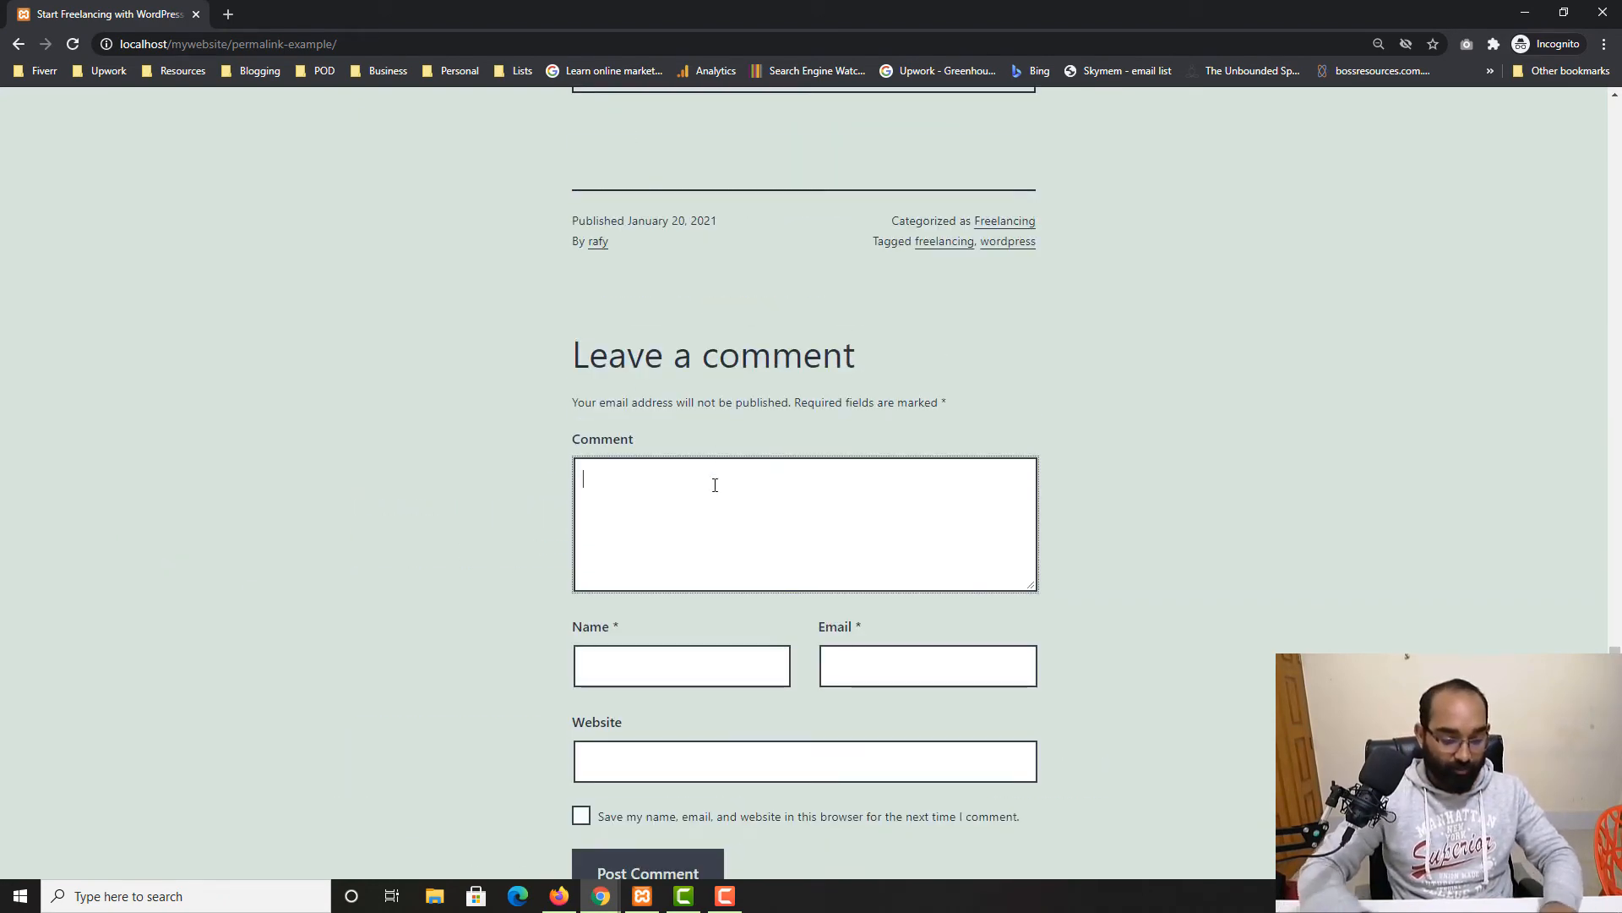
type("Thank you for sharieng")
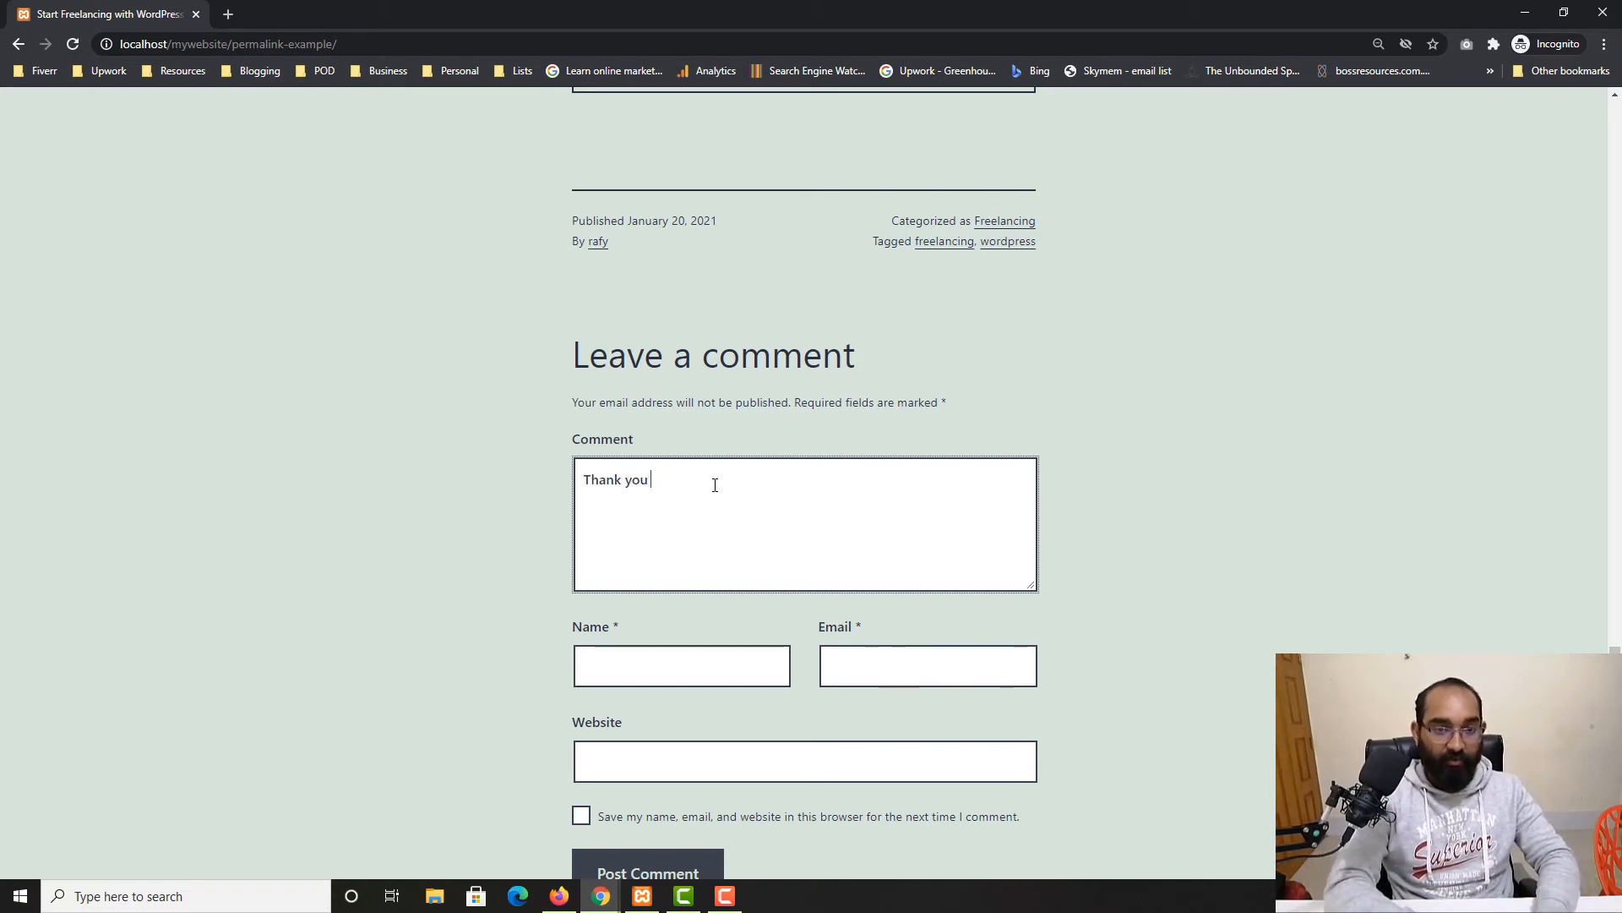
key("BackSpace")
key("BackSpace")
key("BackSpace")
key("BackSpace")
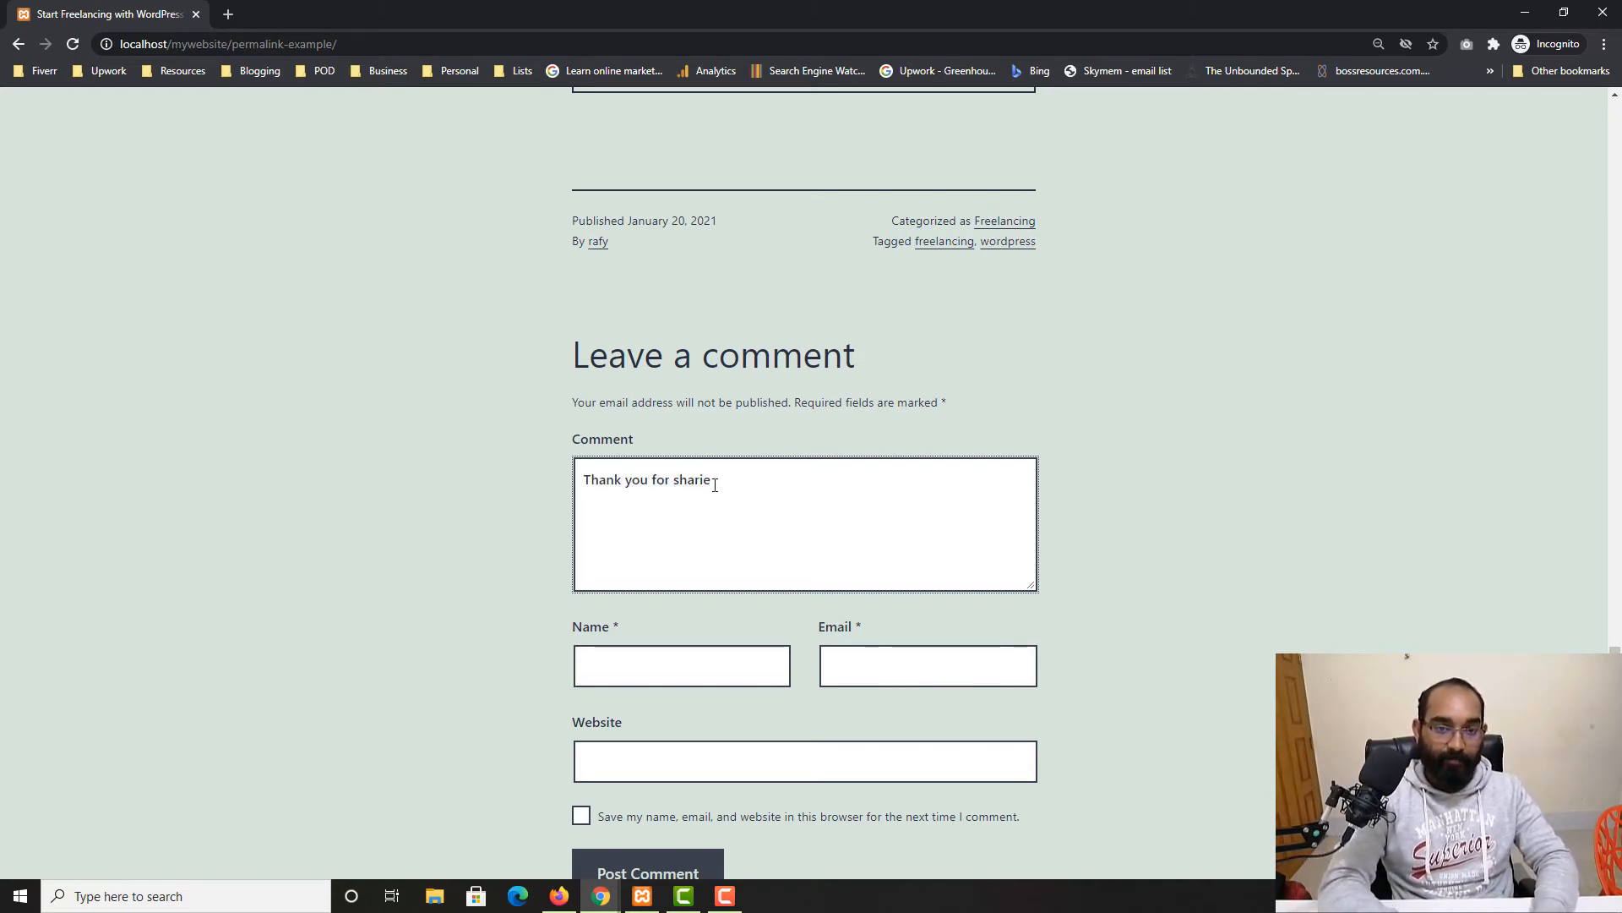
type("ng ")
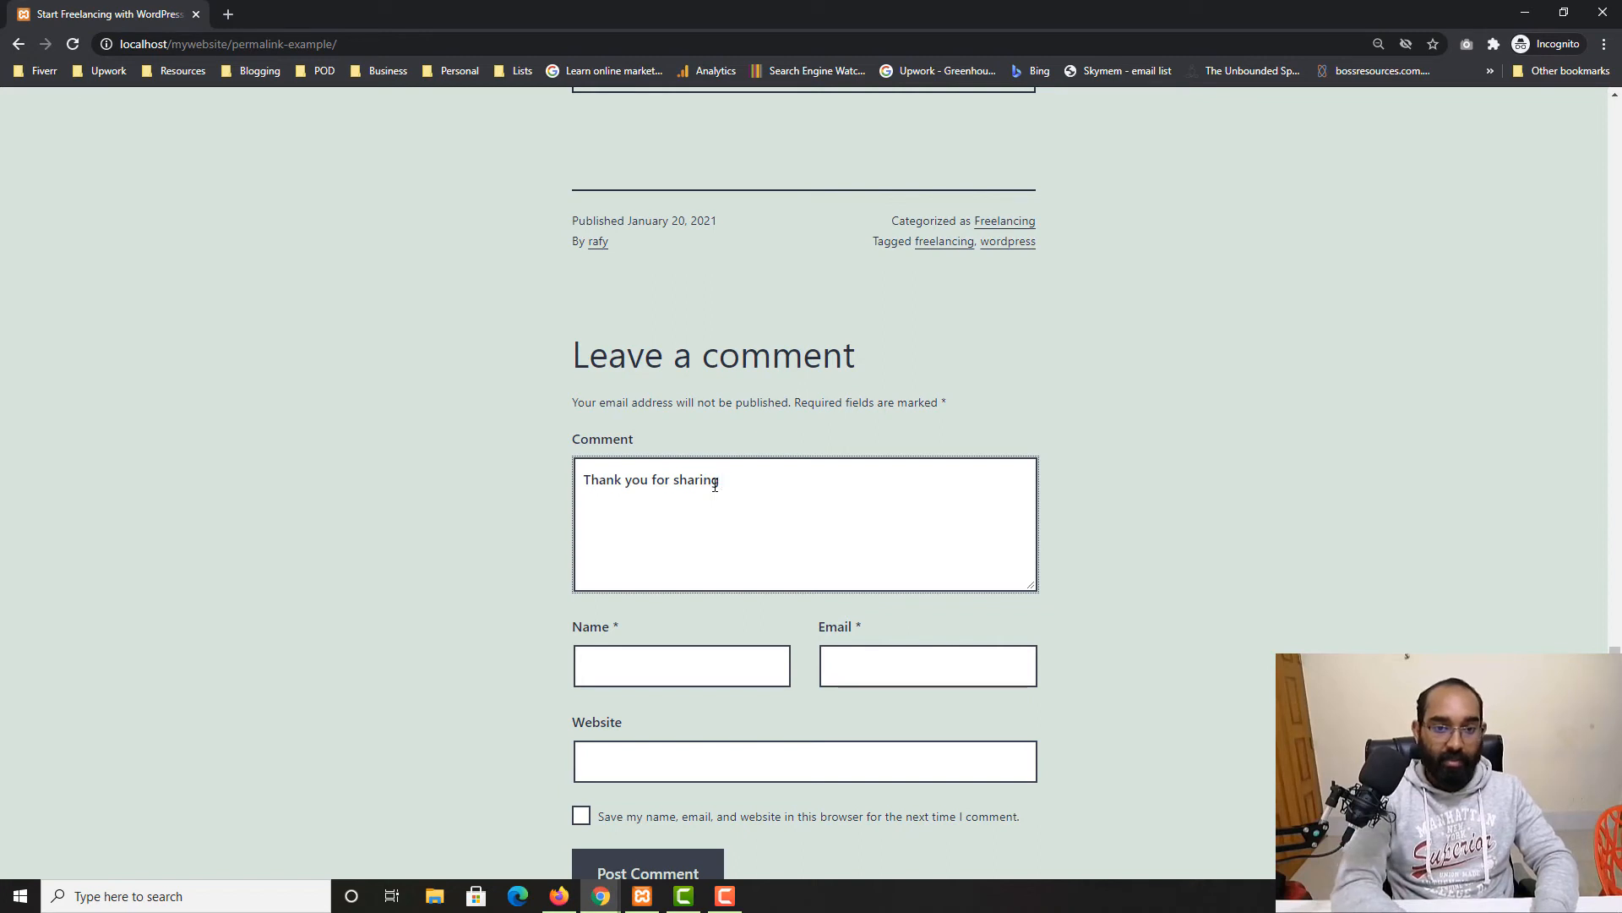
type("this vide")
key("BackSpace")
key("BackSpace")
key("BackSpace")
key("BackSpace")
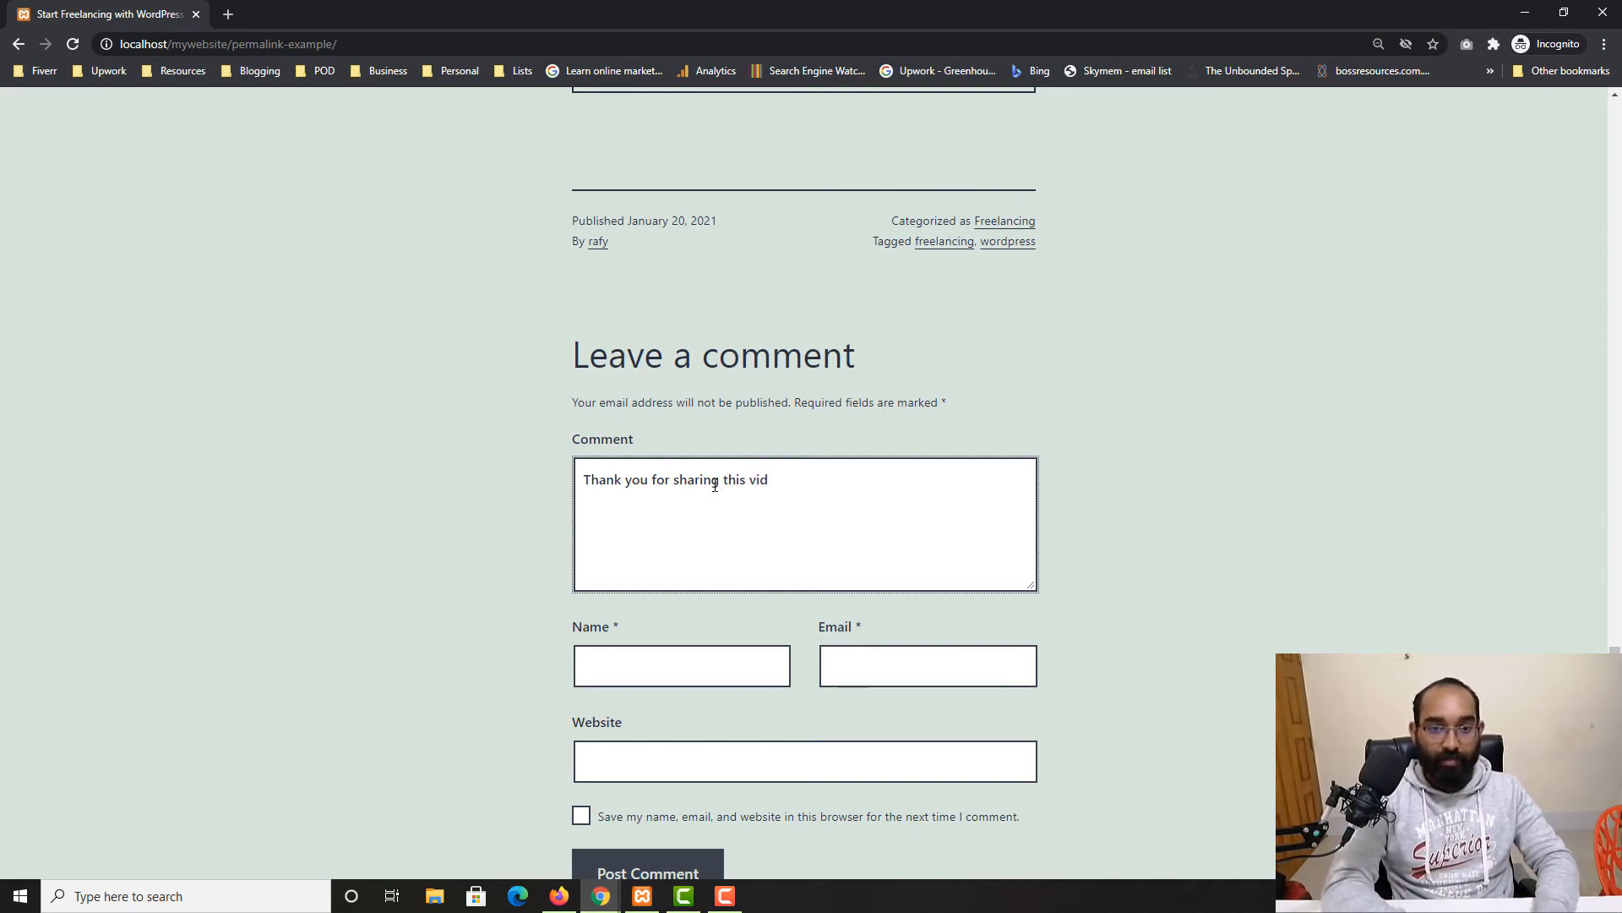
type("blo")
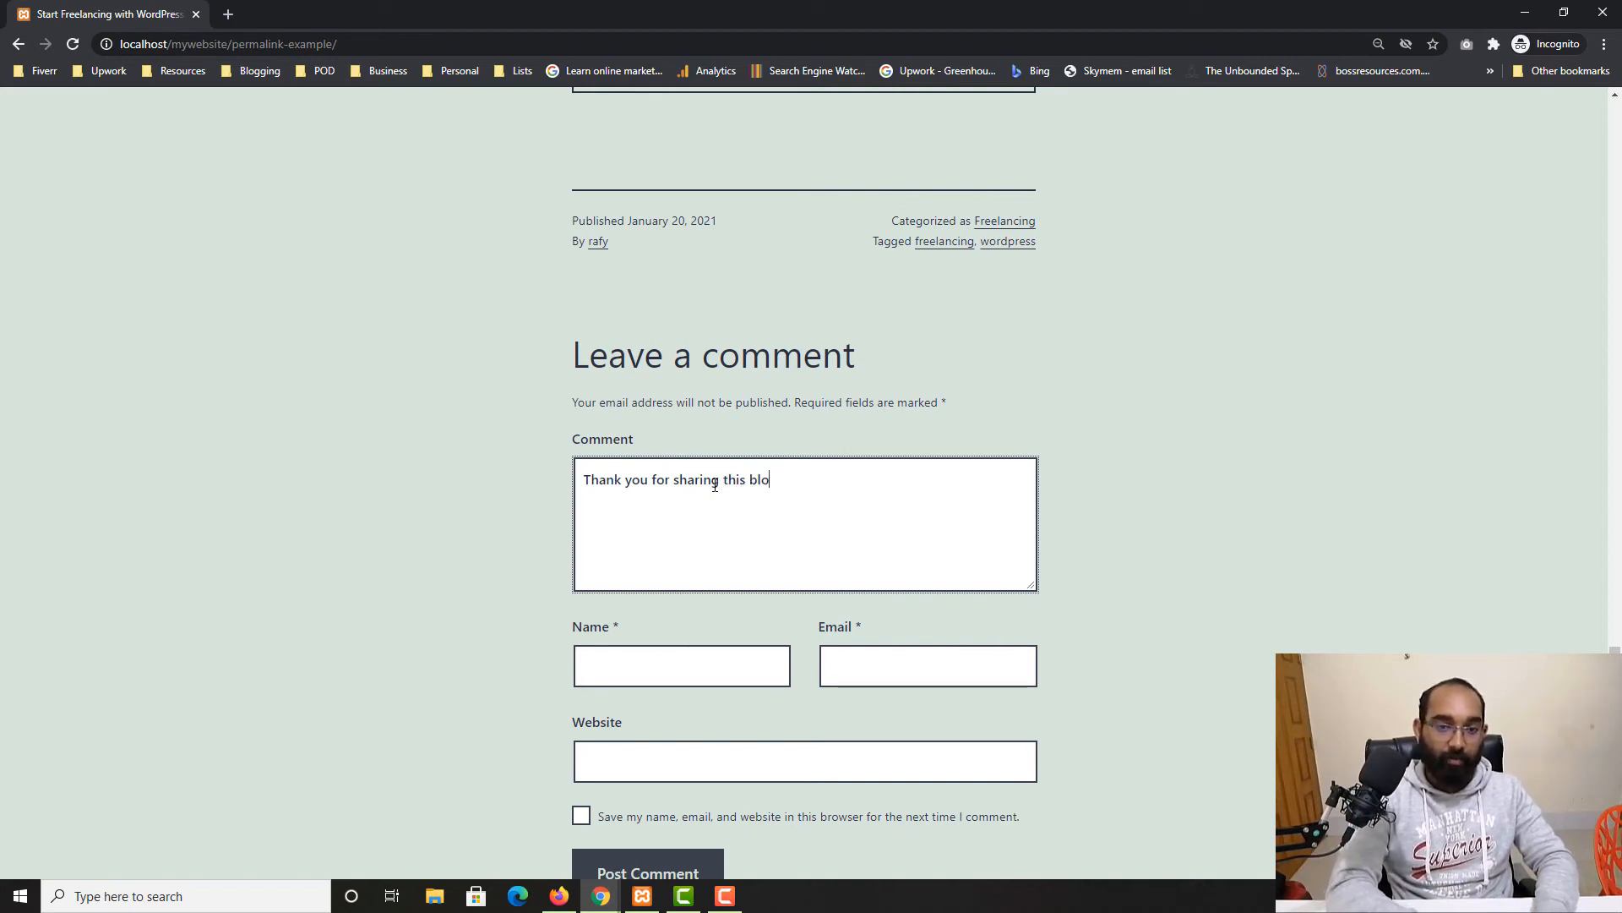
type("g post, itw")
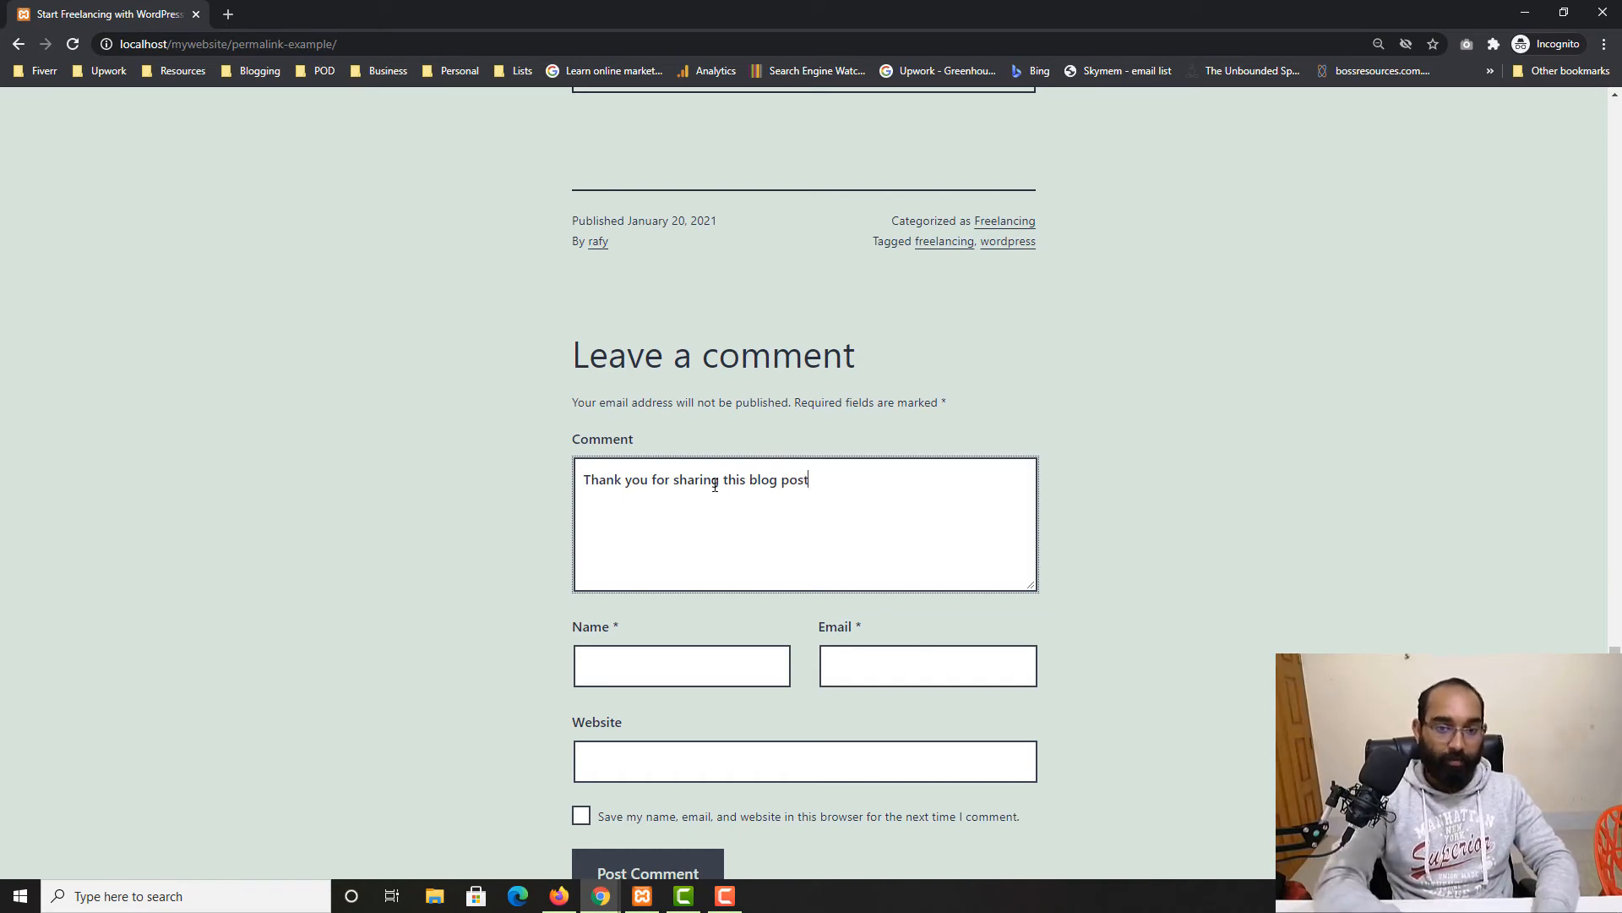
key("BackSpace")
key("BackSpace")
type("w")
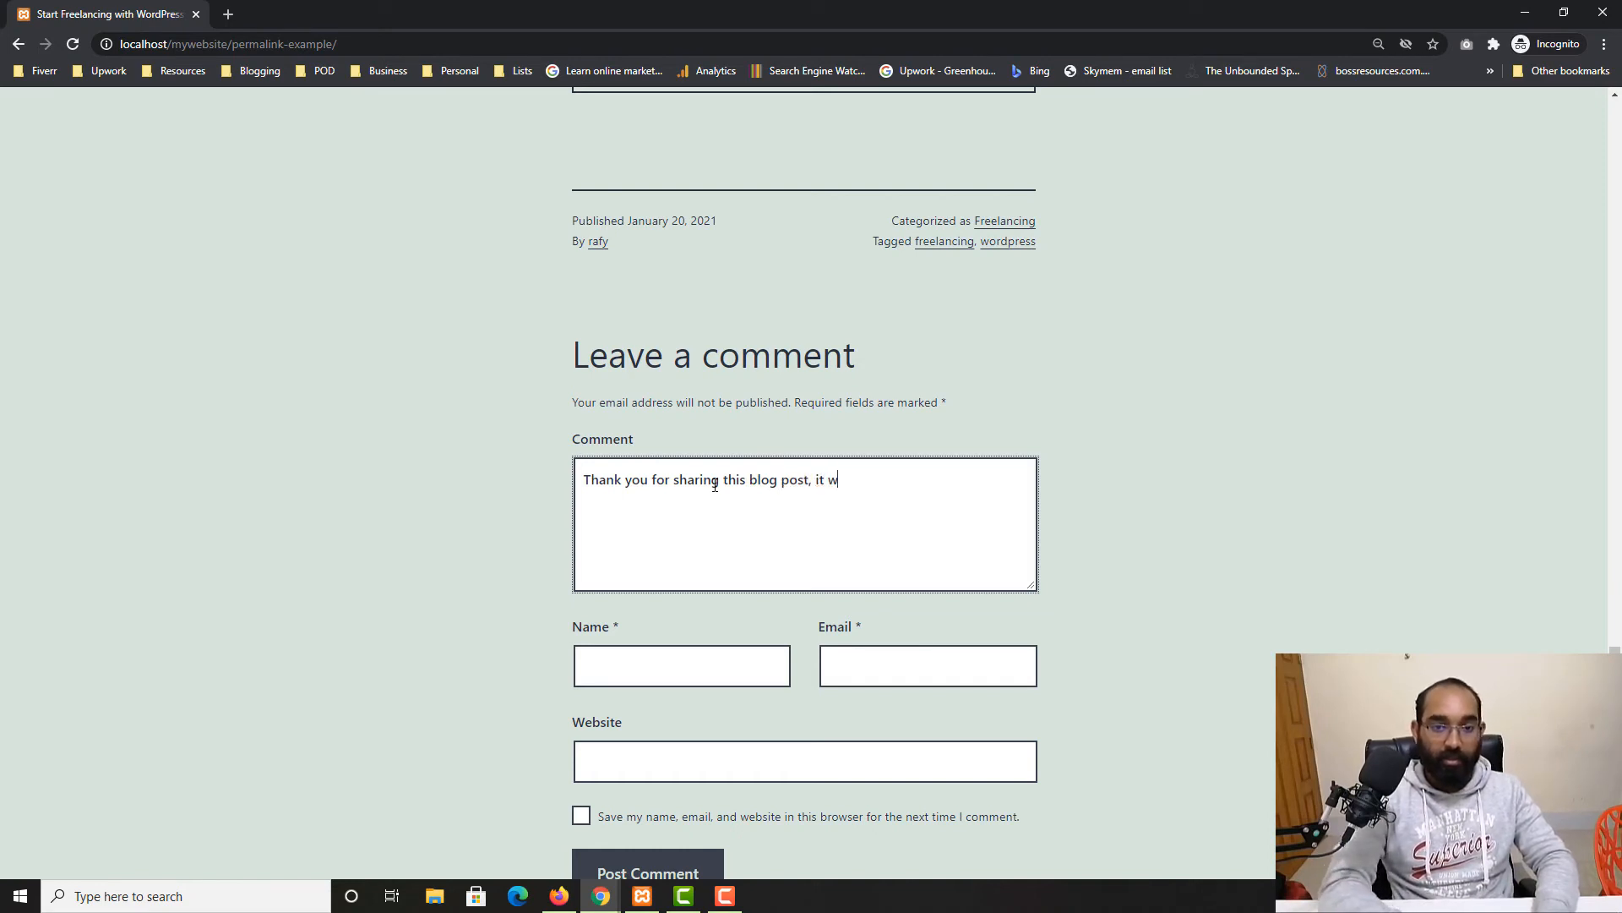
type("as really hel")
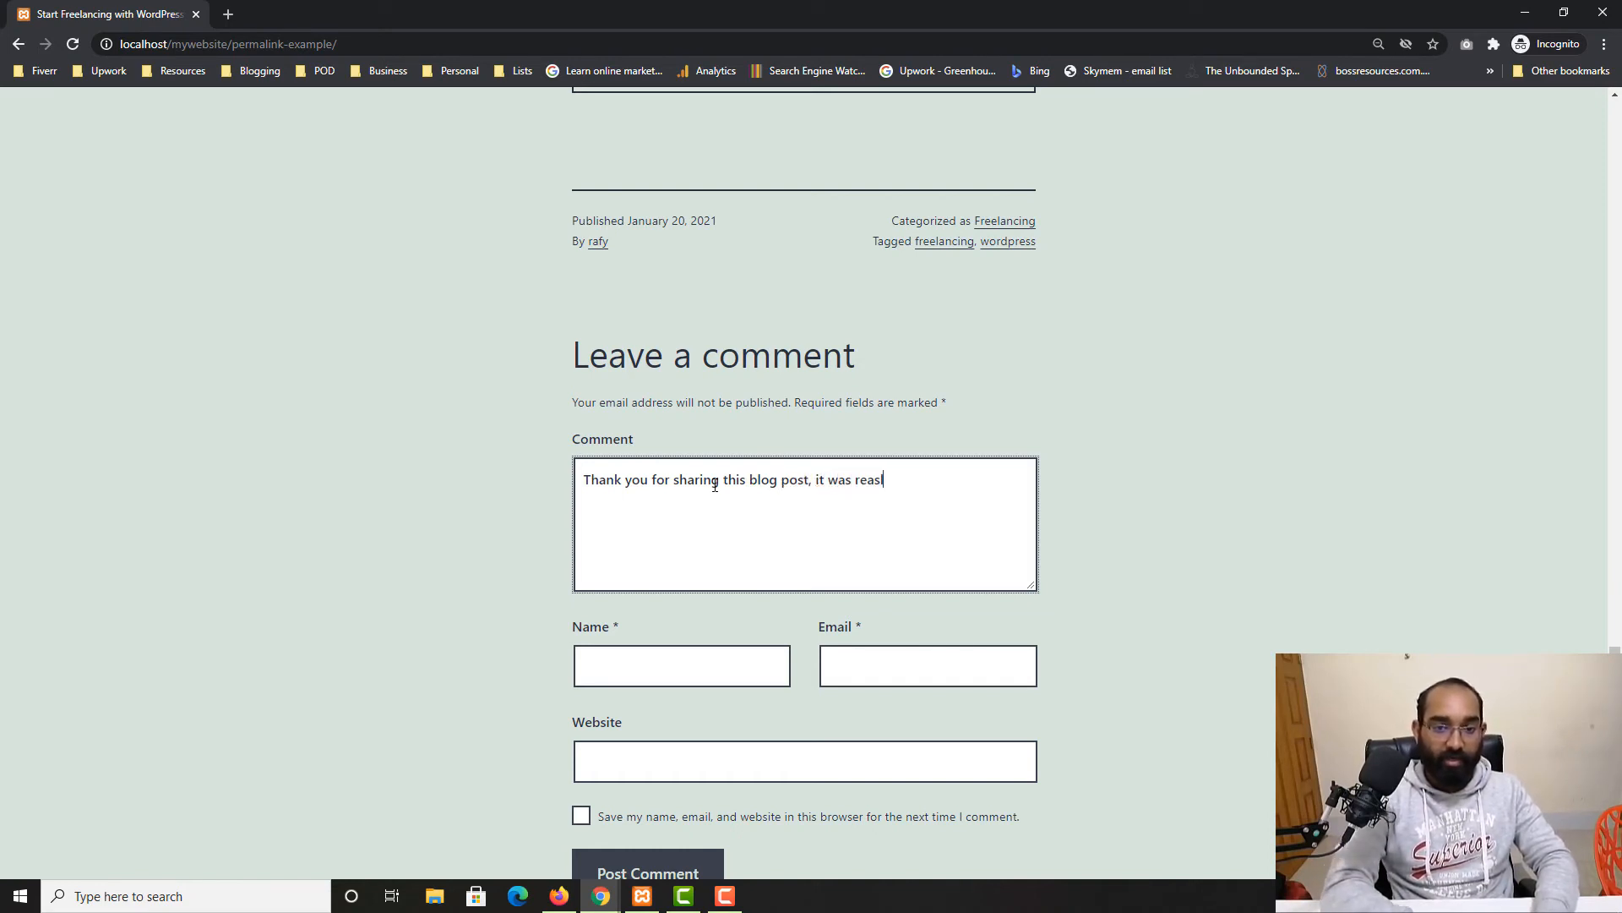
type("pful.")
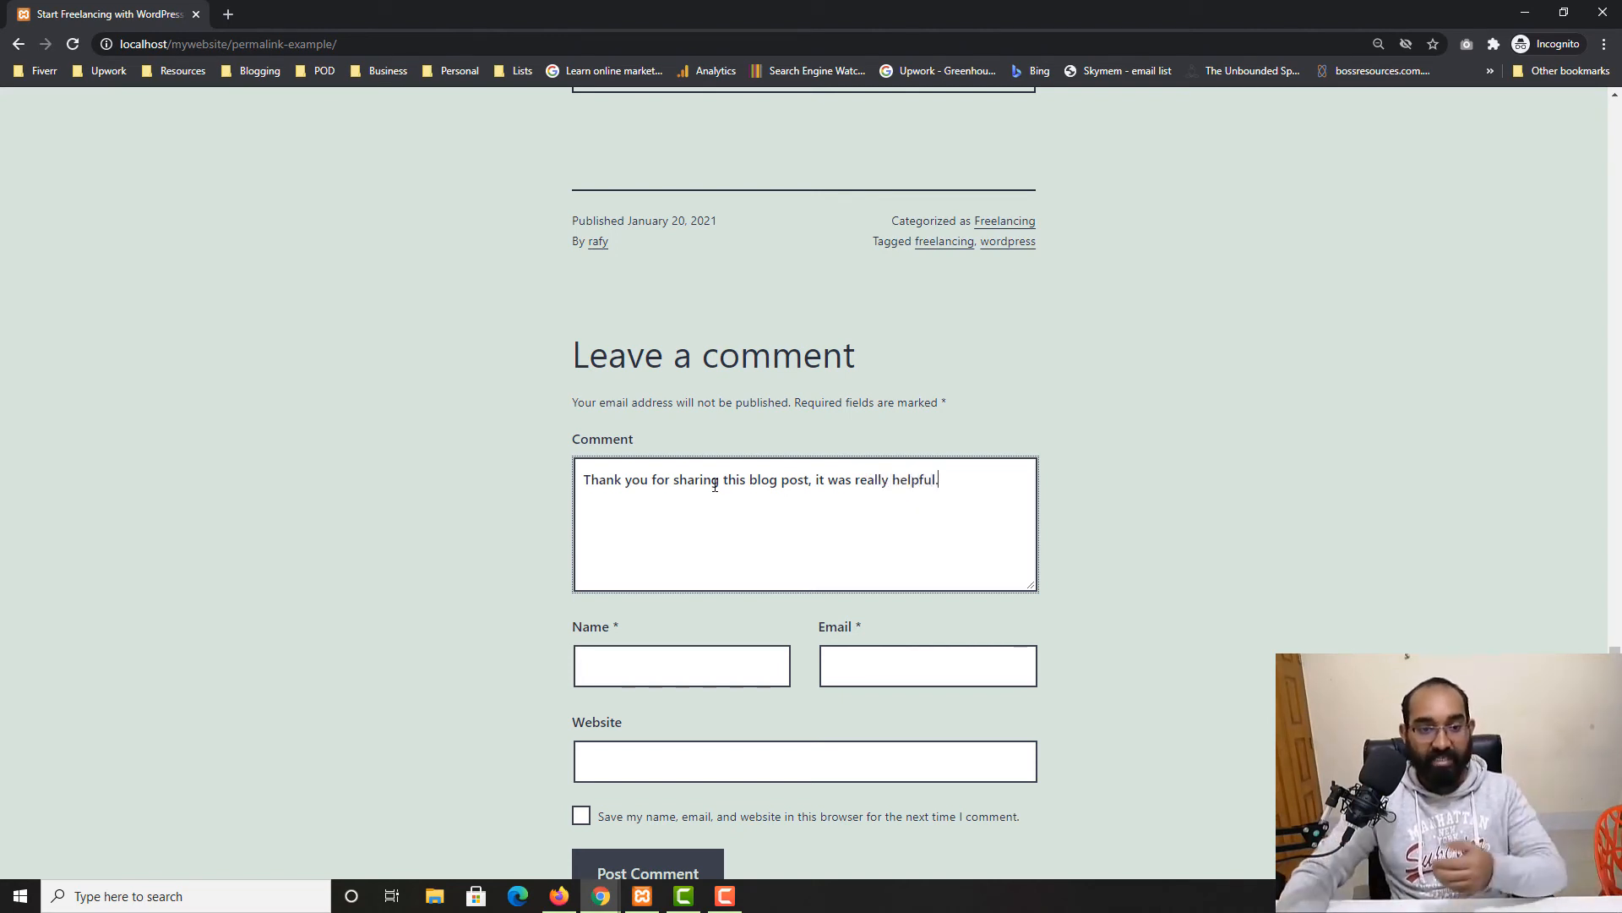
- Fill in the commenter's name and e-mail address in the required fields of the comment form
scroll(676, 490, "down", 2)
left_click(615, 504)
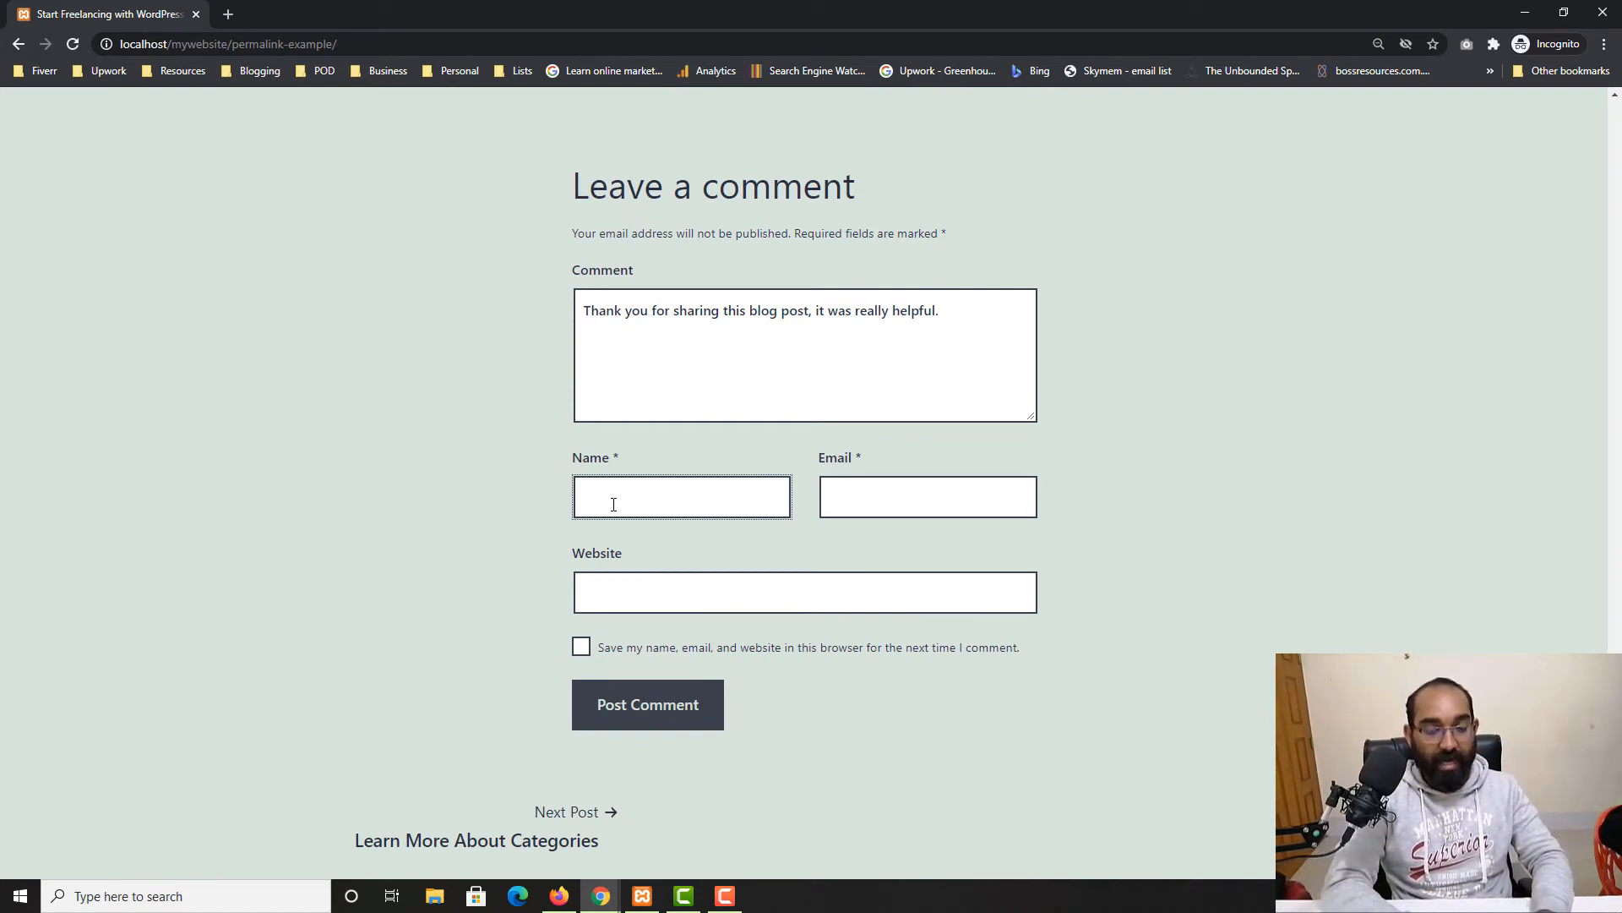
type("Azshar")
key("BackSpace")
key("BackSpace")
key("BackSpace")
key("BackSpace")
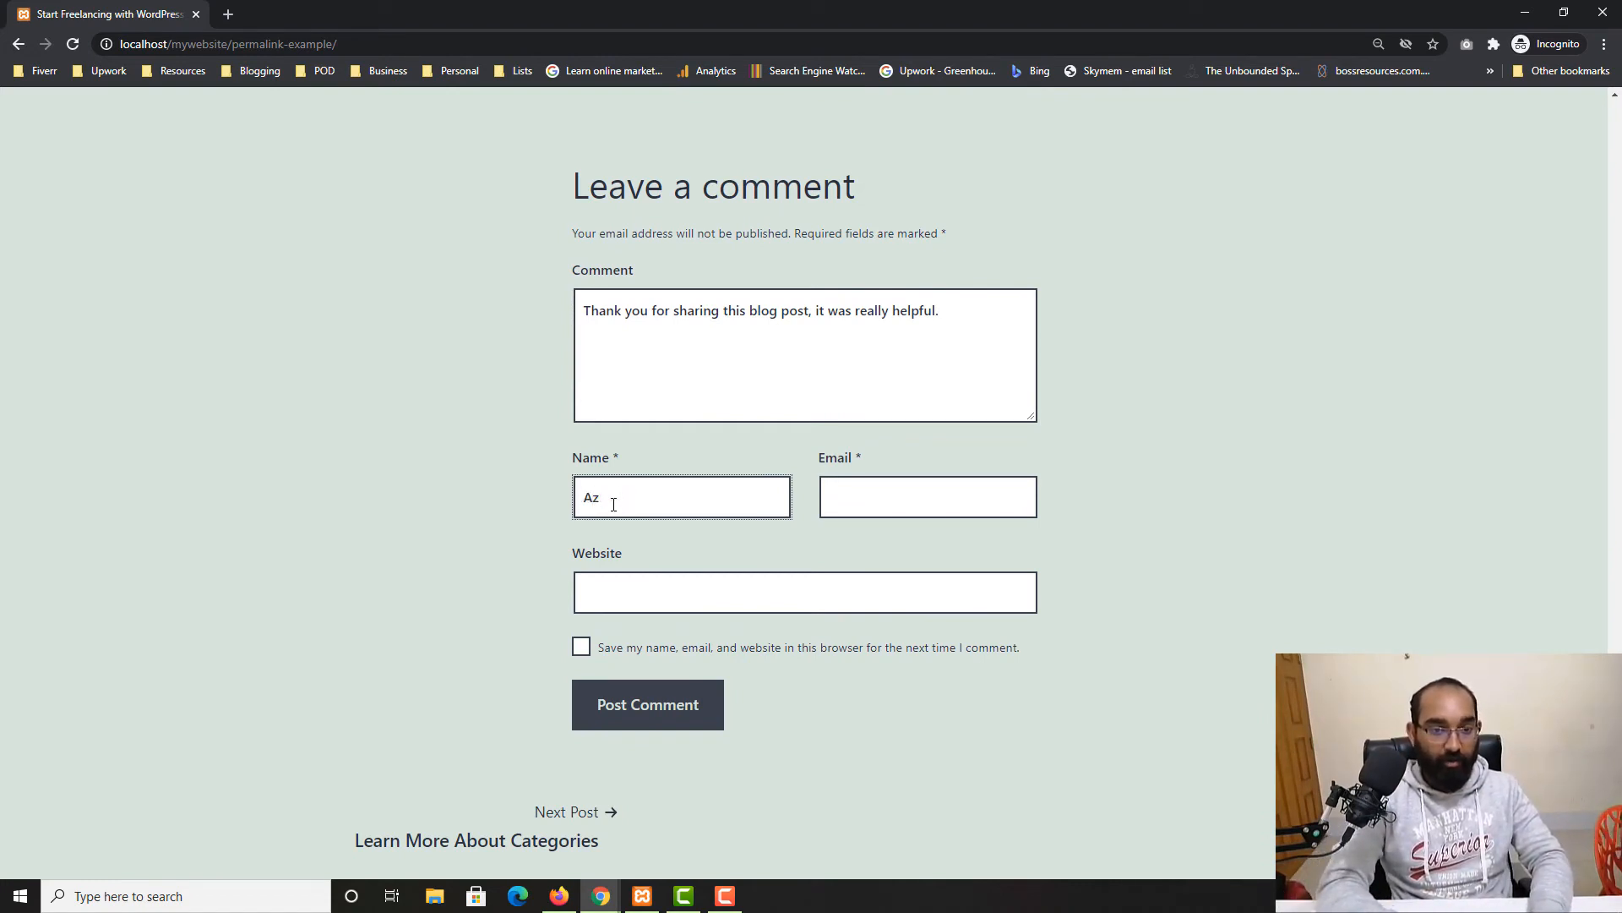
type("harul")
key("Tab")
type("Ra")
key("BackSpace")
key("BackSpace")
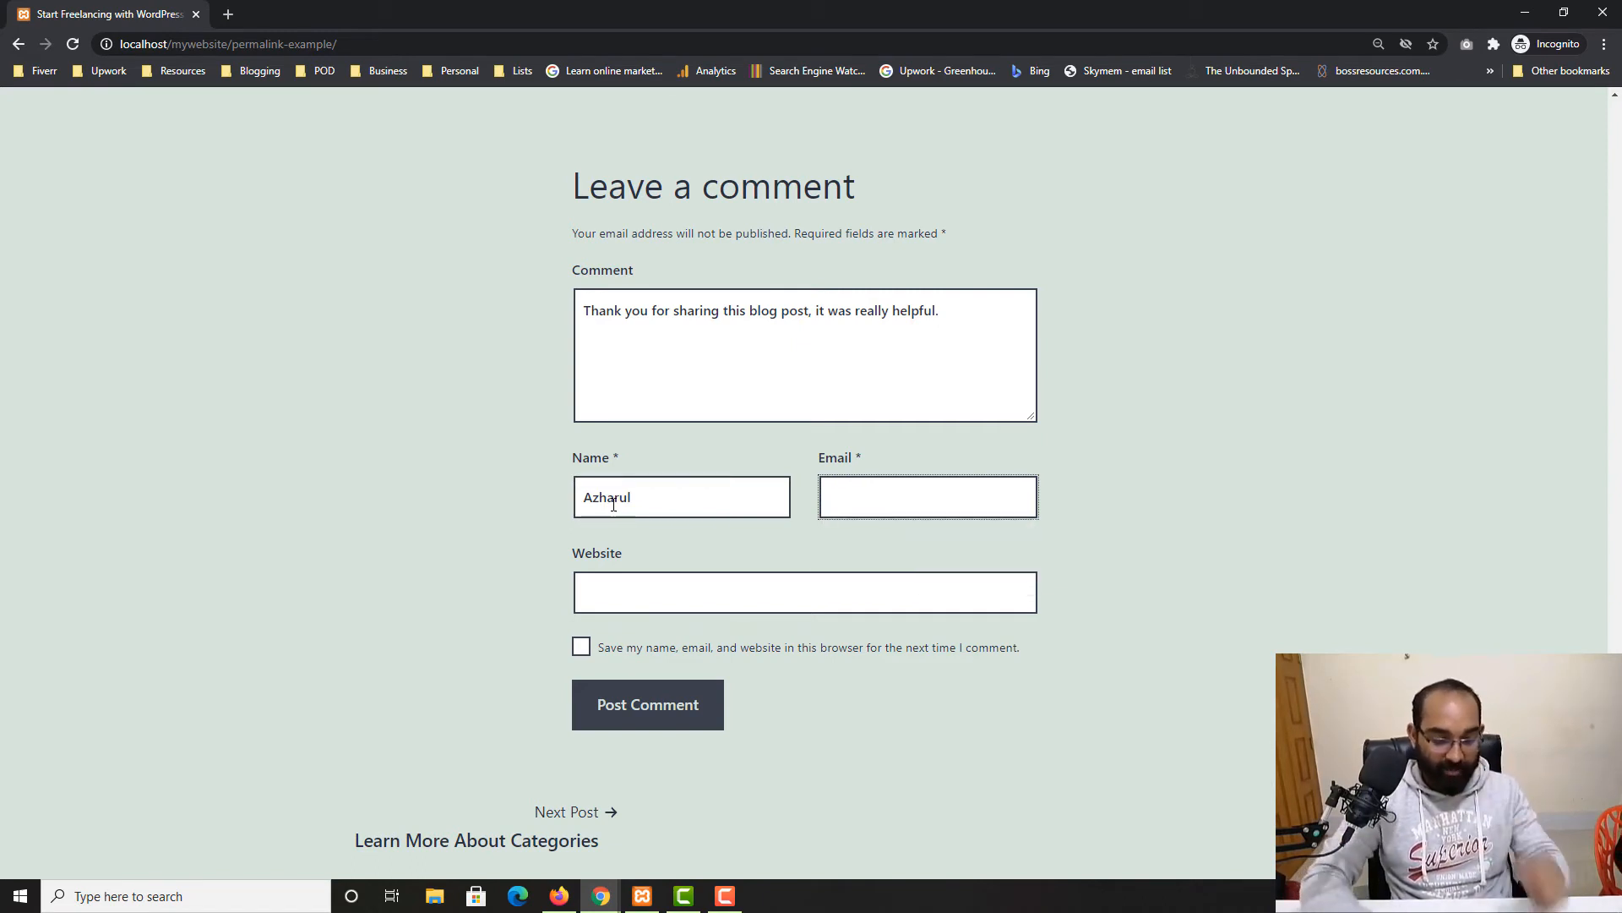
type("rafy")
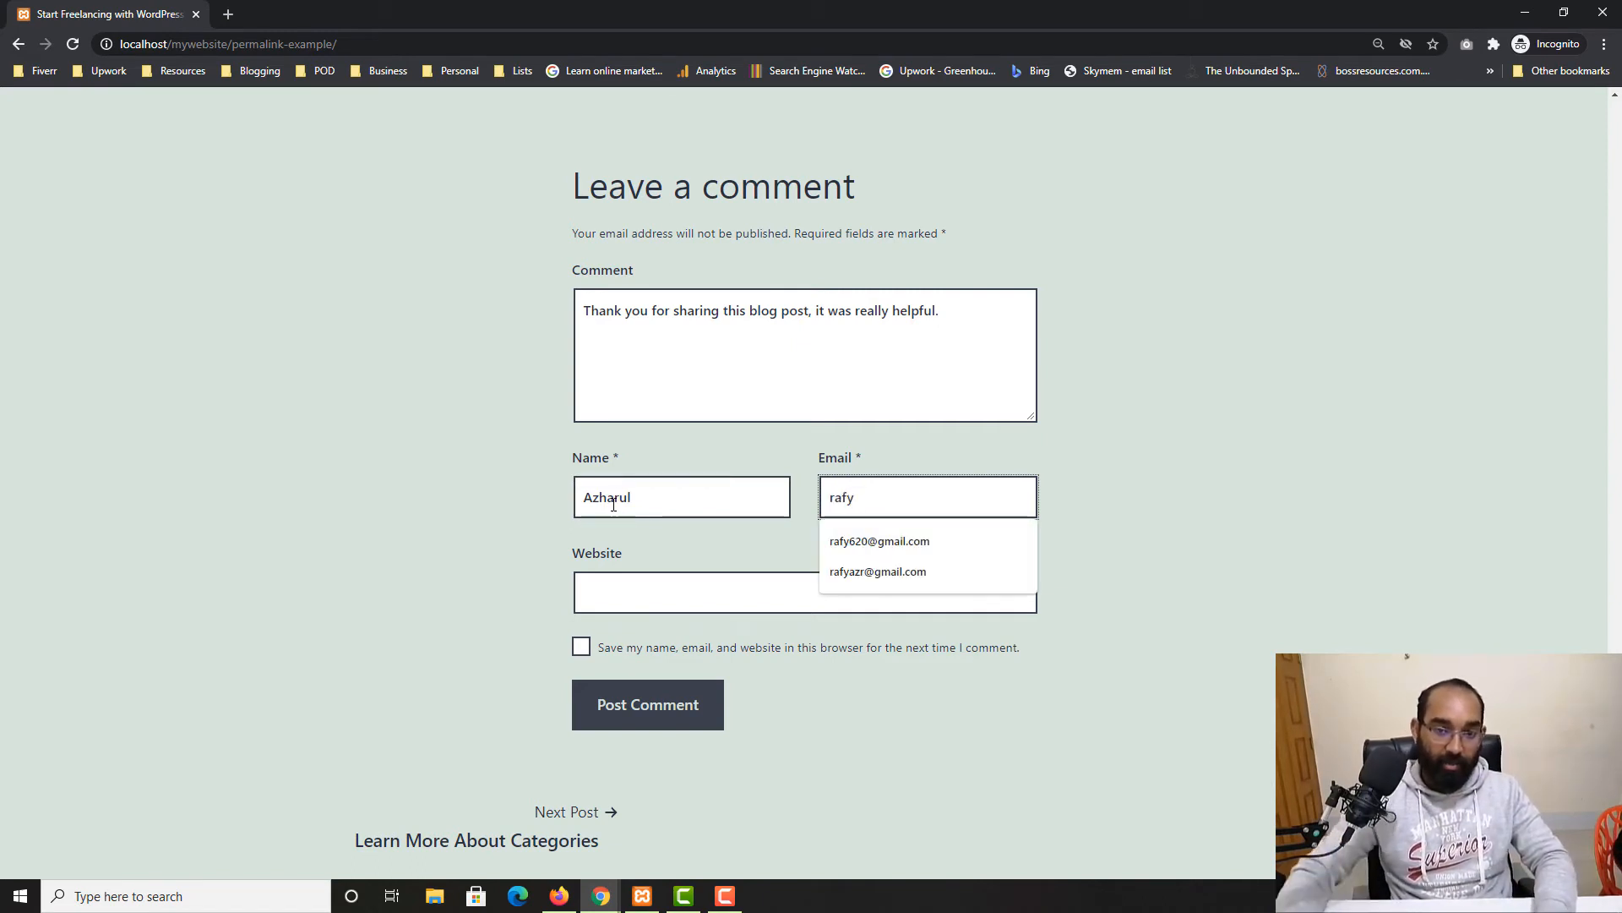
left_click(850, 541)
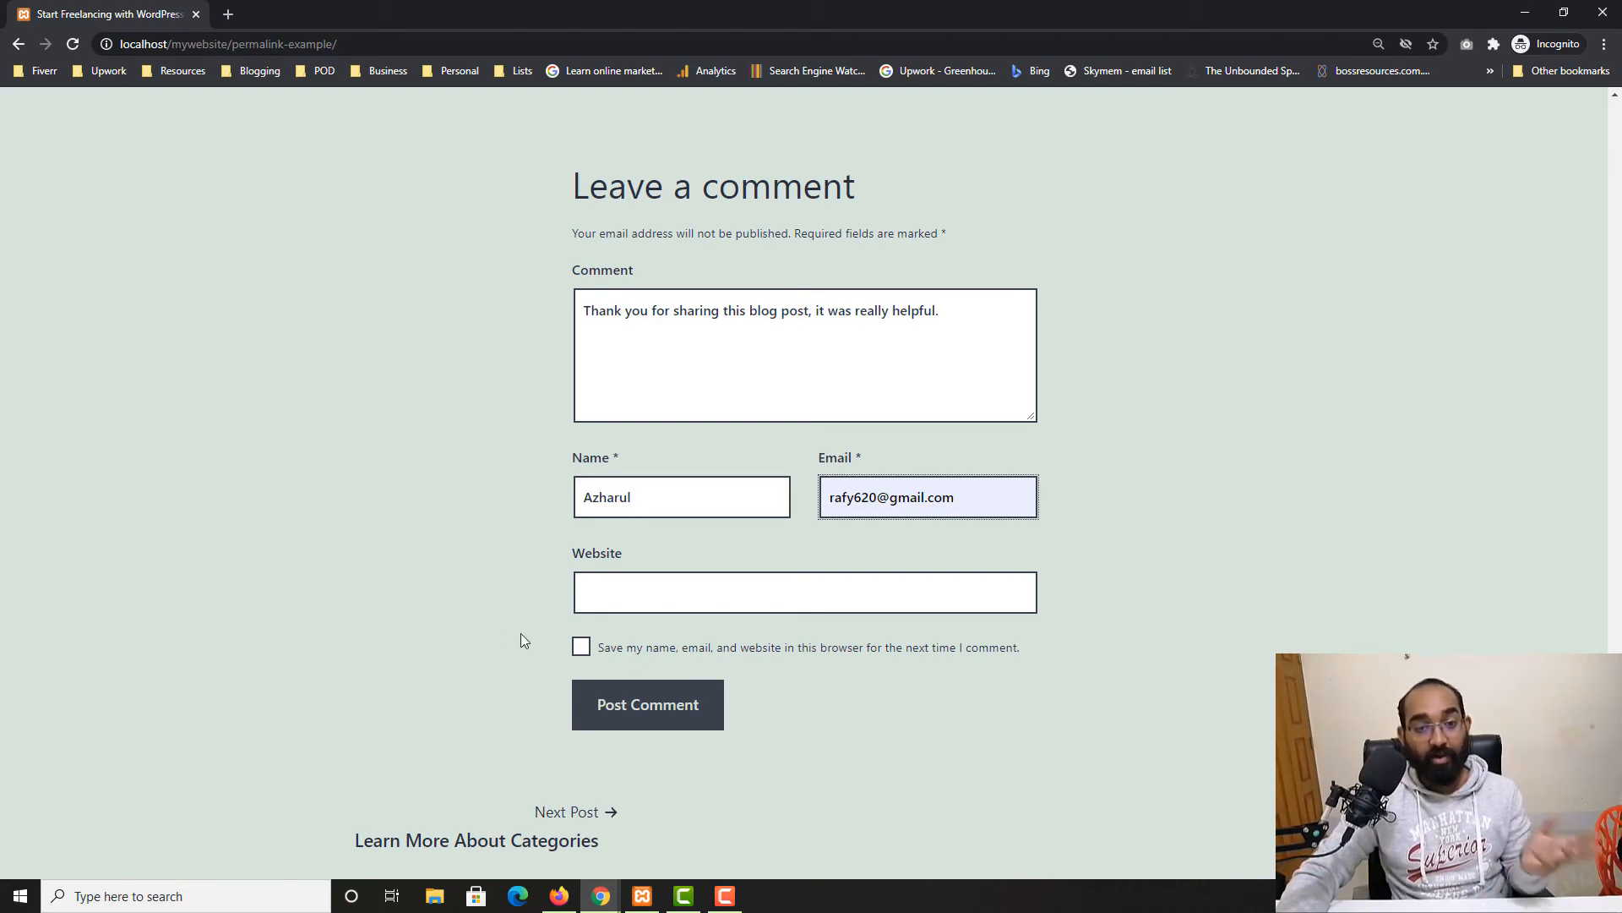
- Post the comment with the website field left blank and examine the notice displayed with it
scroll(447, 610, "up", 6)
scroll(461, 593, "up", 4)
scroll(461, 591, "down", 12)
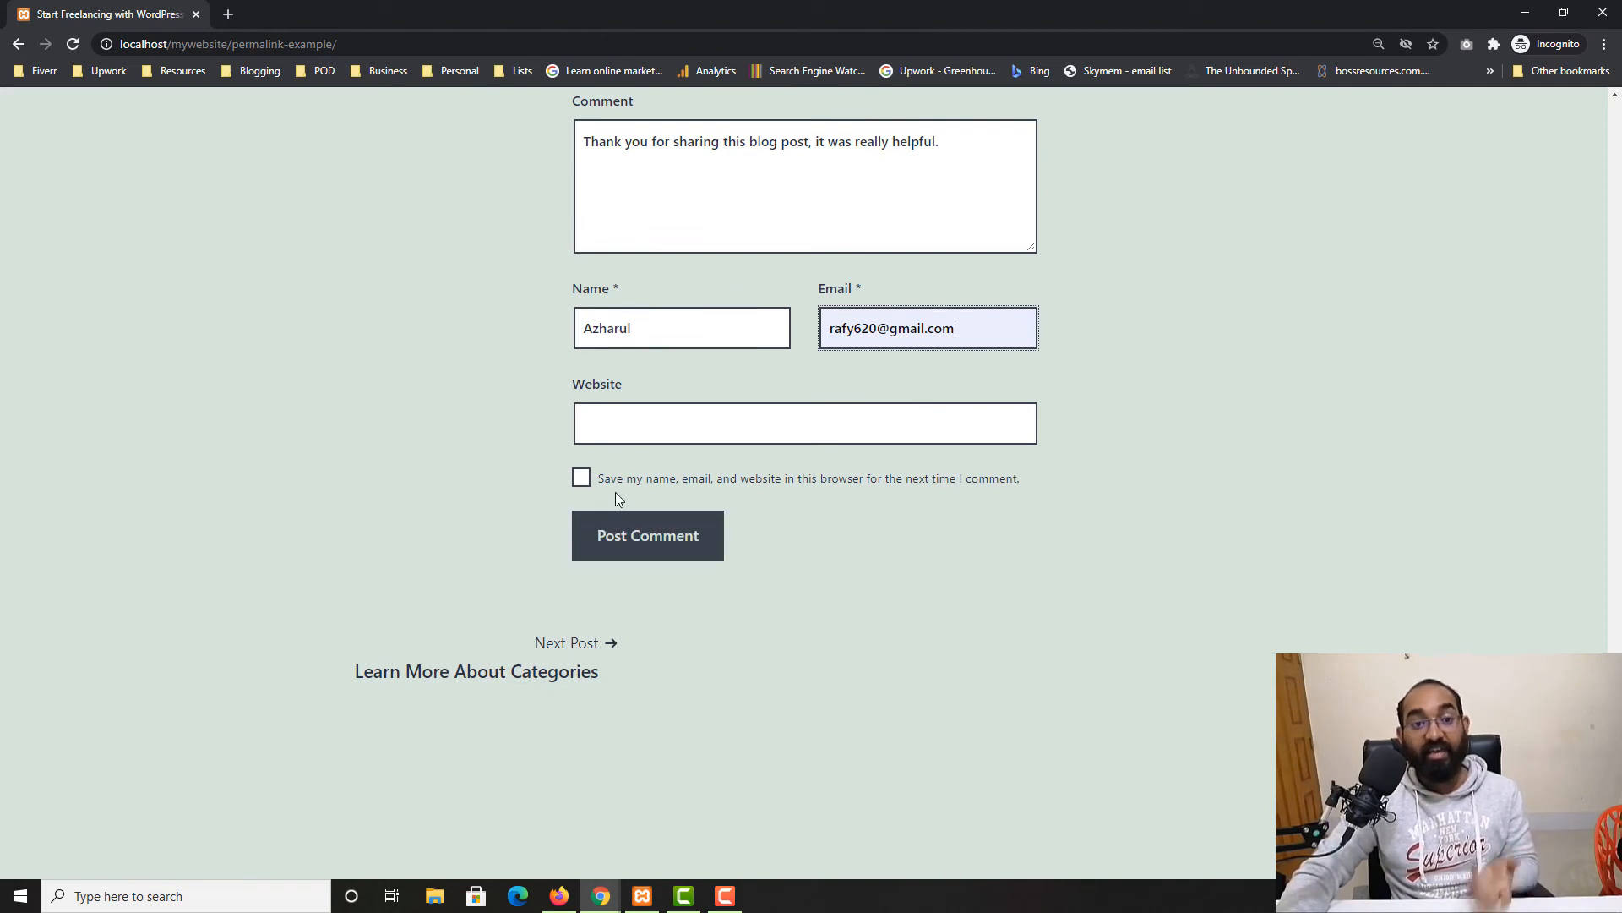
left_click(618, 552)
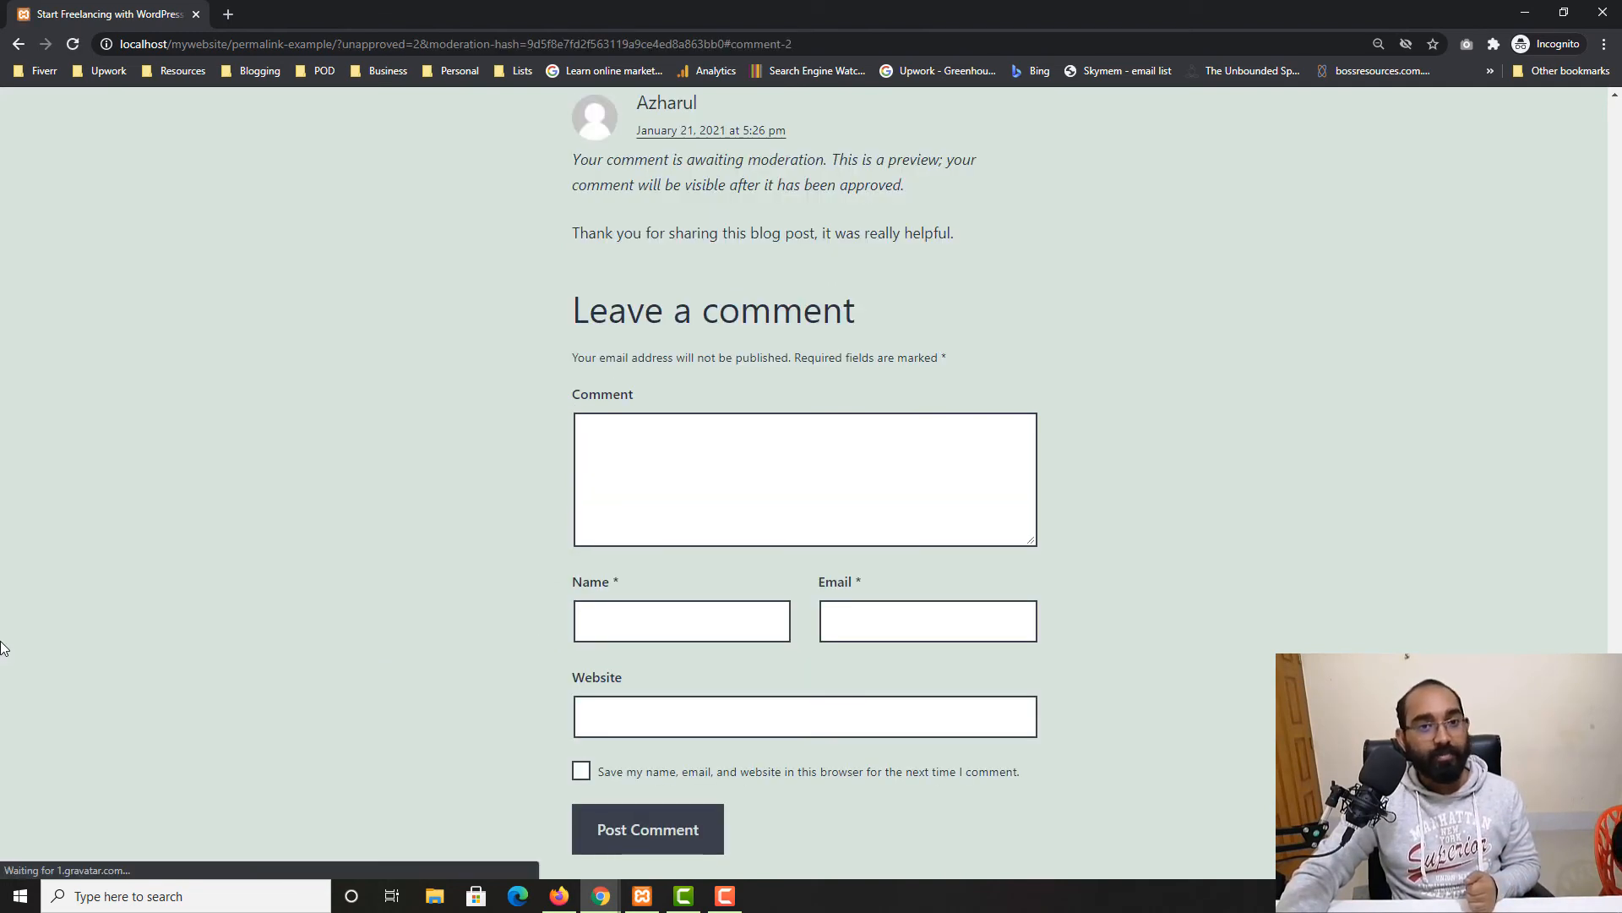
scroll(464, 494, "up", 2)
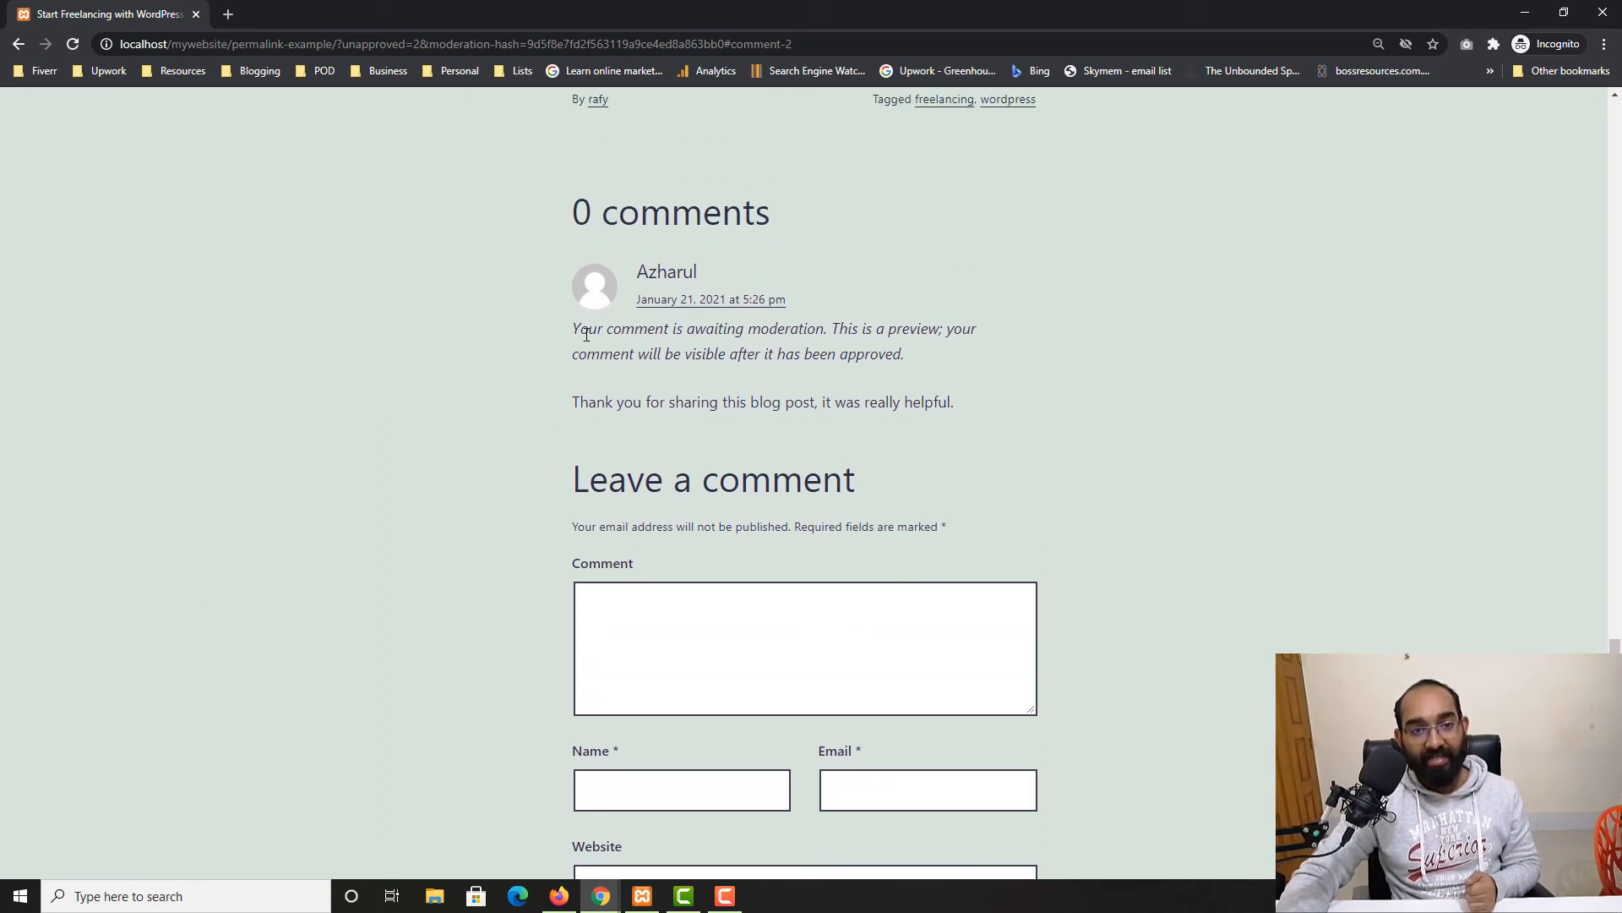
left_click_drag(574, 329, 875, 372)
left_click(687, 356)
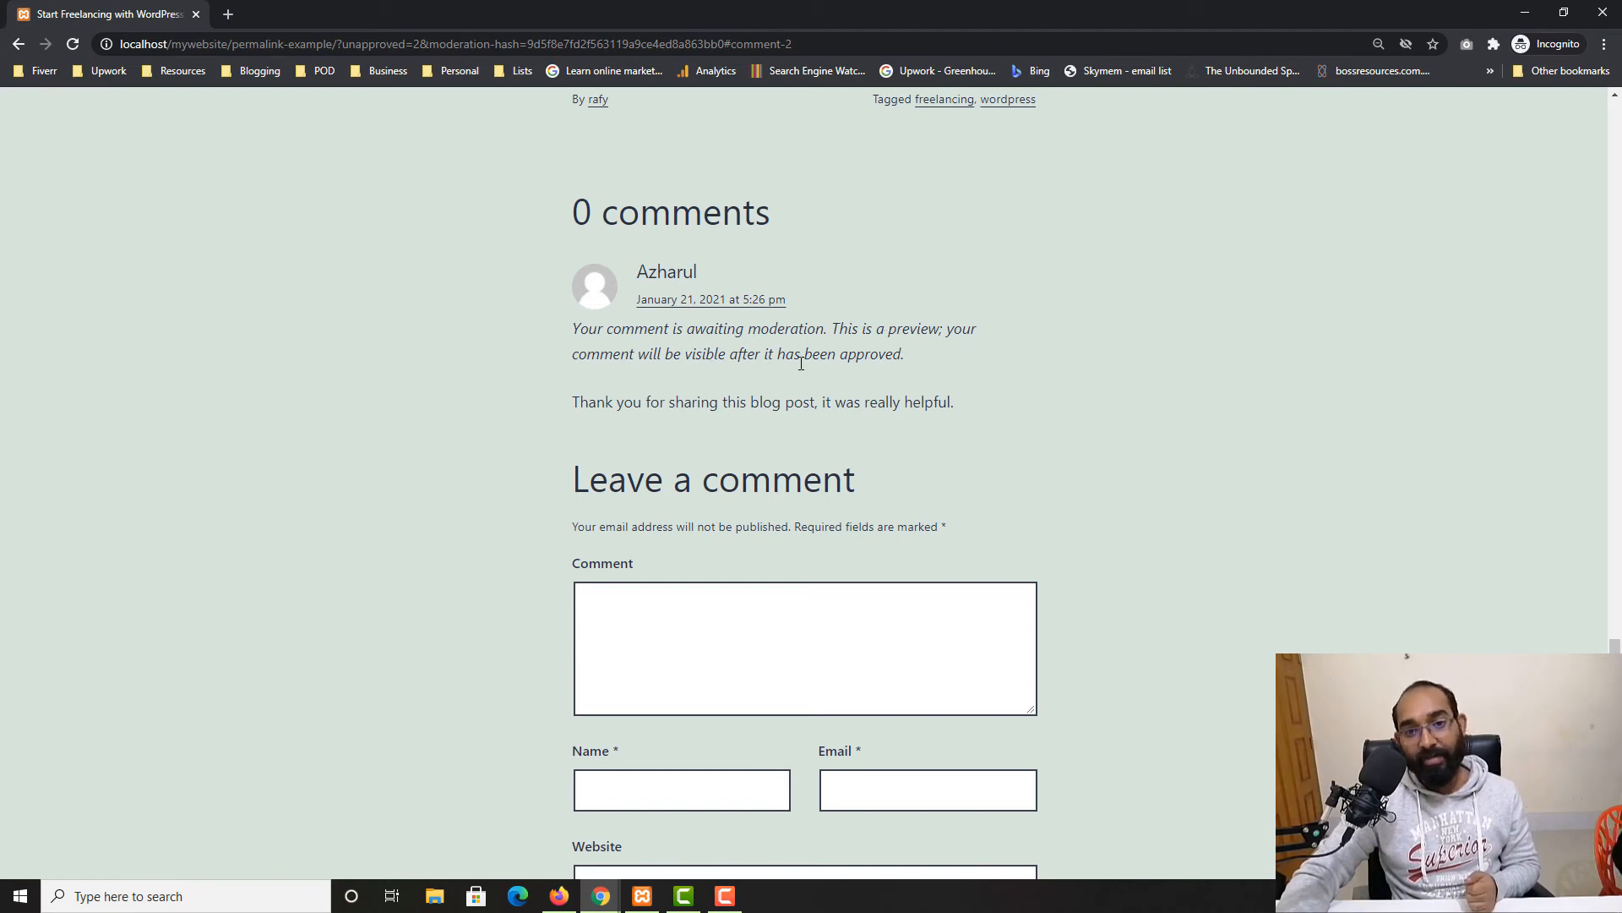
left_click_drag(910, 364, 674, 356)
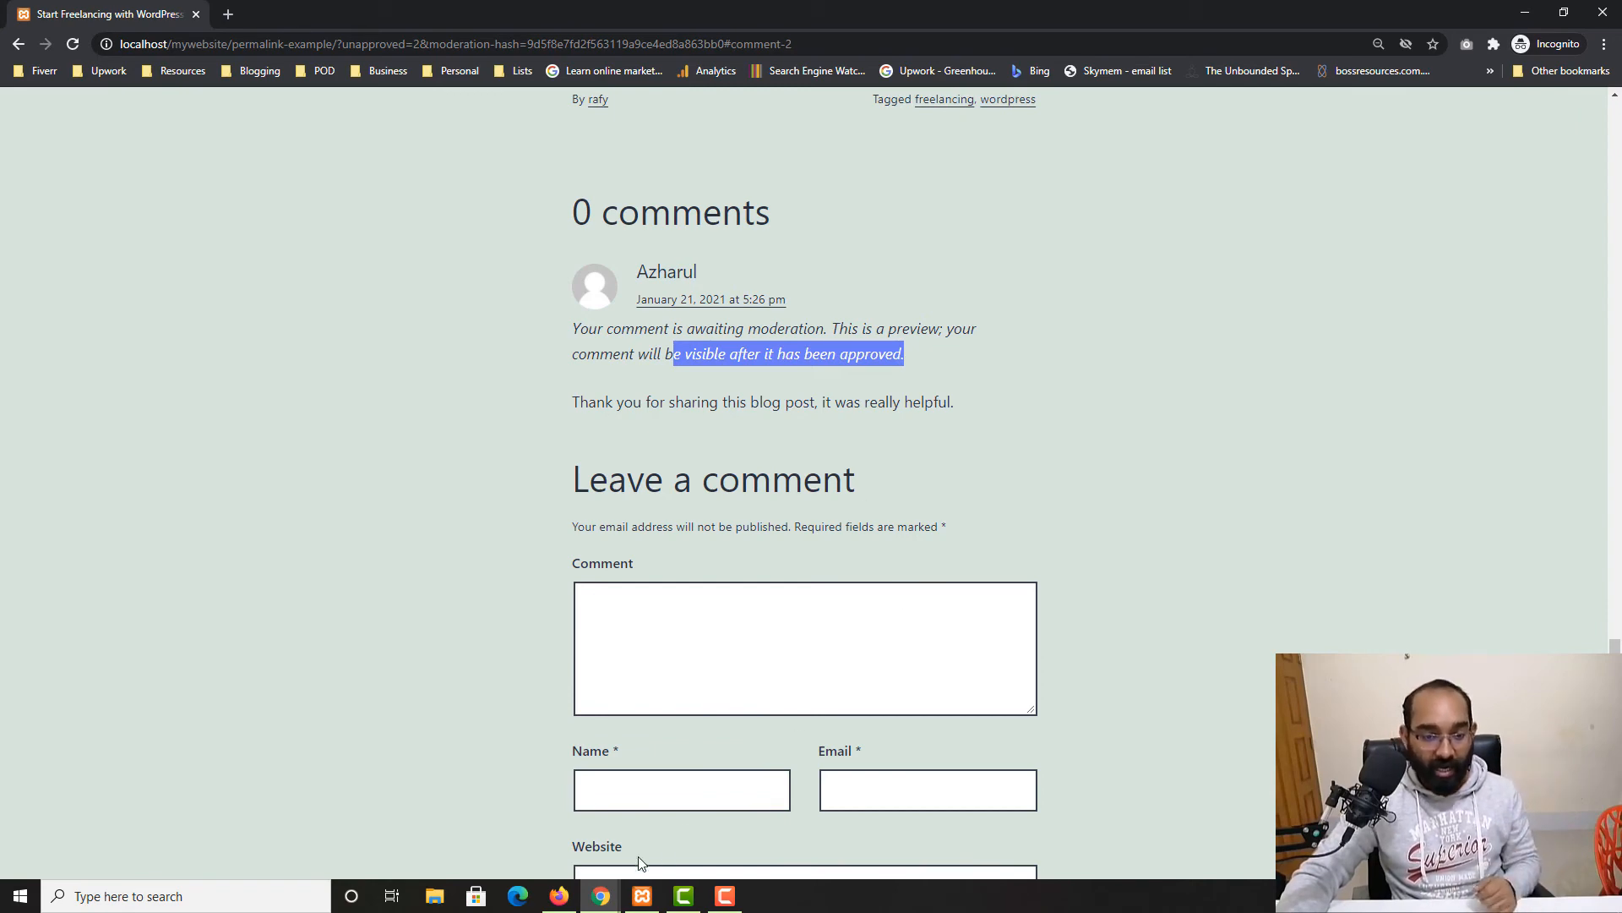
- Return to the logged-in browser window, refresh the dashboard's comment list and examine the new comment's author, e-mail and submission date
left_click(601, 895)
left_click(507, 812)
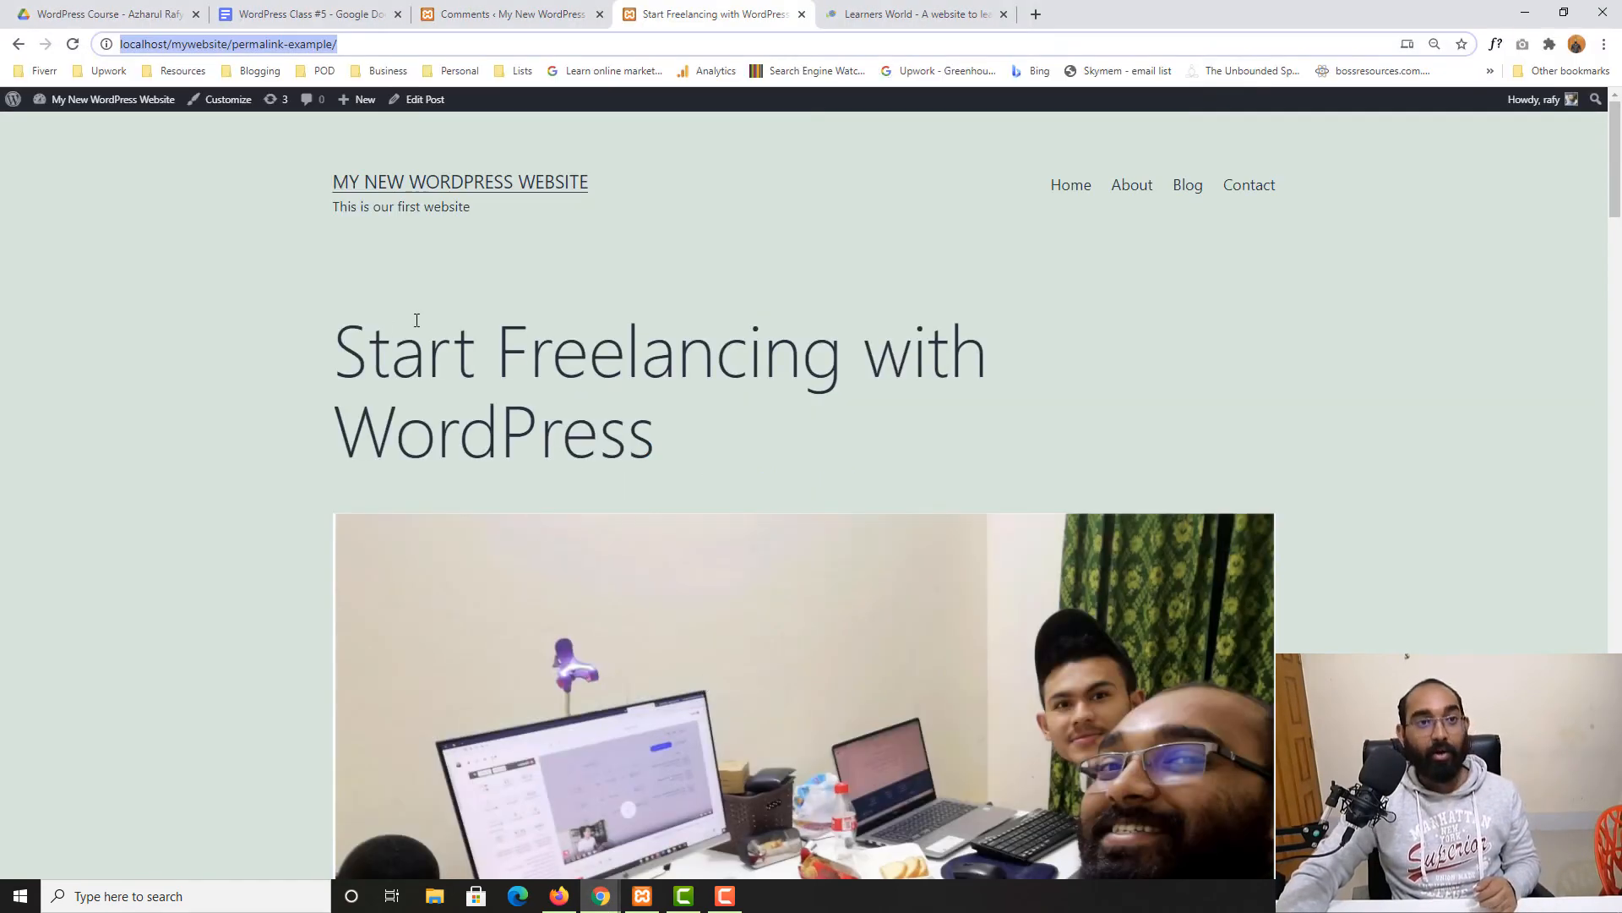
left_click(507, 13)
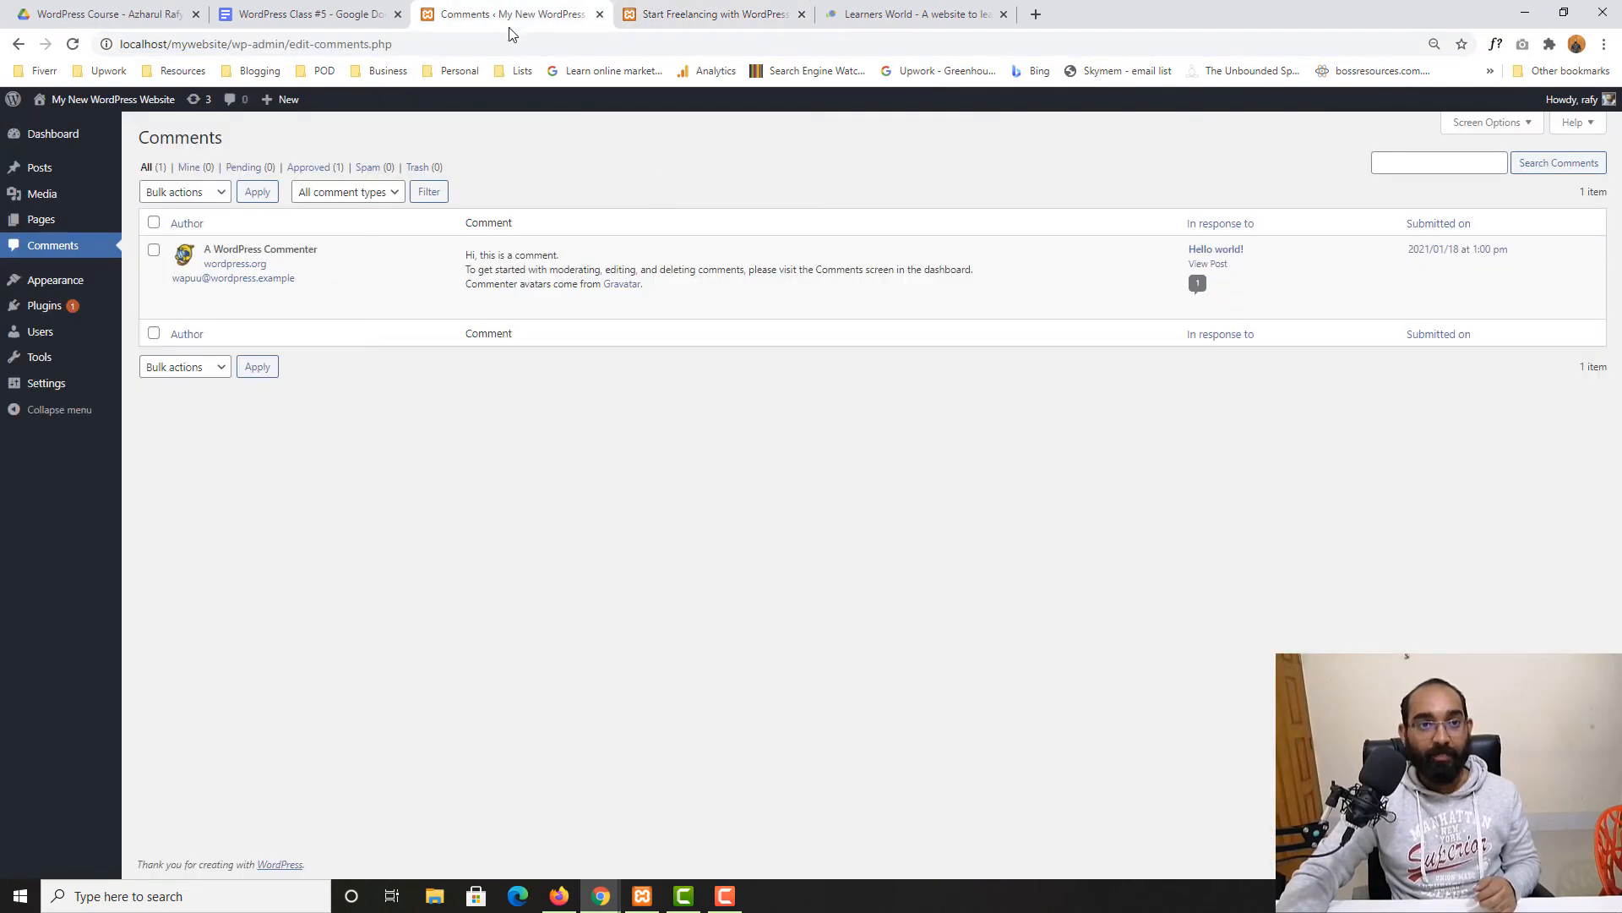
left_click(73, 46)
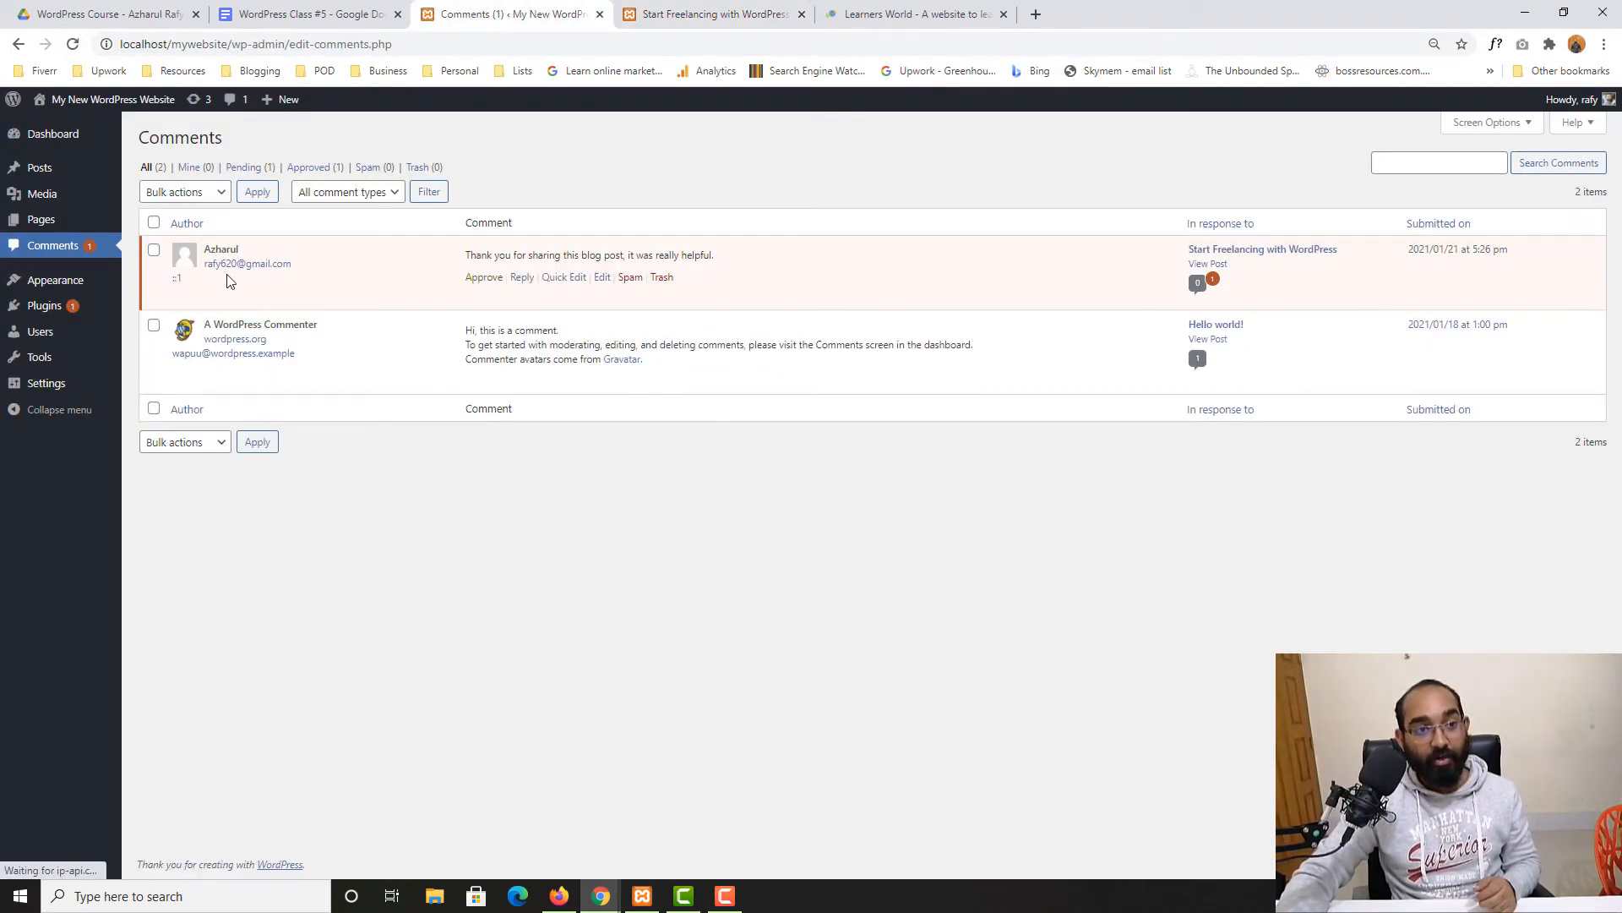
triple_click(287, 266)
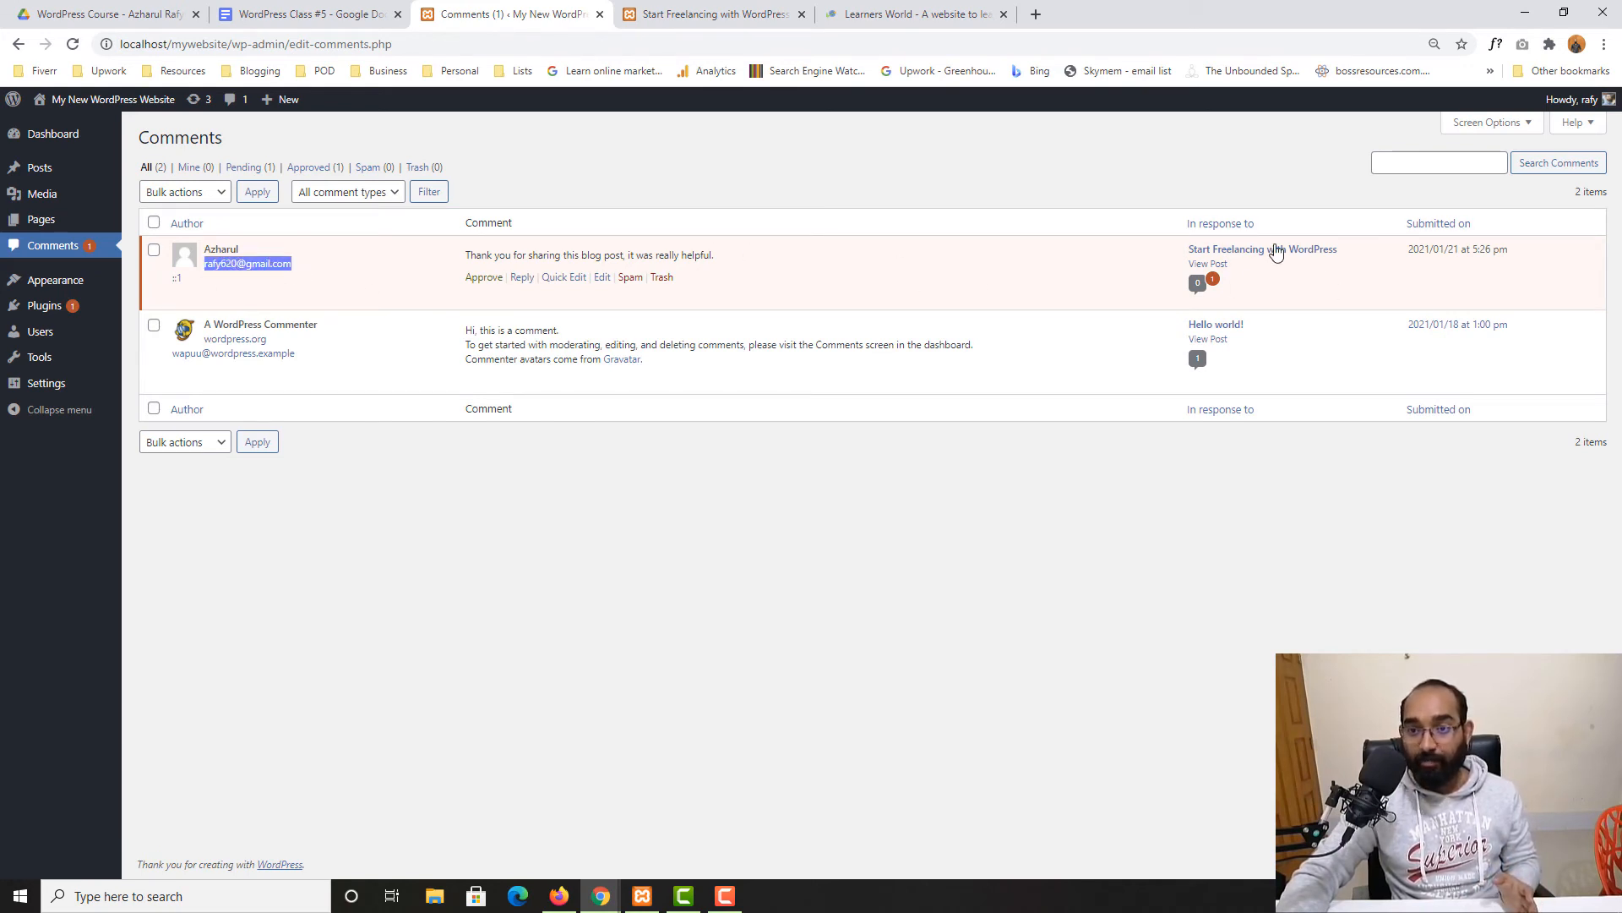
left_click(1491, 249)
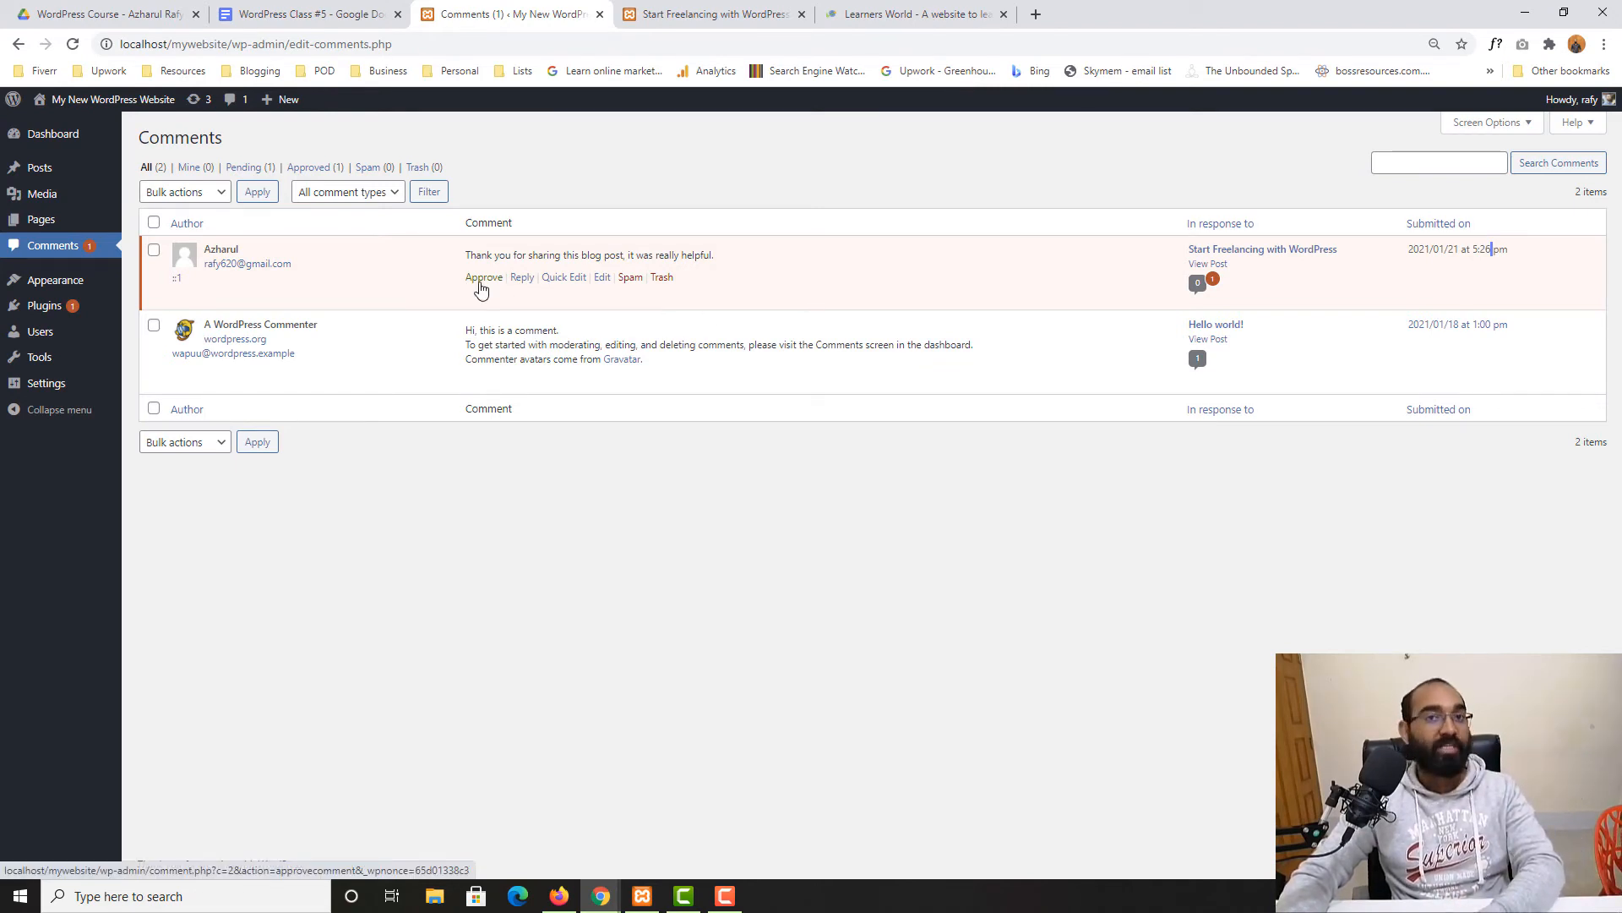
- Reload the "Start Freelancing with WordPress" post and check its comment section for the pending comment
left_click(710, 14)
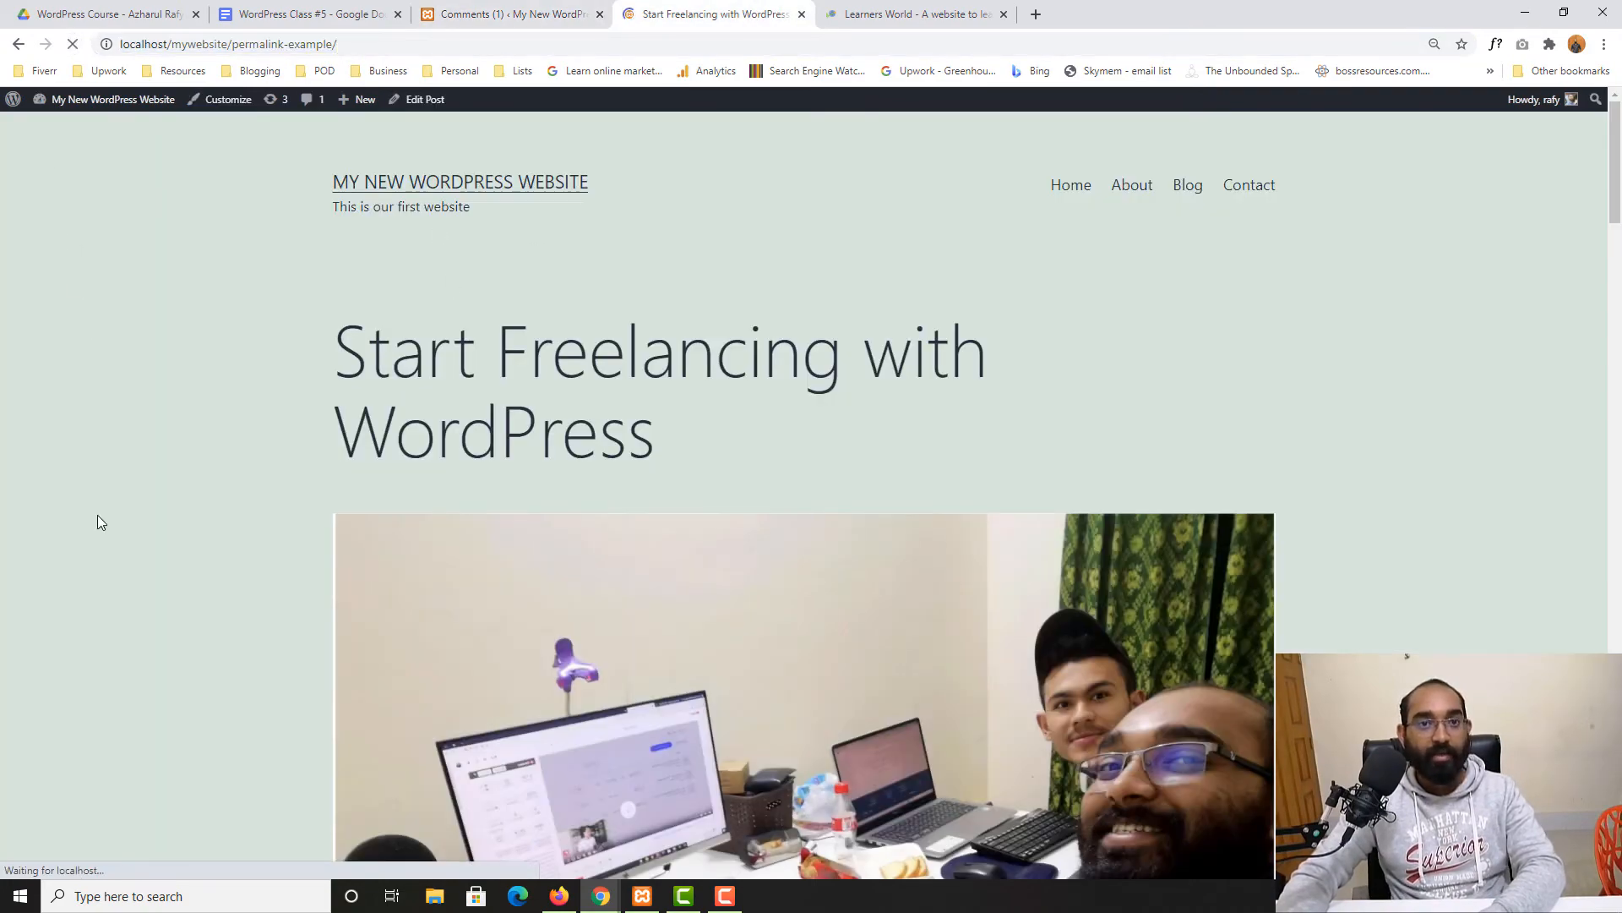
scroll(58, 572, "down", 15)
scroll(59, 572, "down", 20)
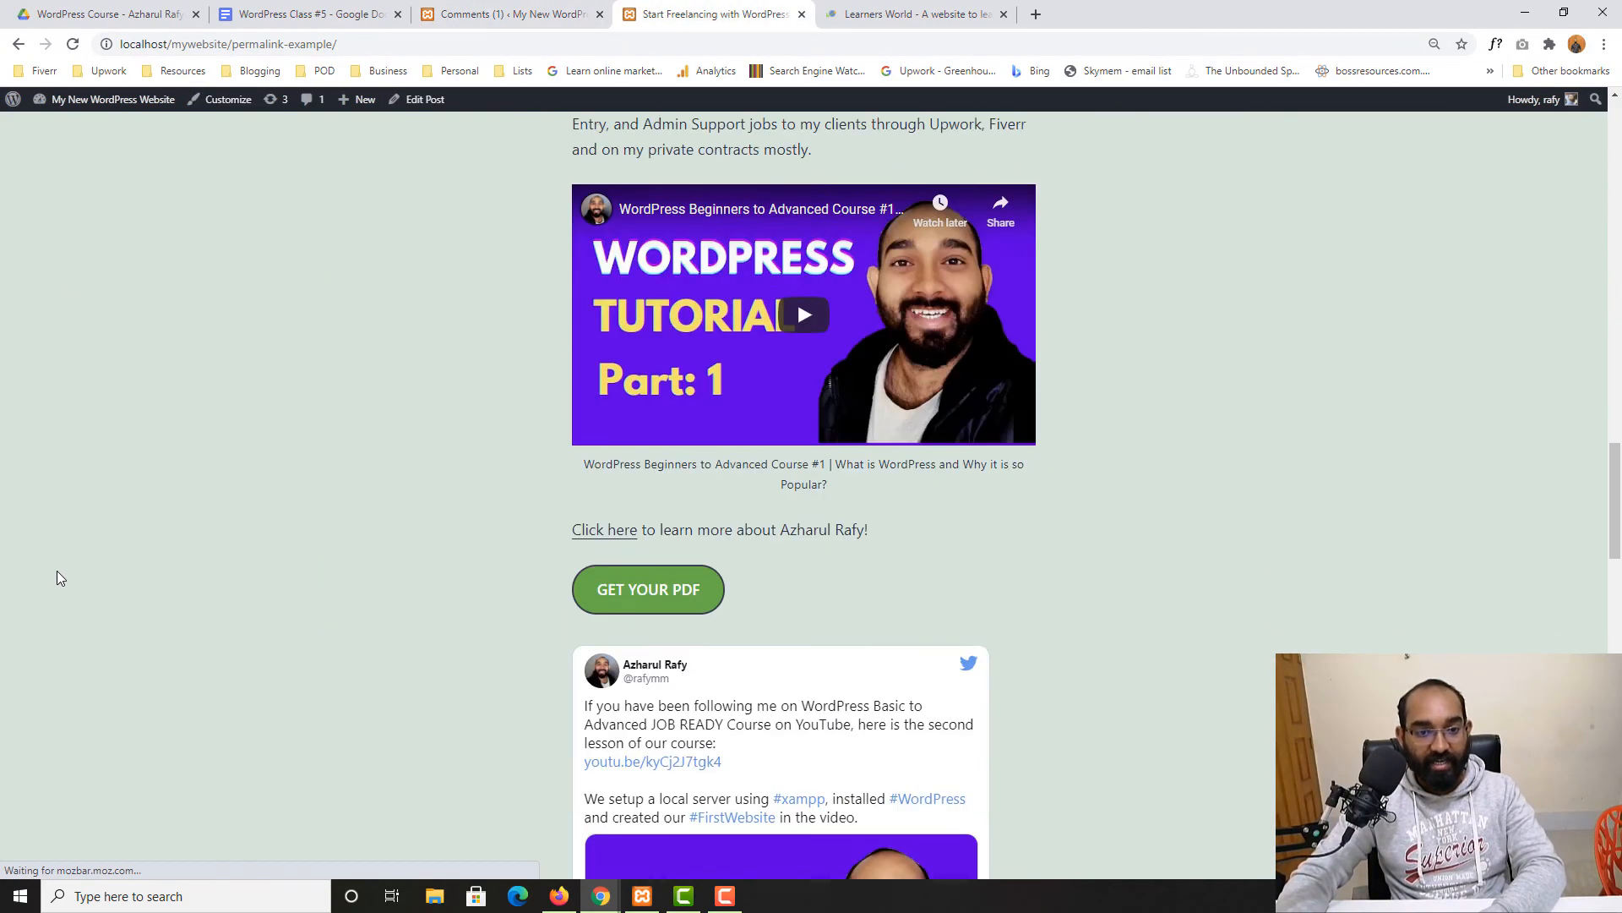
scroll(524, 403, "up", 2)
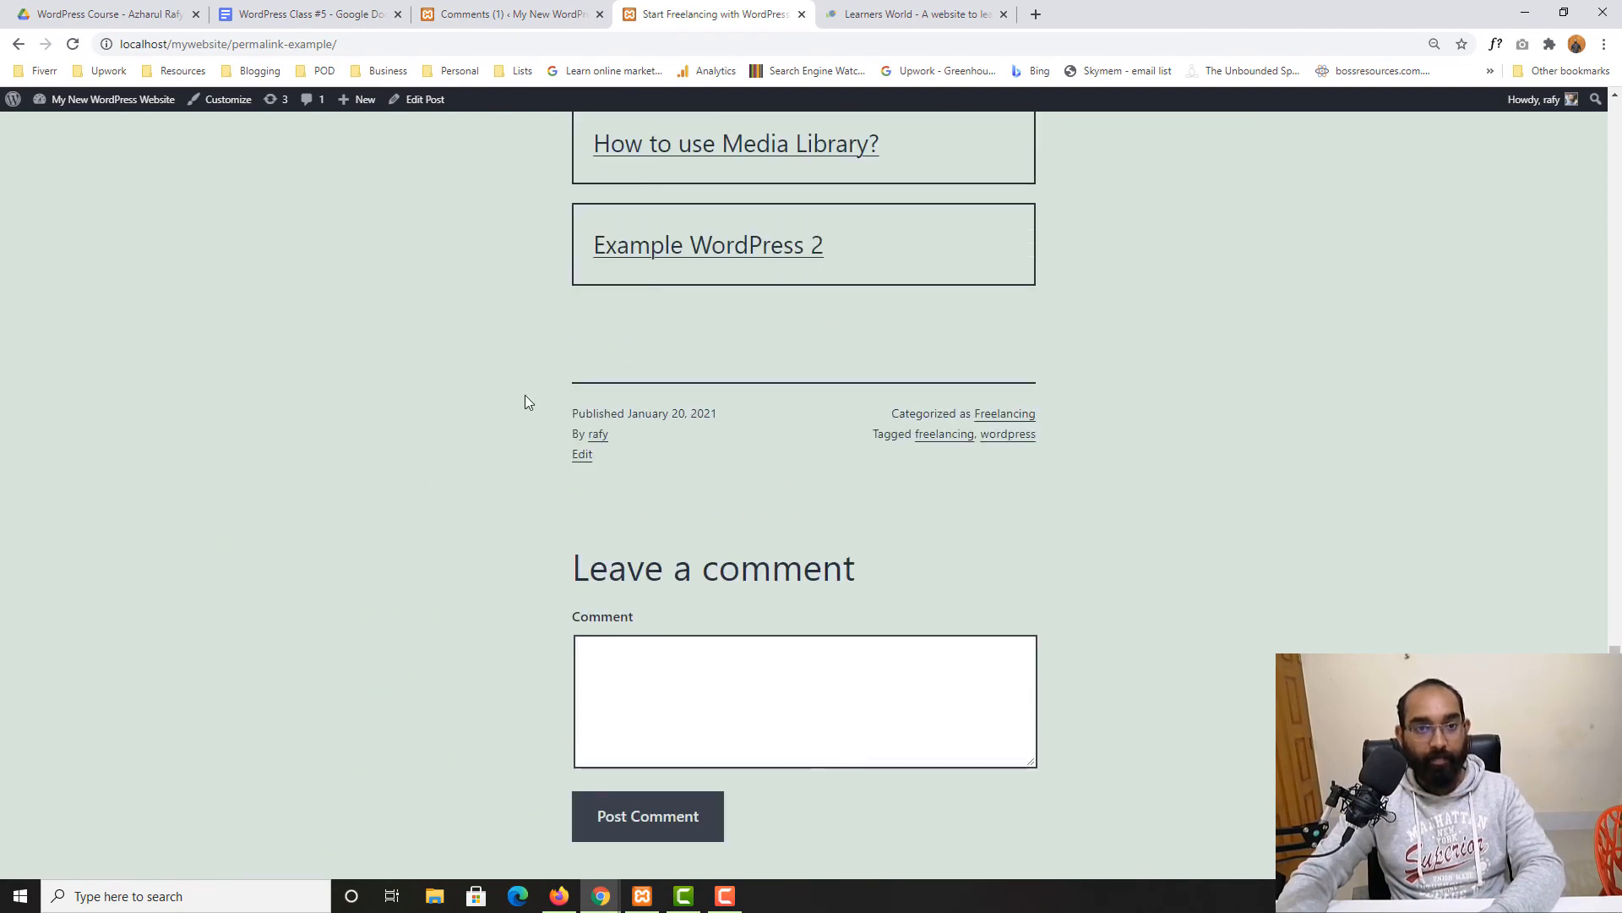
scroll(470, 558, "down", 3)
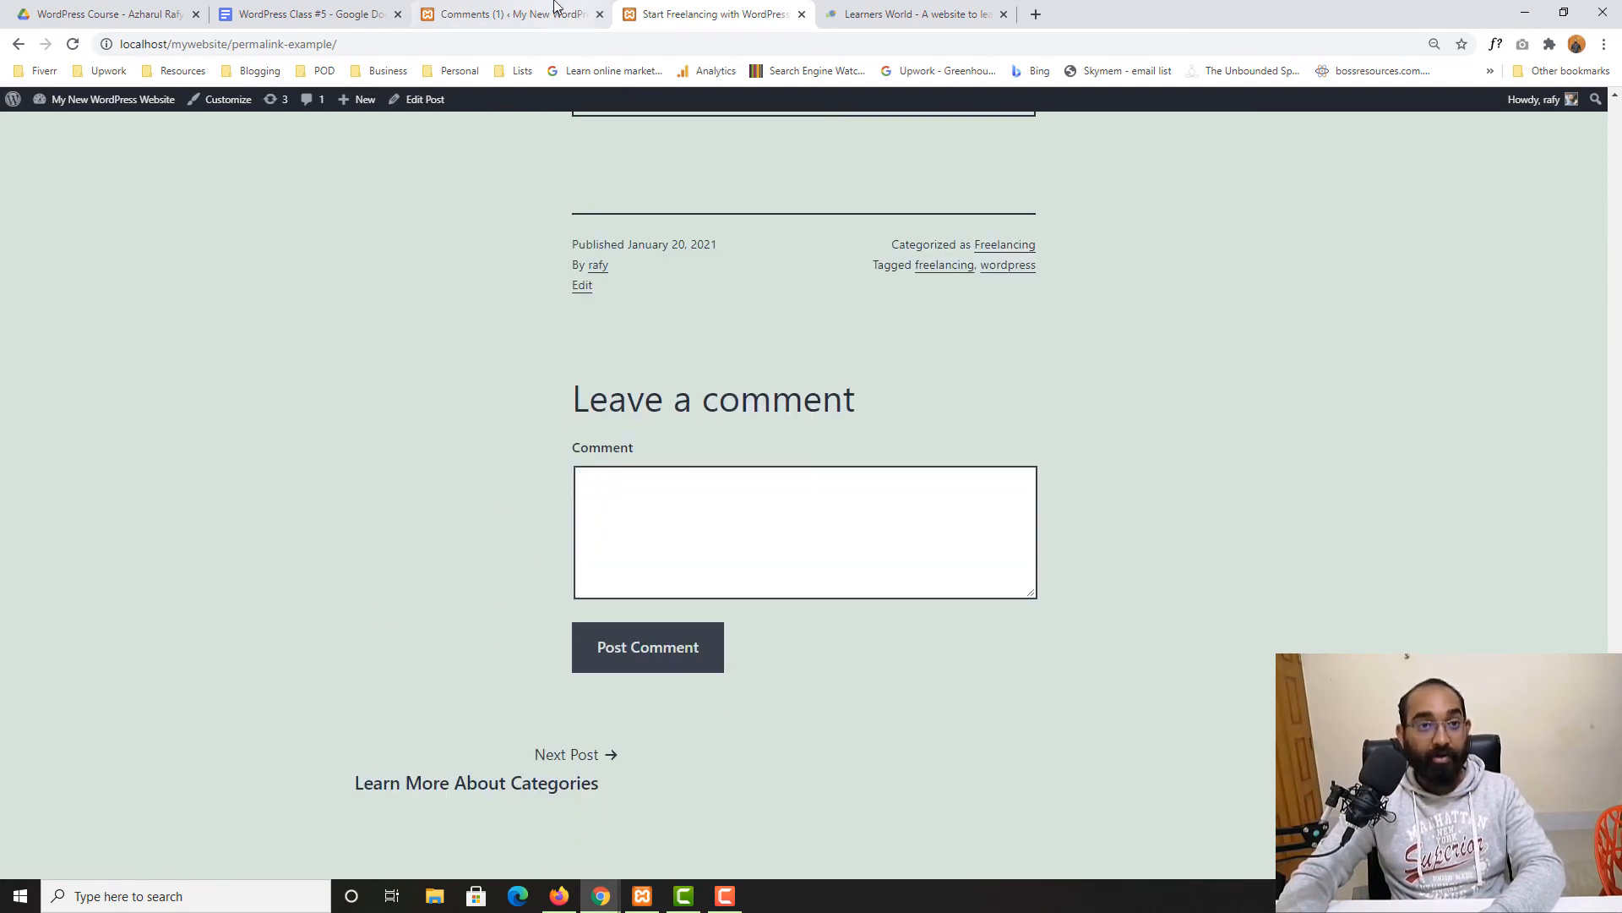
- Approve the pending comment on "Start Freelancing with WordPress" and check it on the reloaded post
left_click(507, 15)
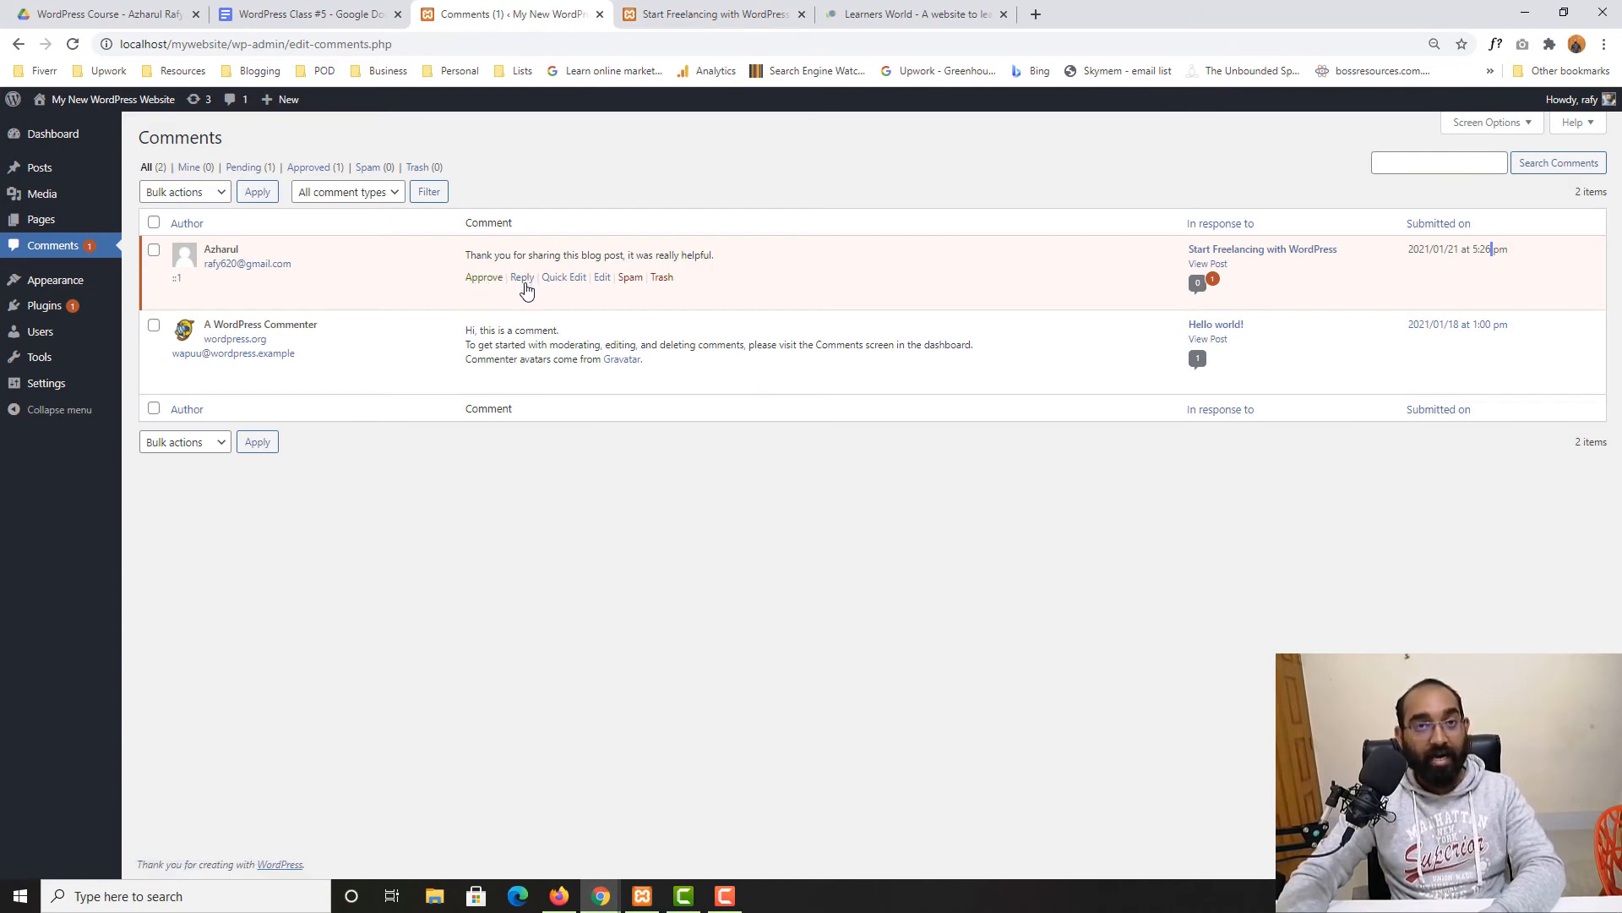
left_click(485, 278)
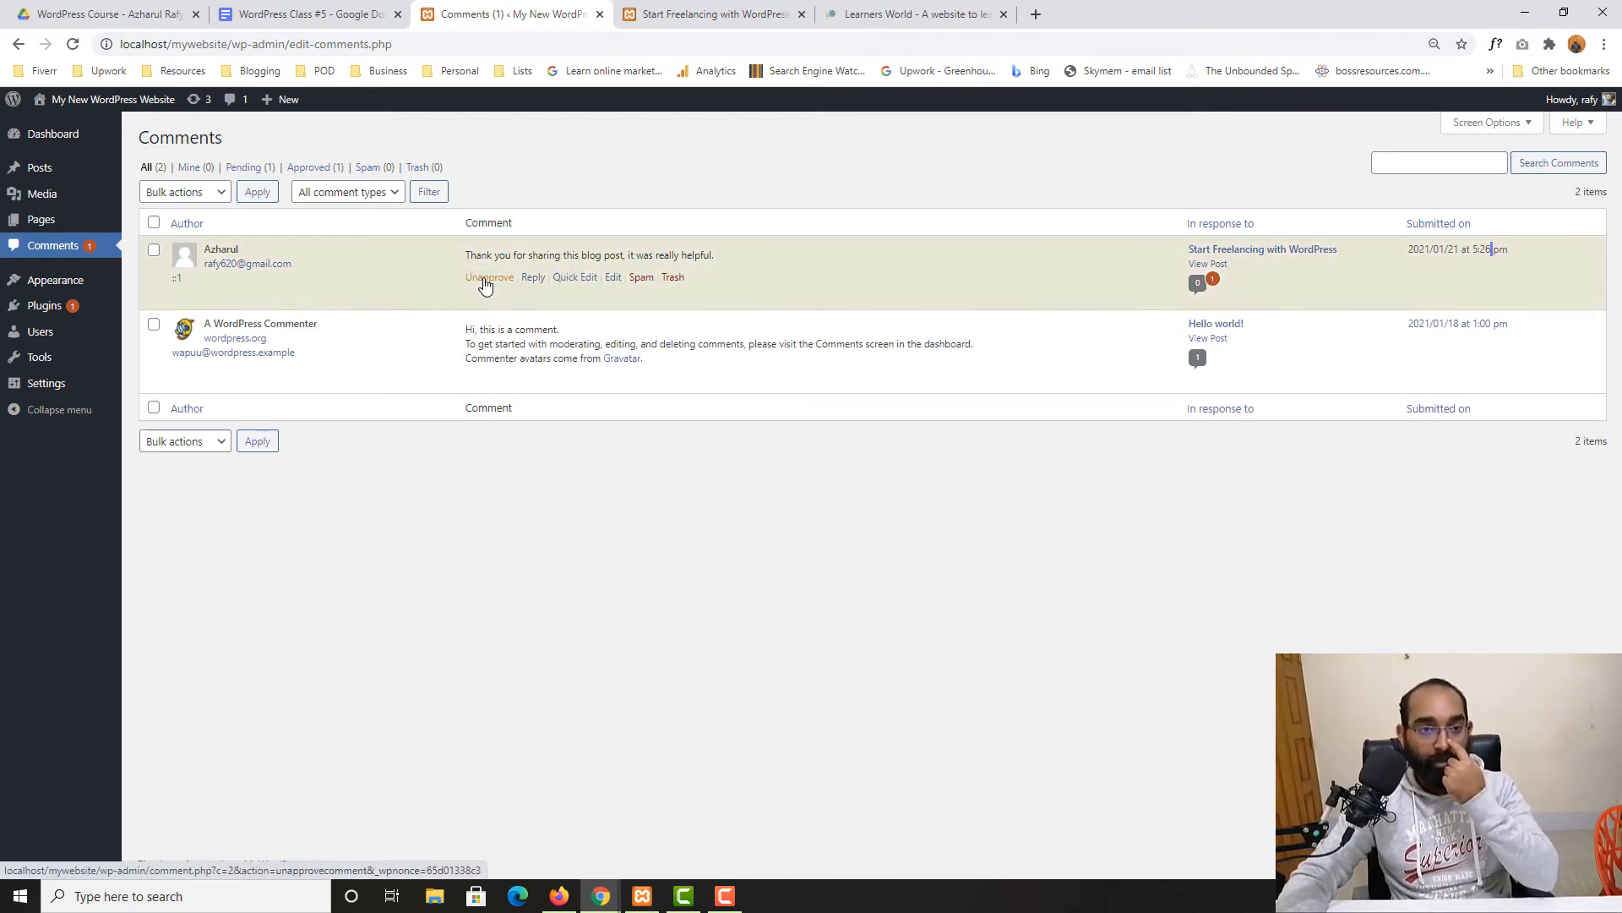
left_click(676, 12)
left_click(79, 42)
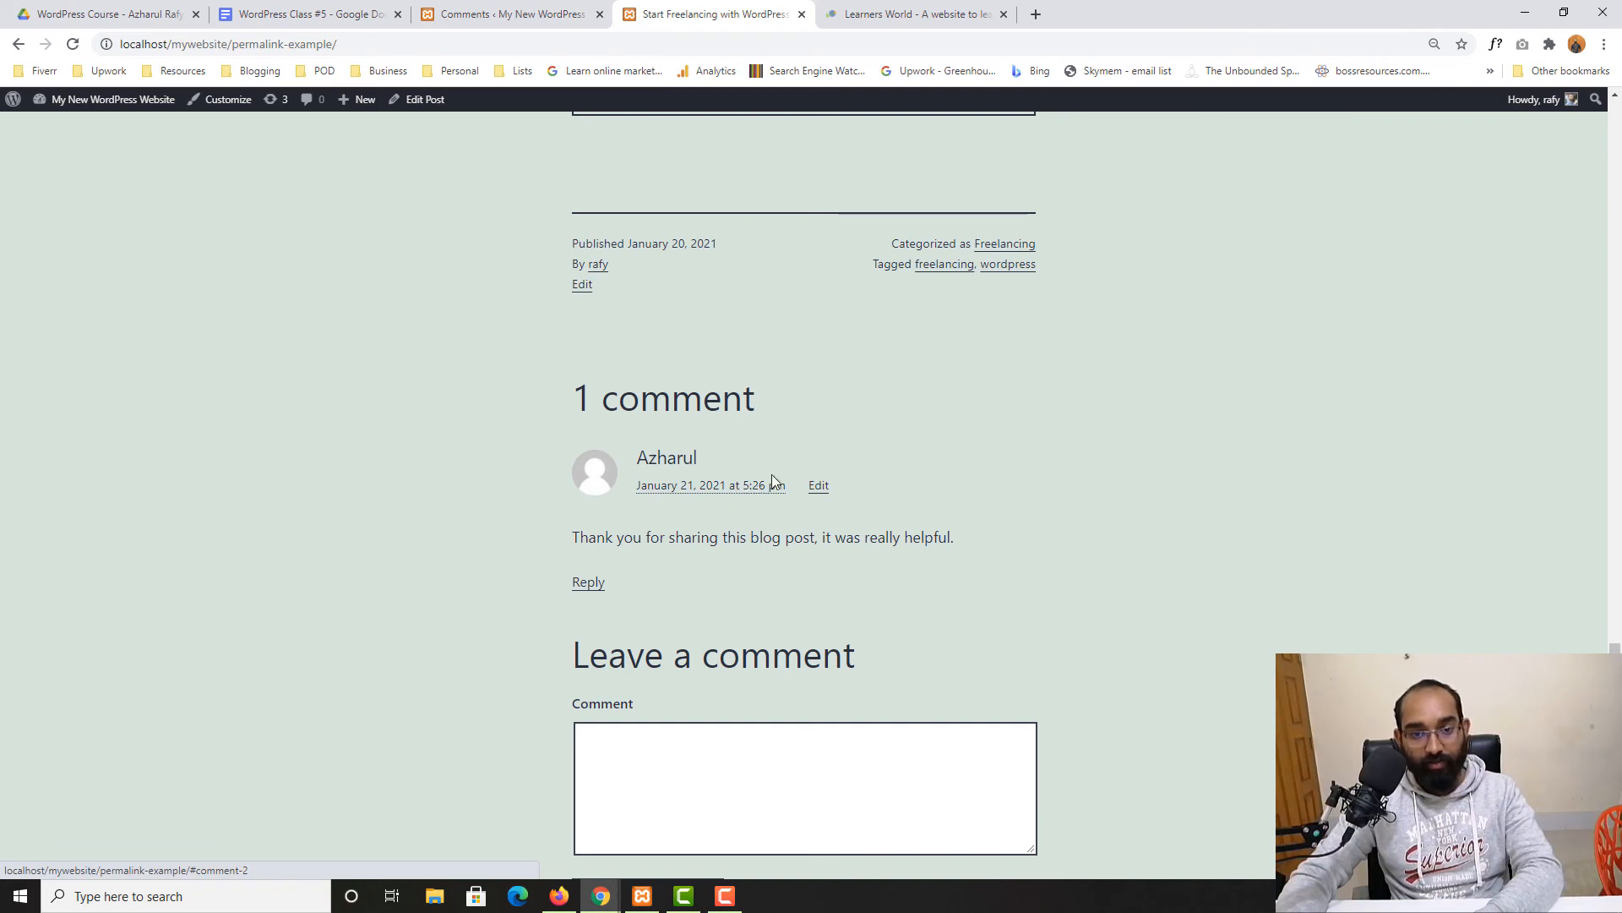
triple_click(648, 540)
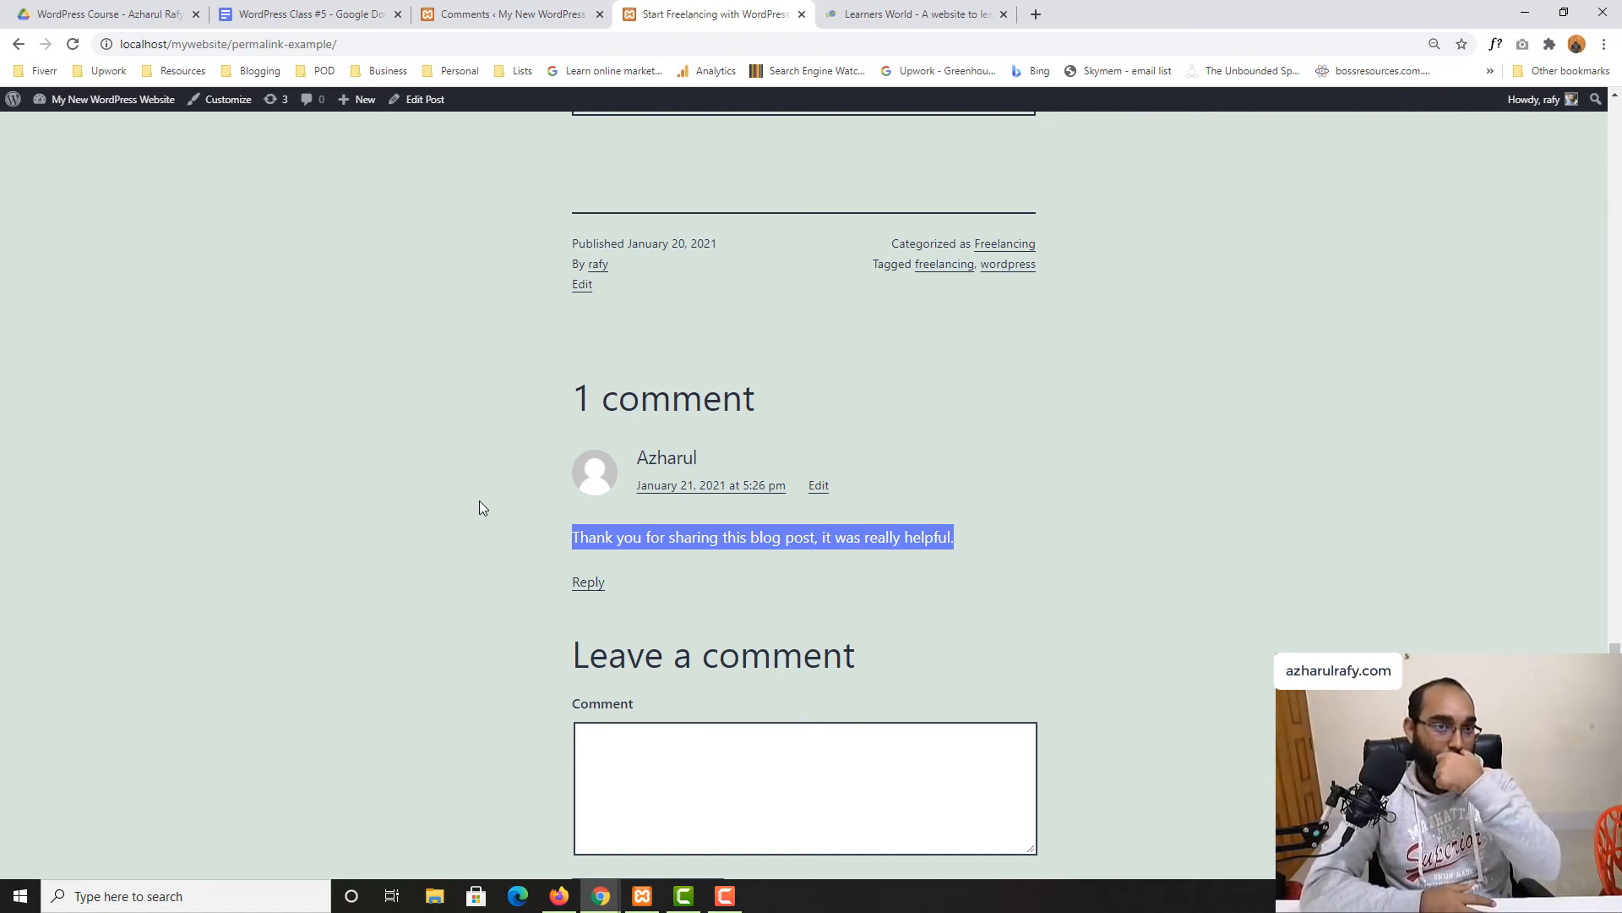
- Reply to the approved comment from the dashboard with "Glad to know you enjoyed the blog post. Please share it with your friends!"
left_click(545, 10)
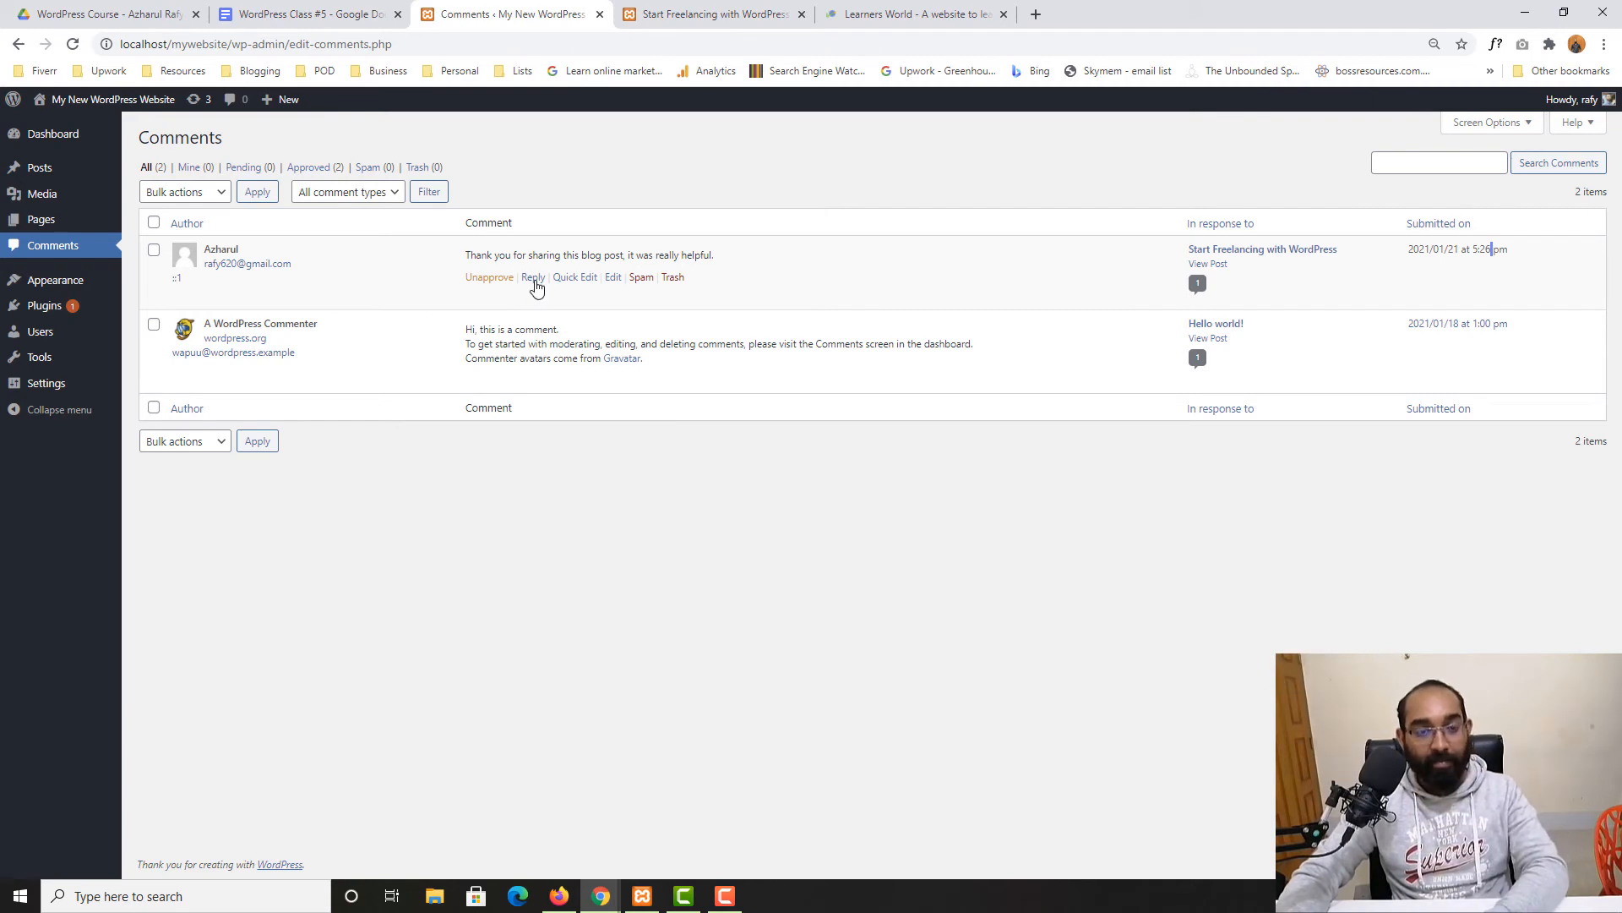
left_click(688, 13)
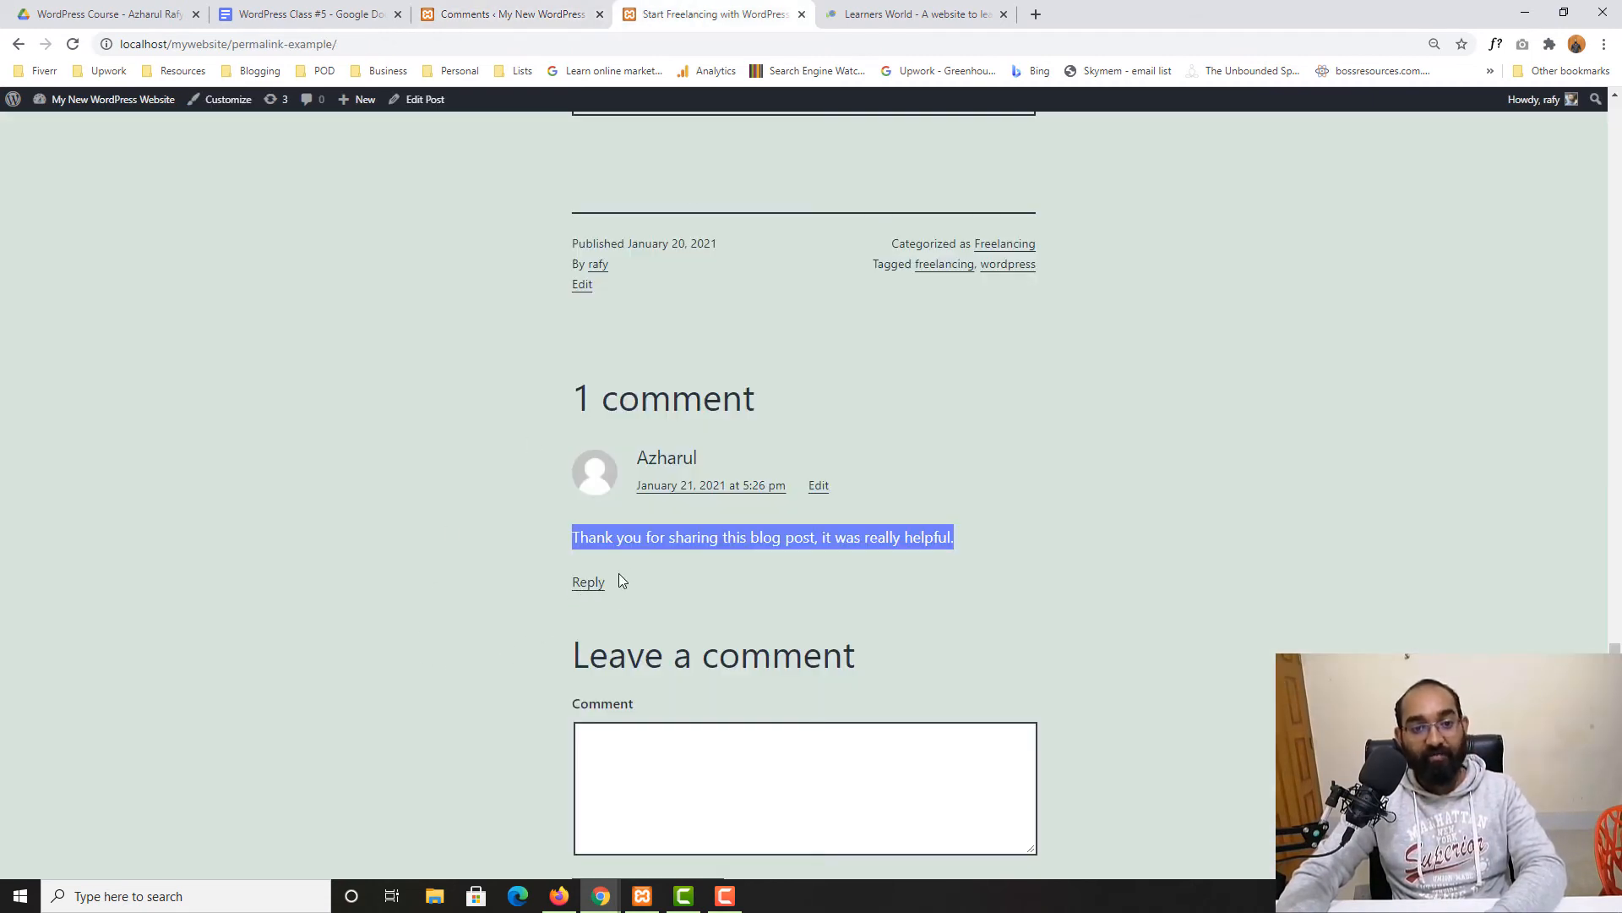
left_click(483, 12)
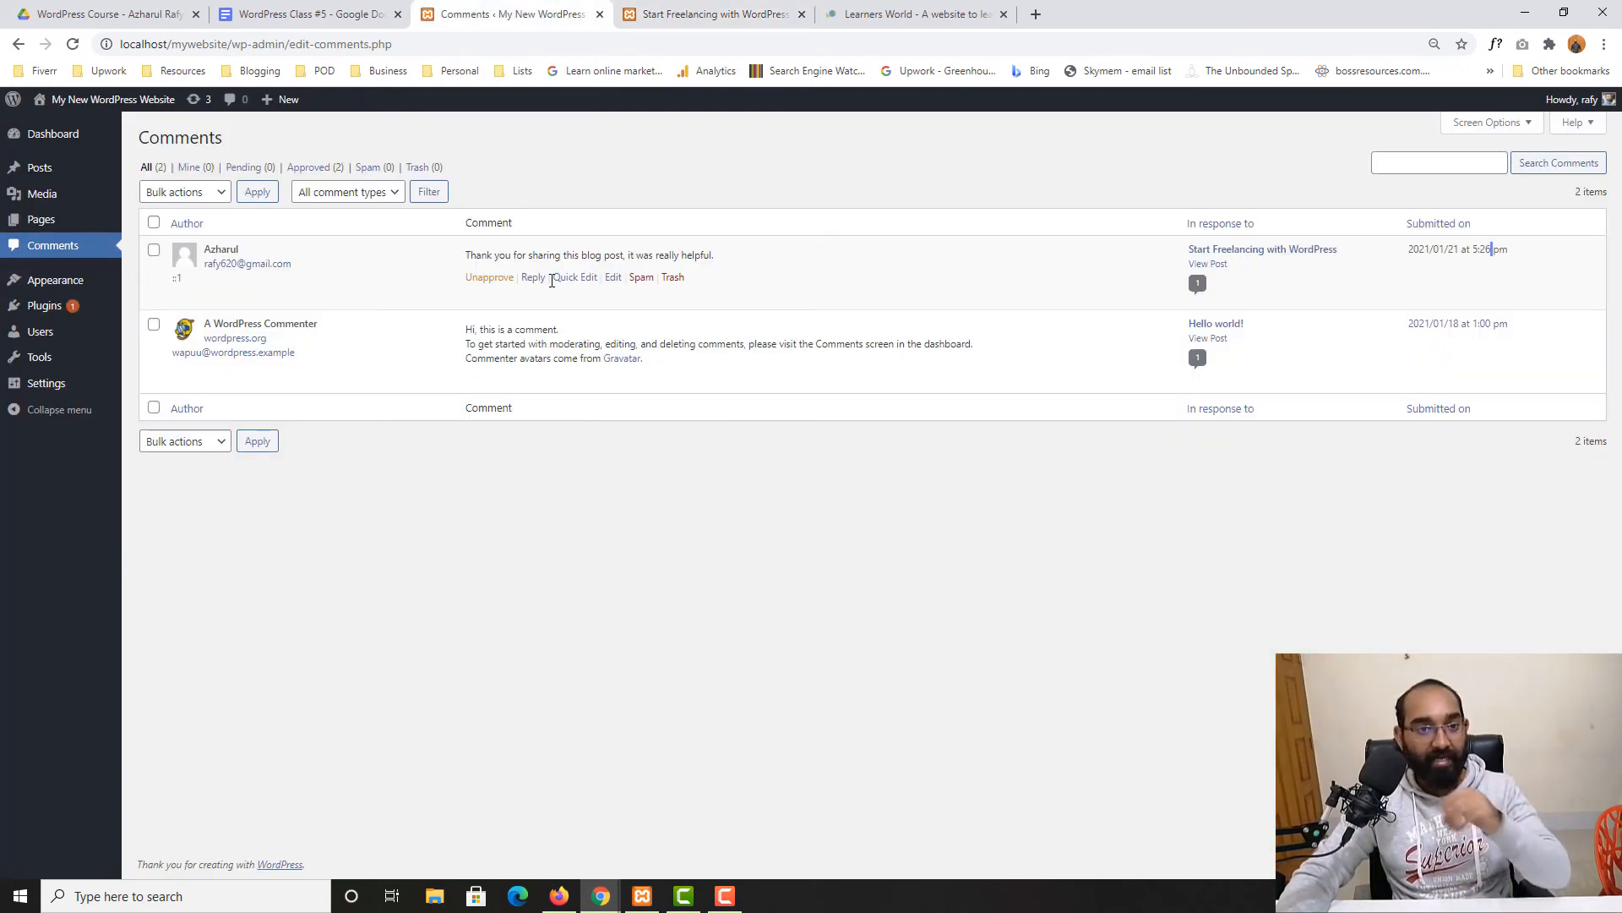
left_click(533, 278)
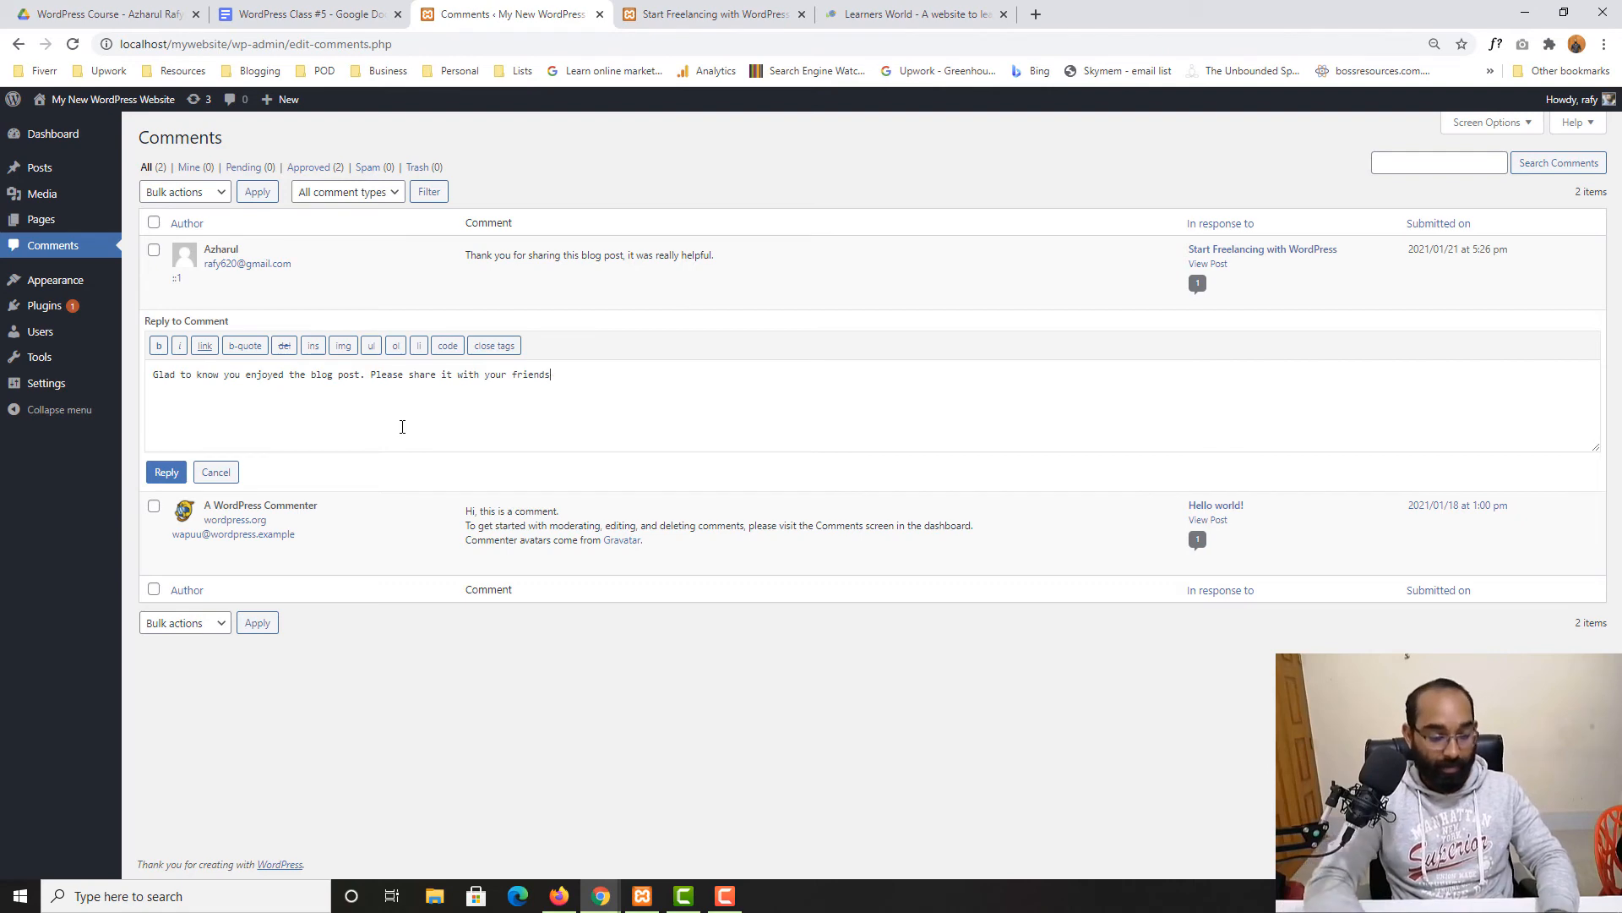
left_click(165, 474)
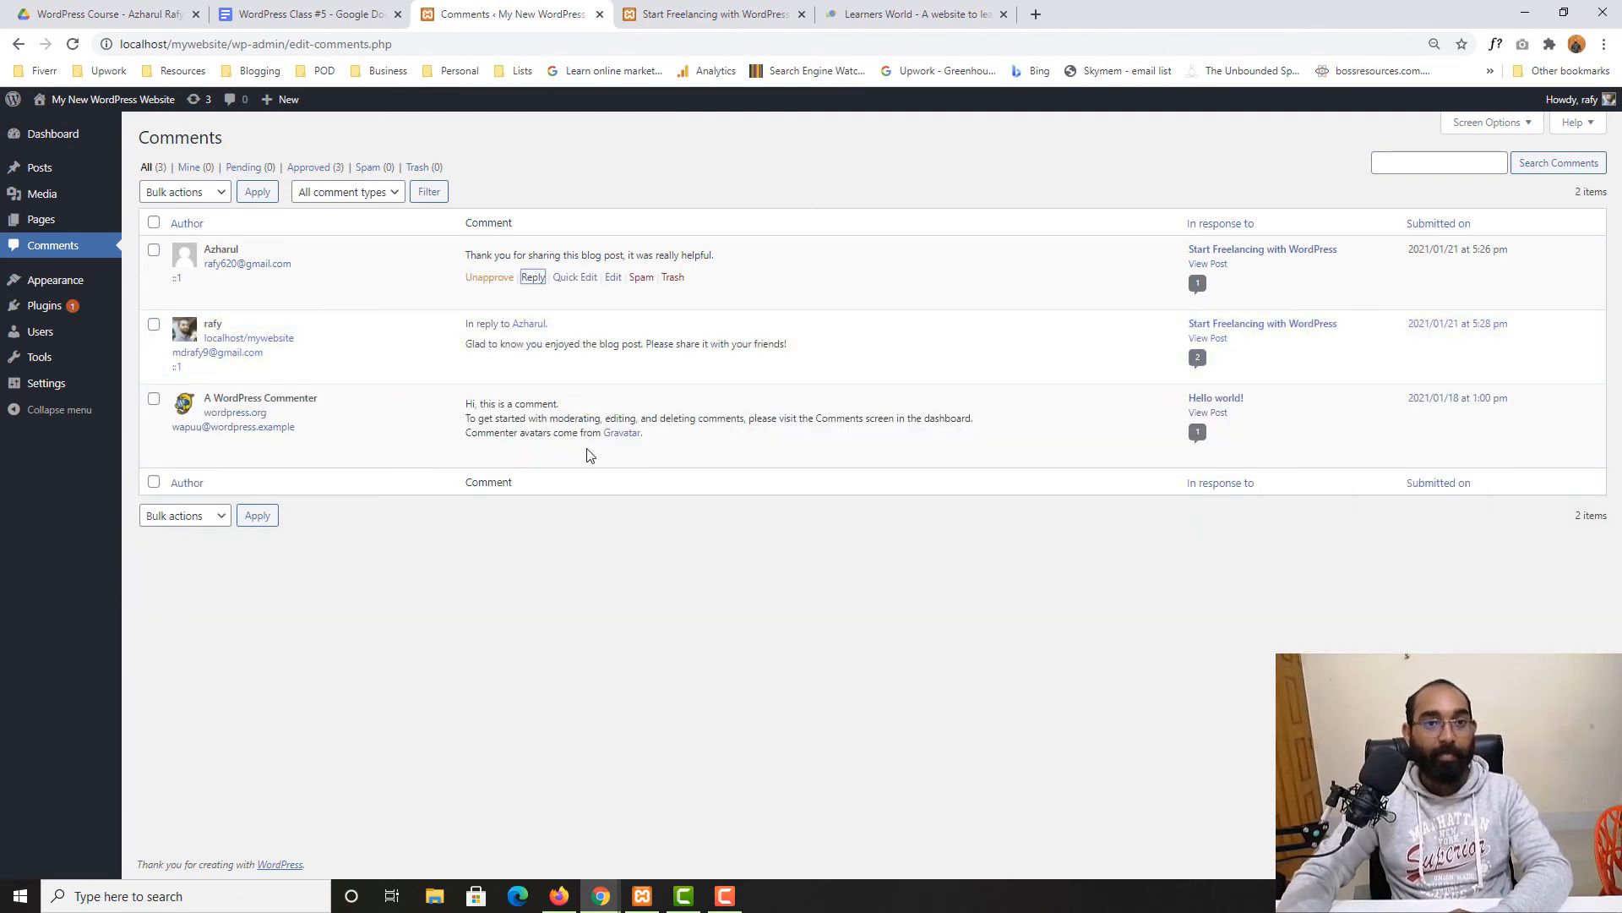
- Reload the post and examine the visitor's comment together with the author's reply, comparing them with the dashboard's comment list
left_click(676, 13)
key("F5")
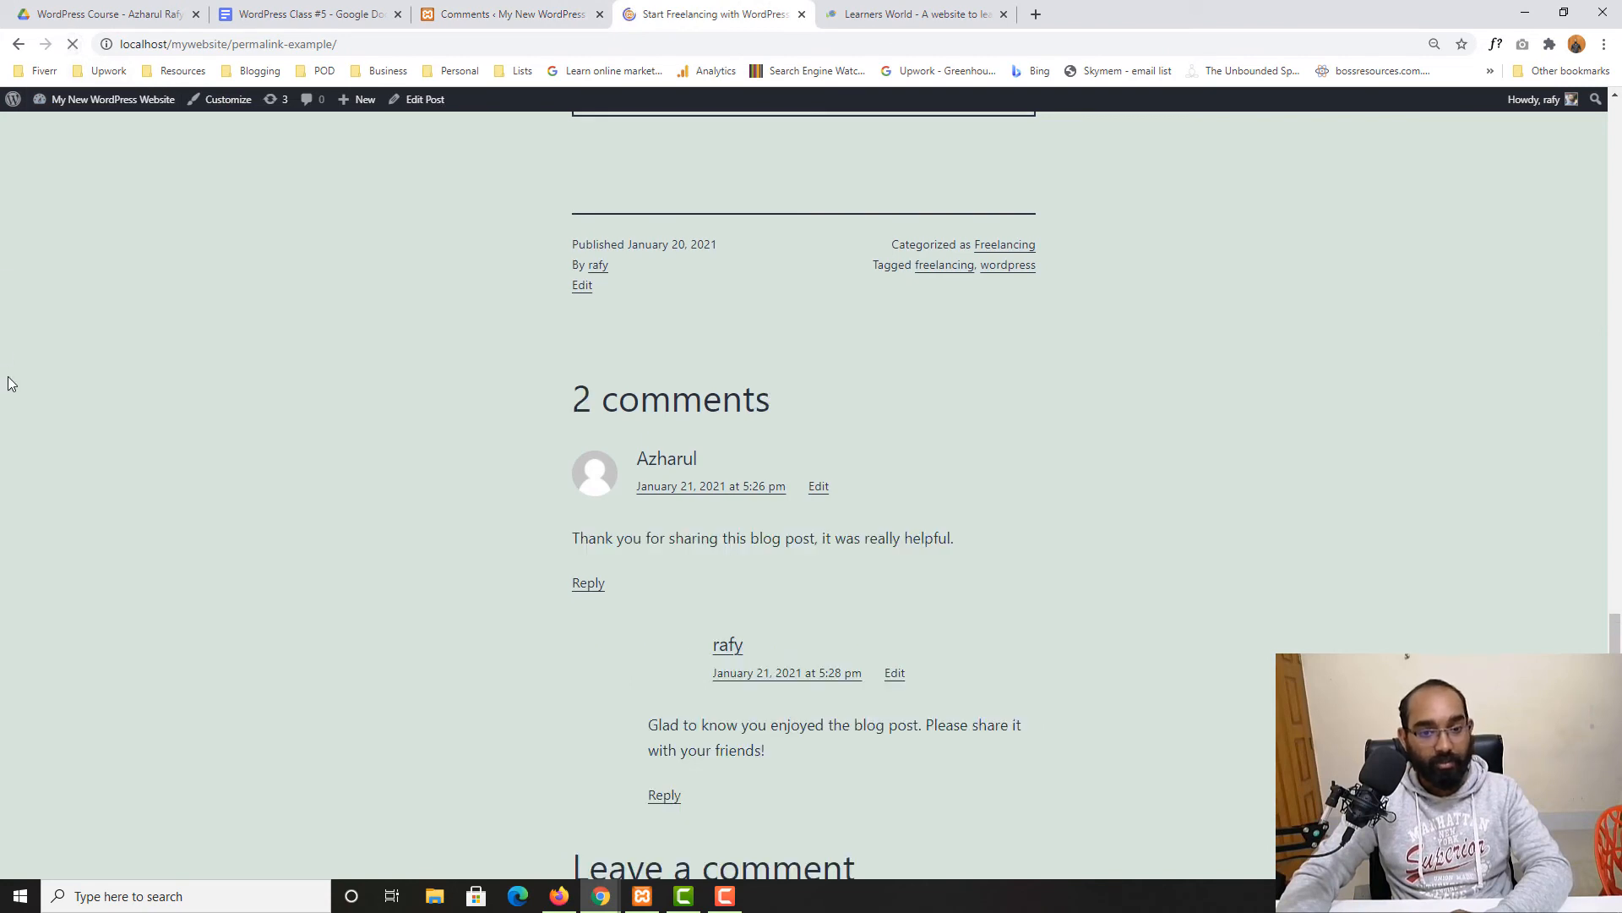
scroll(165, 422, "down", 3)
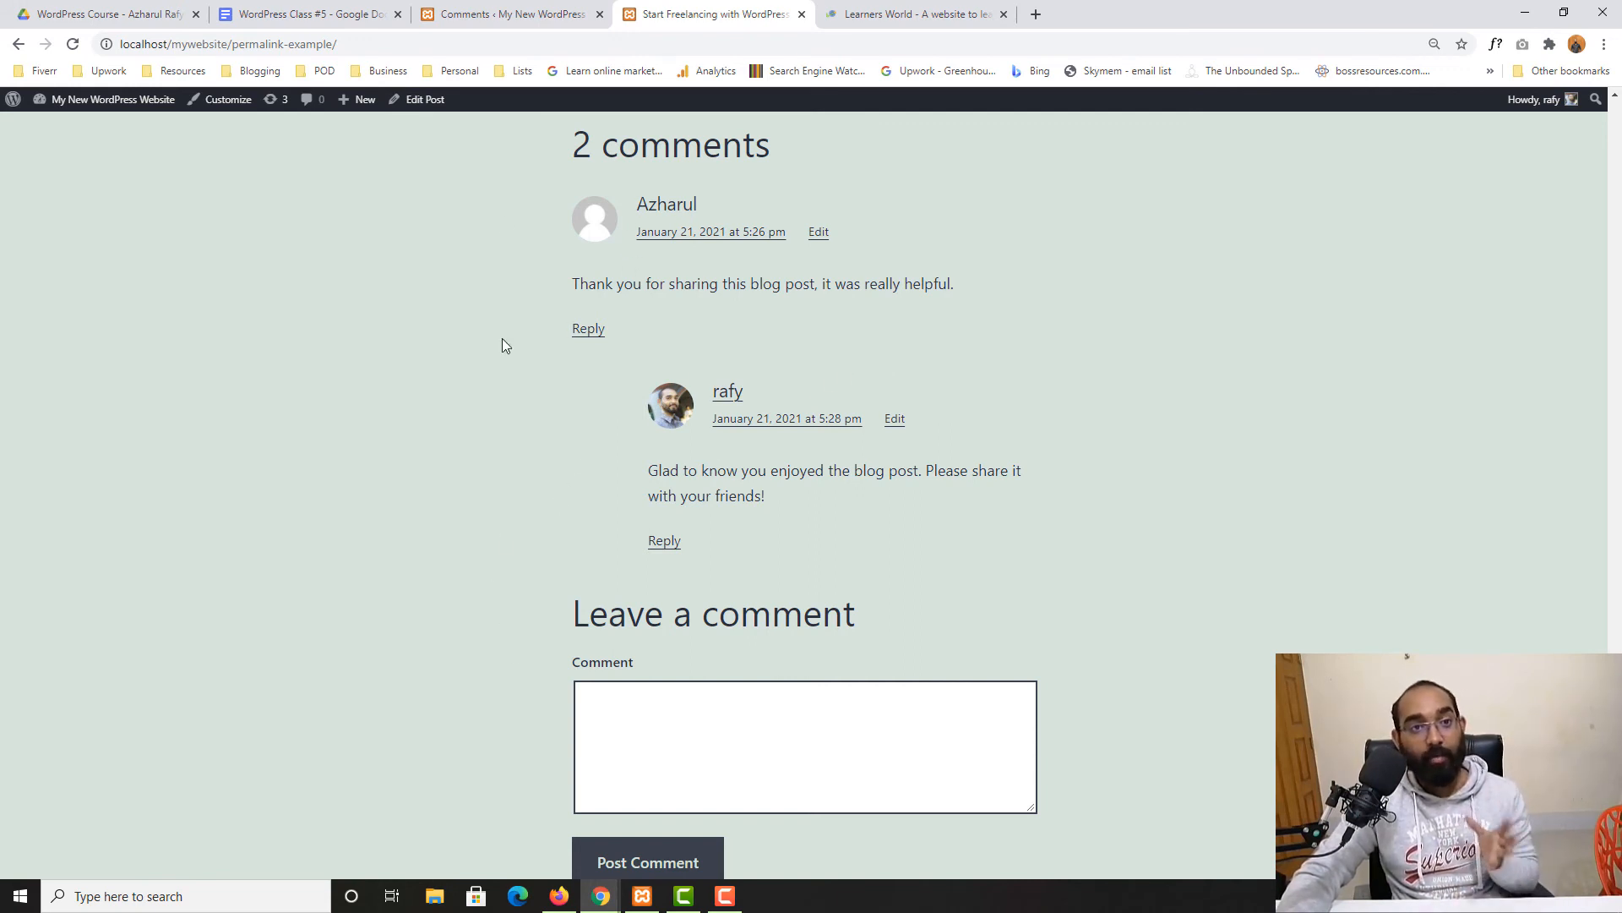
left_click(541, 12)
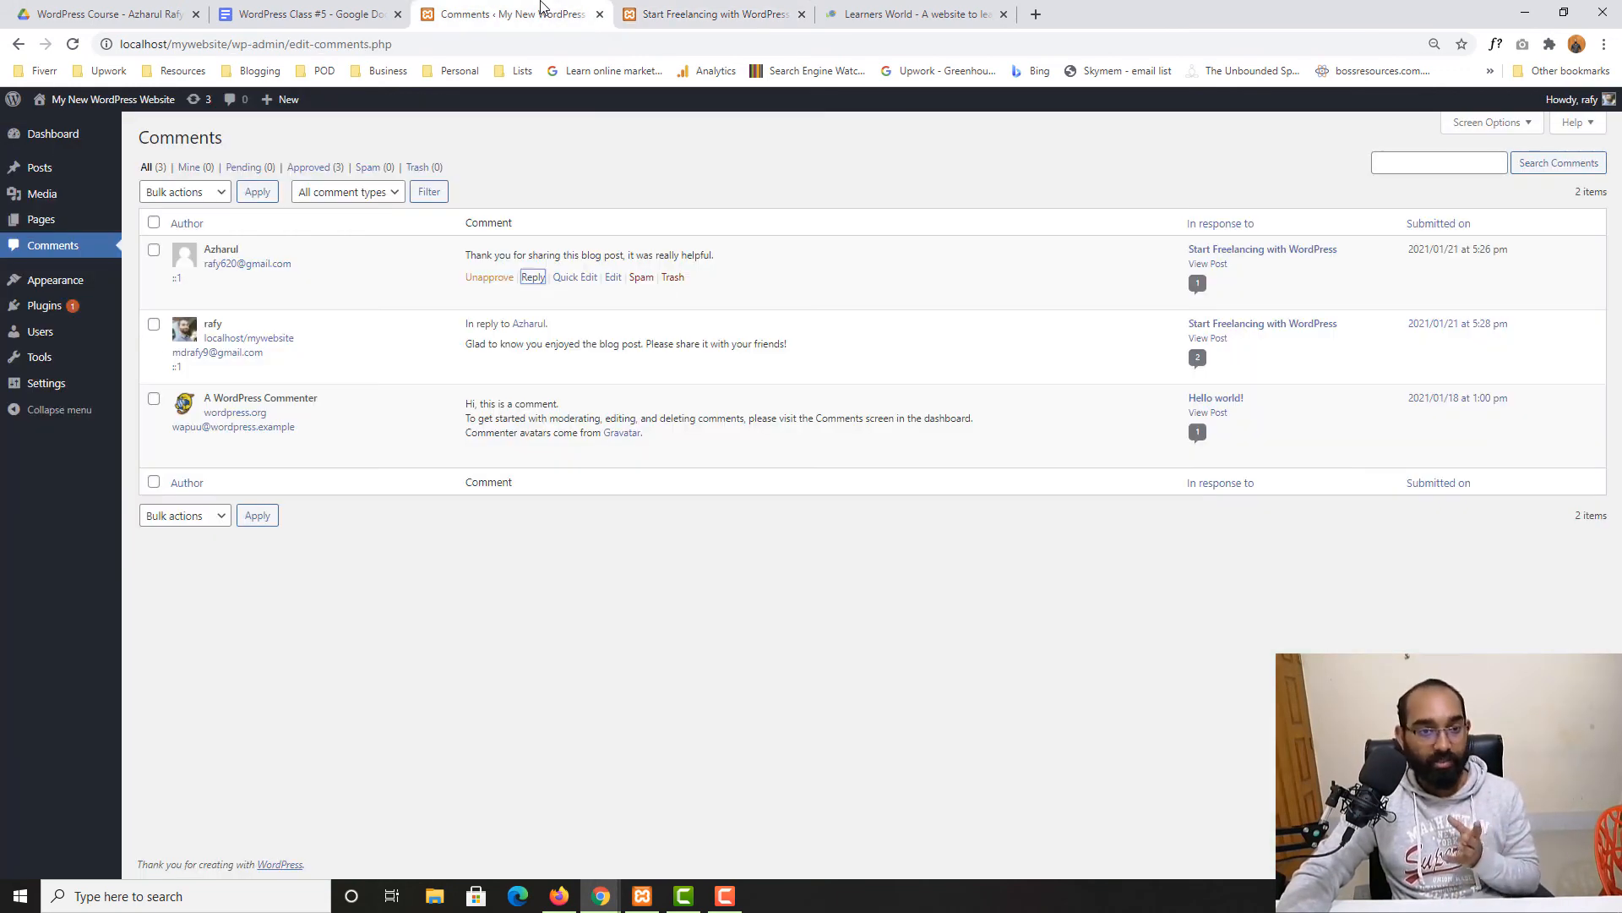
left_click(674, 10)
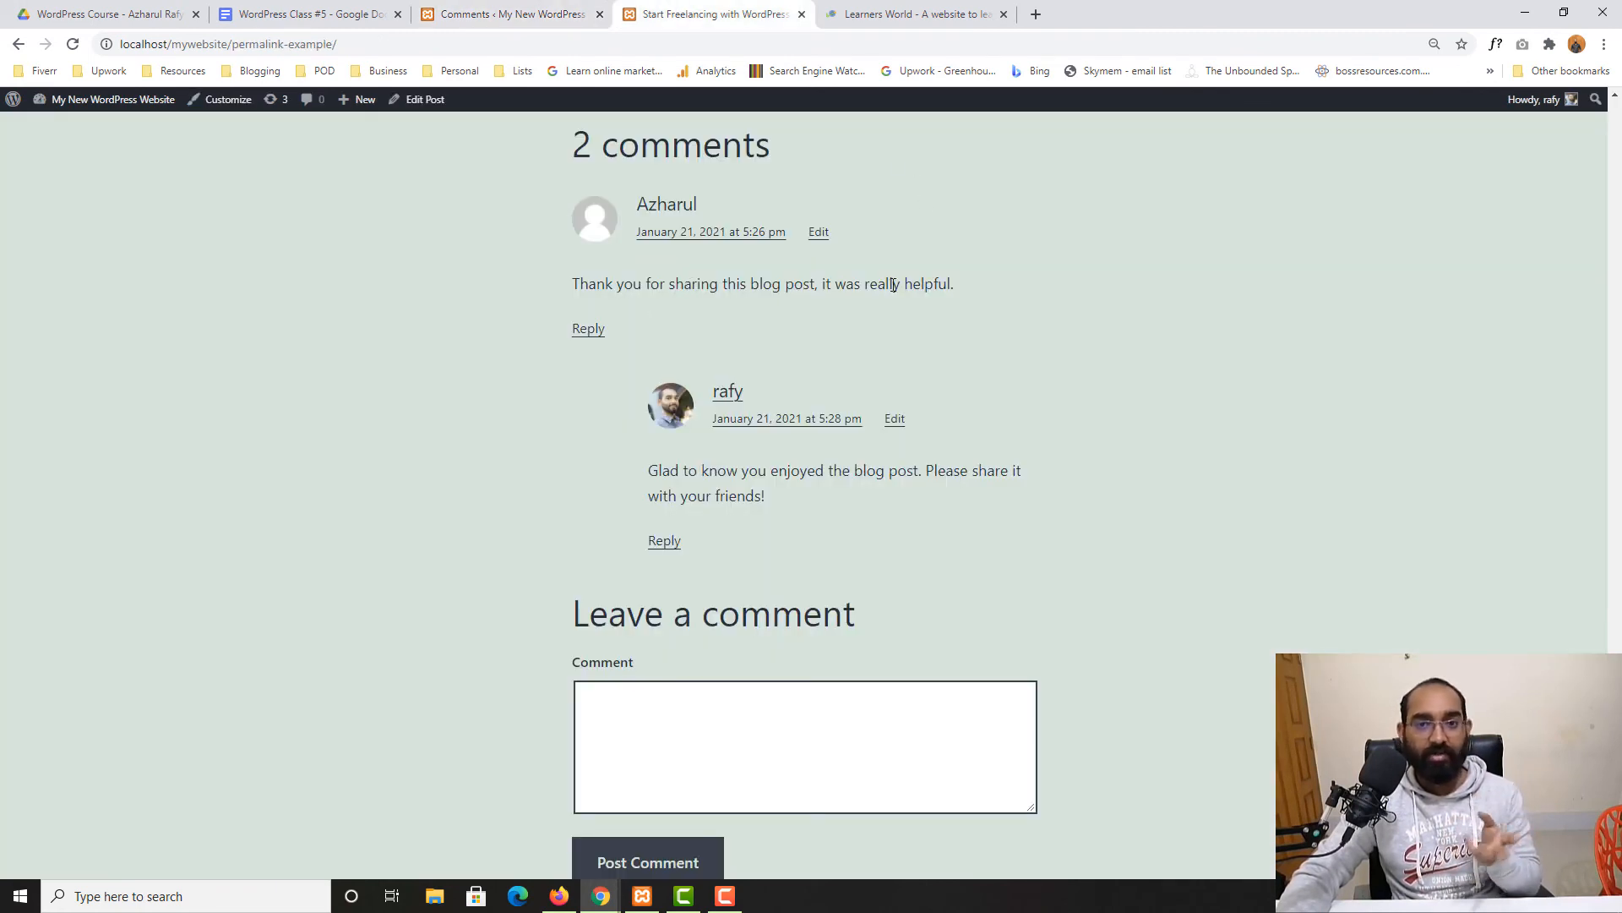
left_click_drag(955, 285, 583, 274)
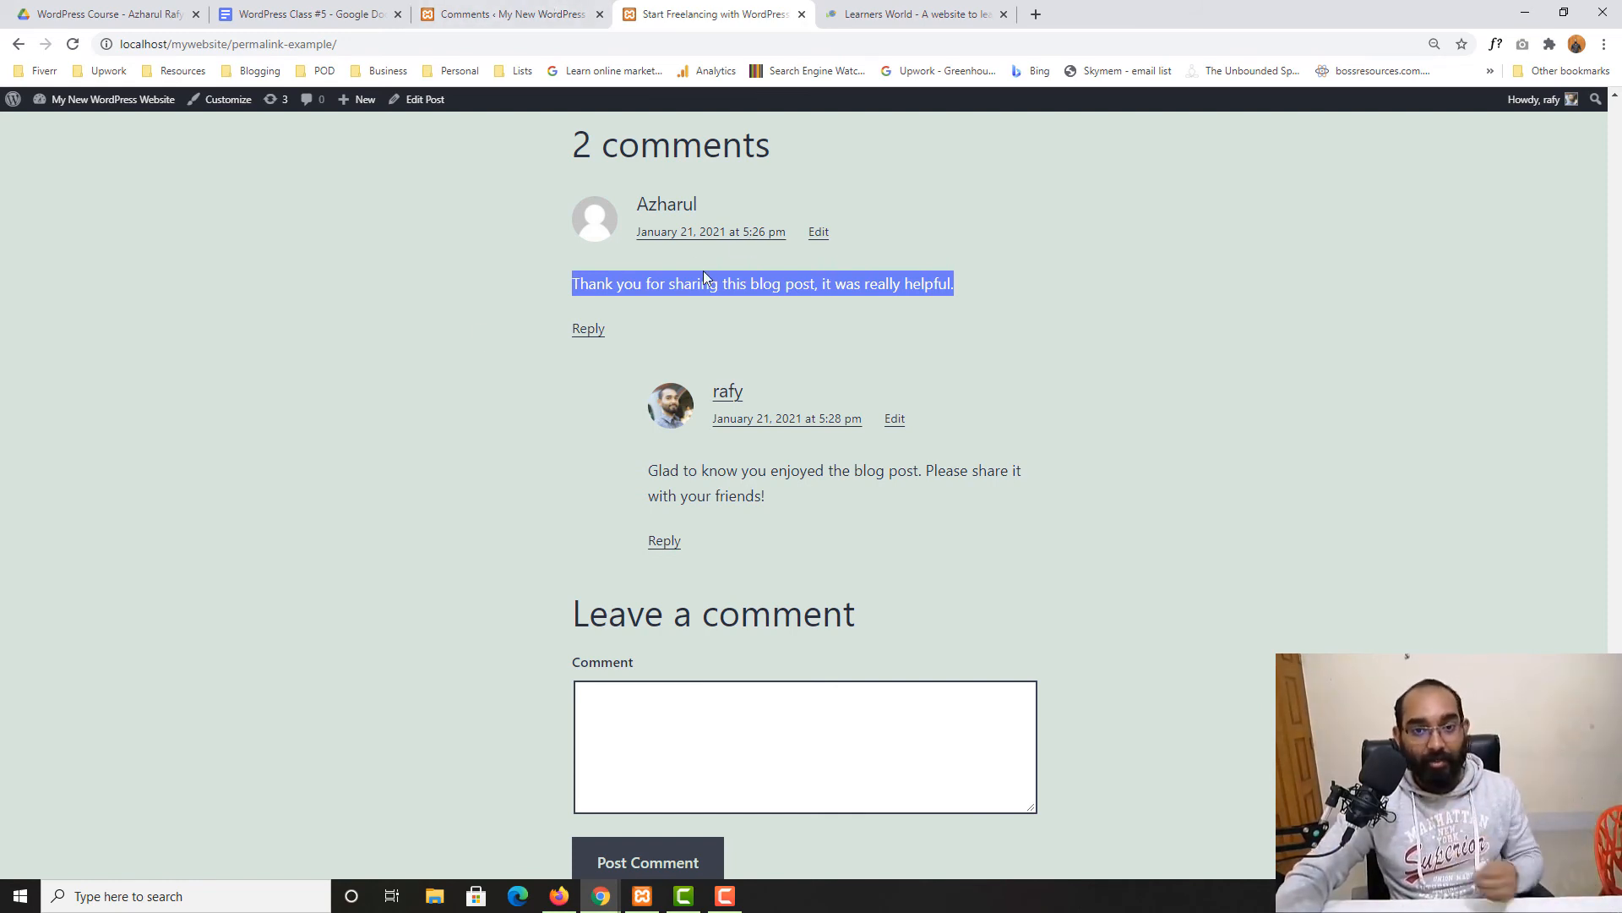
- Quick-edit the visitor's comment to add "I am sharing this post now!" at its end and update it
left_click(493, 8)
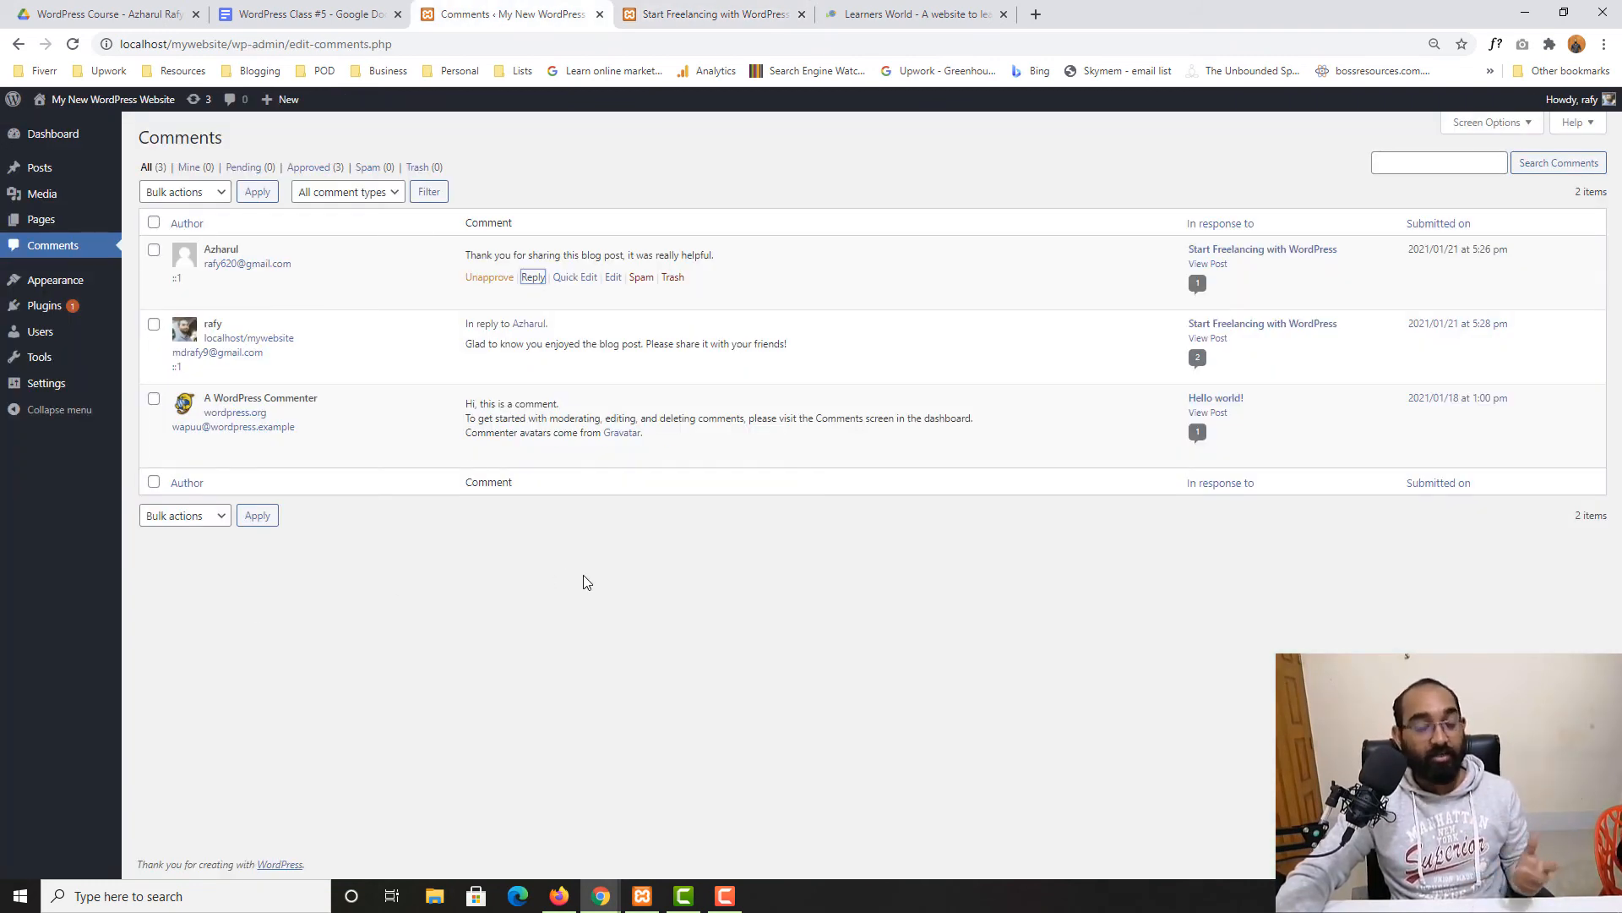
left_click(576, 279)
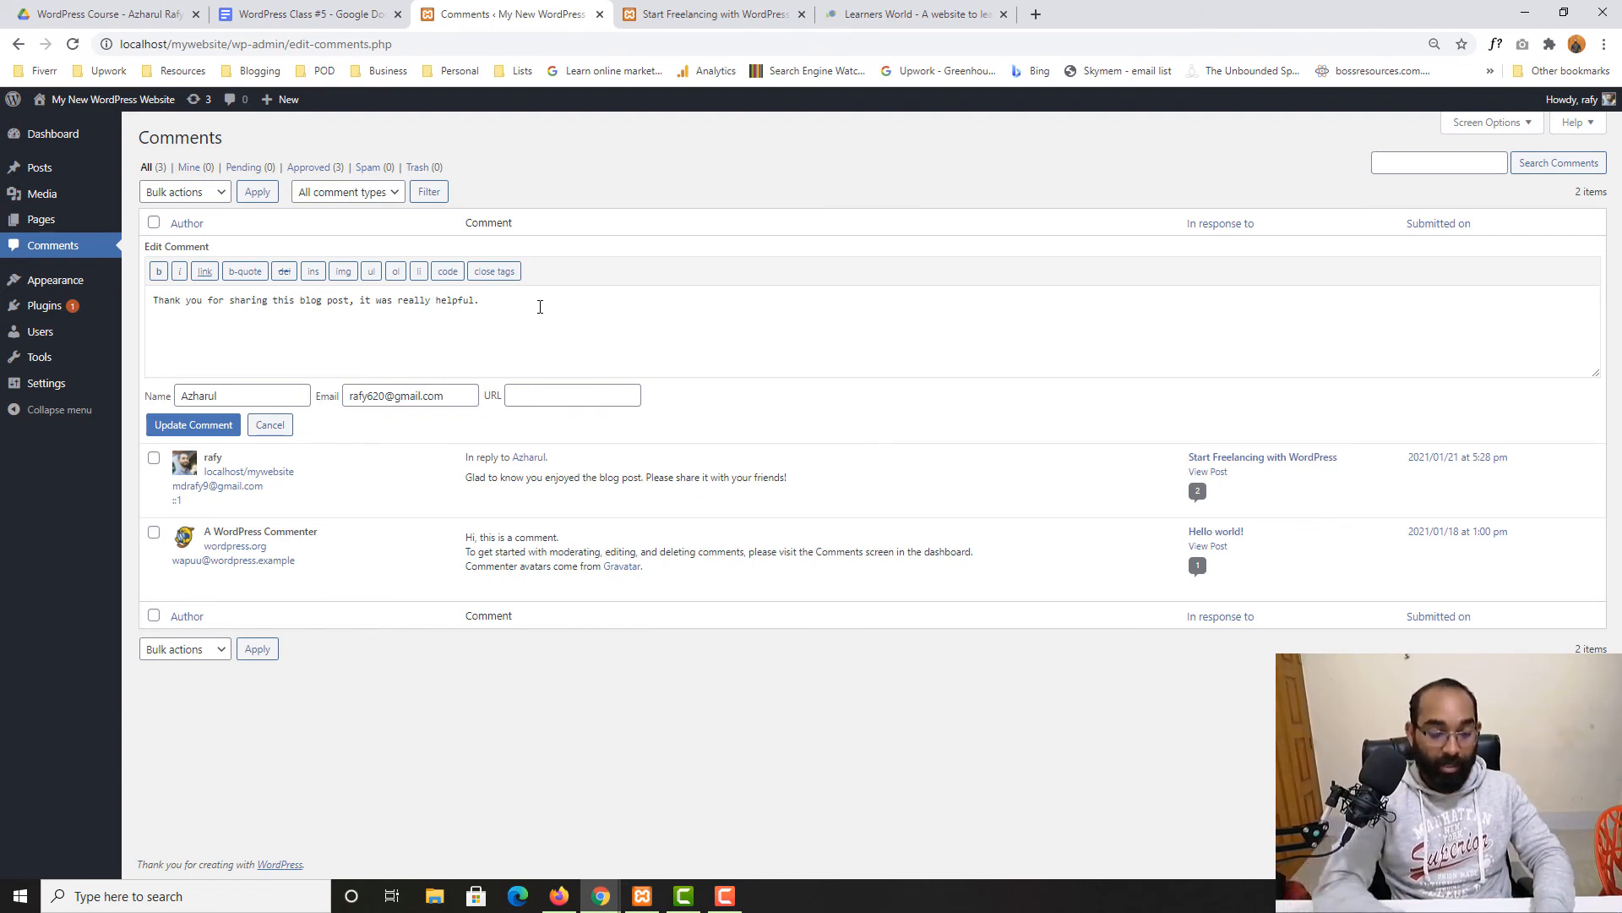
type("I am sharing this v")
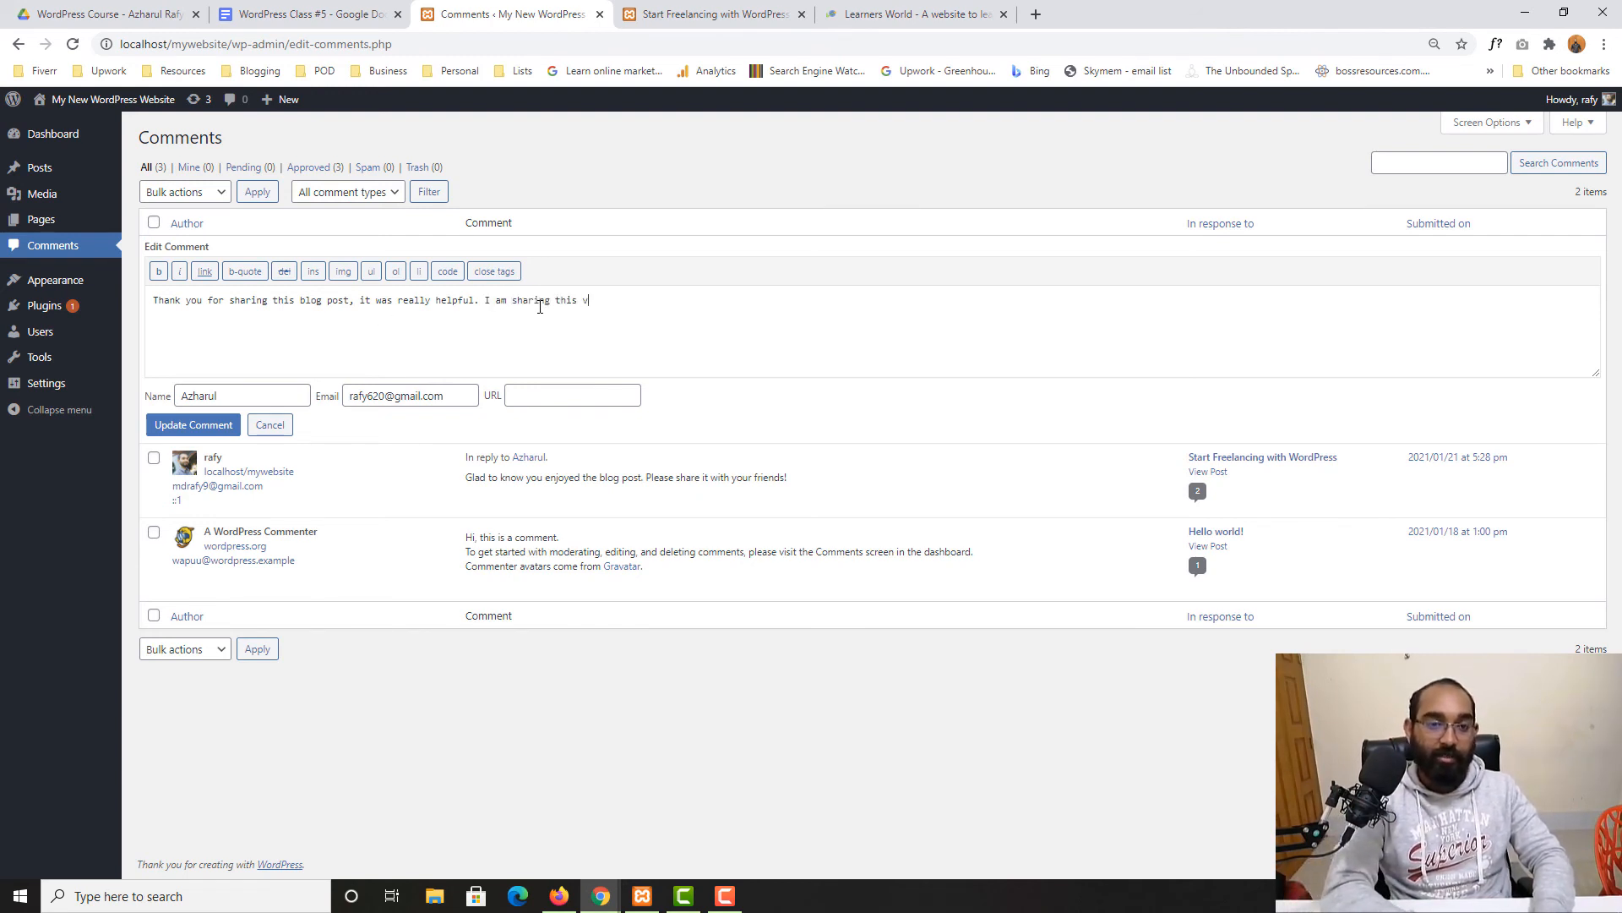
key("BackSpace")
type("post now!")
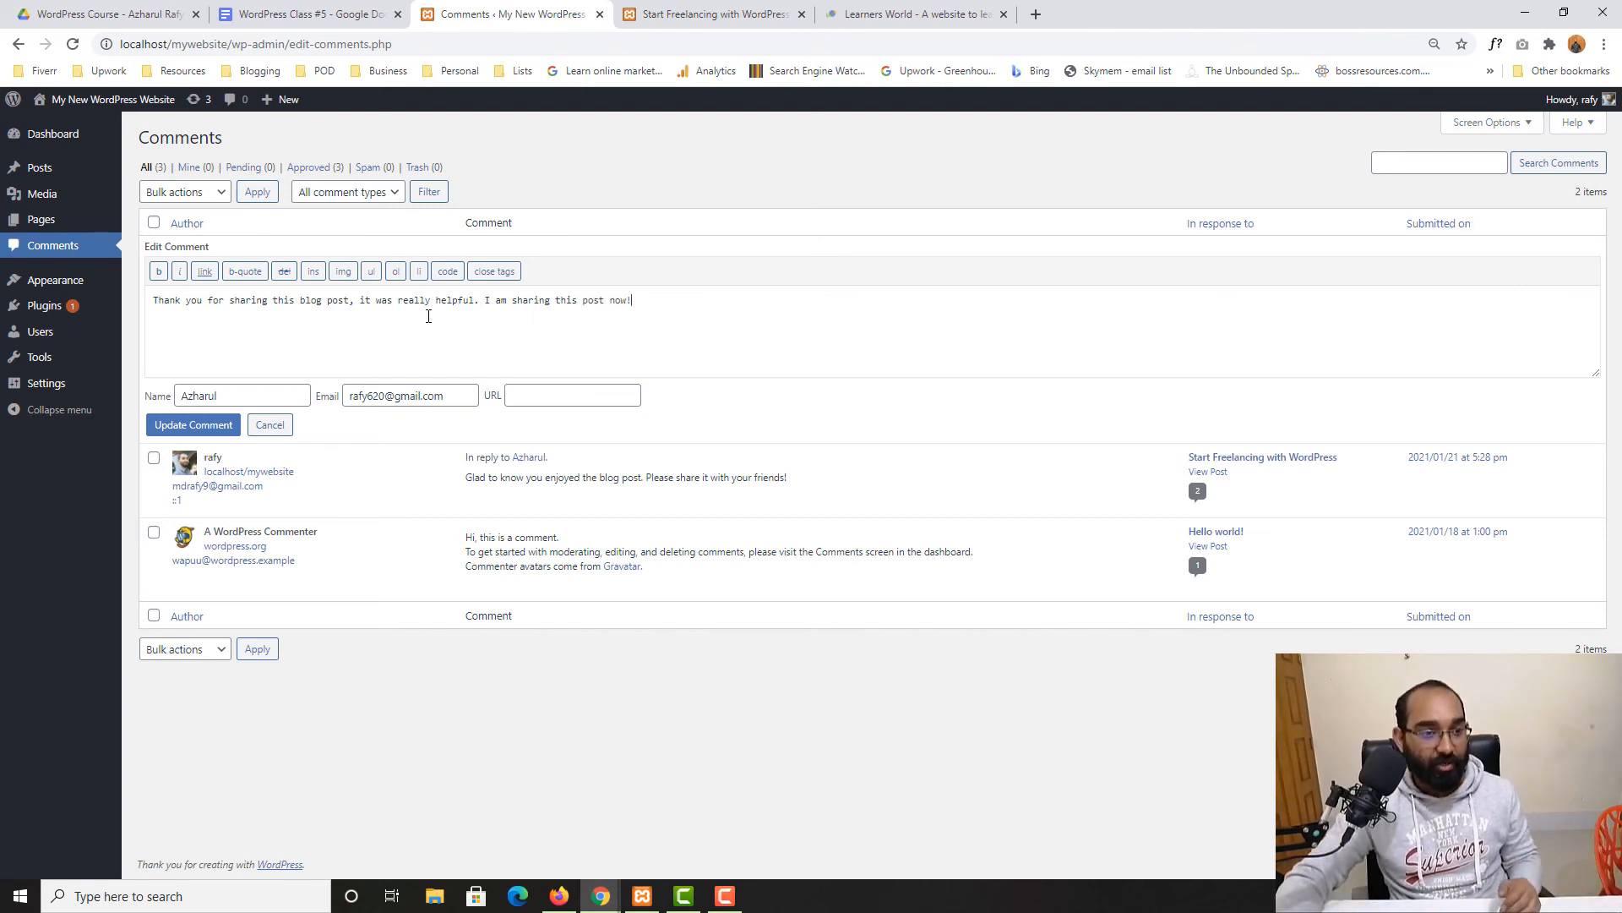
left_click(196, 427)
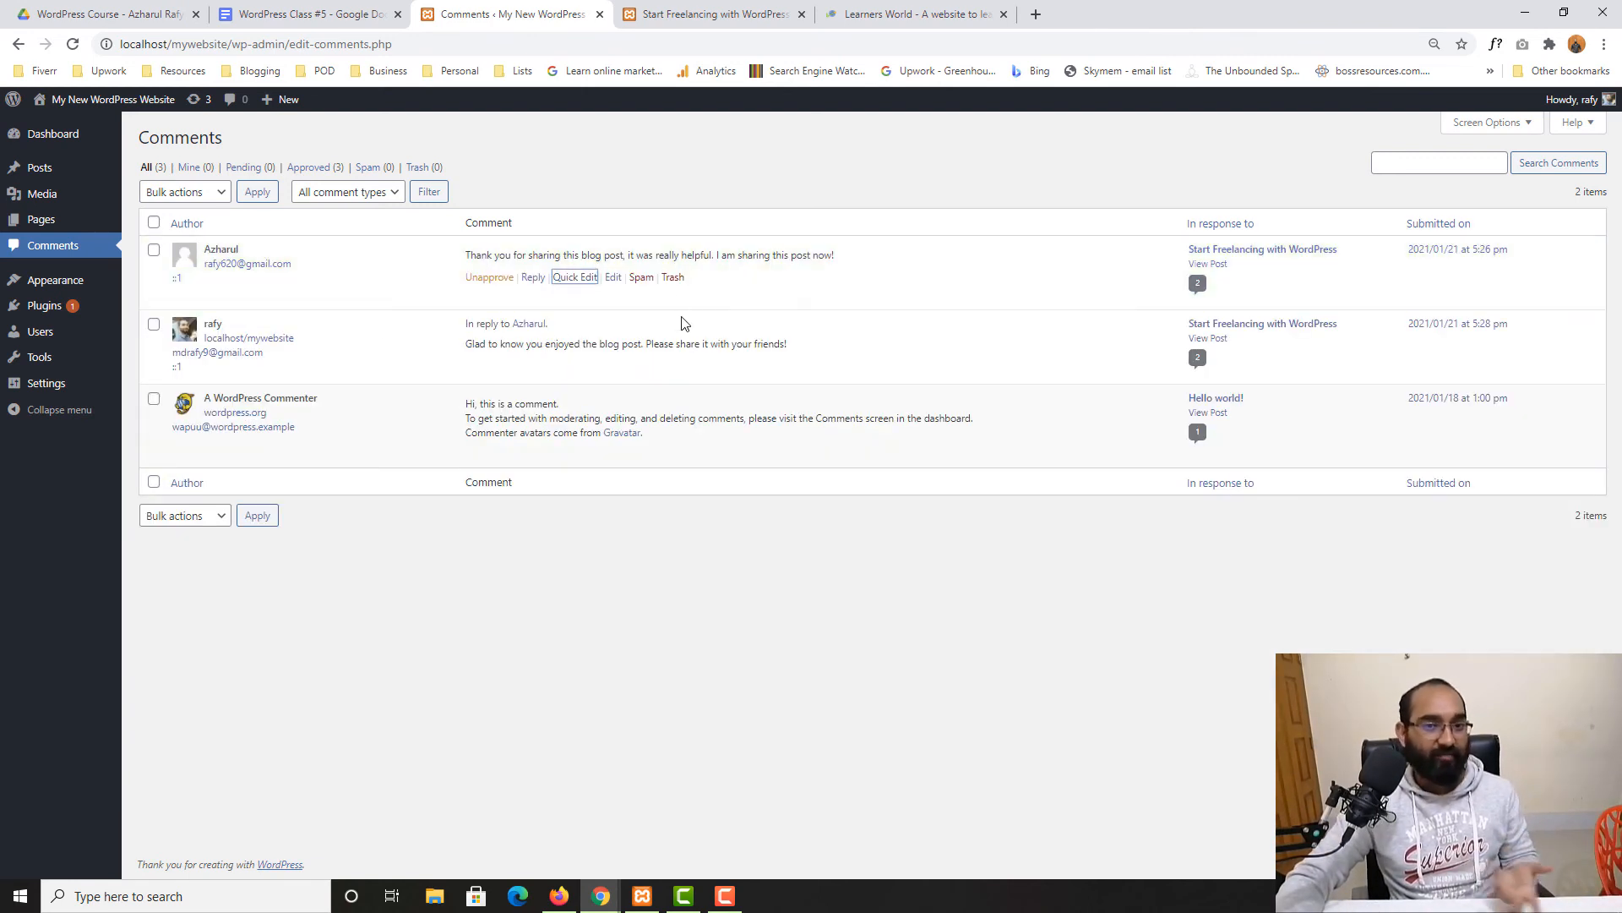
- Reload the post and compare the edited comment with its entry in the dashboard's comment list
left_click(658, 10)
left_click(68, 45)
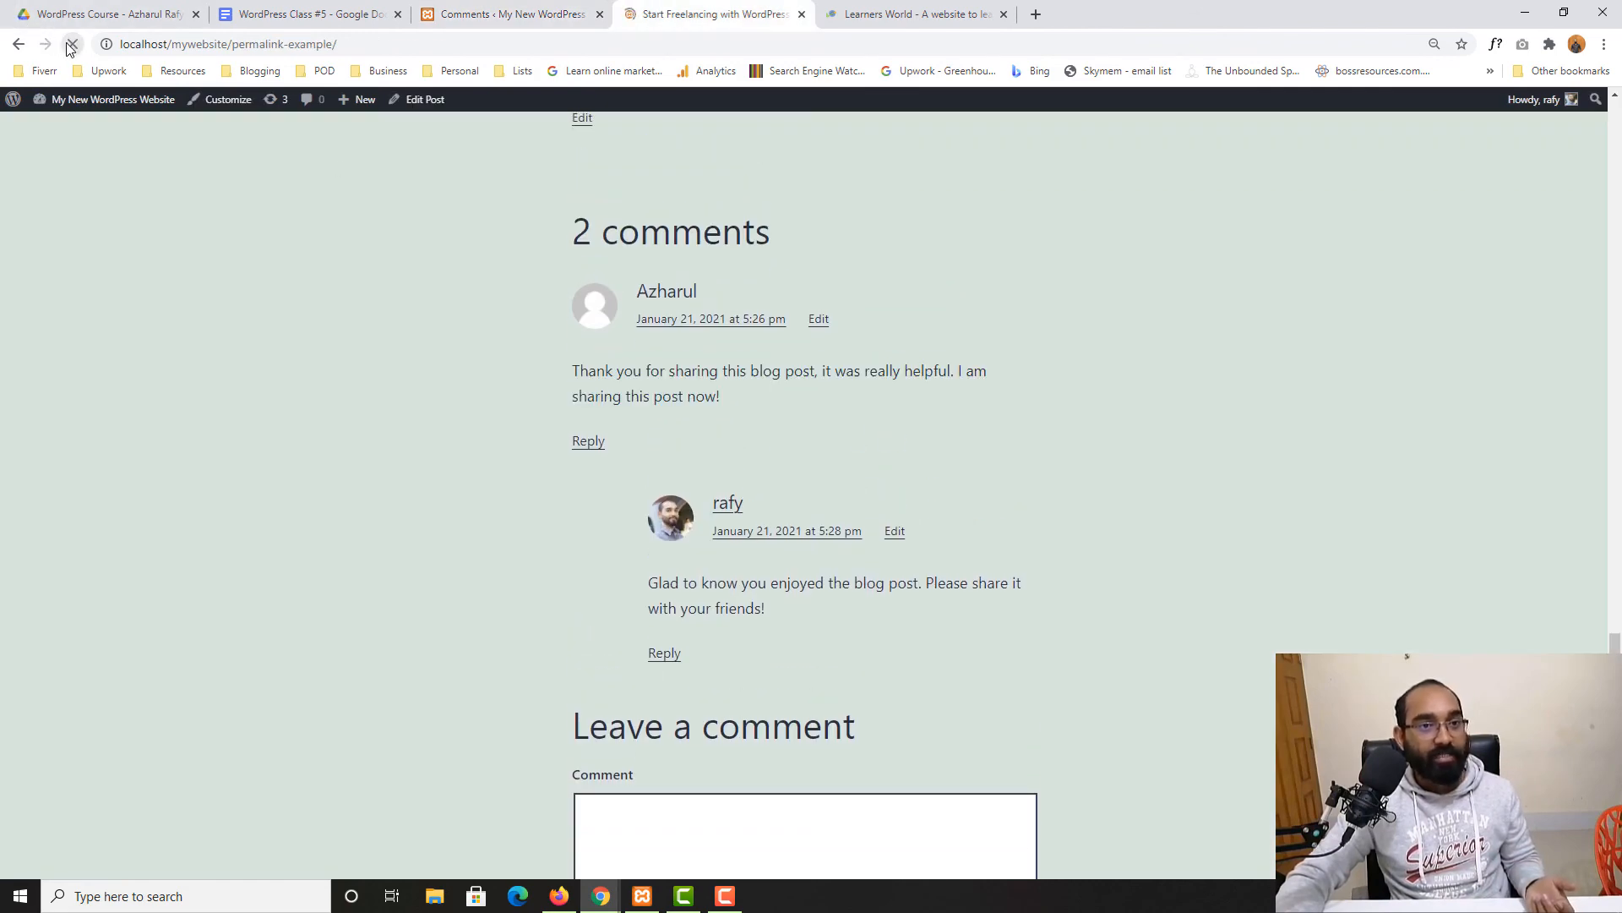
left_click(440, 14)
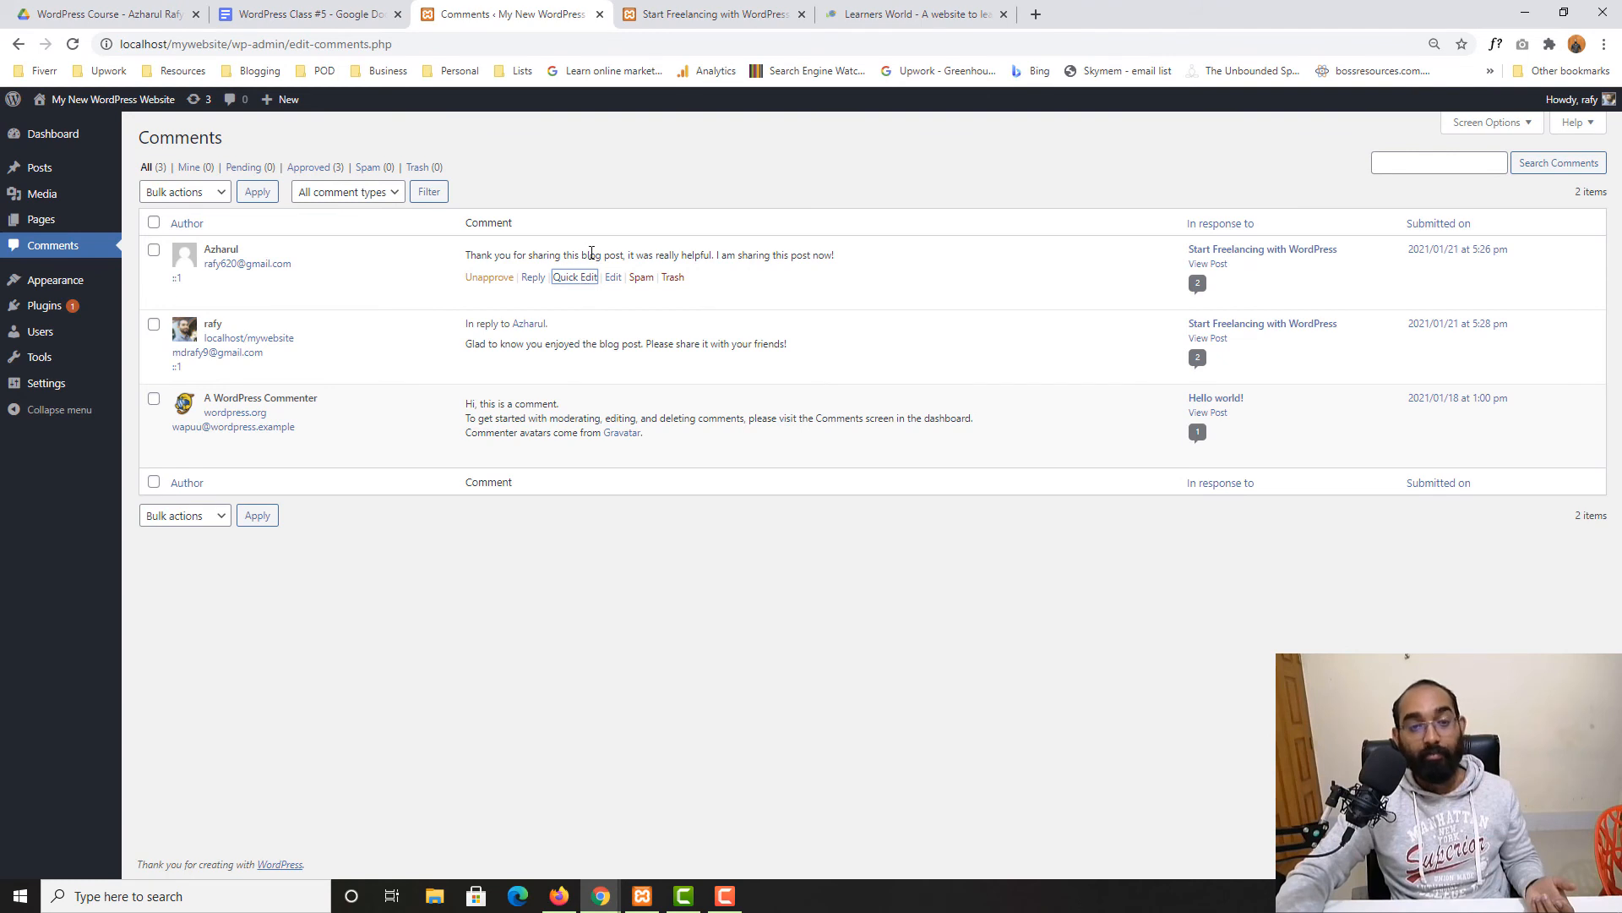
left_click(685, 12)
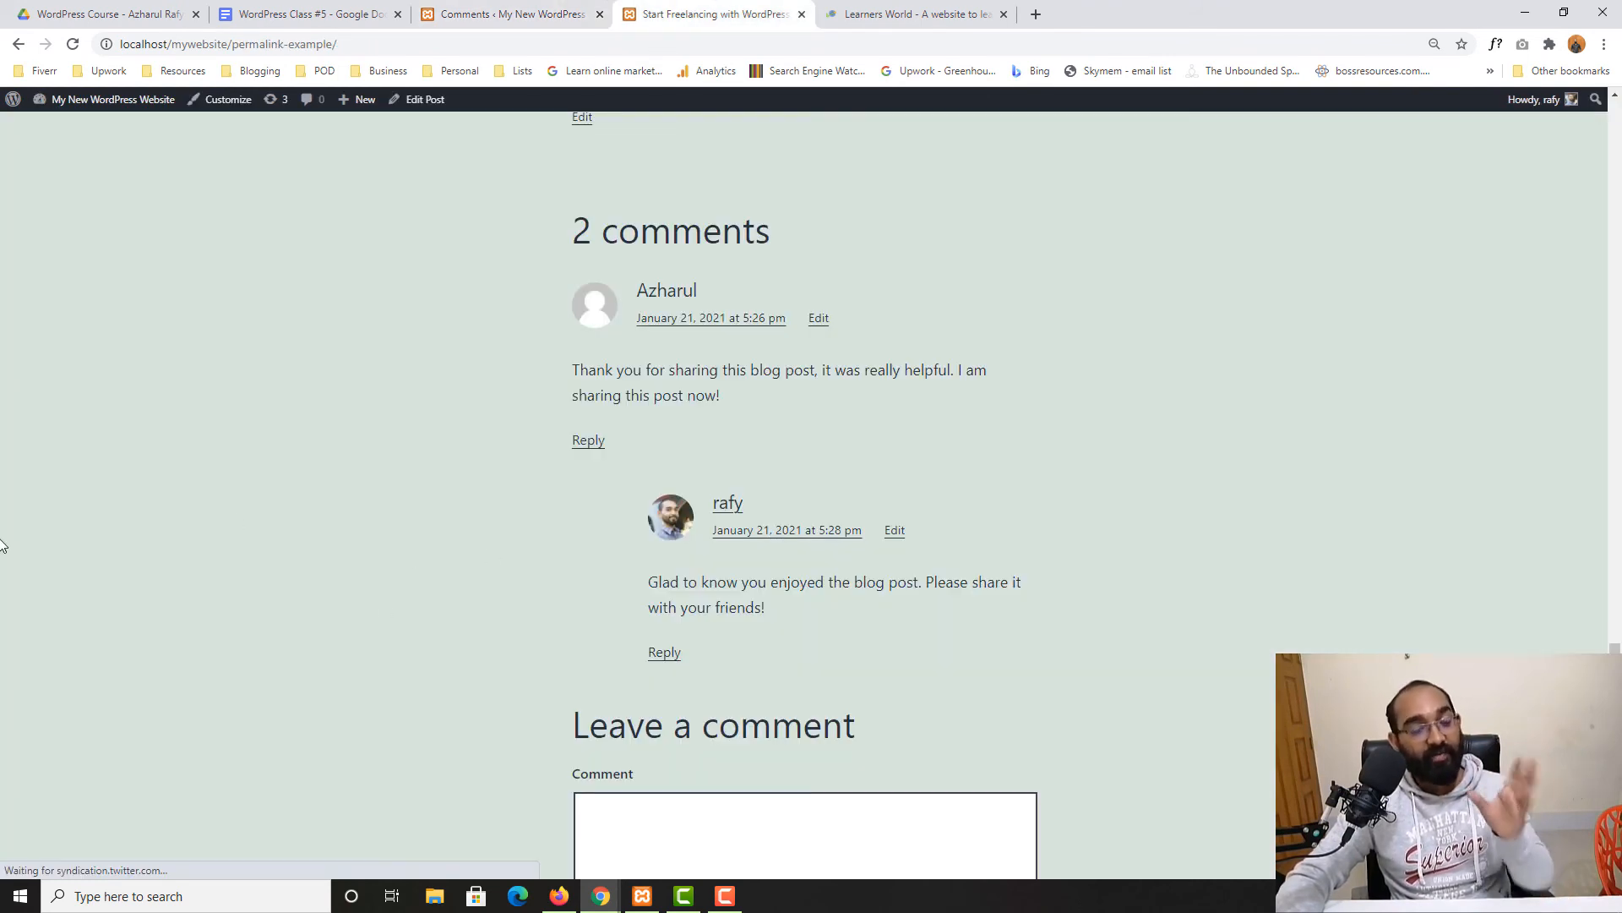
- Move the sample comment on "Hello world!" to the trash and delete it permanently from there
left_click(496, 13)
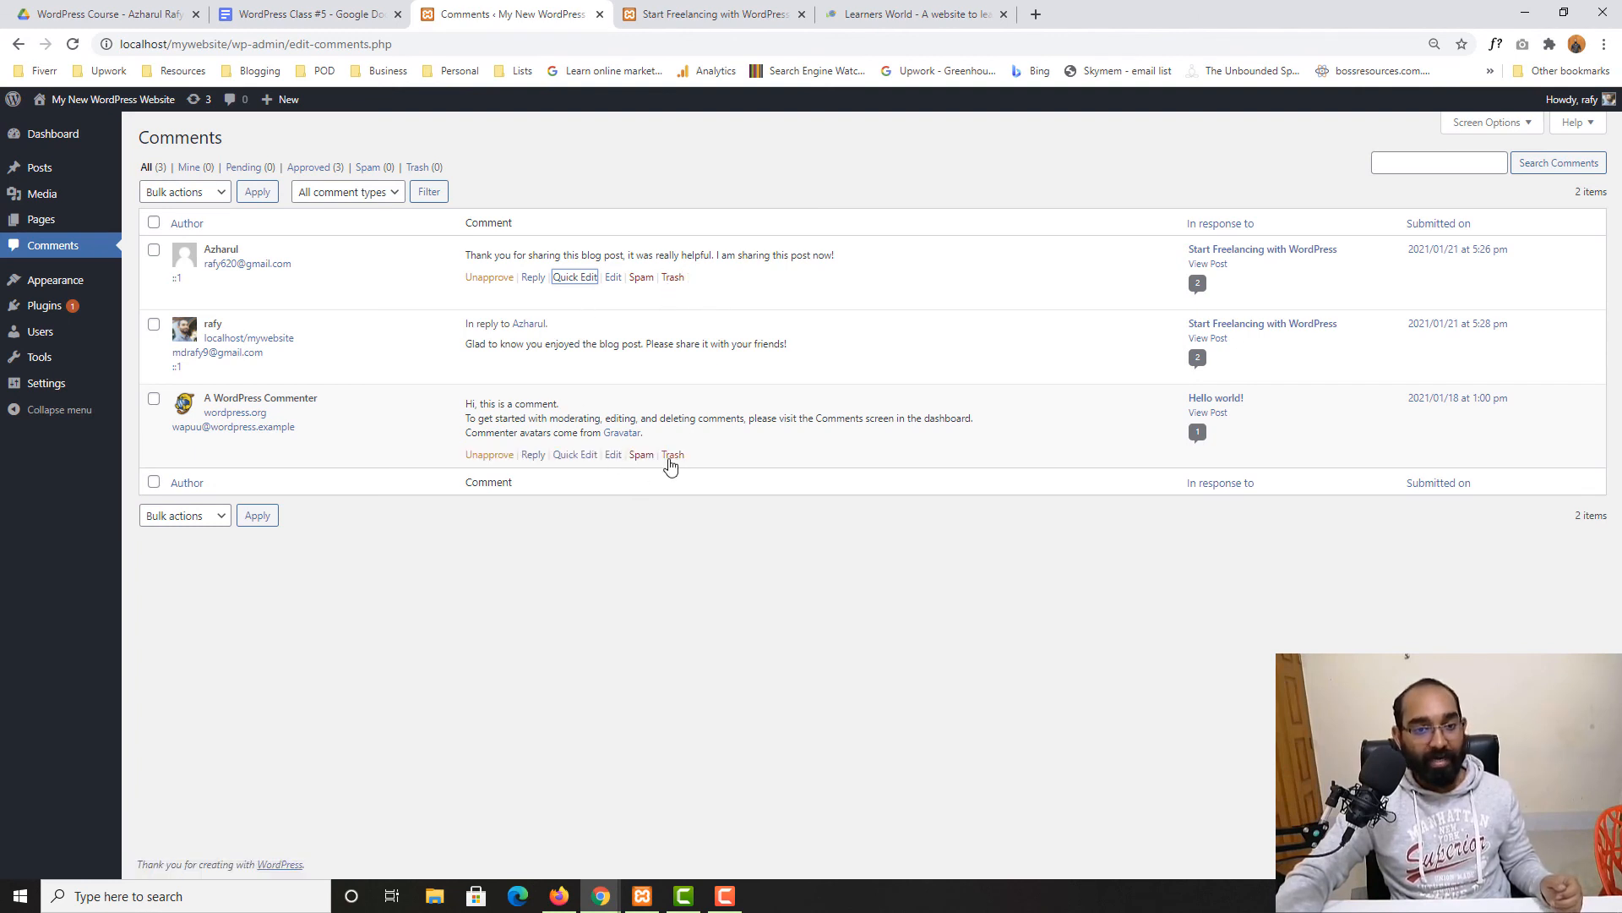
left_click(672, 455)
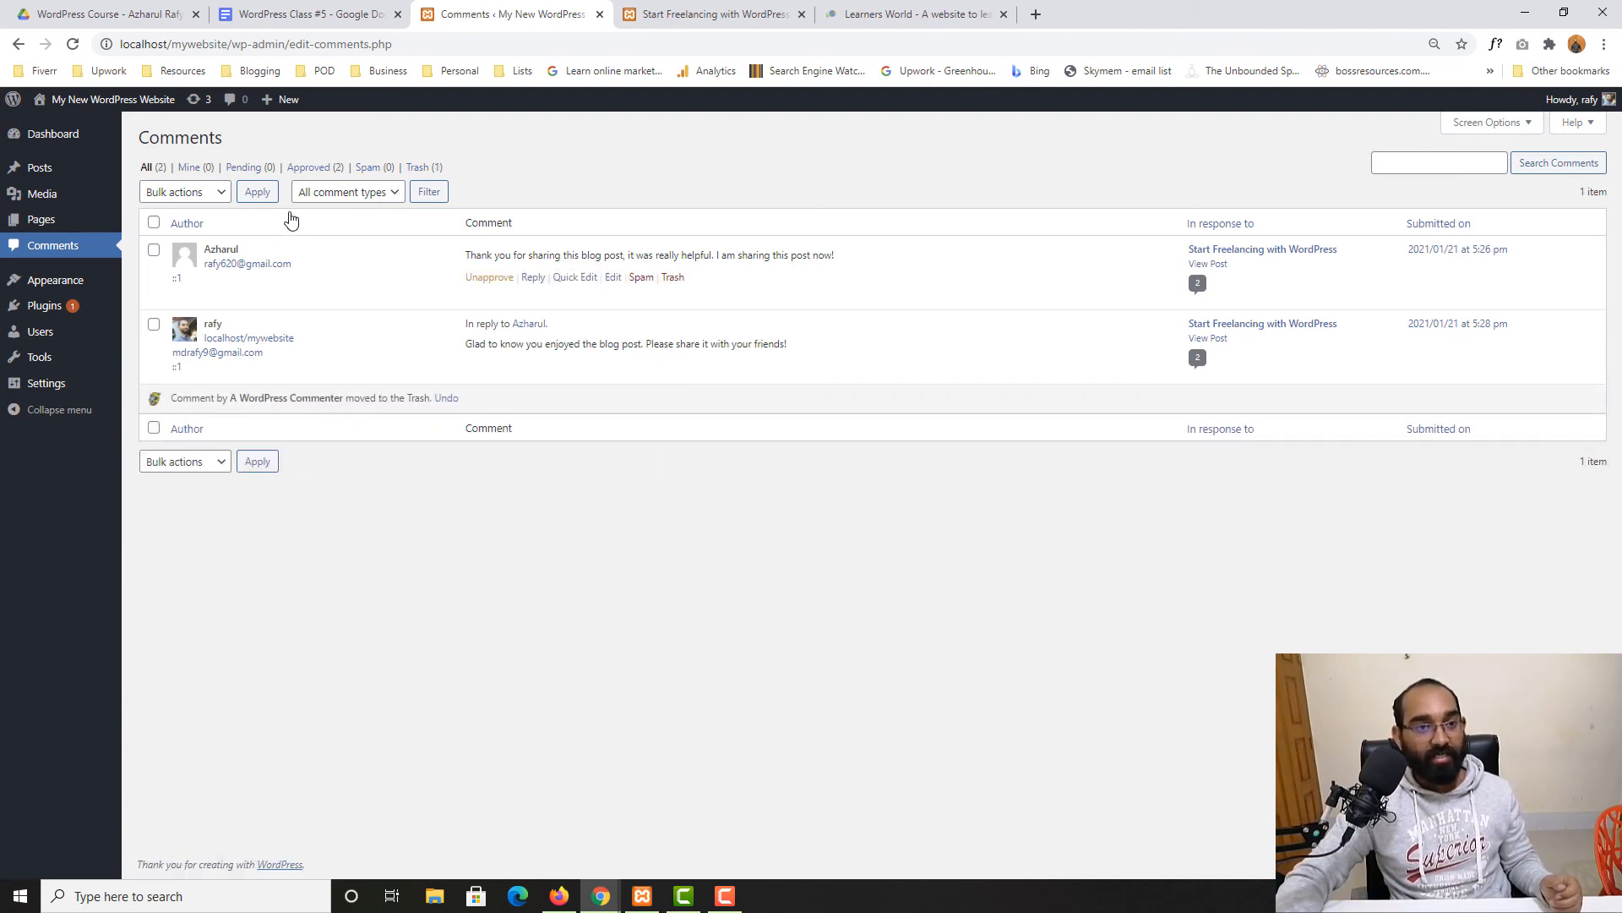
left_click(420, 167)
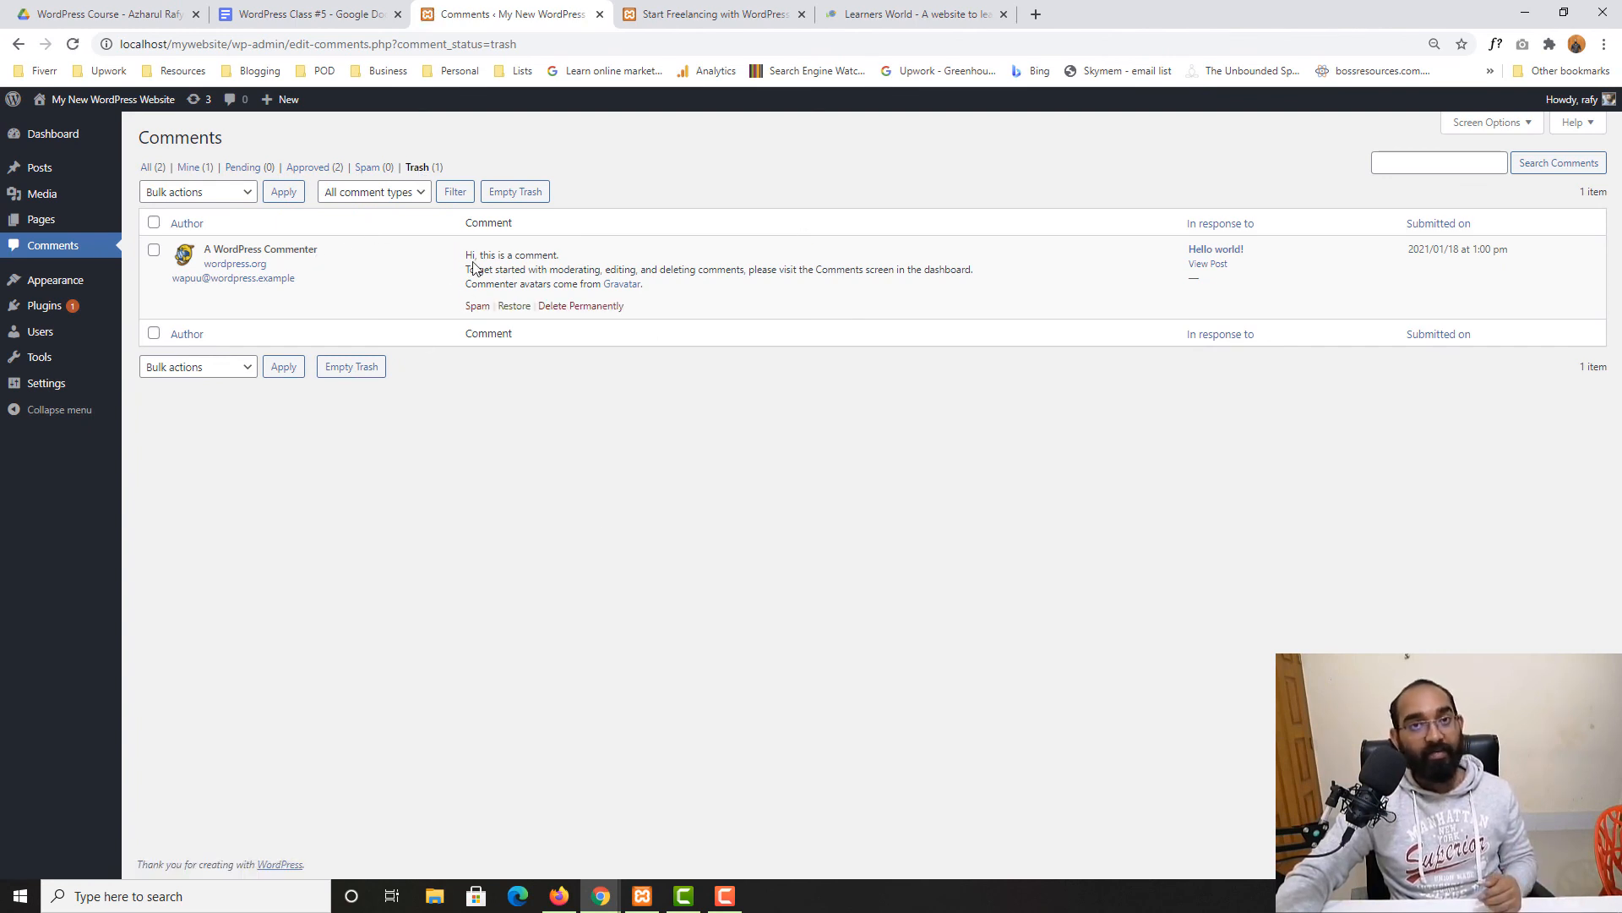
left_click(575, 308)
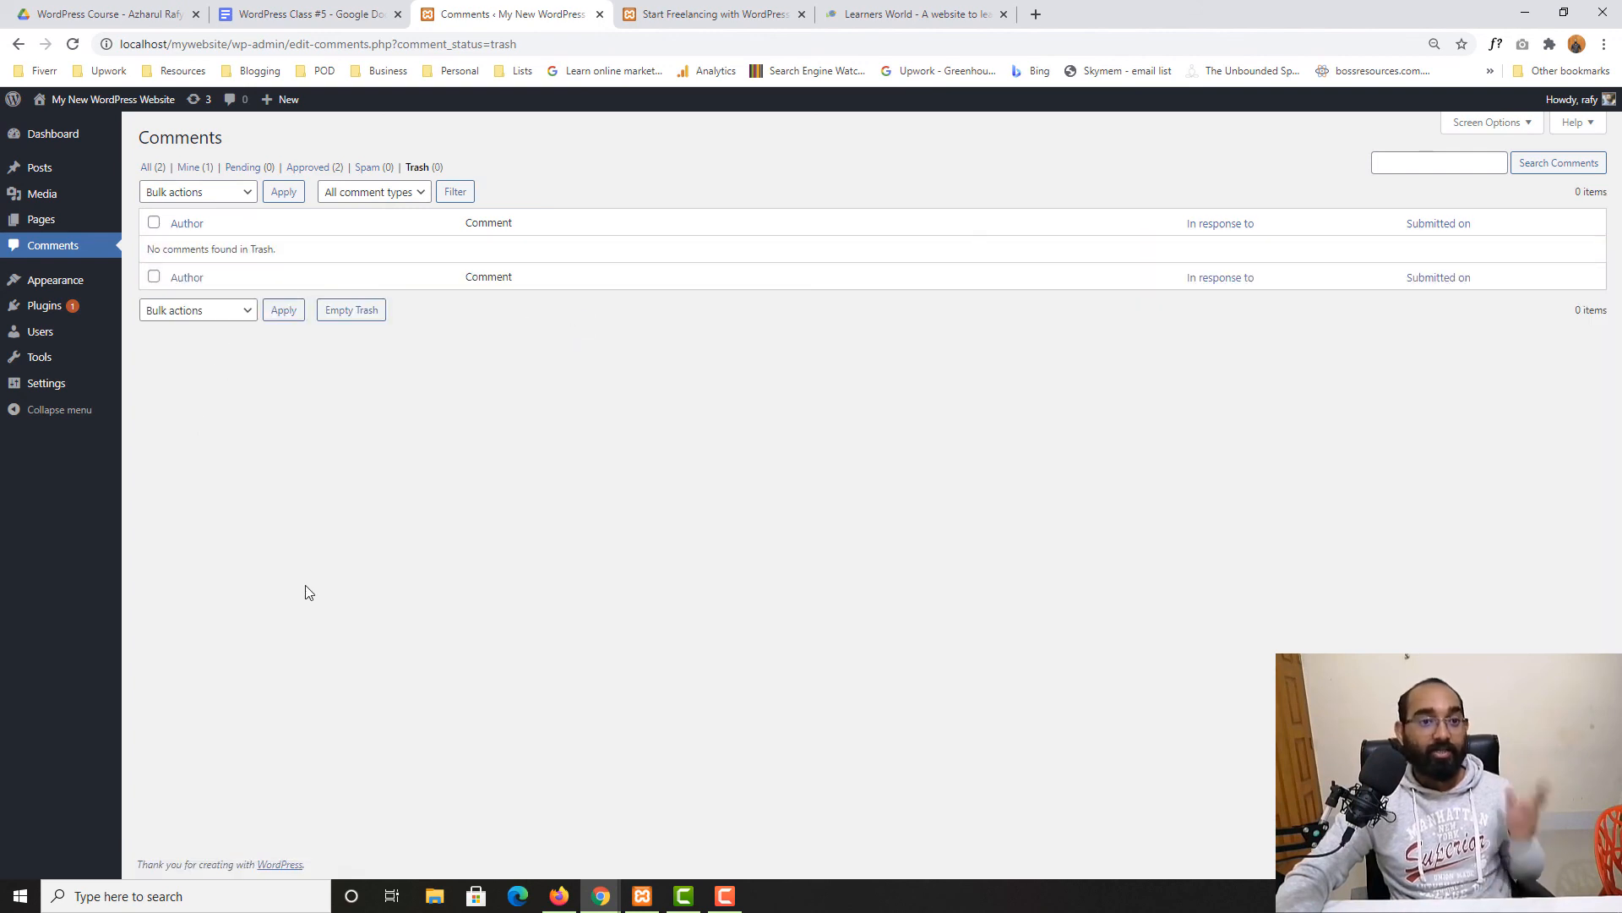
- Open the list of all pages in the dashboard
mouse_move(2, 362)
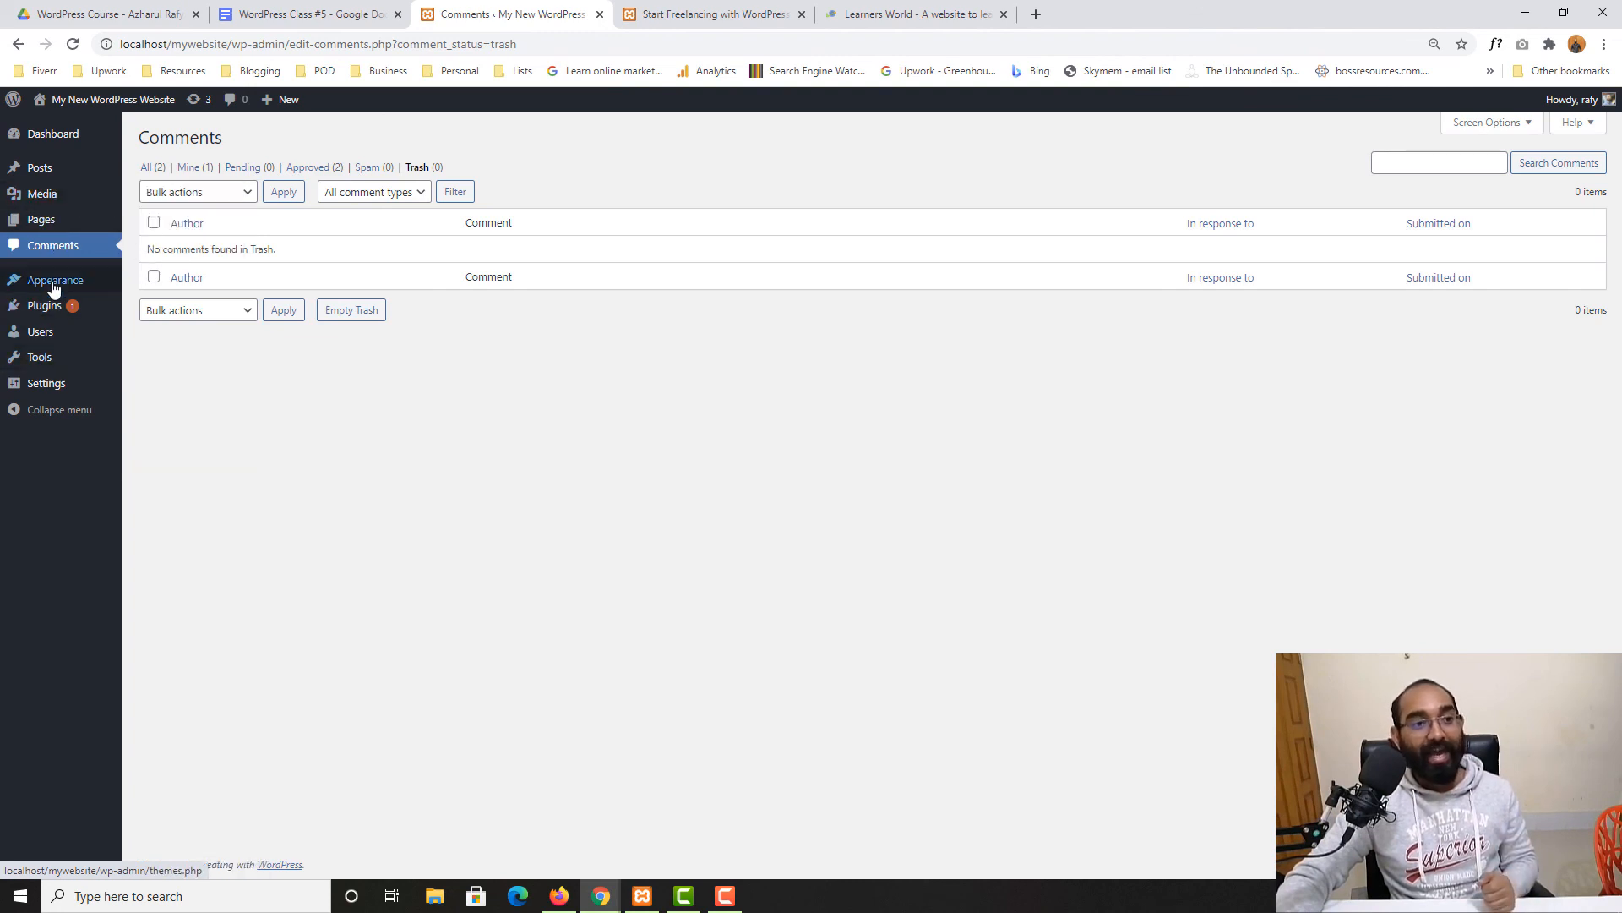
mouse_move(53, 289)
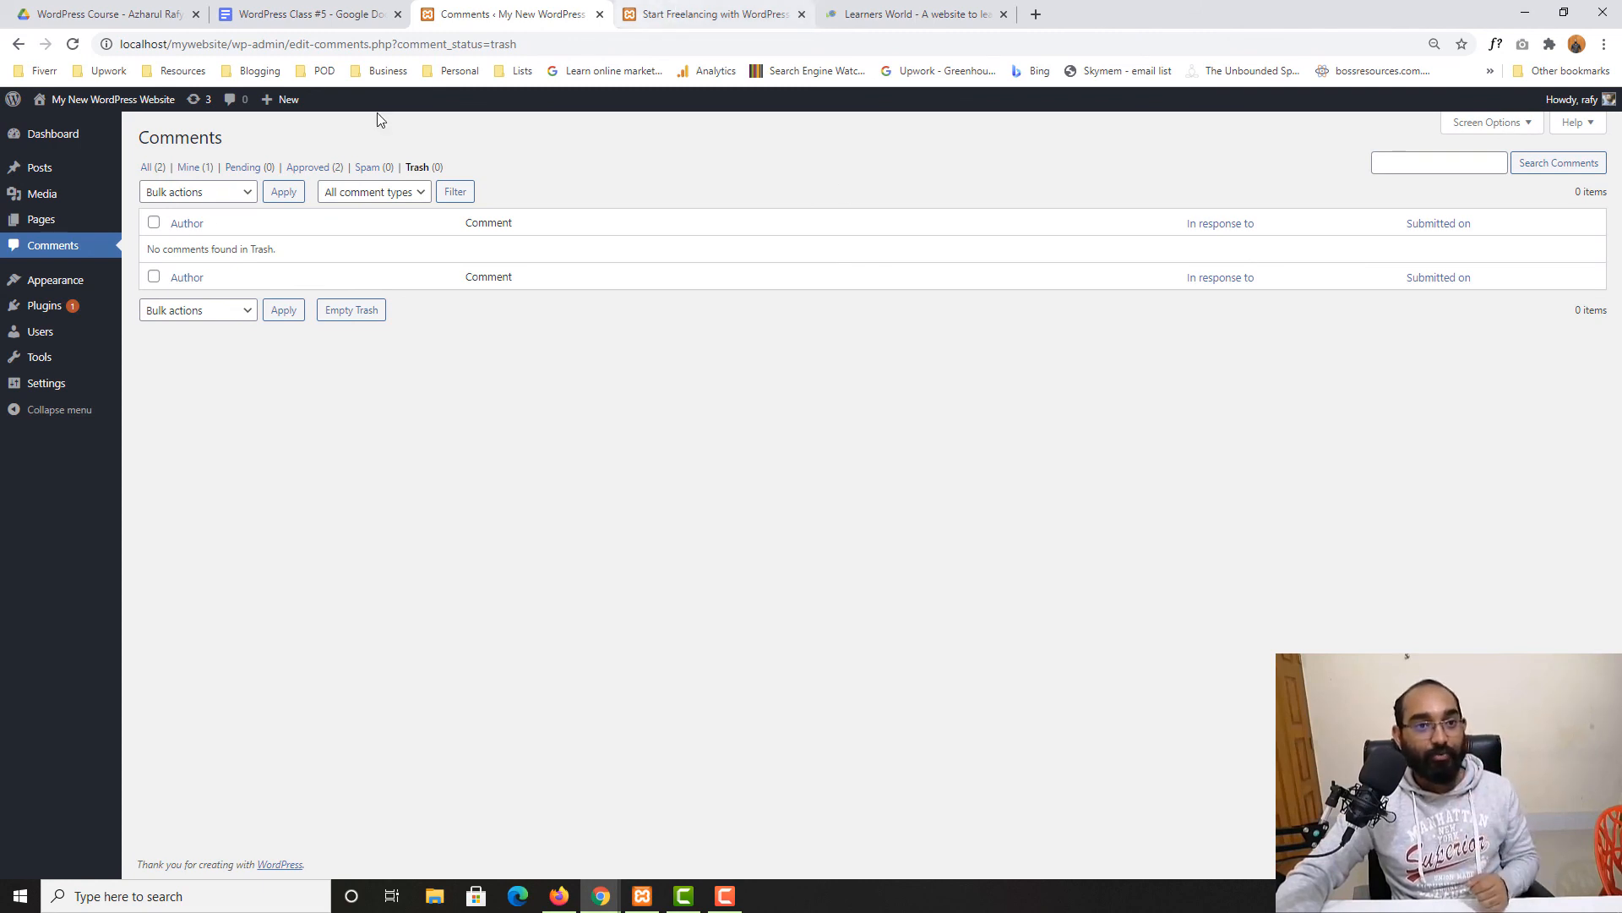
left_click(55, 222)
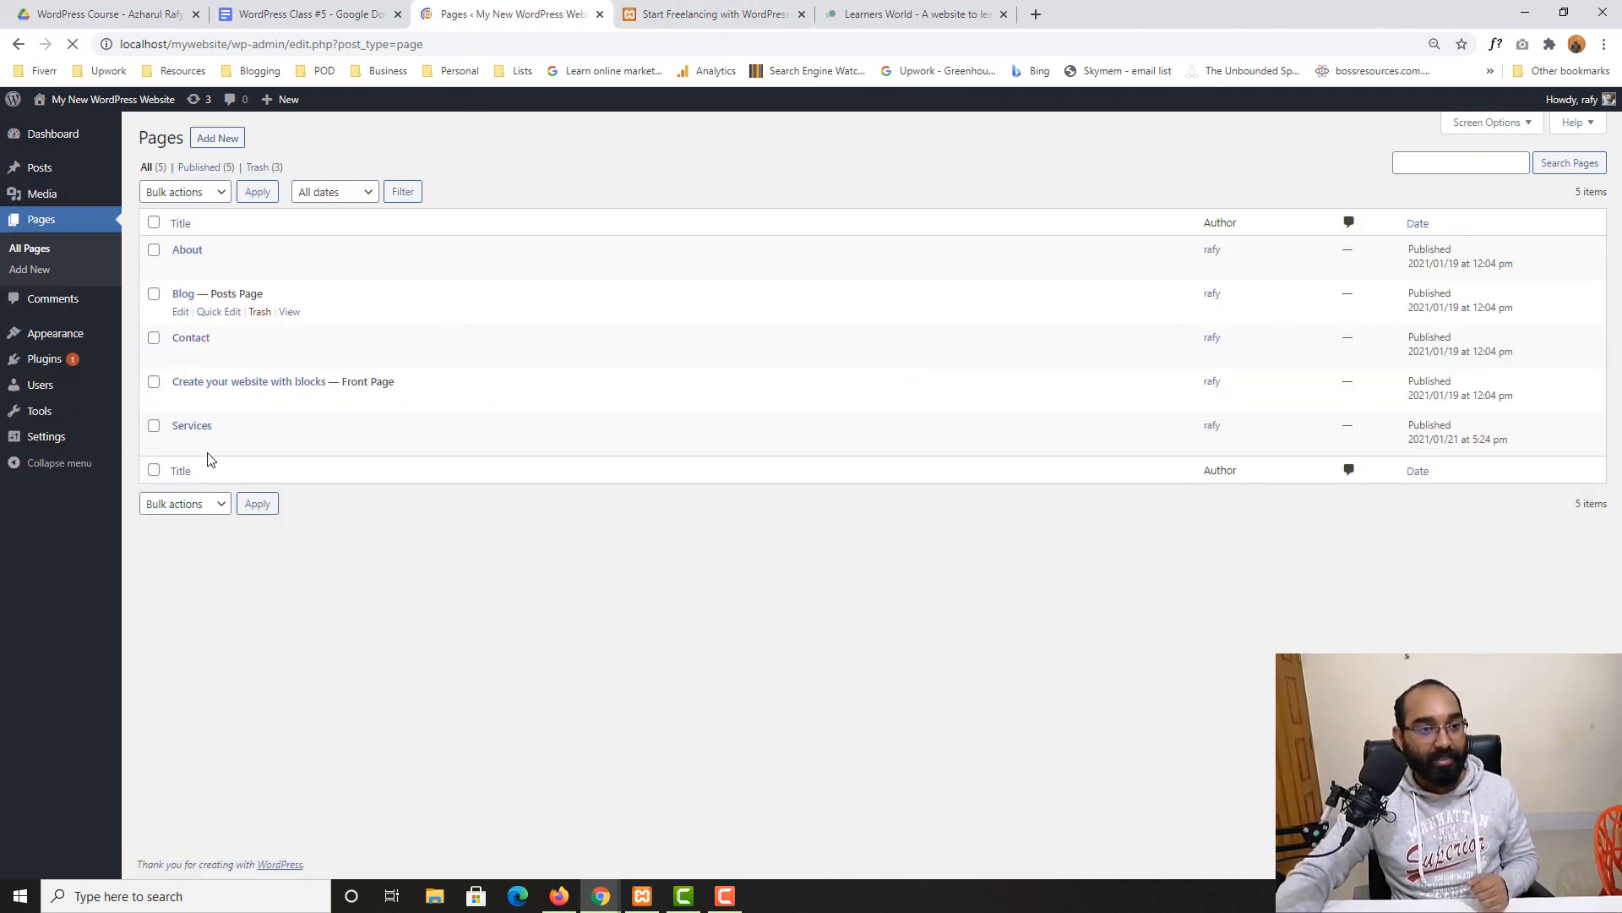
- Return to the published post, and look over the website's home page and its images
left_click(758, 7)
scroll(853, 352, "up", 20)
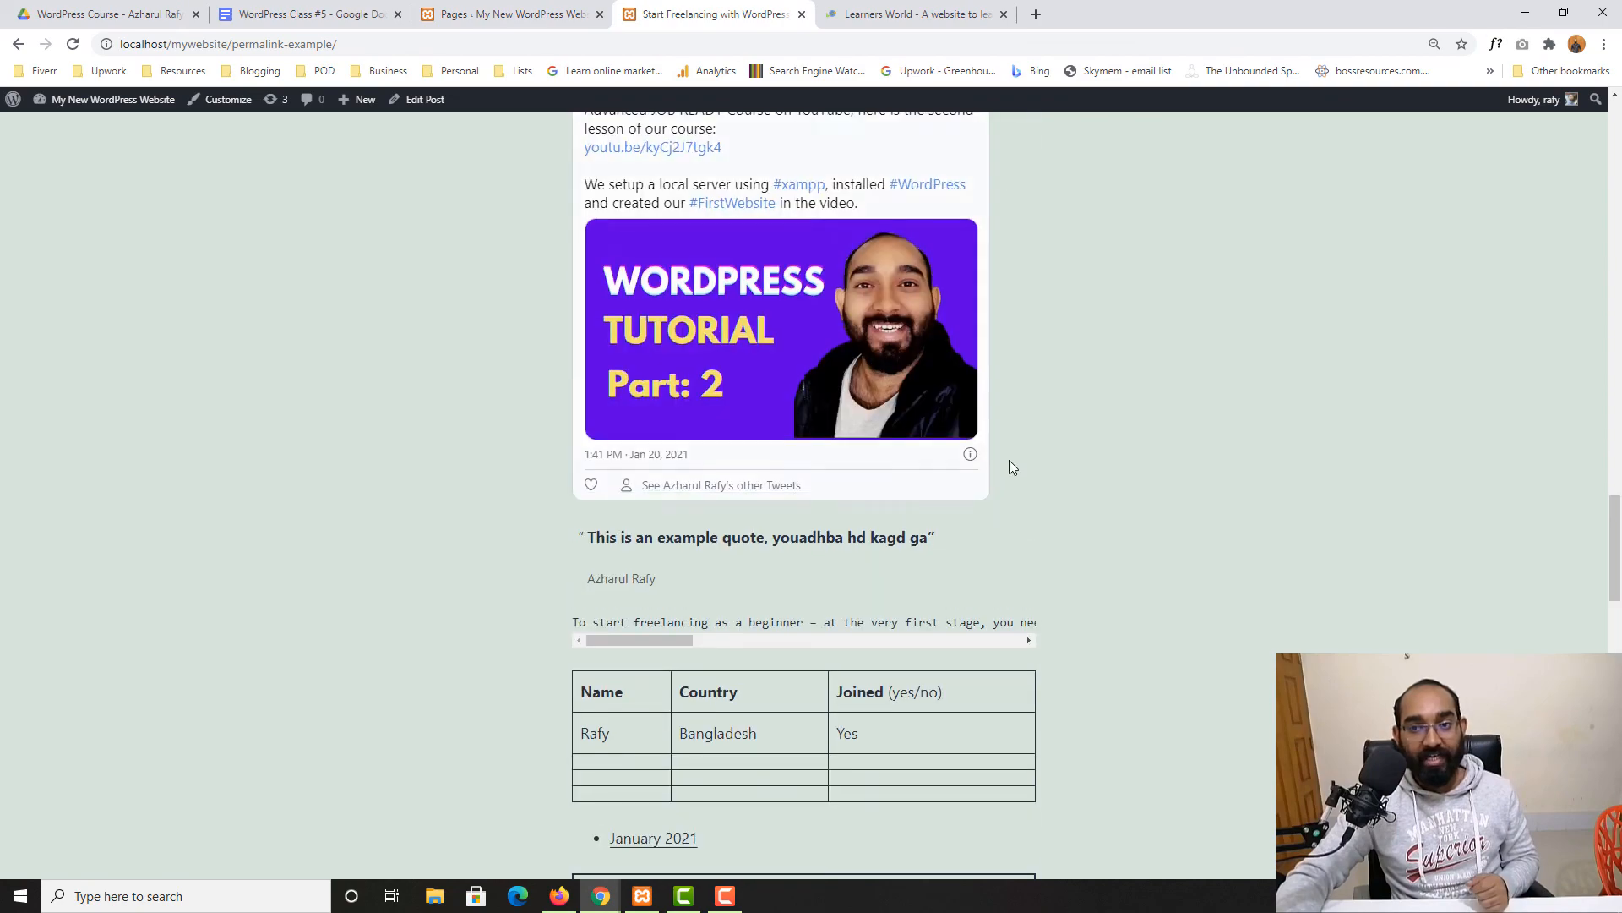
scroll(1163, 441, "up", 5)
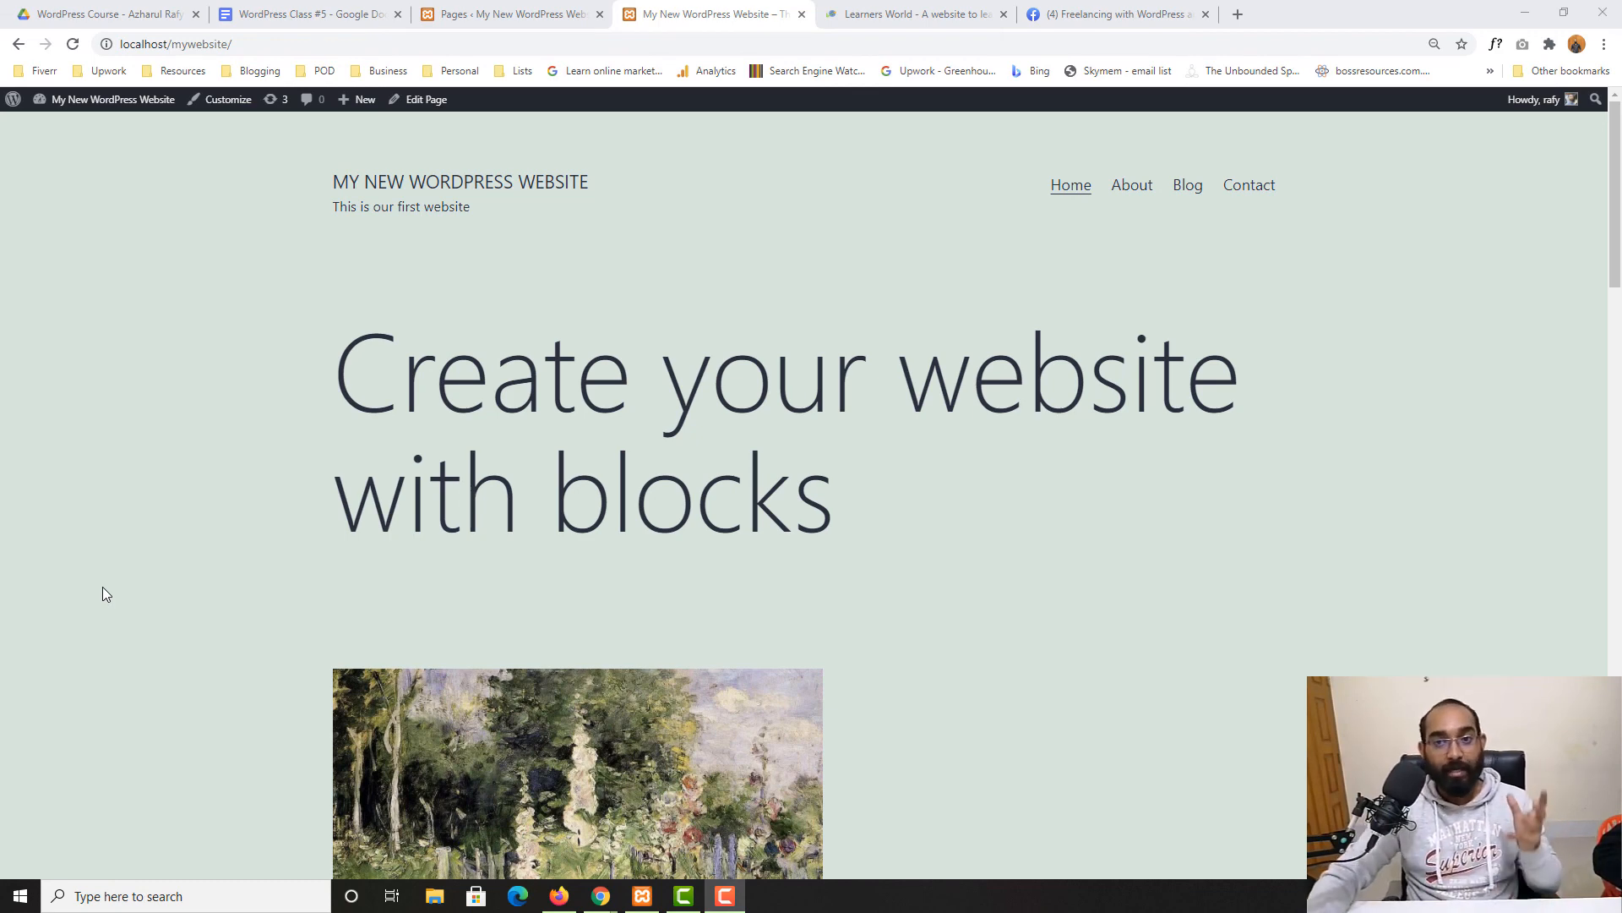
scroll(5, 558, "down", 14)
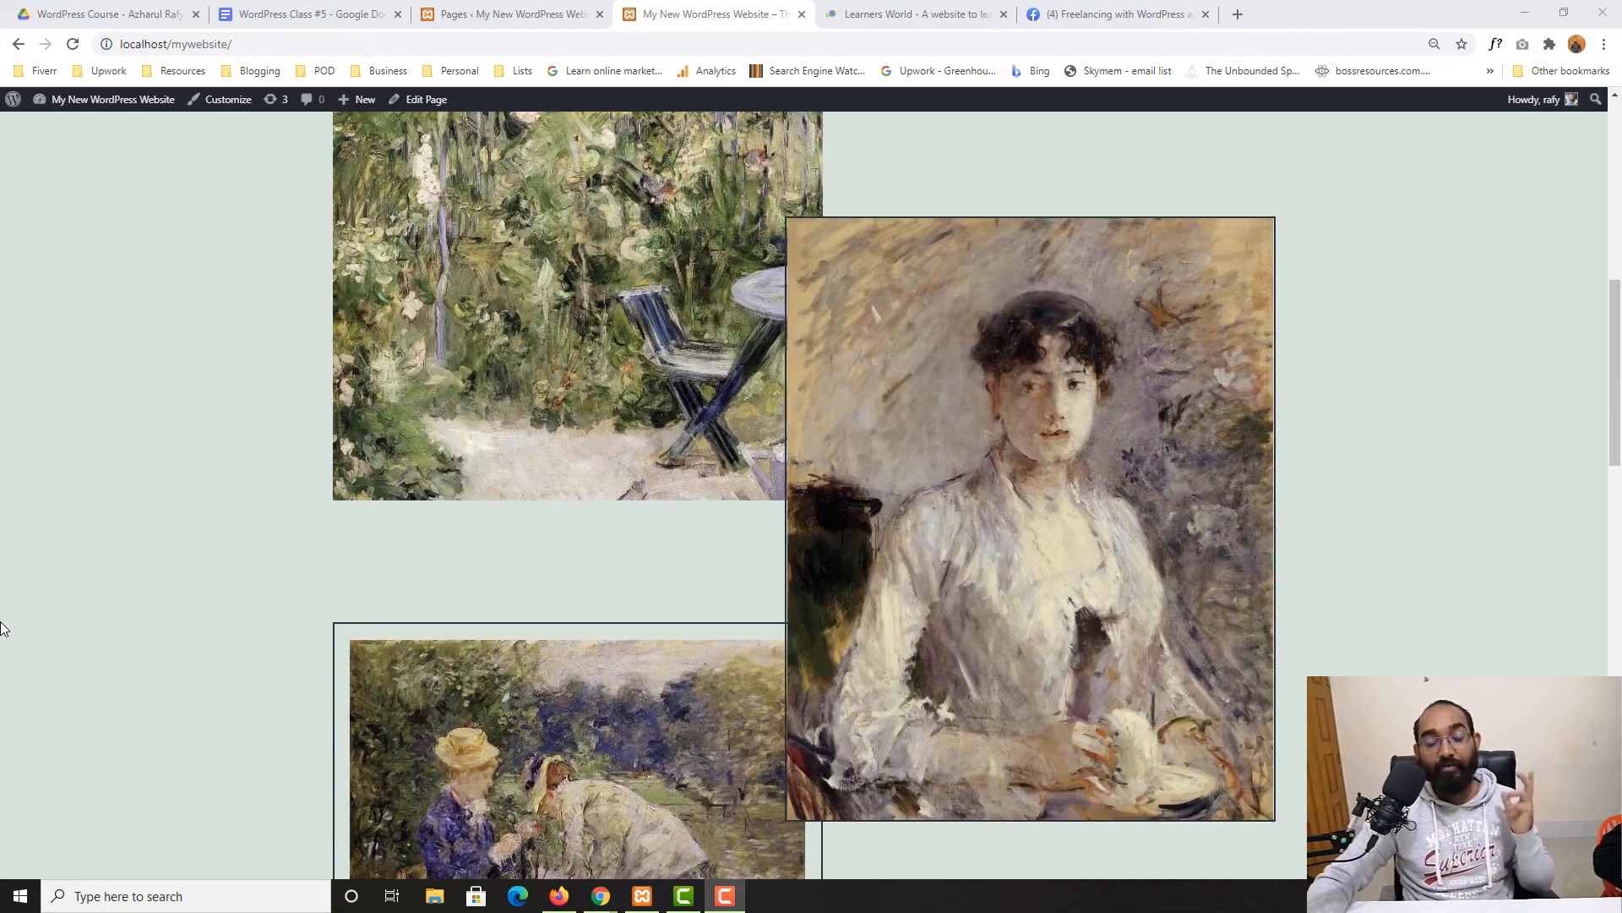
scroll(4, 642, "down", 8)
scroll(4, 660, "up", 20)
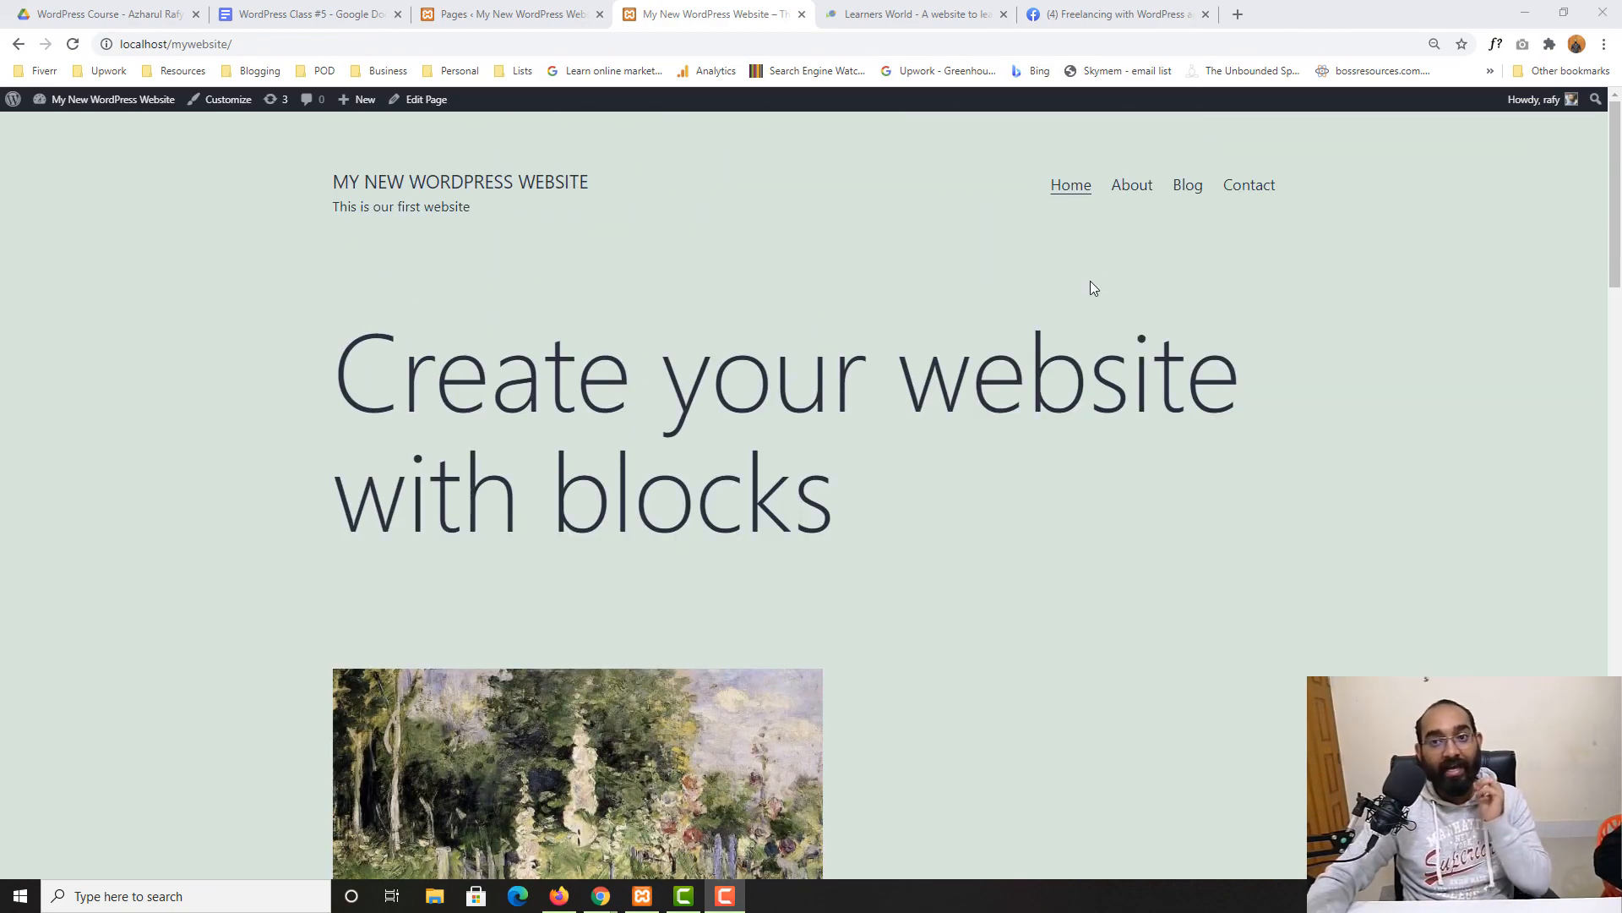
- Switch to the "Freelancing with WordPress and Elementor" Facebook group and look through its recent posts back to the group header
left_click(1141, 12)
scroll(409, 403, "up", 5)
scroll(405, 402, "up", 5)
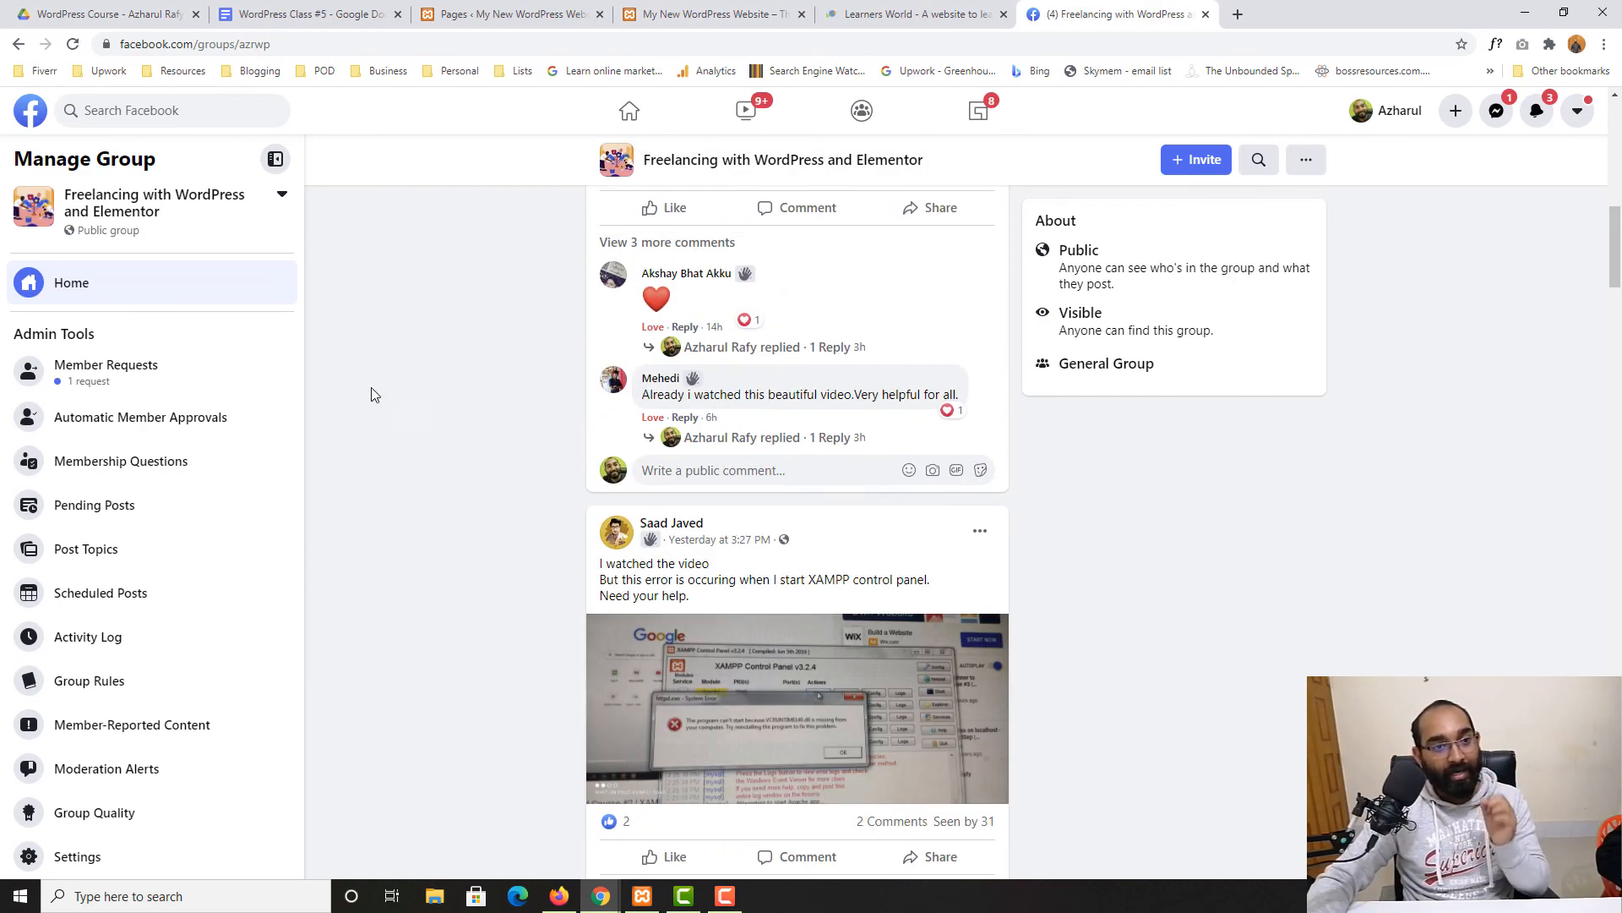
scroll(452, 338, "up", 5)
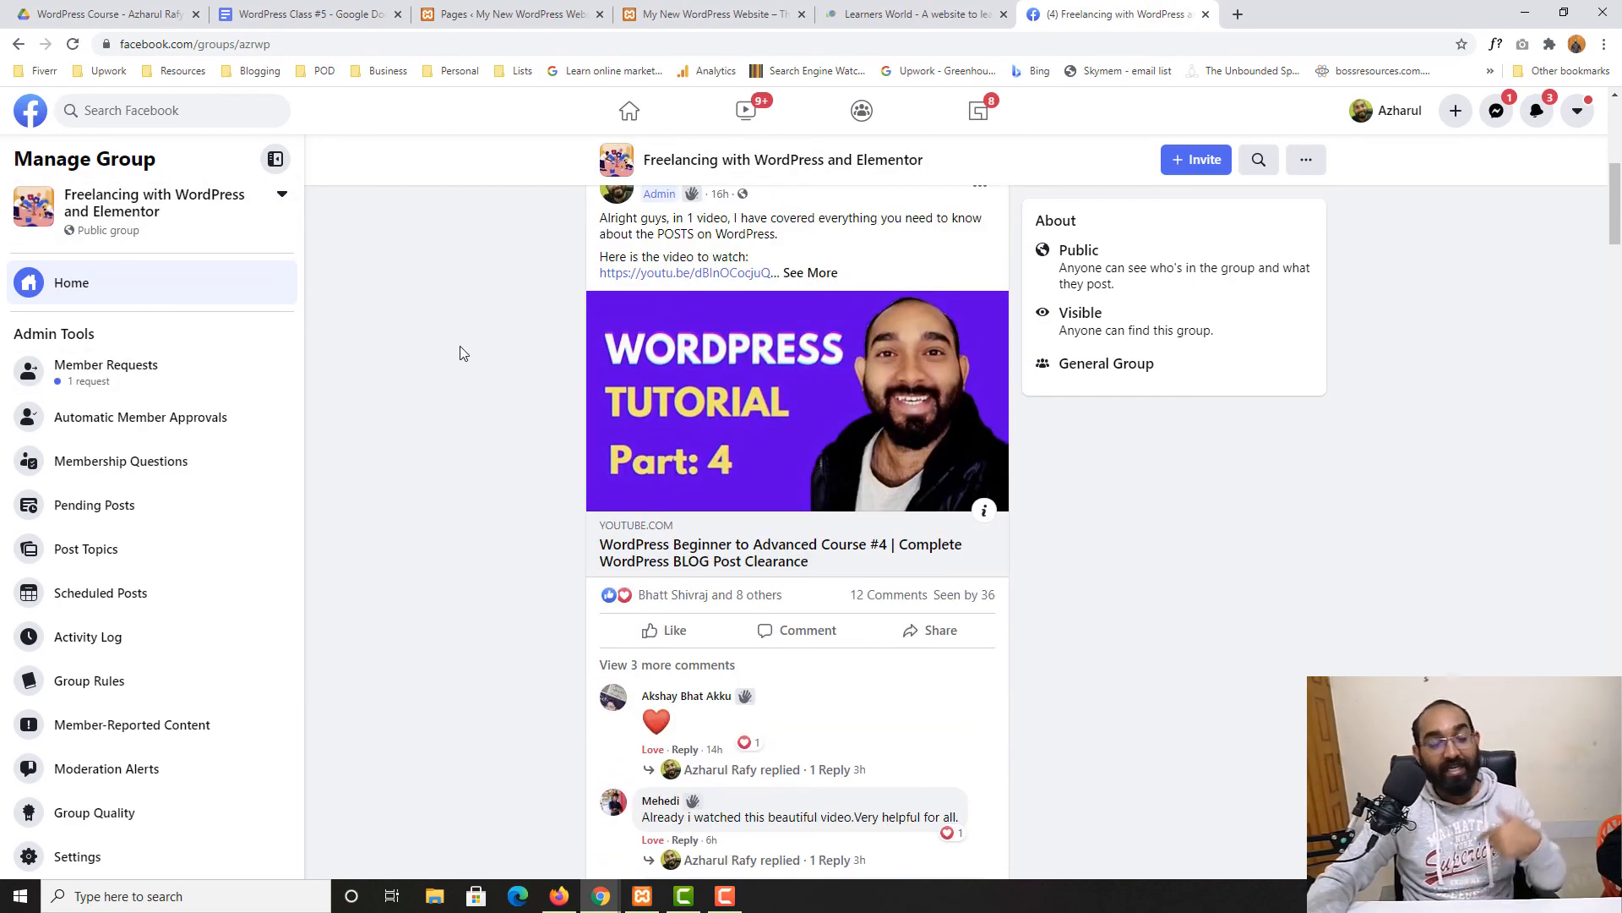
scroll(463, 353, "up", 6)
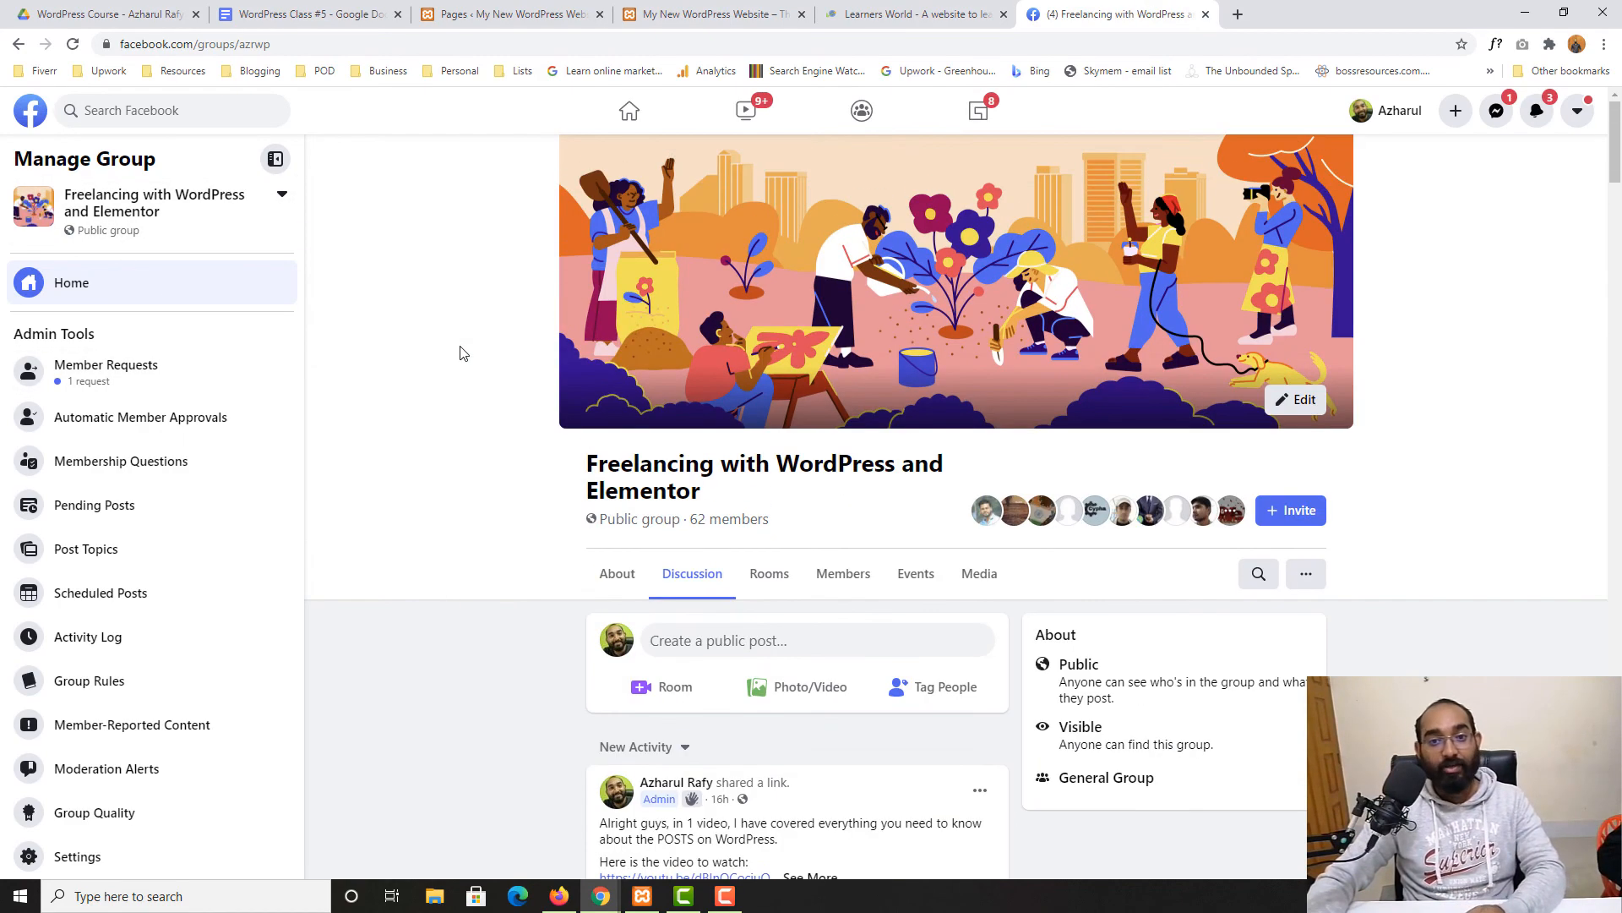